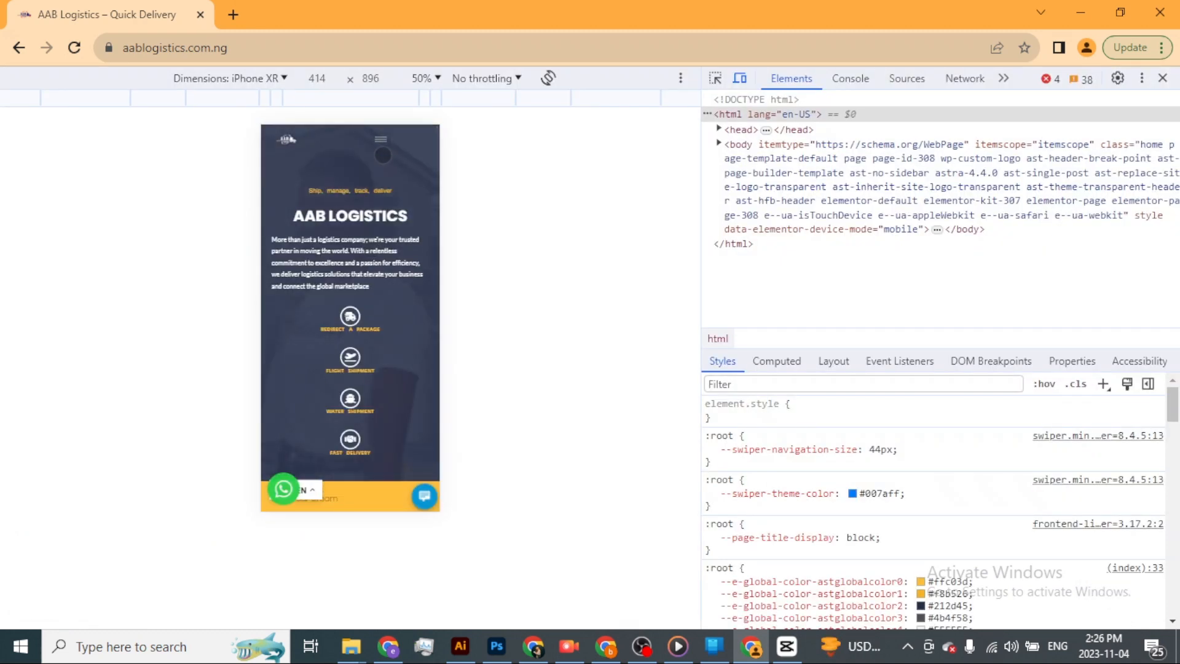
# Preview the AAB Logistics site's mobile navigation menu by expanding it and closing it again.
pyautogui.click(383, 146)
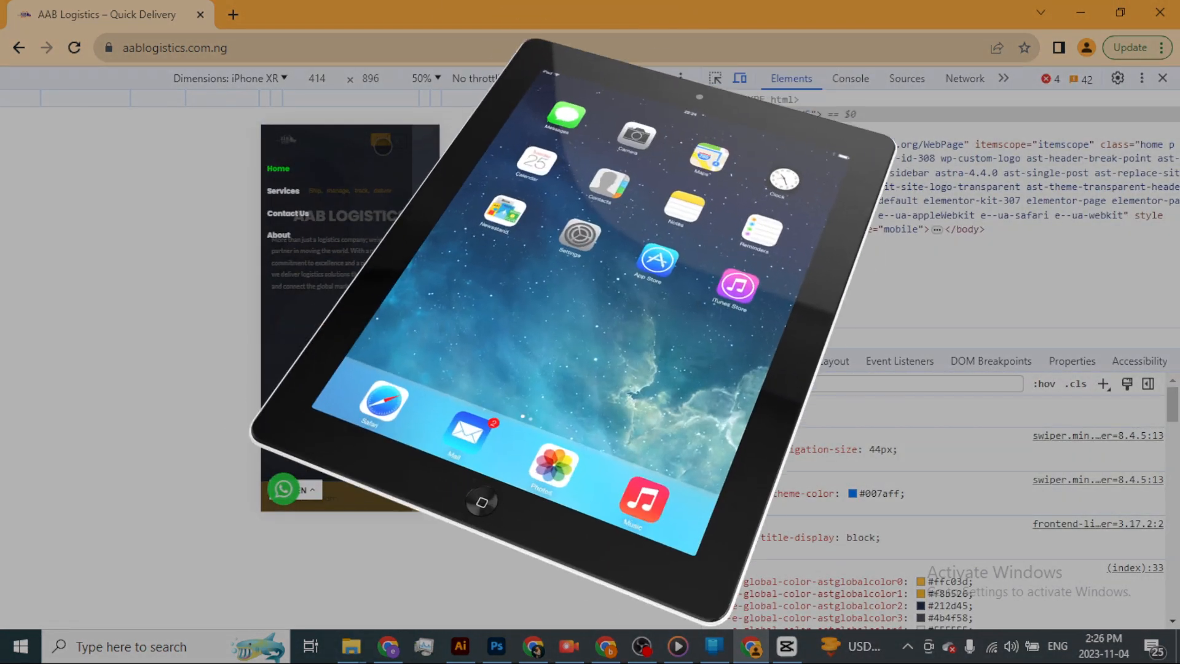
pyautogui.click(399, 142)
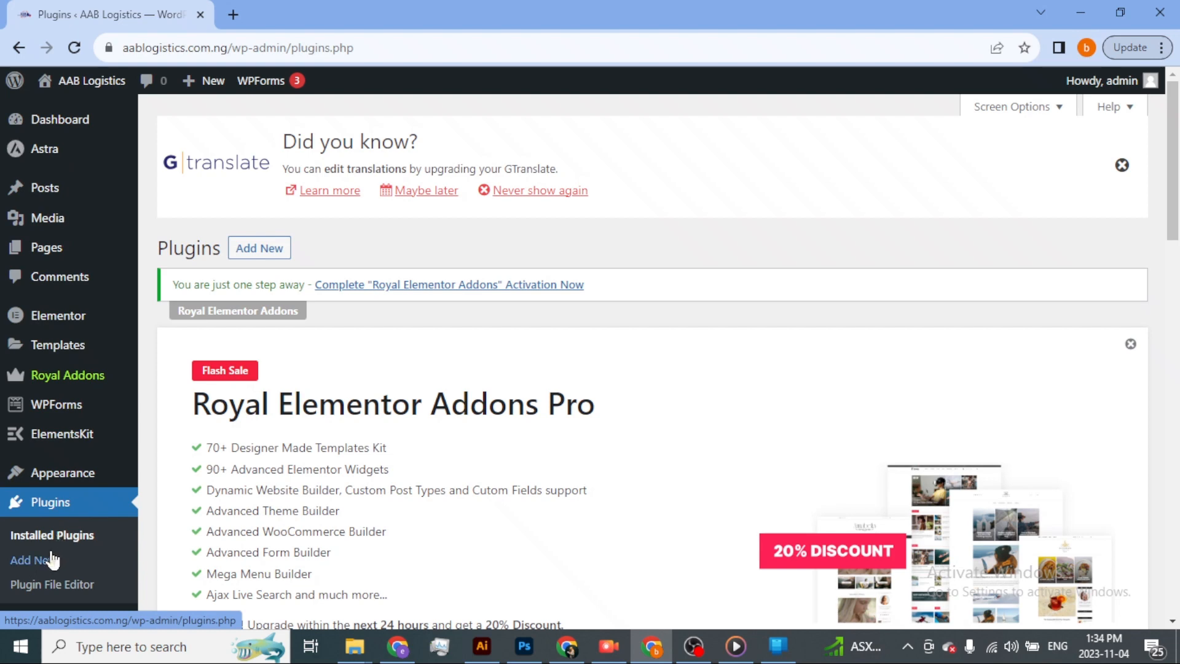
# Copy the plugin name "ElementsKit Lite" from the installed plugins list.
pyautogui.scroll(-9, 273, 425)
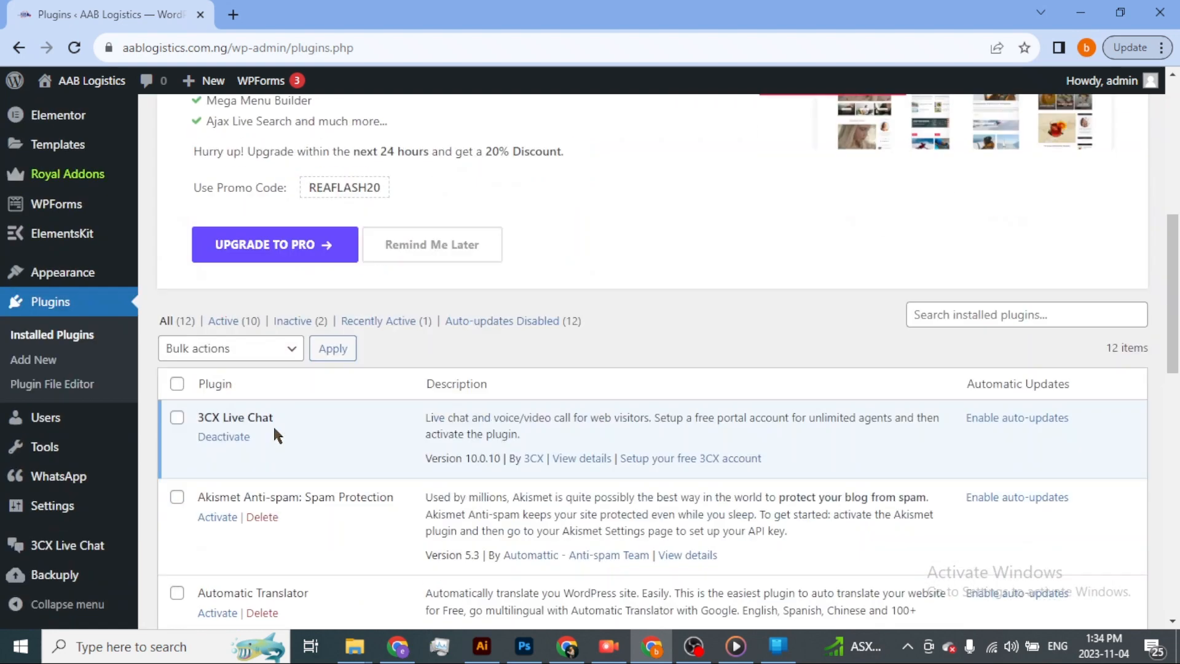
pyautogui.scroll(-8, 274, 425)
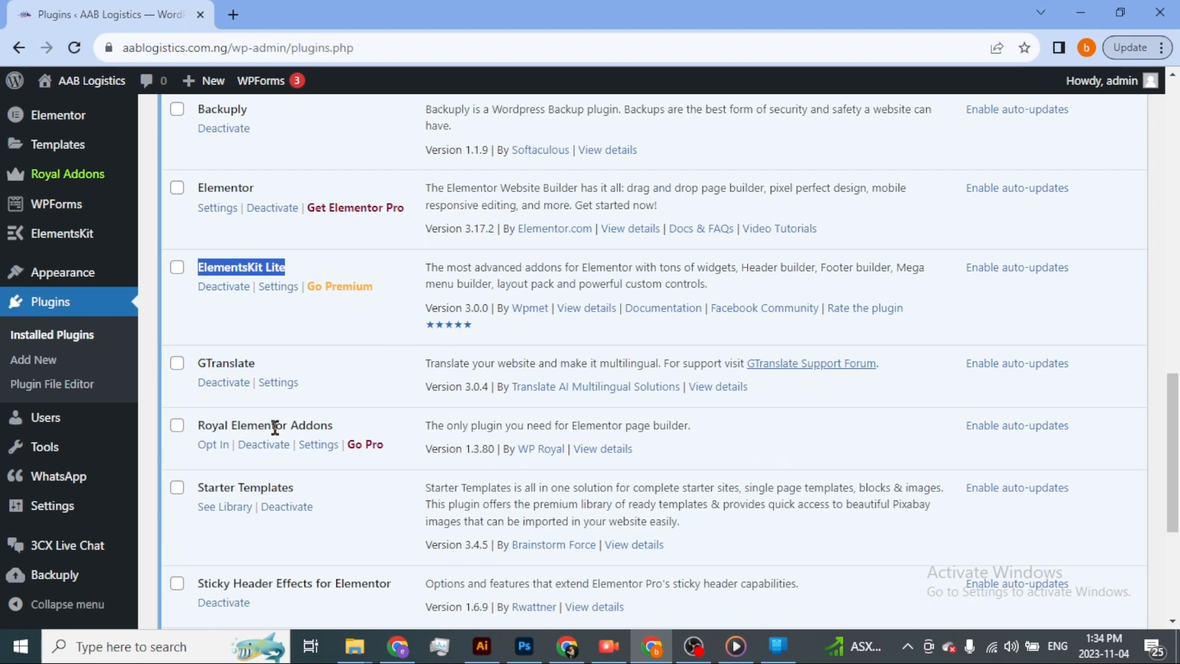
pyautogui.click(206, 269)
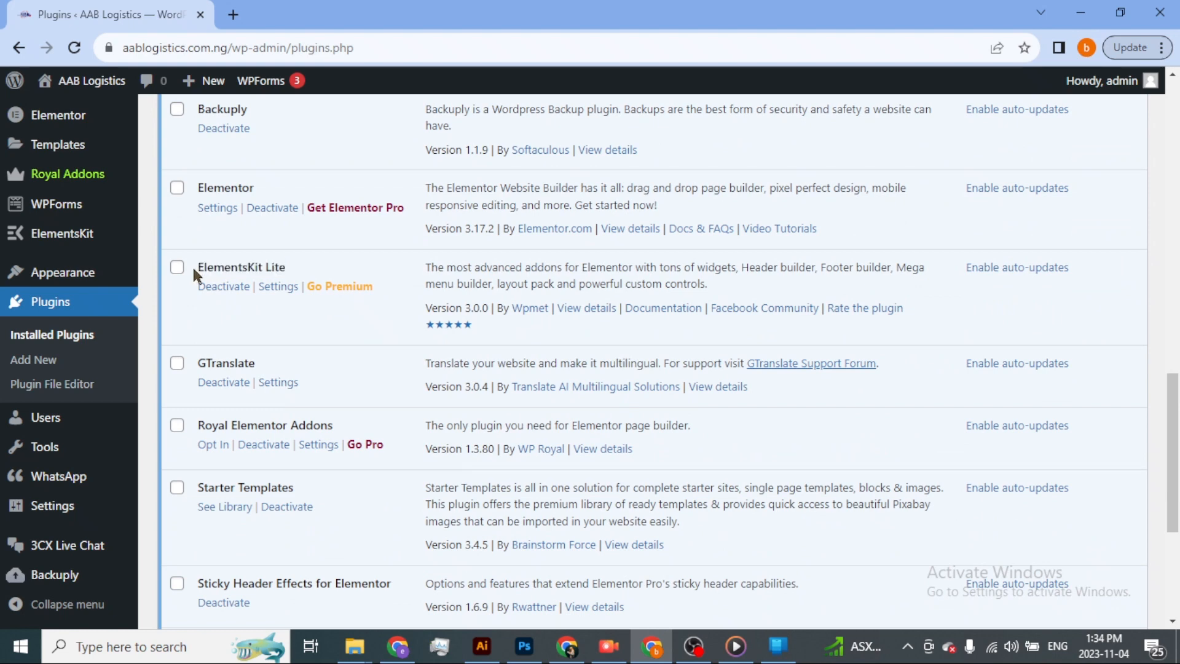
pyautogui.moveTo(194, 268); pyautogui.dragTo(288, 265)
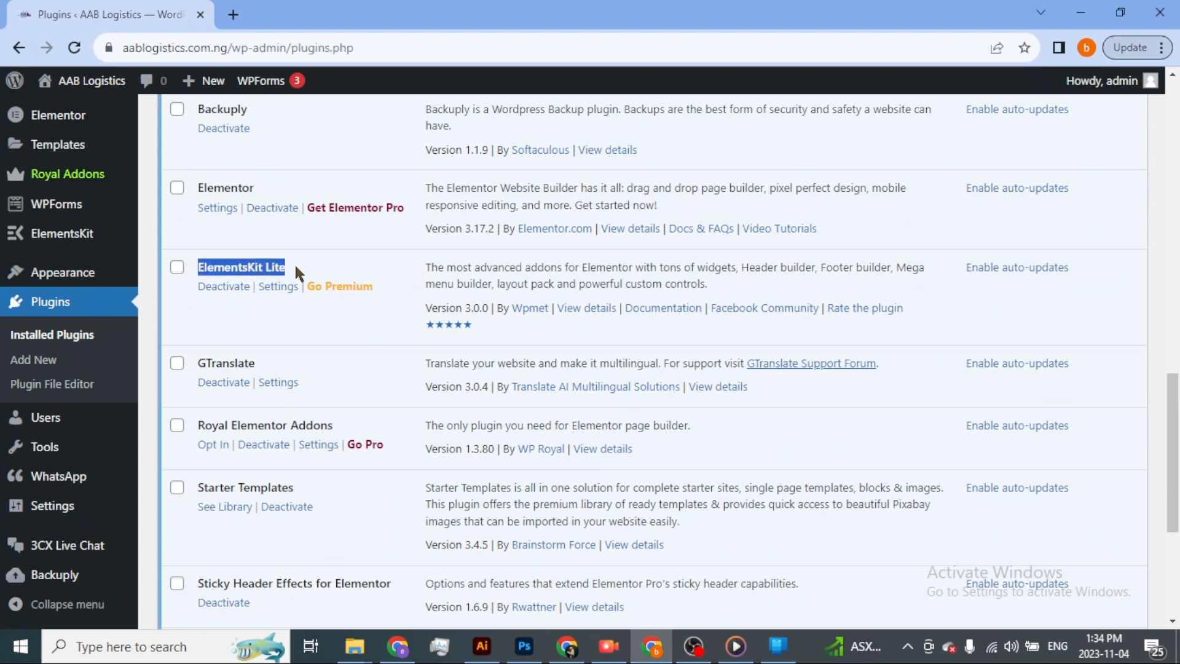
pyautogui.scroll(-5, 273, 369)
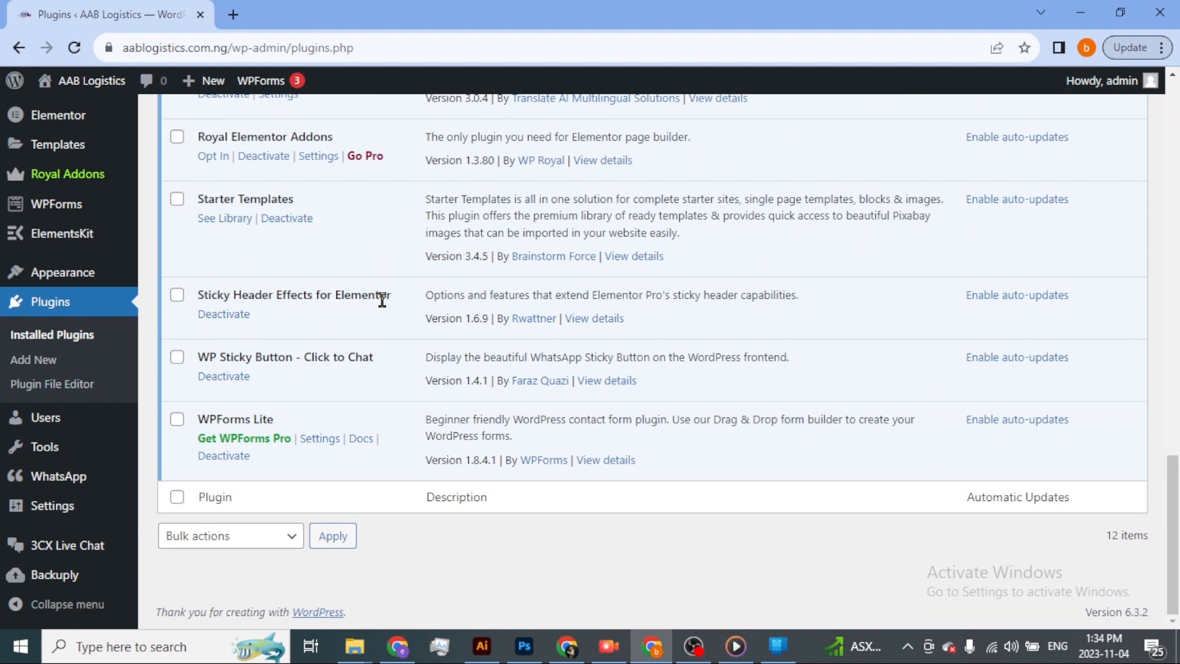
pyautogui.scroll(8, 378, 309)
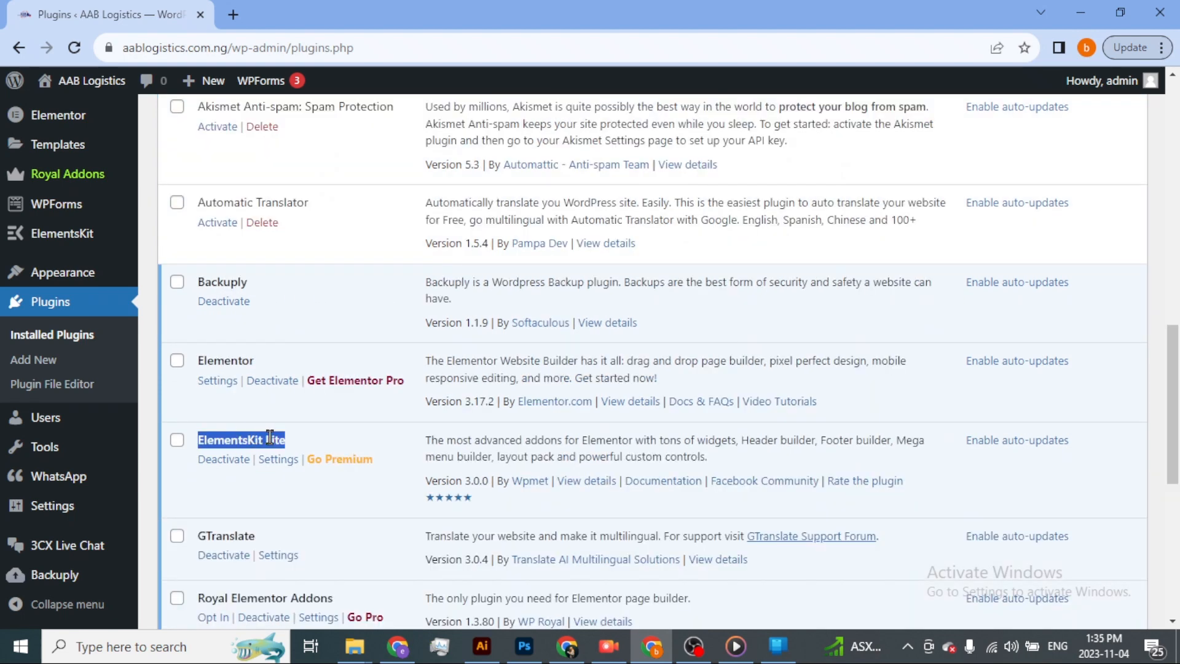
pyautogui.rightClick(270, 438)
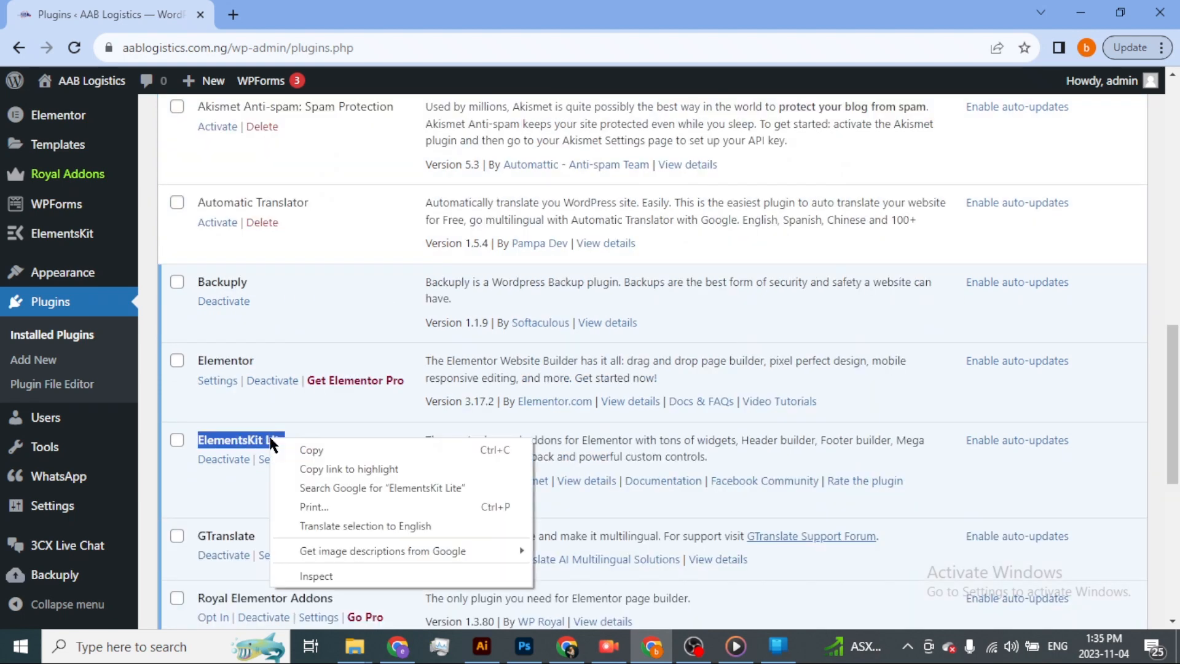
pyautogui.click(313, 449)
# Search the plugins available to add for "ElementsKit Lite" and look over the matching entries.
pyautogui.scroll(10, 310, 335)
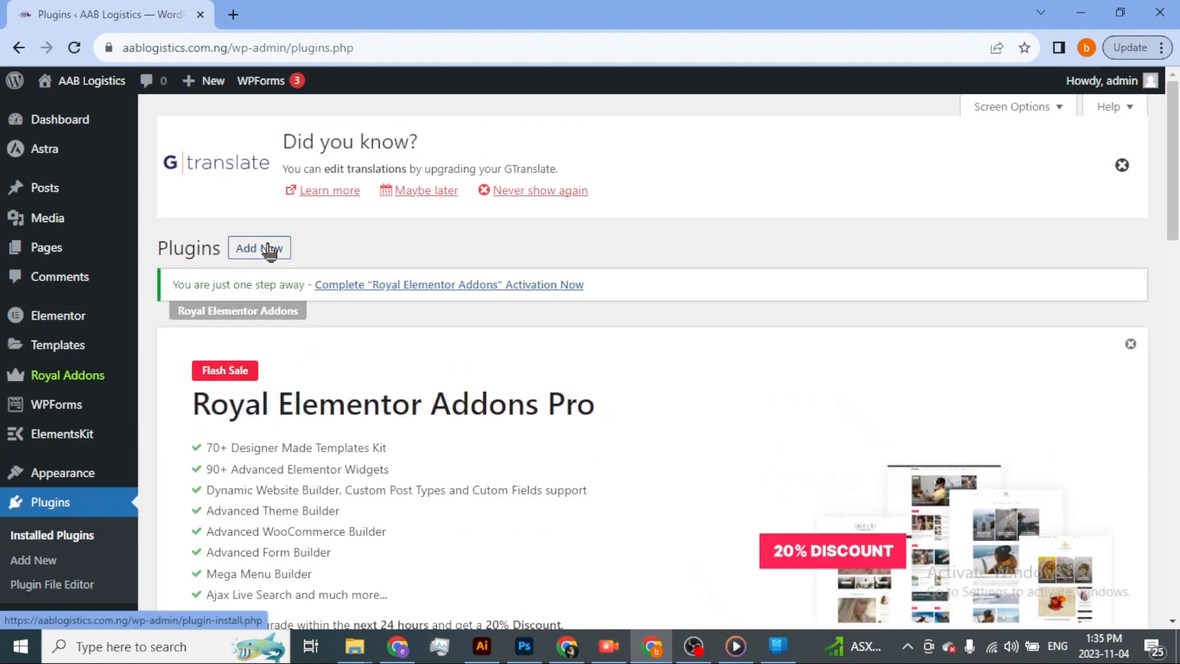
pyautogui.click(269, 250)
pyautogui.scroll(-10, 685, 341)
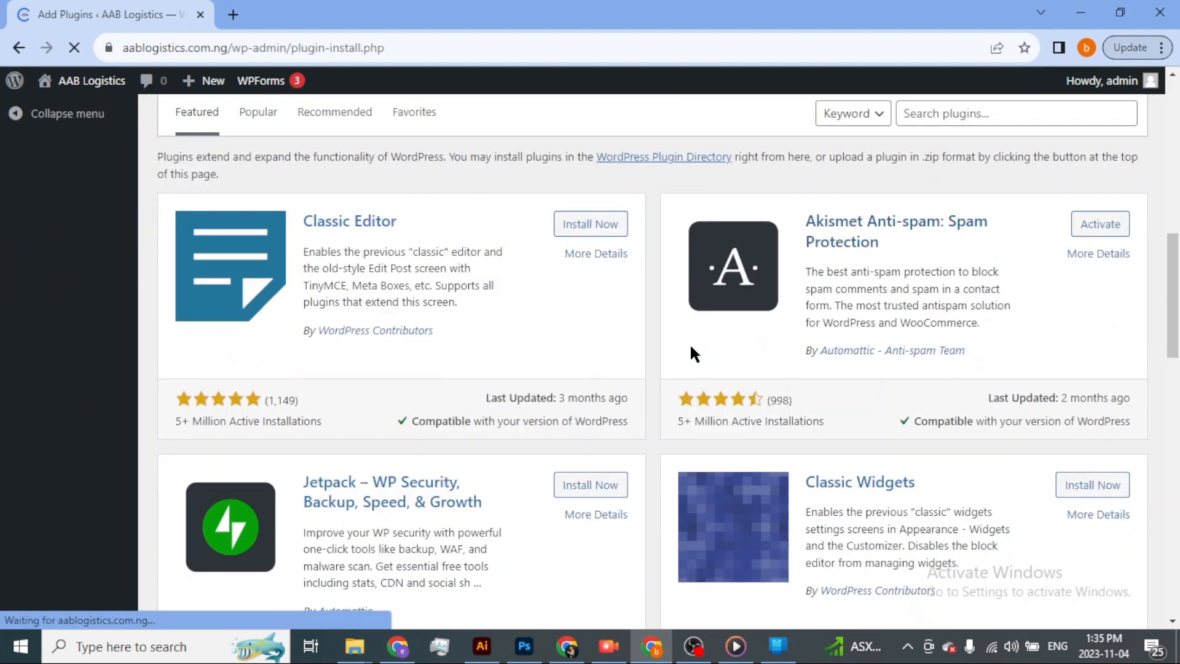
pyautogui.scroll(5, 758, 282)
pyautogui.click(962, 453)
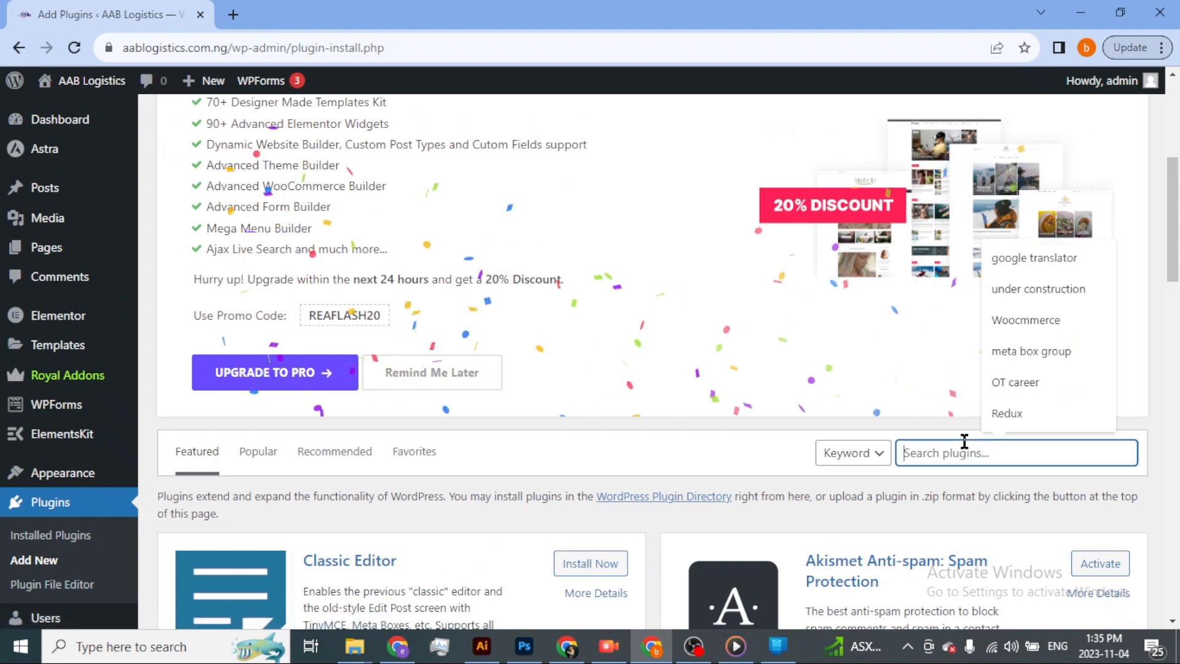
pyautogui.hotkey('ctrl', 'v')
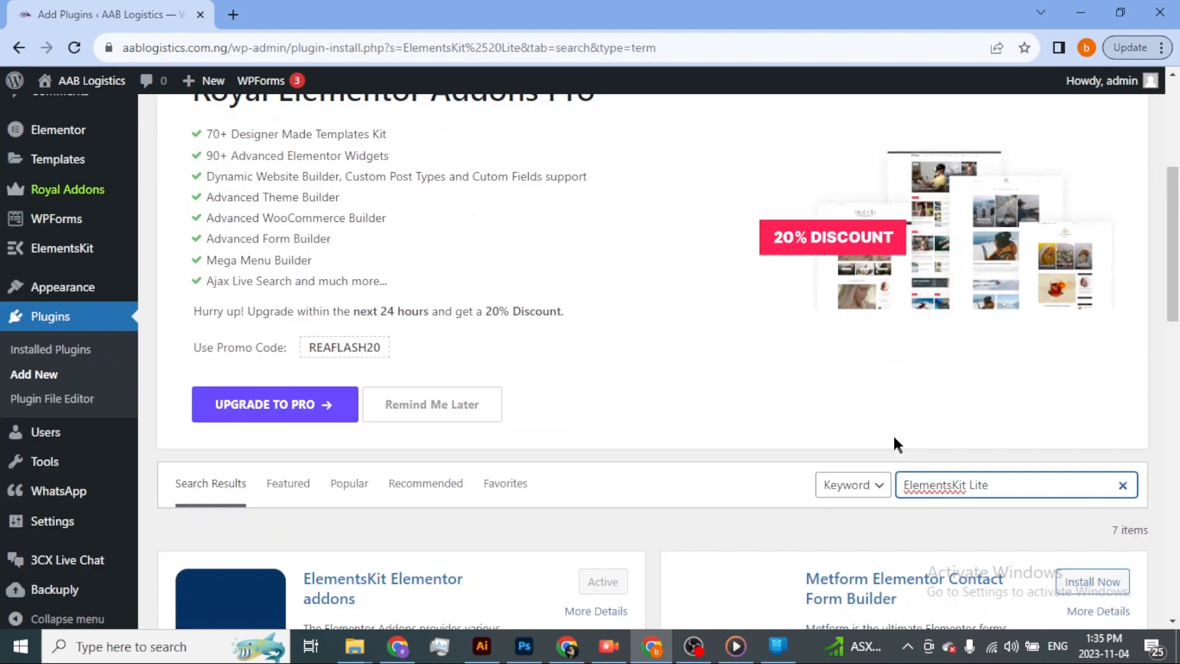
pyautogui.scroll(-5, 894, 434)
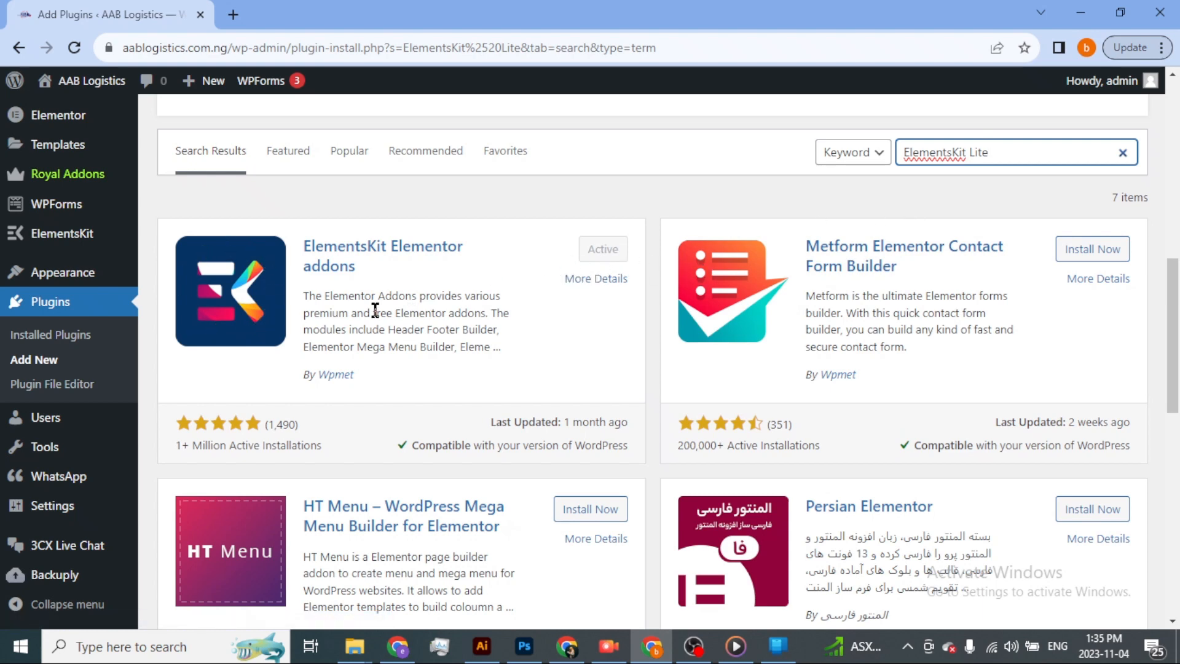
# Open the Header Footer templates list of ElementsKit.
pyautogui.scroll(3, 61, 271)
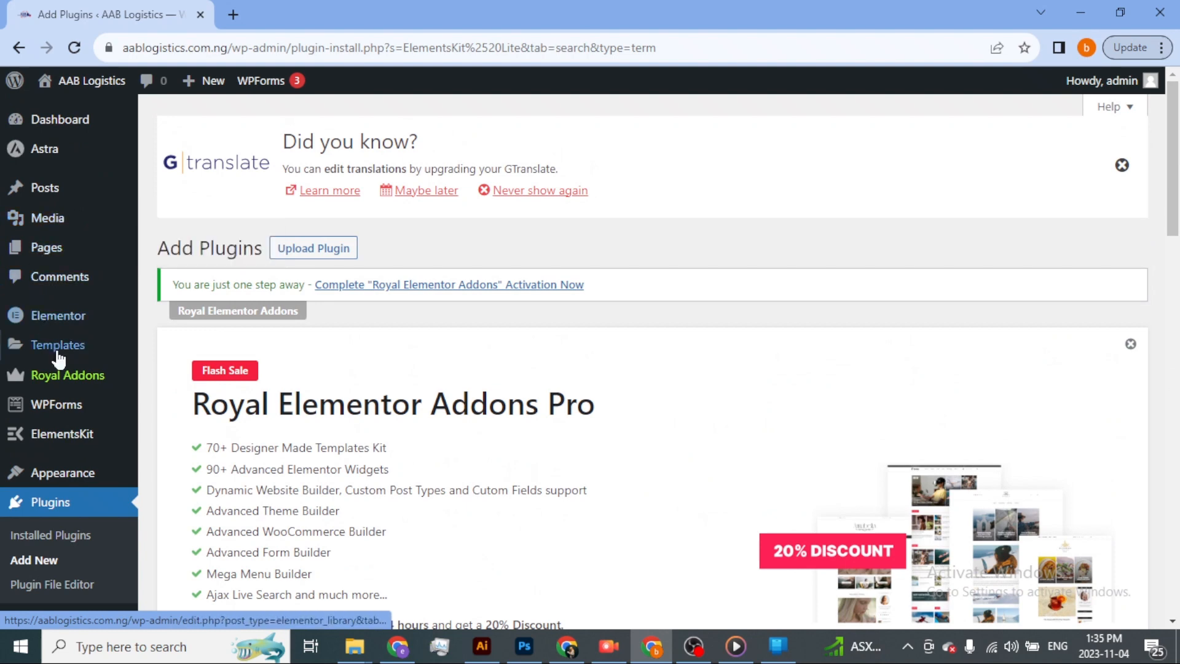
pyautogui.scroll(-3, 58, 359)
pyautogui.moveTo(49, 269)
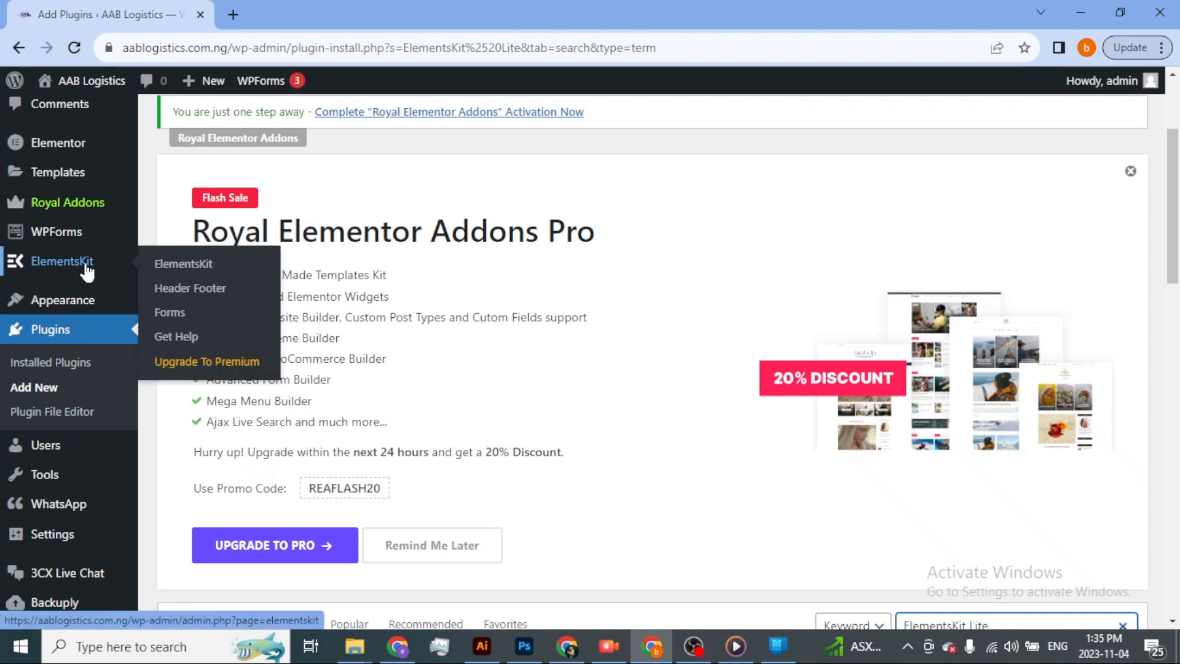
pyautogui.click(184, 297)
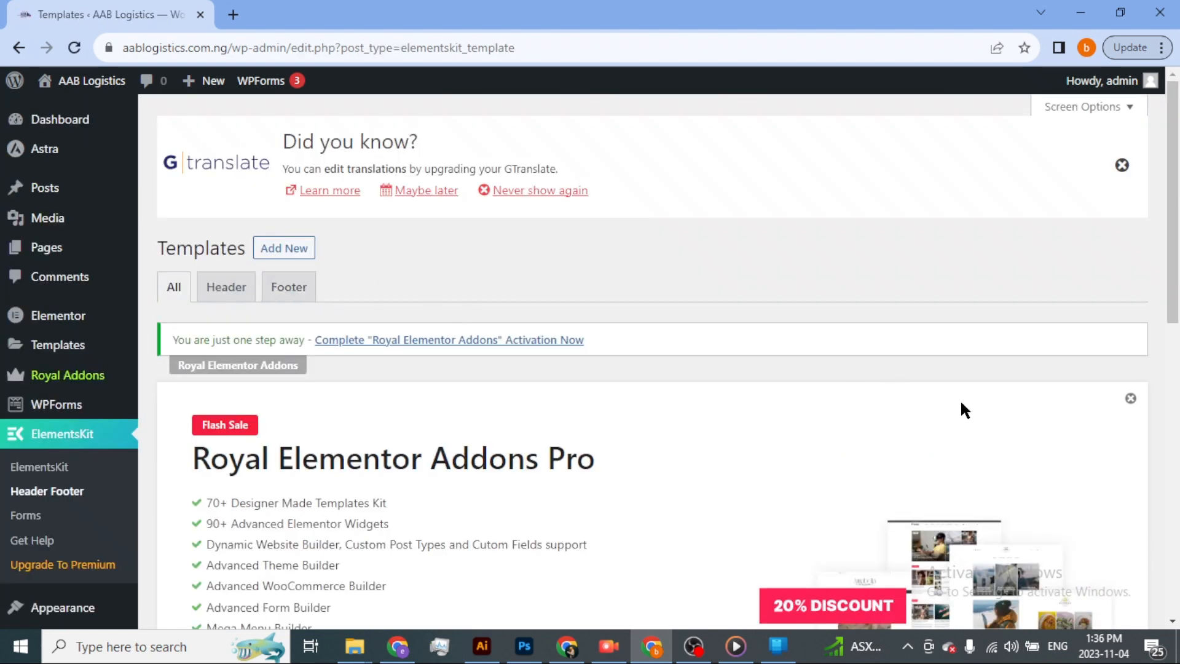
# Dismiss the Royal Elementor Addons sale banner, the GTranslate notice and the Elementor notice on the Templates page.
pyautogui.click(1129, 400)
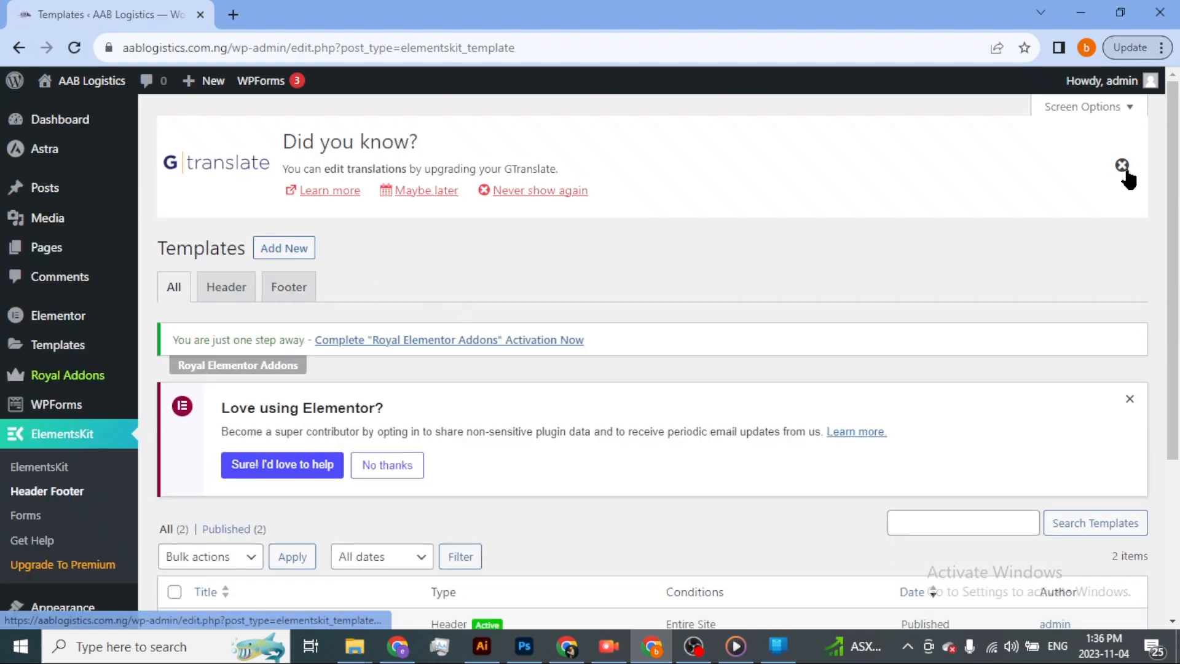
pyautogui.click(1122, 165)
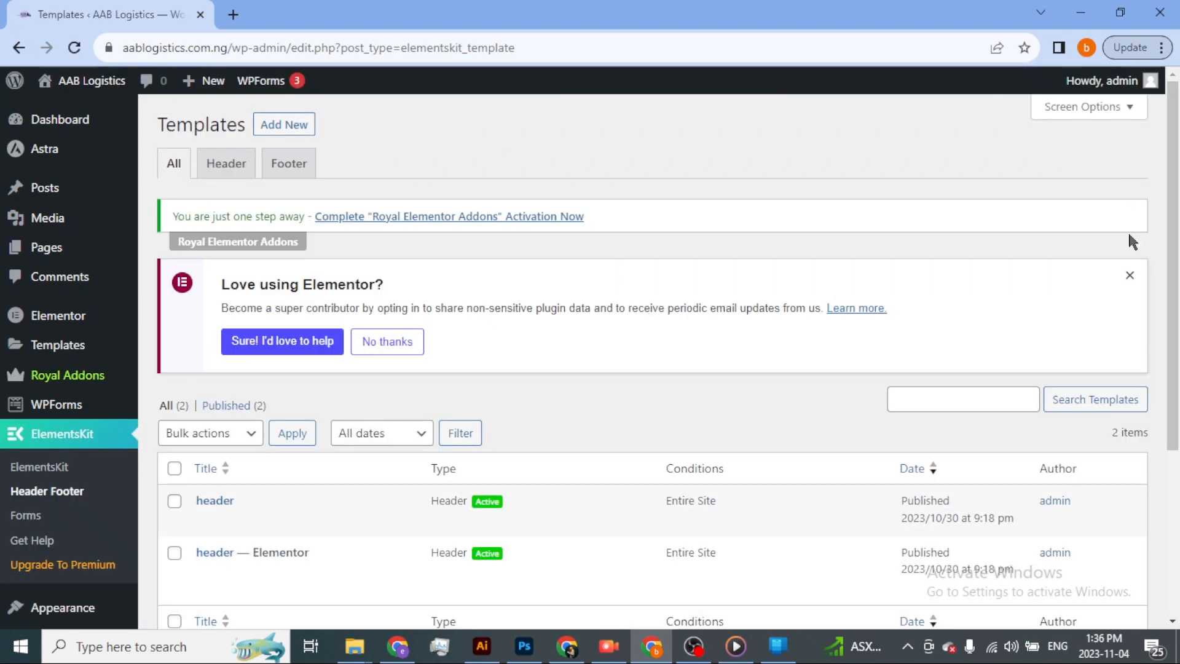
pyautogui.click(1129, 274)
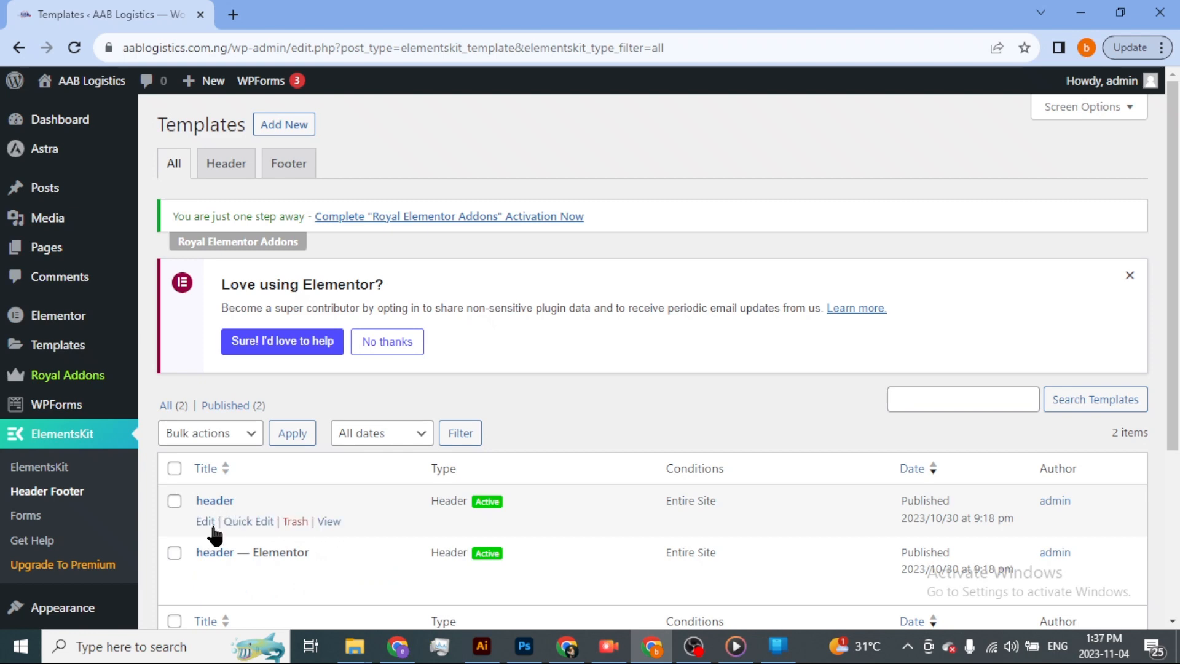
# Deactivate the first template named "header" in its template settings and save the change.
pyautogui.click(210, 526)
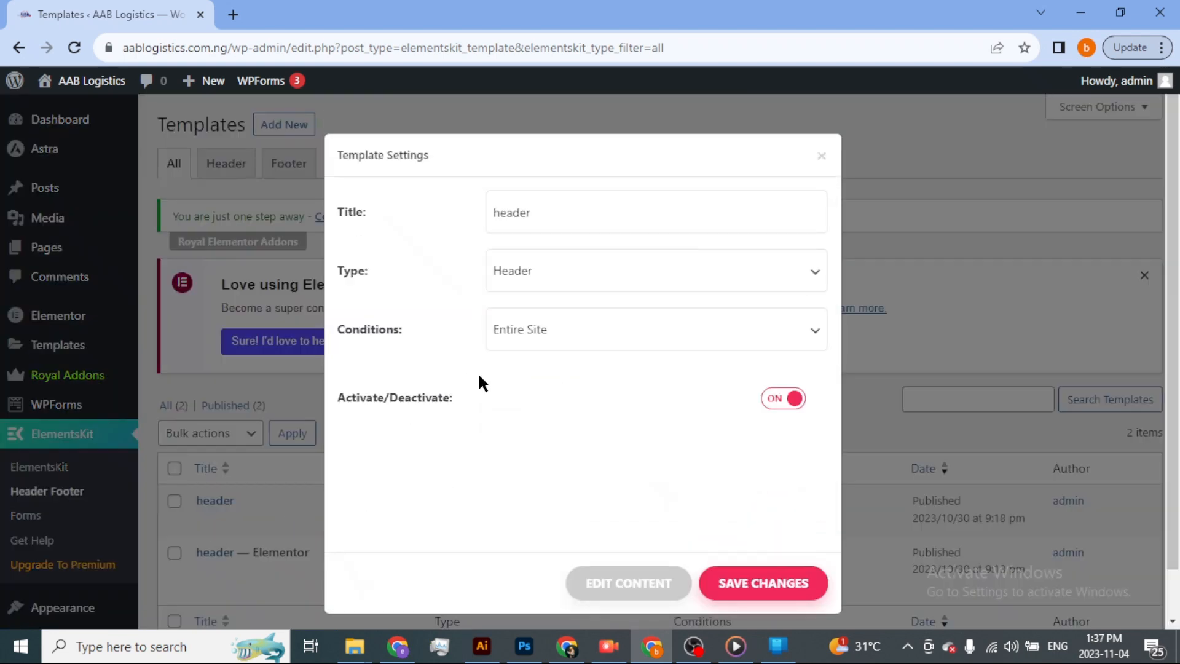
pyautogui.click(777, 400)
pyautogui.click(750, 590)
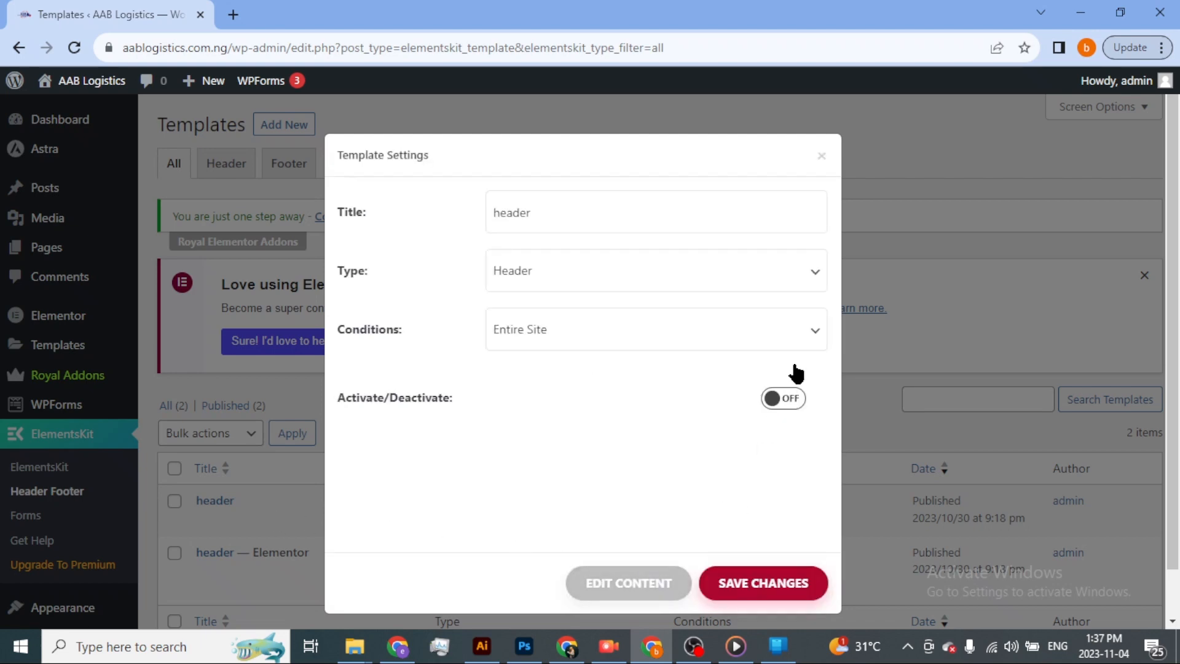
pyautogui.click(900, 294)
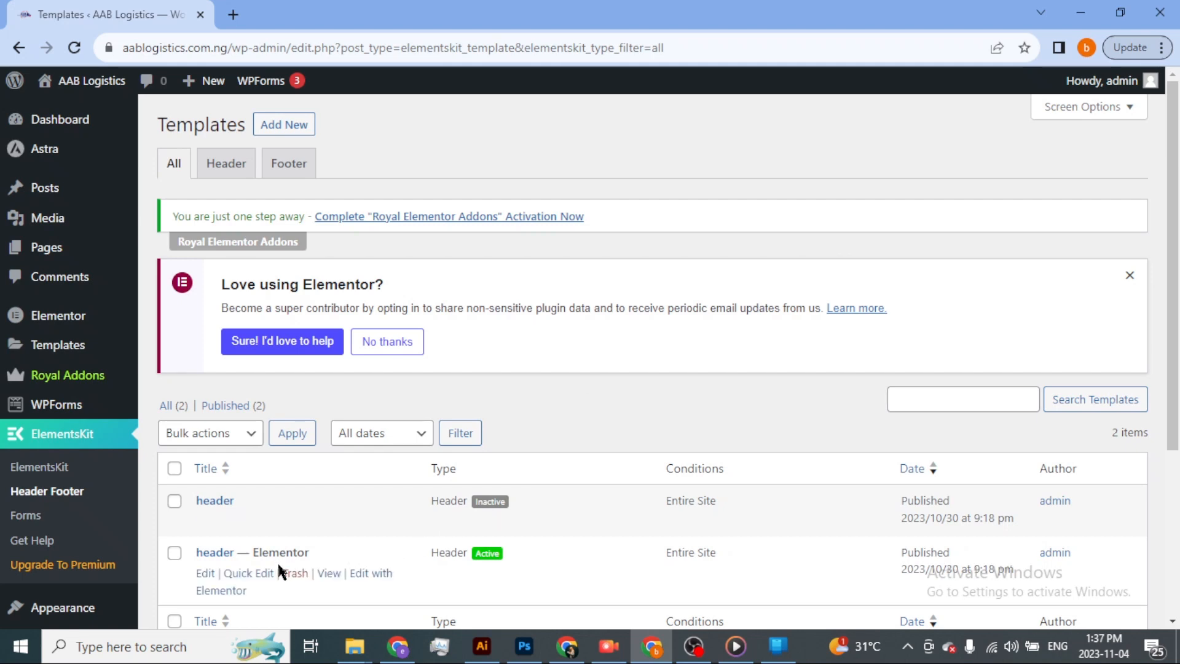
# Deactivate the "header — Elementor" template, save the change and close its settings.
pyautogui.click(208, 578)
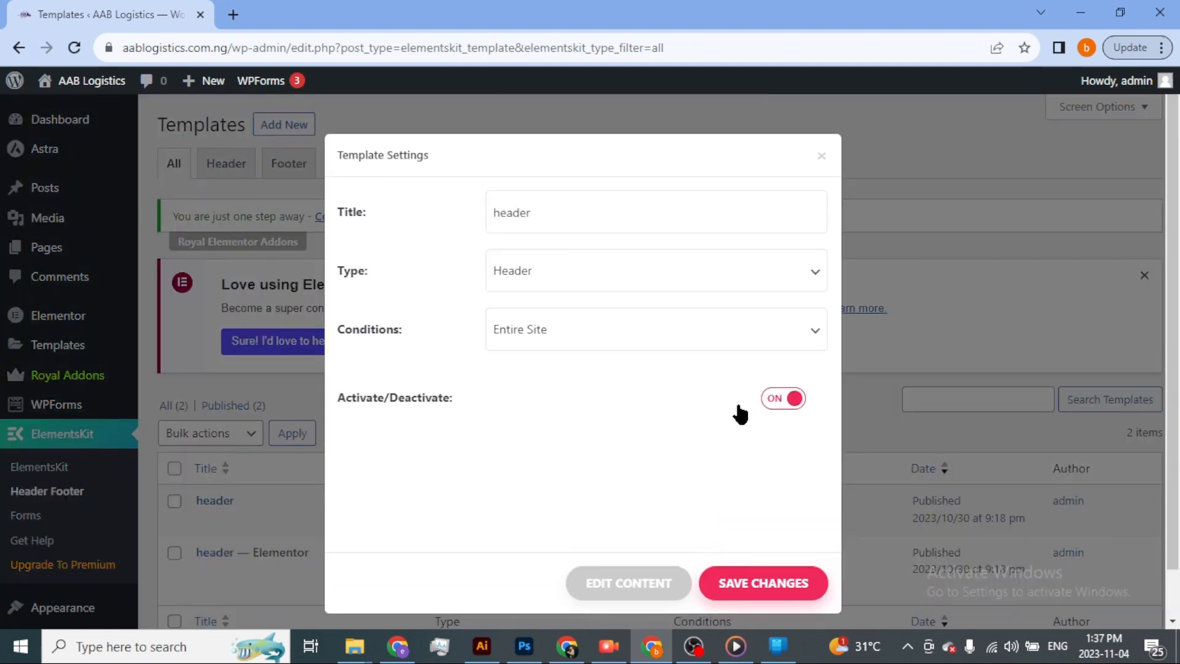
pyautogui.click(779, 406)
pyautogui.click(757, 588)
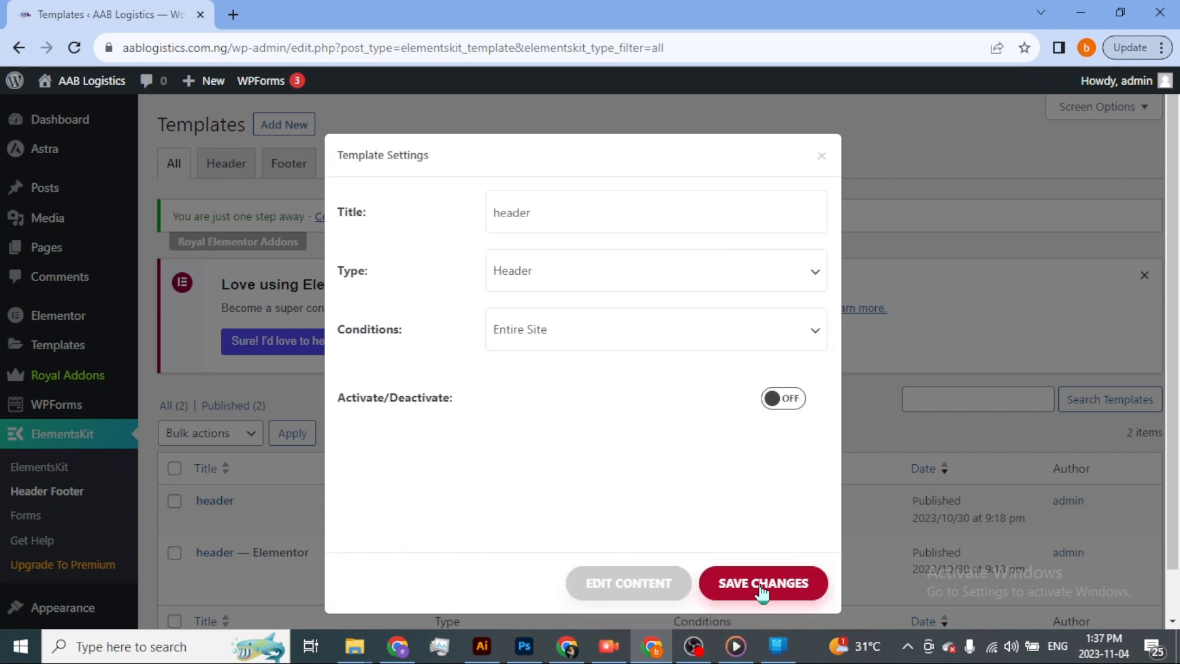
pyautogui.click(760, 585)
pyautogui.click(820, 156)
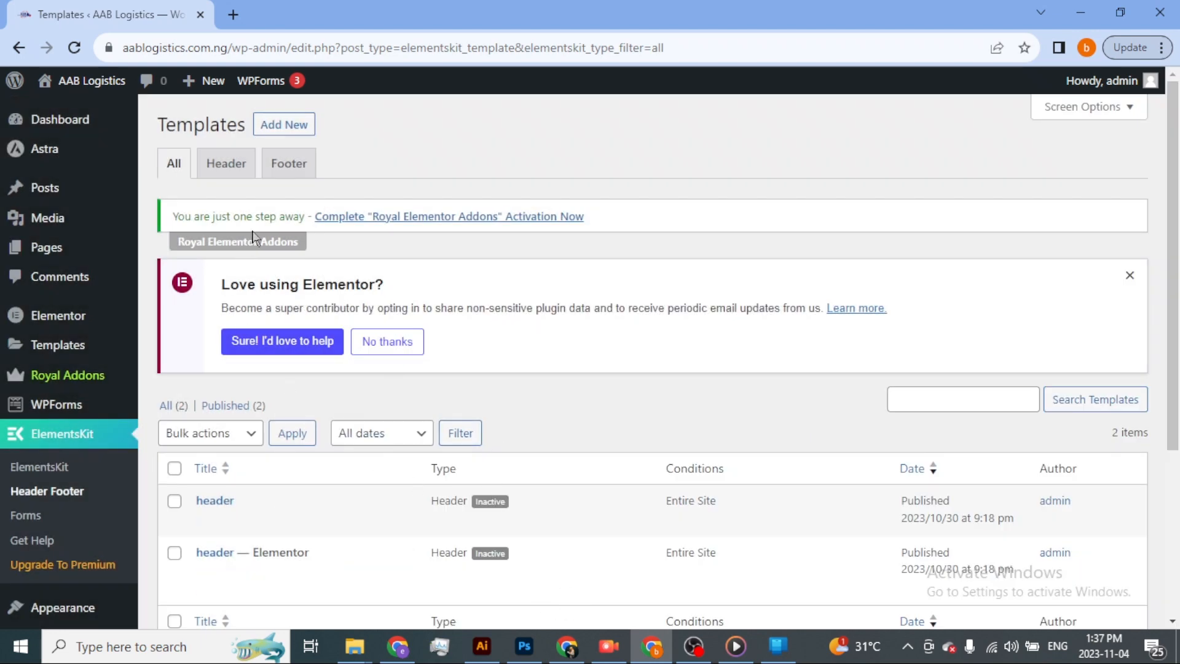
# Create a template titled "test header" with type Header and condition Entire Site, activate it and save.
pyautogui.click(291, 126)
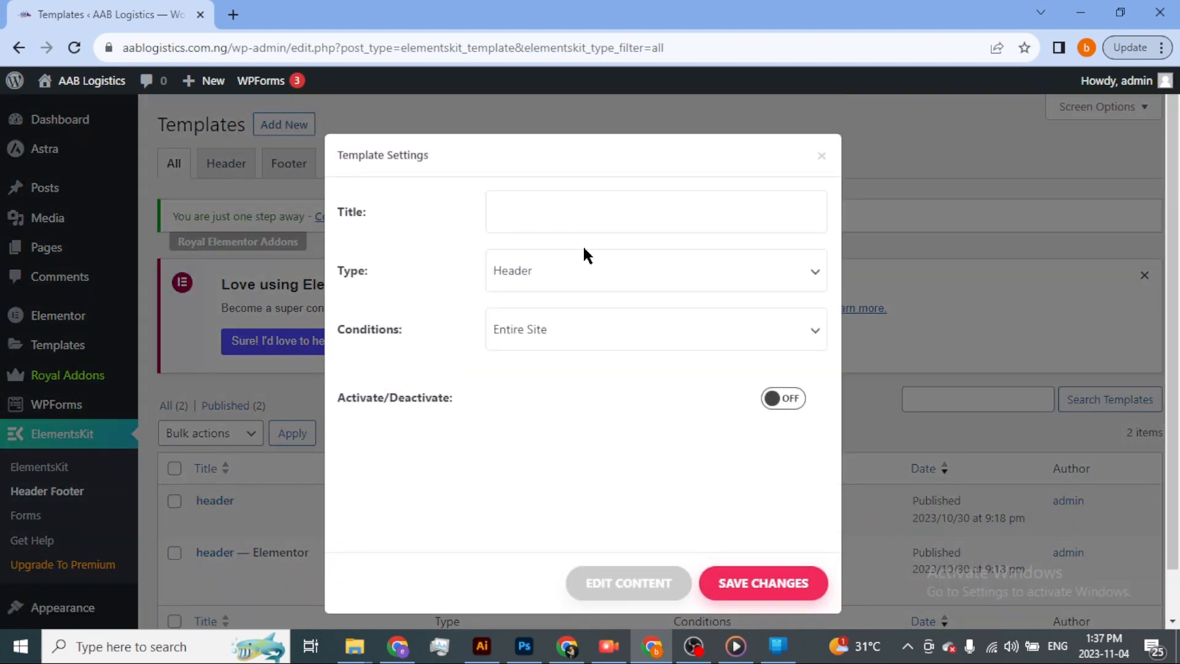
pyautogui.click(518, 216)
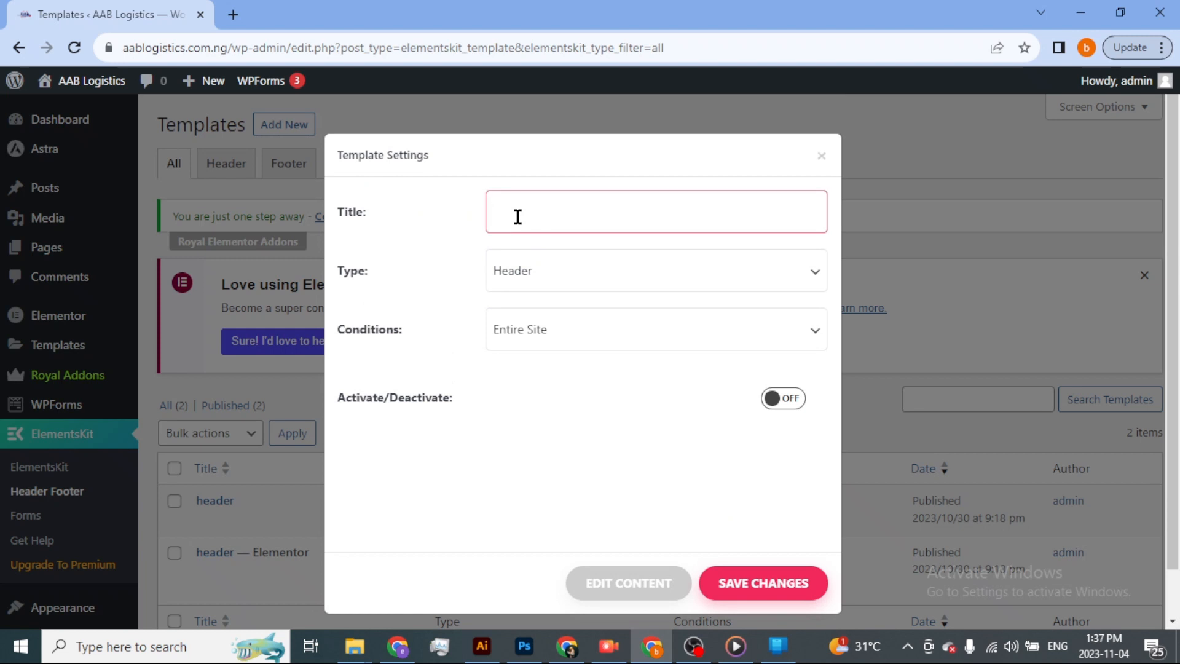
pyautogui.write('test')
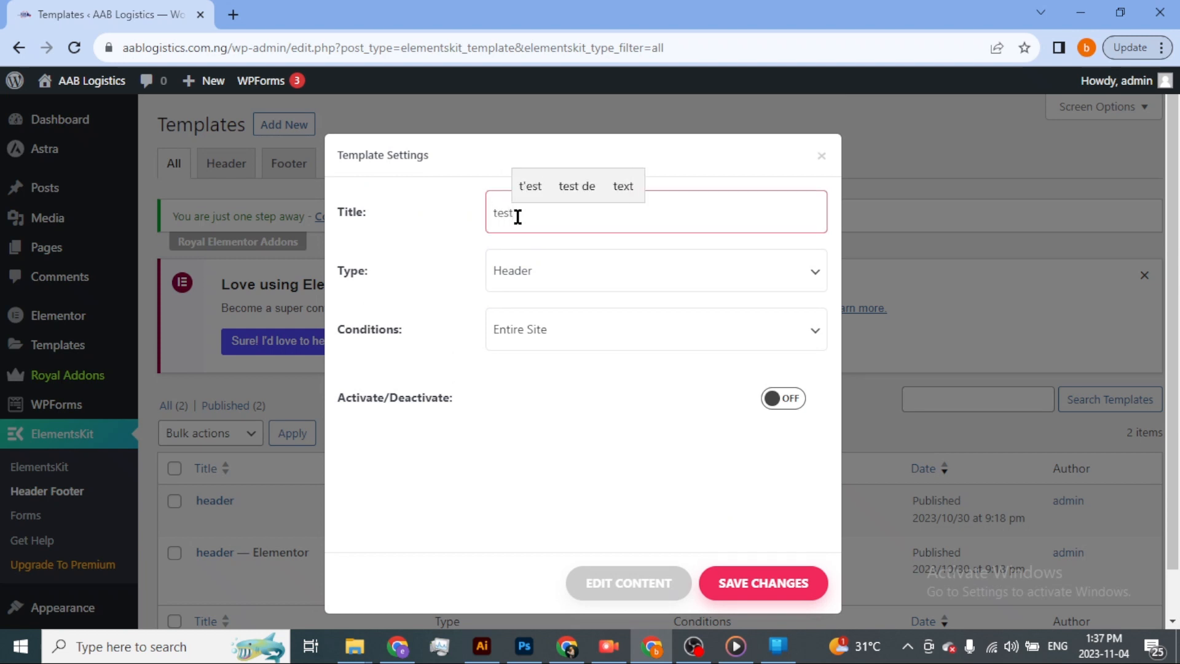
pyautogui.write(' header')
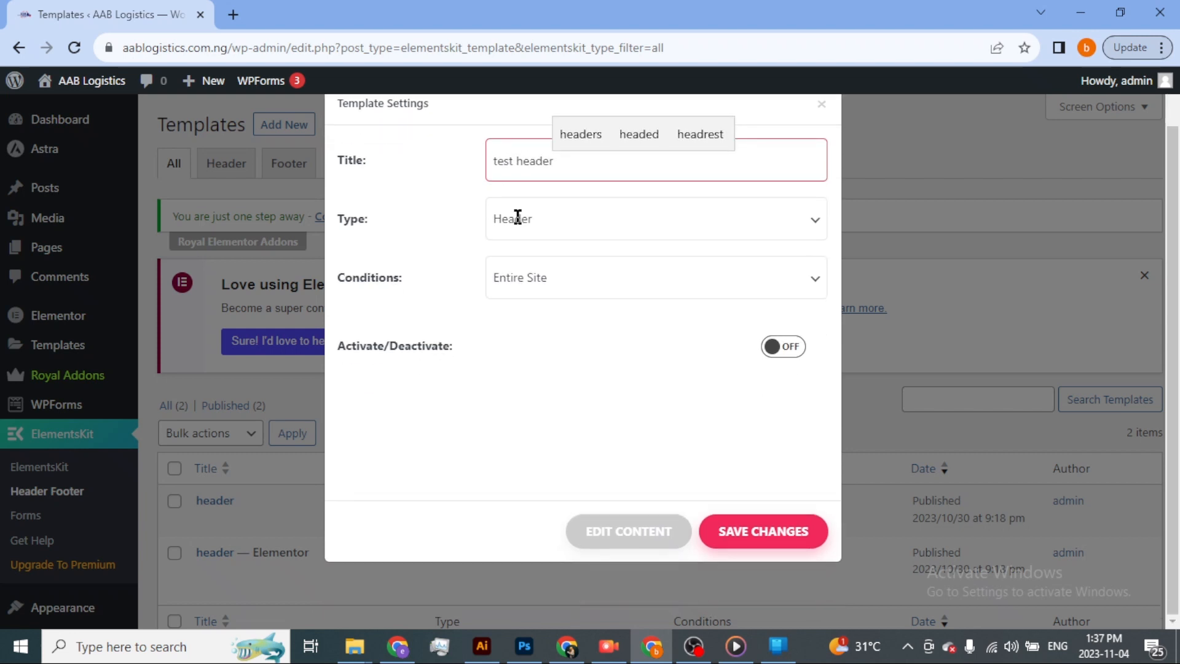
pyautogui.click(561, 223)
pyautogui.click(584, 248)
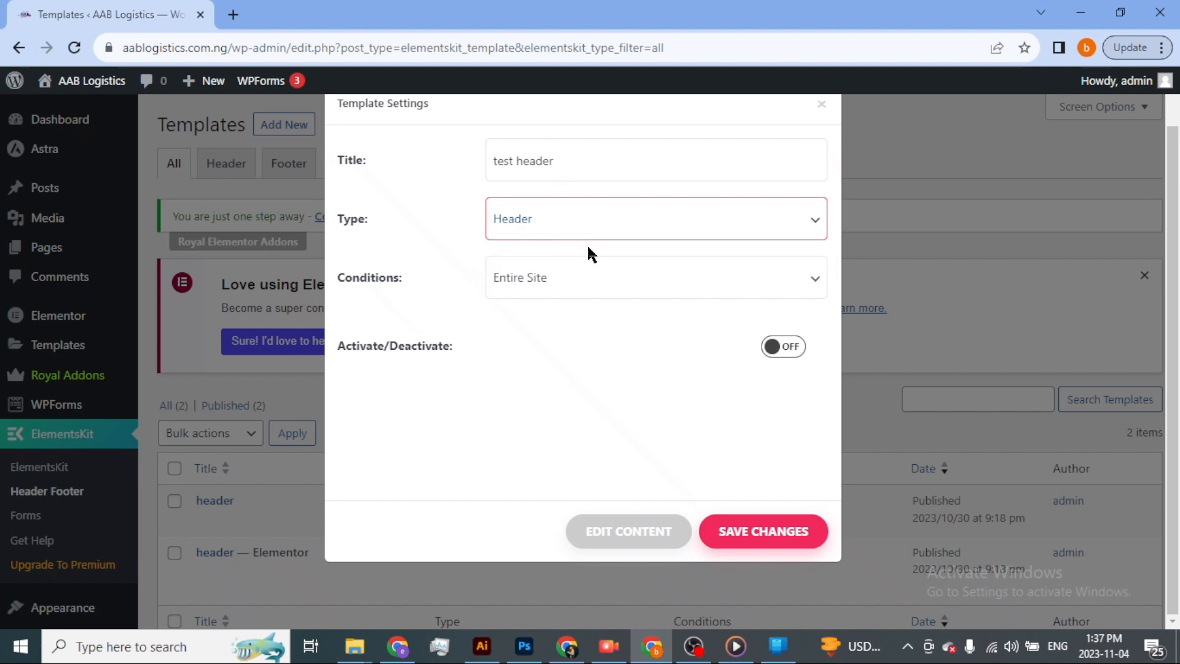
pyautogui.click(586, 282)
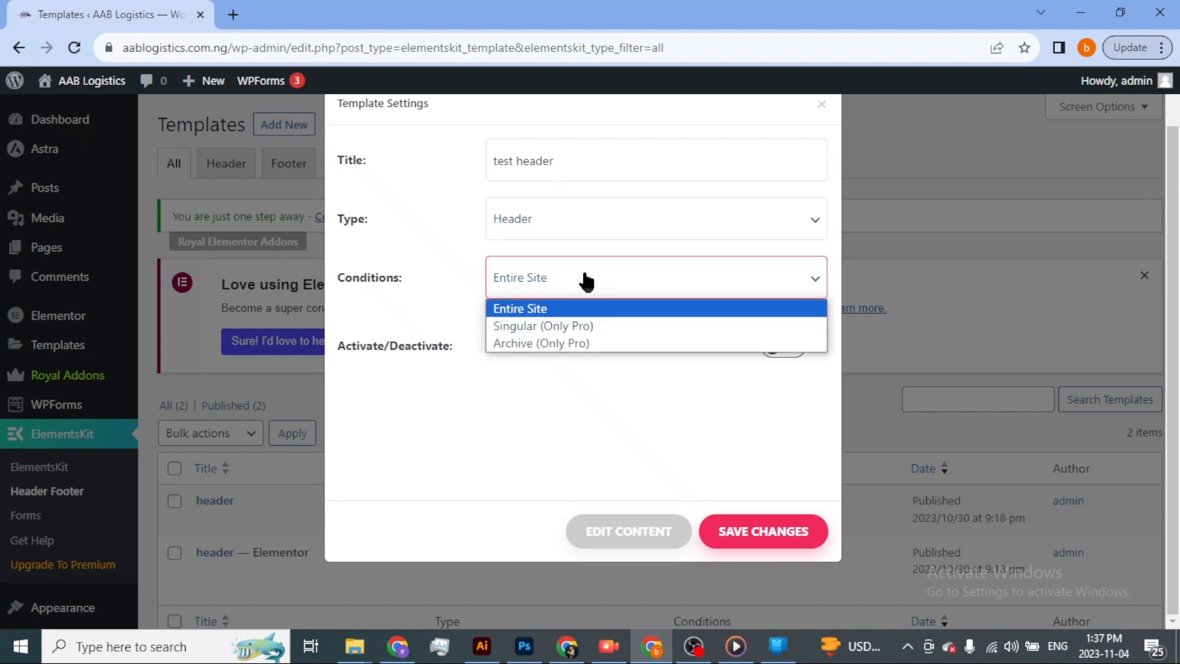
pyautogui.click(620, 308)
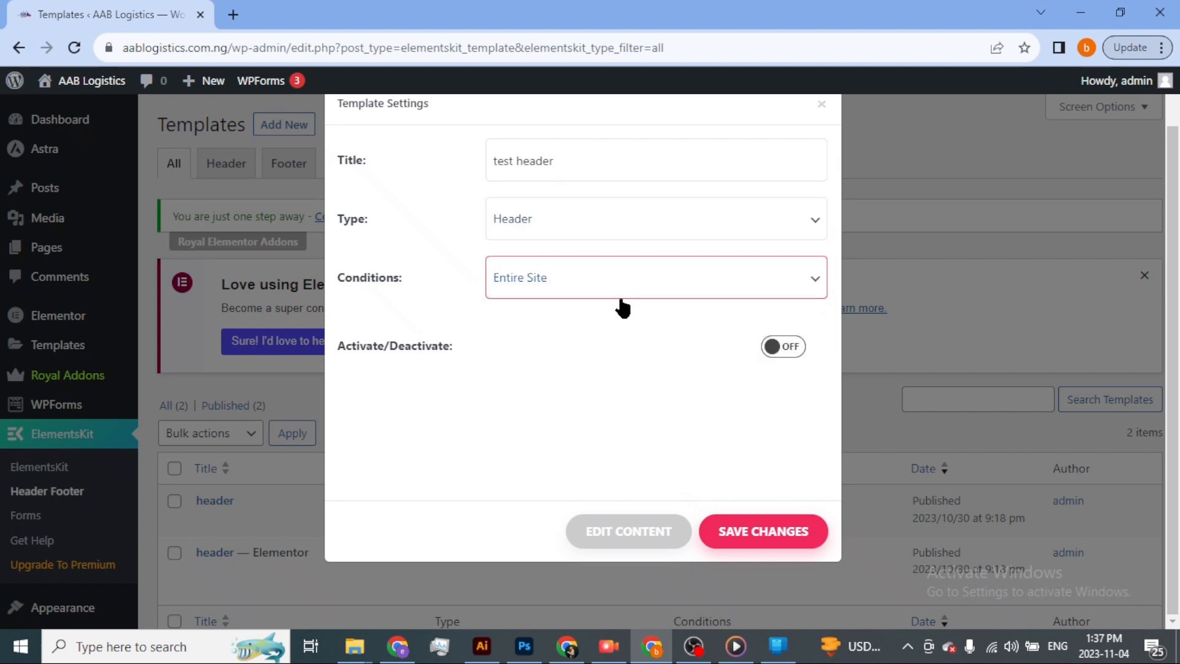
pyautogui.click(788, 349)
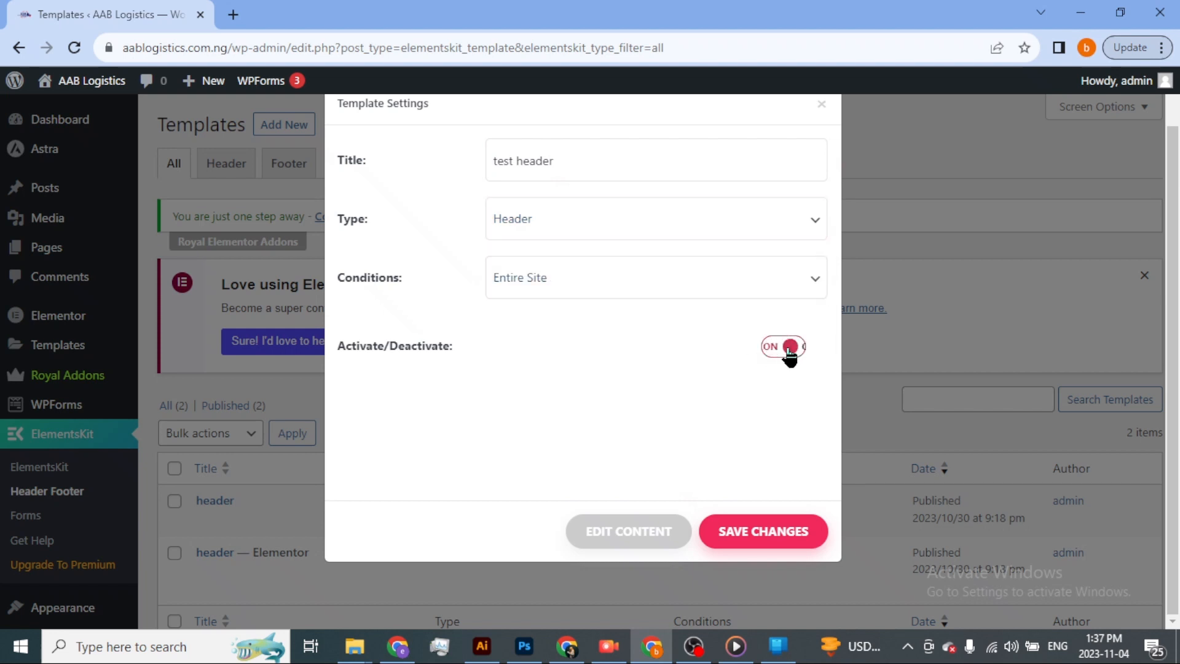
pyautogui.click(760, 534)
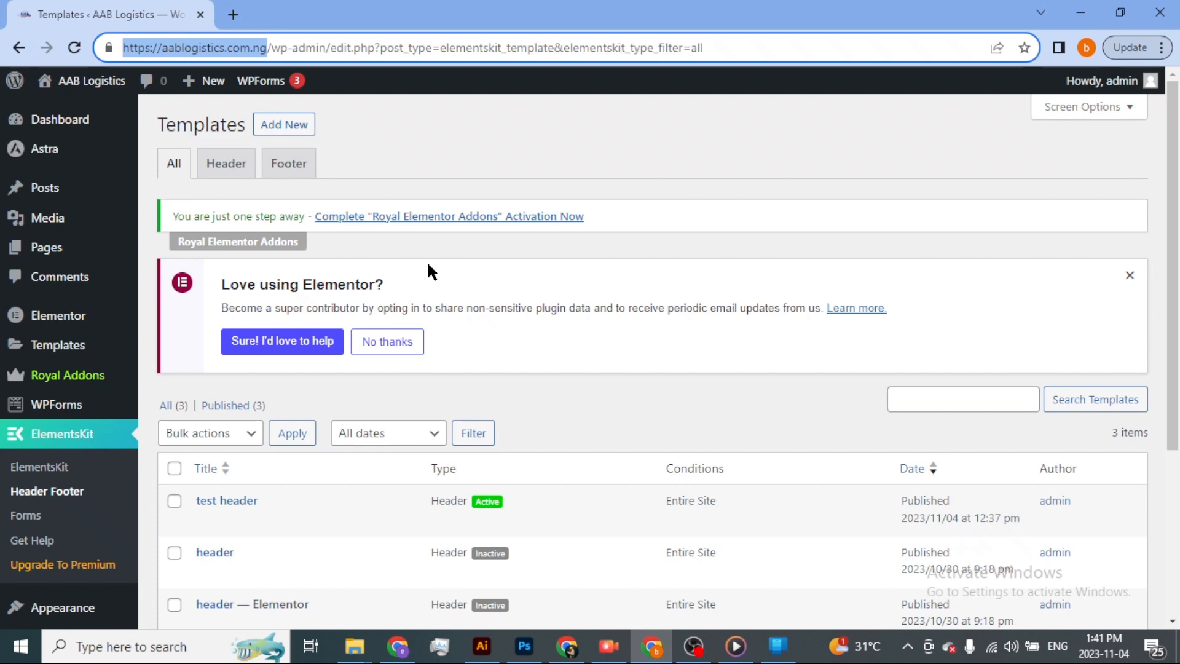
# Look over the live AAB Logistics home page in the other browser window to check its header area.
pyautogui.click(397, 646)
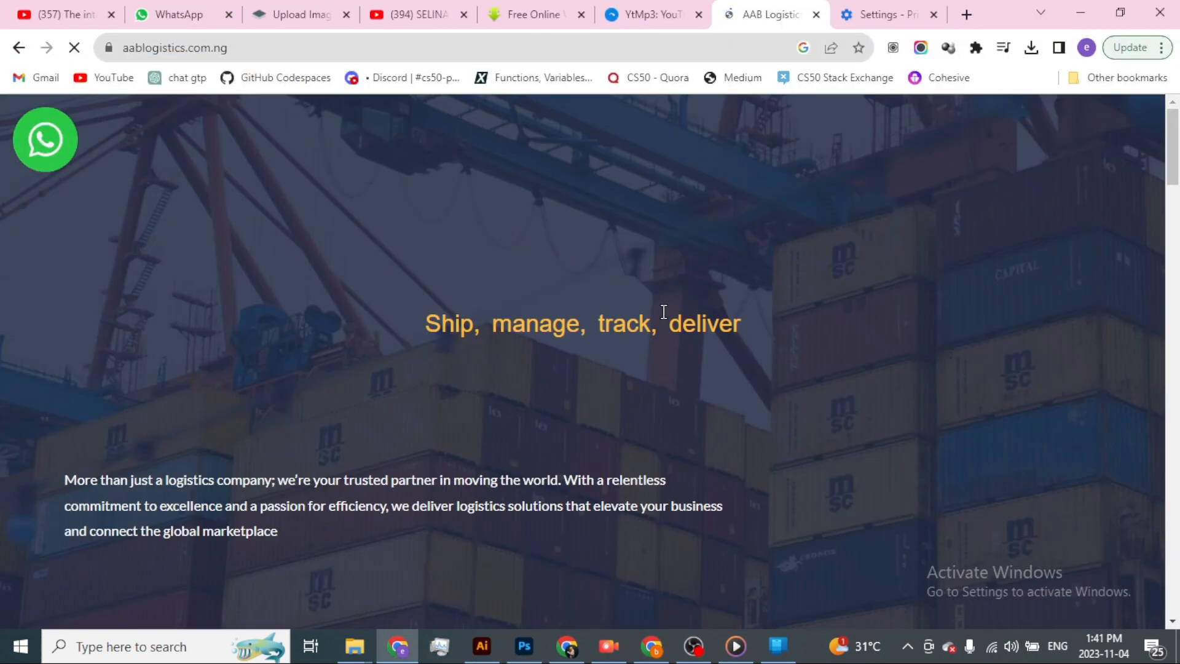
pyautogui.scroll(-20, 896, 299)
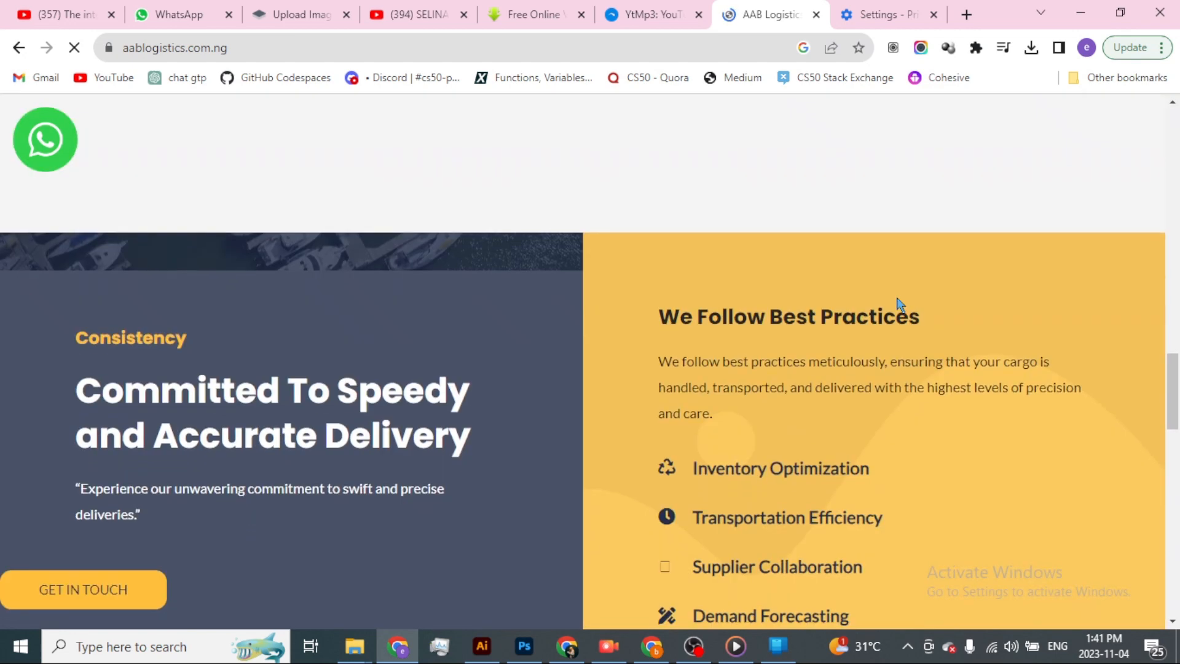
pyautogui.scroll(20, 896, 299)
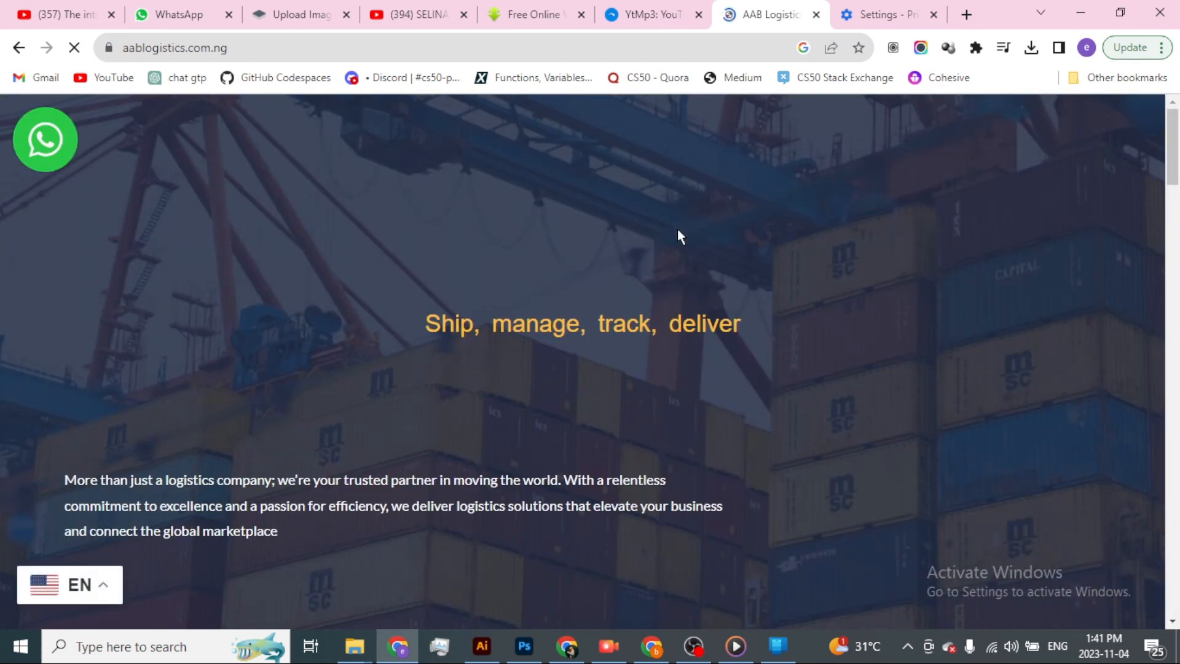
# Return to the Templates list and open the "test header" template's content for editing in Elementor.
pyautogui.hotkey('alt', 'Tab')
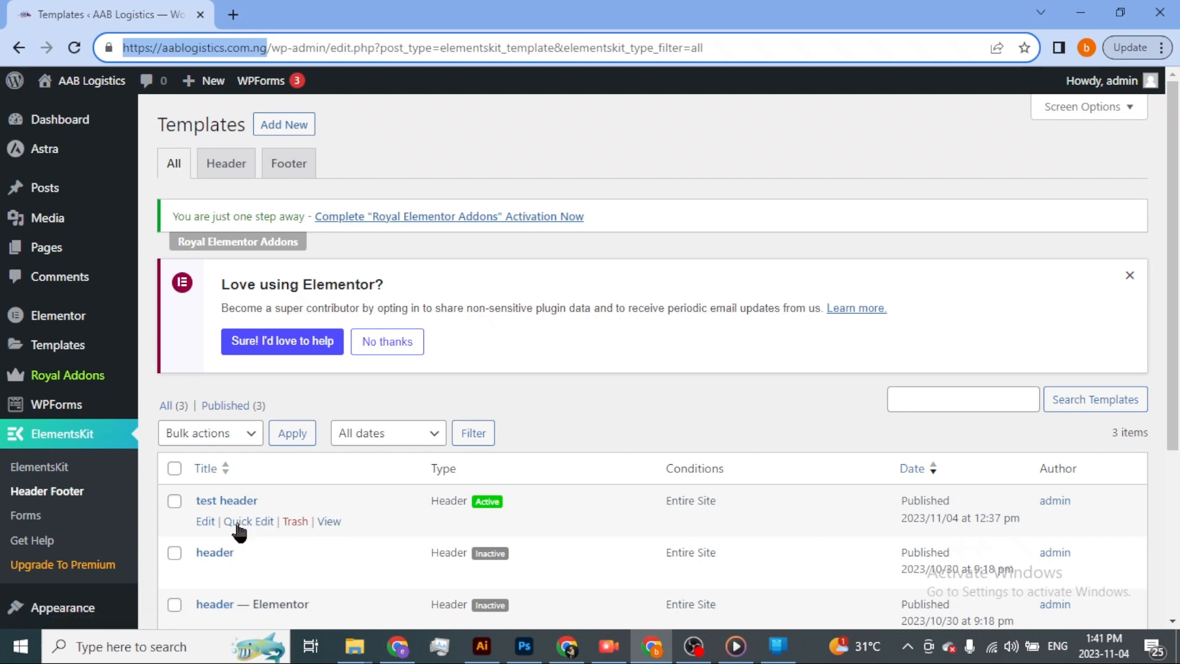
pyautogui.click(237, 522)
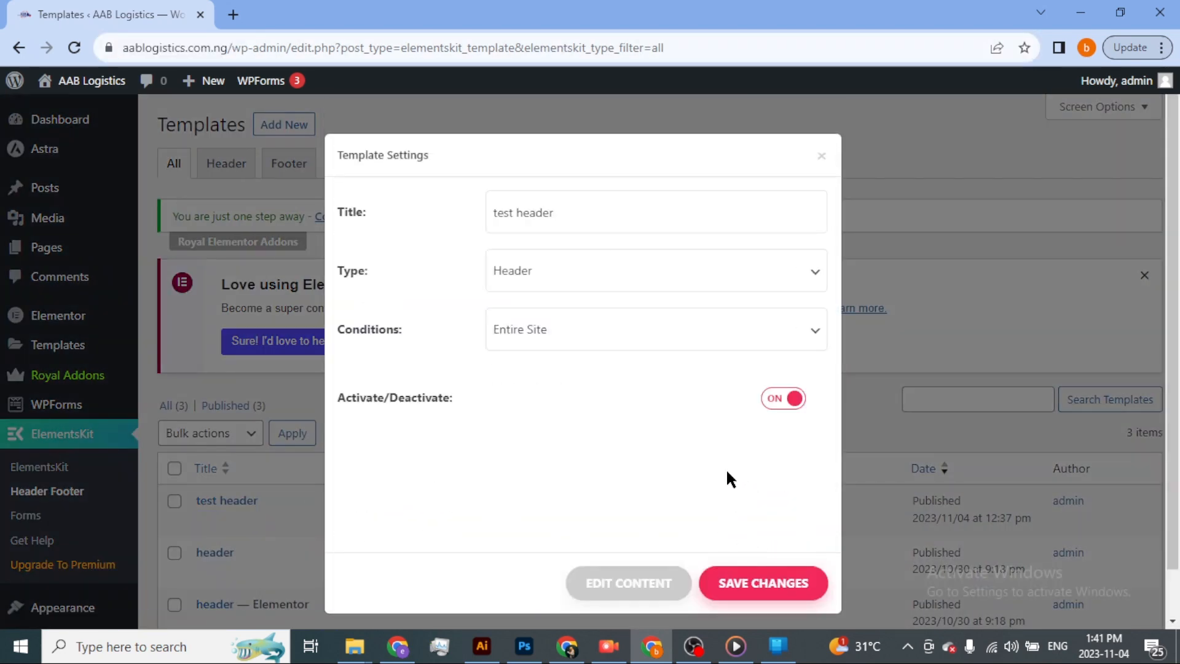
pyautogui.click(621, 584)
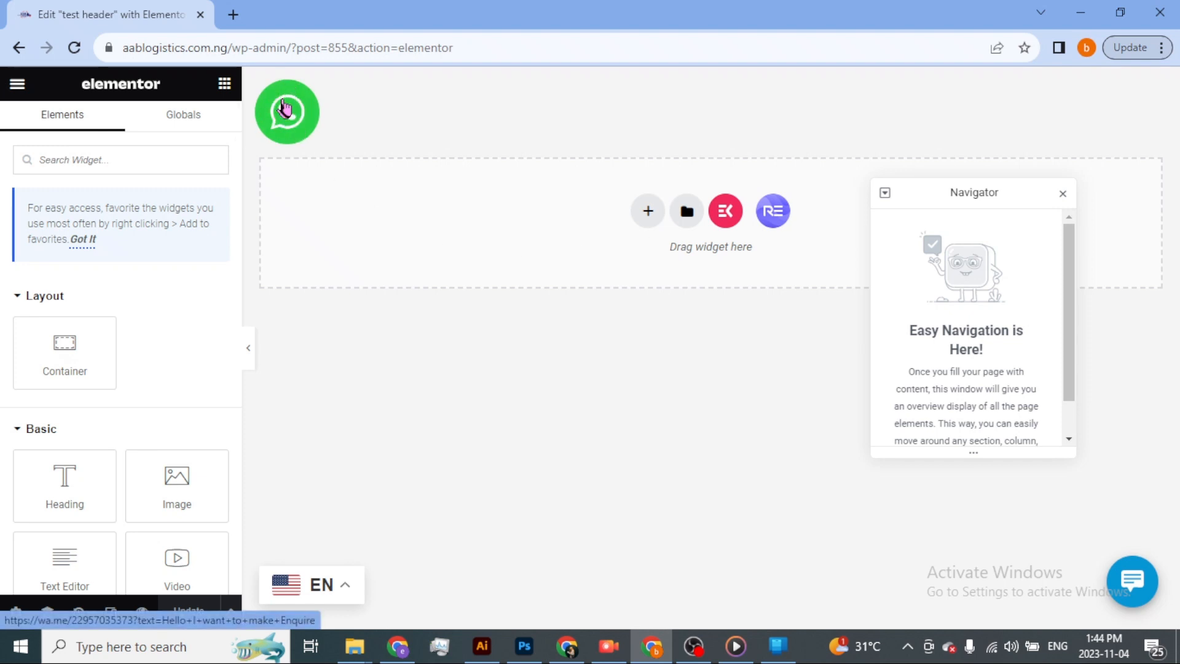
# Open the site's WordPress dashboard in a new browser tab and go to the WhatsApp Sticky Button settings.
pyautogui.click(233, 15)
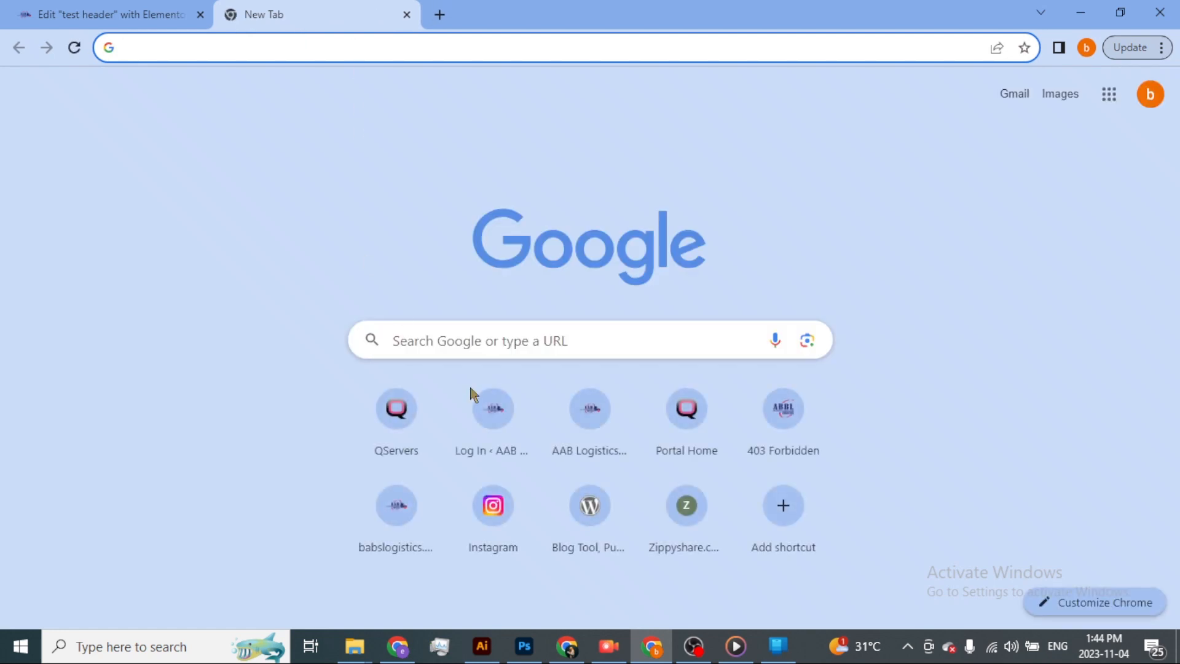
pyautogui.click(501, 425)
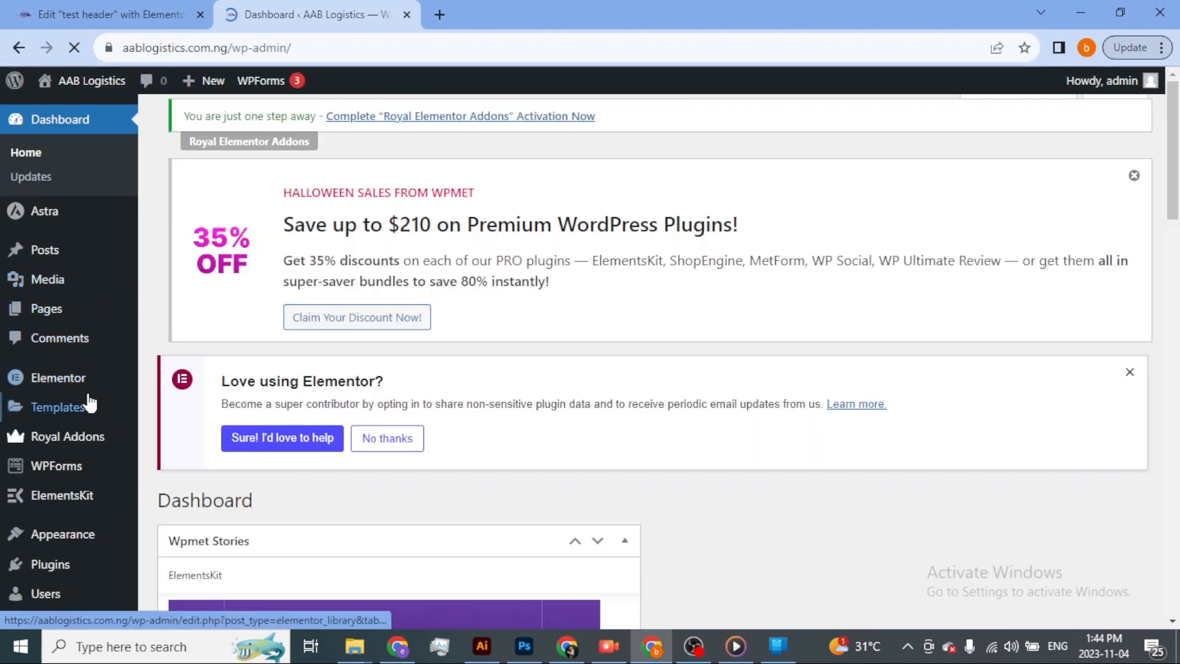
pyautogui.scroll(-5, 89, 399)
pyautogui.moveTo(80, 383)
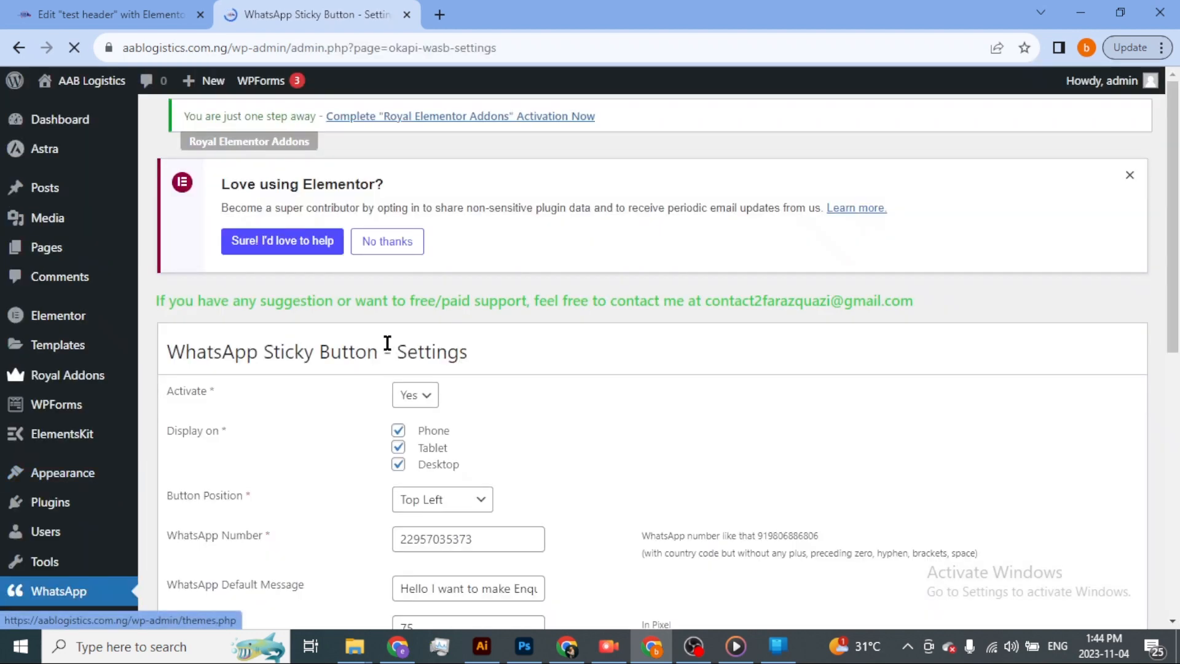
pyautogui.scroll(-2, 418, 470)
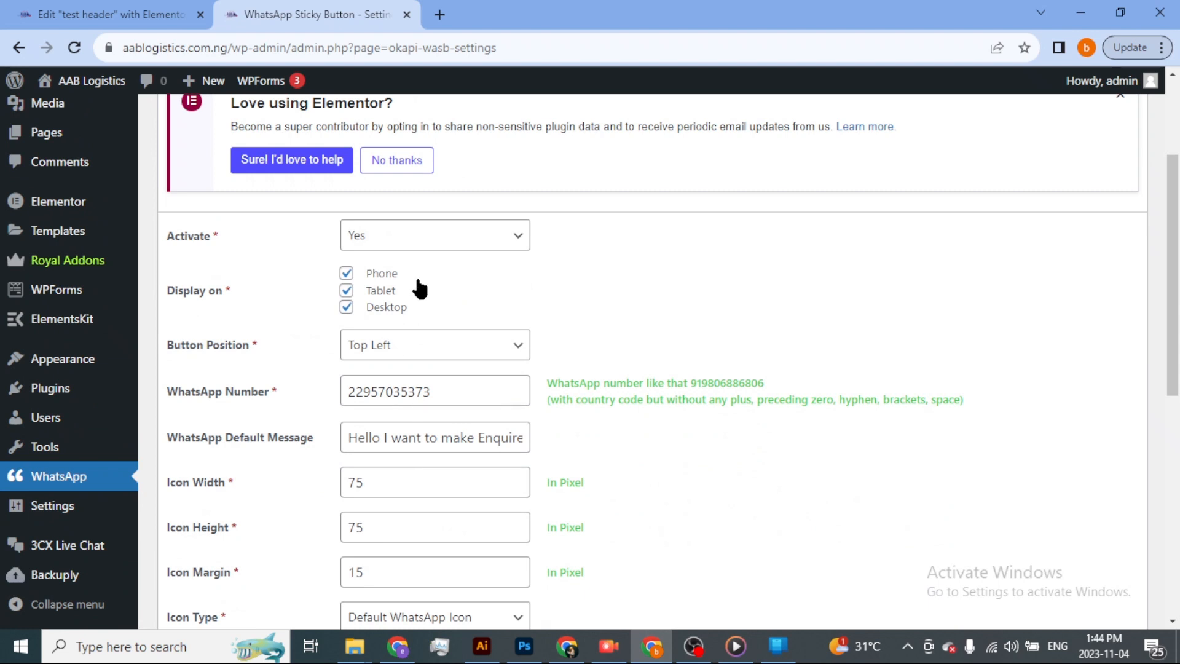
# Set the WhatsApp button position to Bottom Left, save the settings and reload the "test header" editor.
pyautogui.click(420, 341)
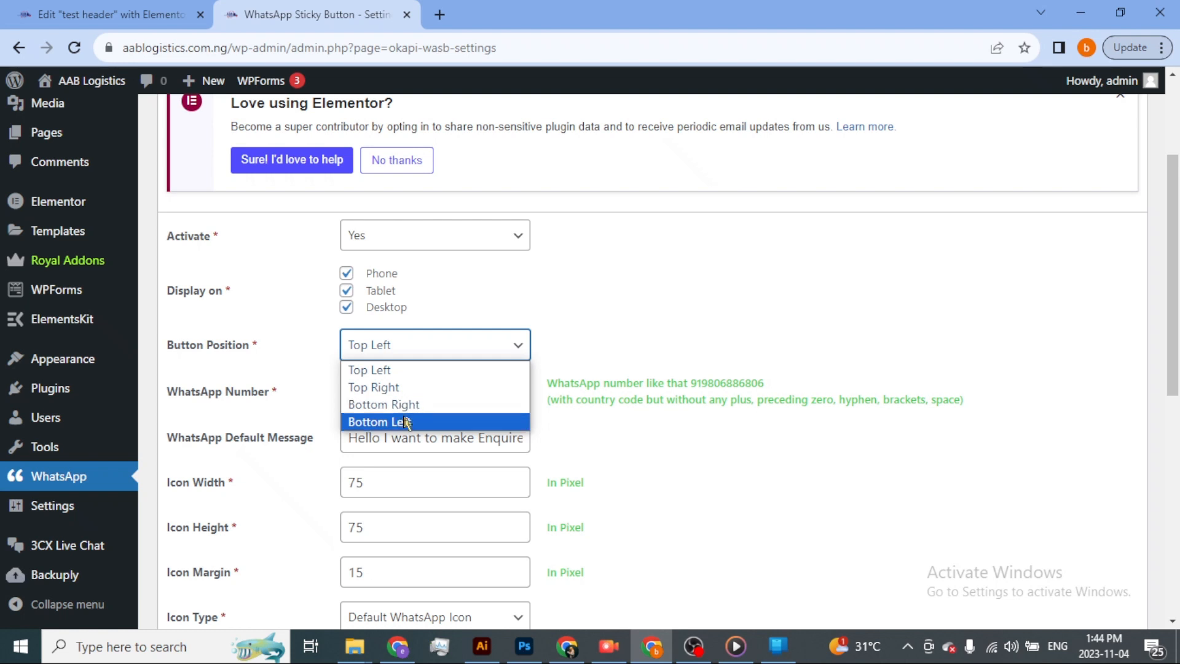
pyautogui.click(401, 423)
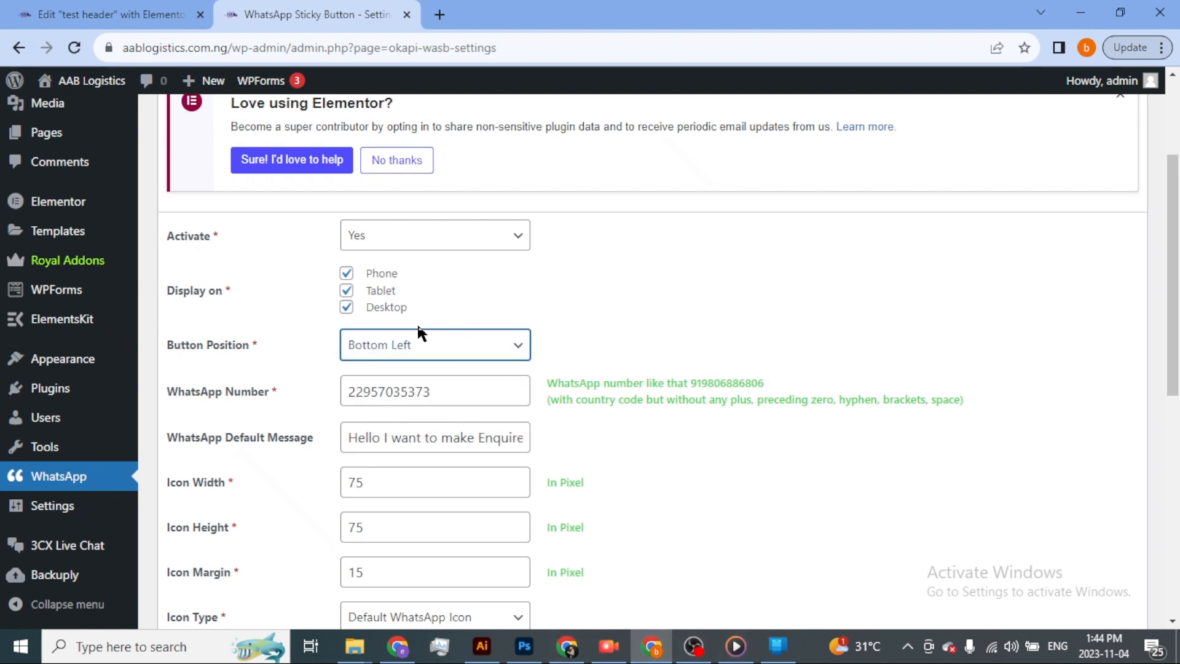
pyautogui.scroll(-8, 357, 369)
pyautogui.click(206, 246)
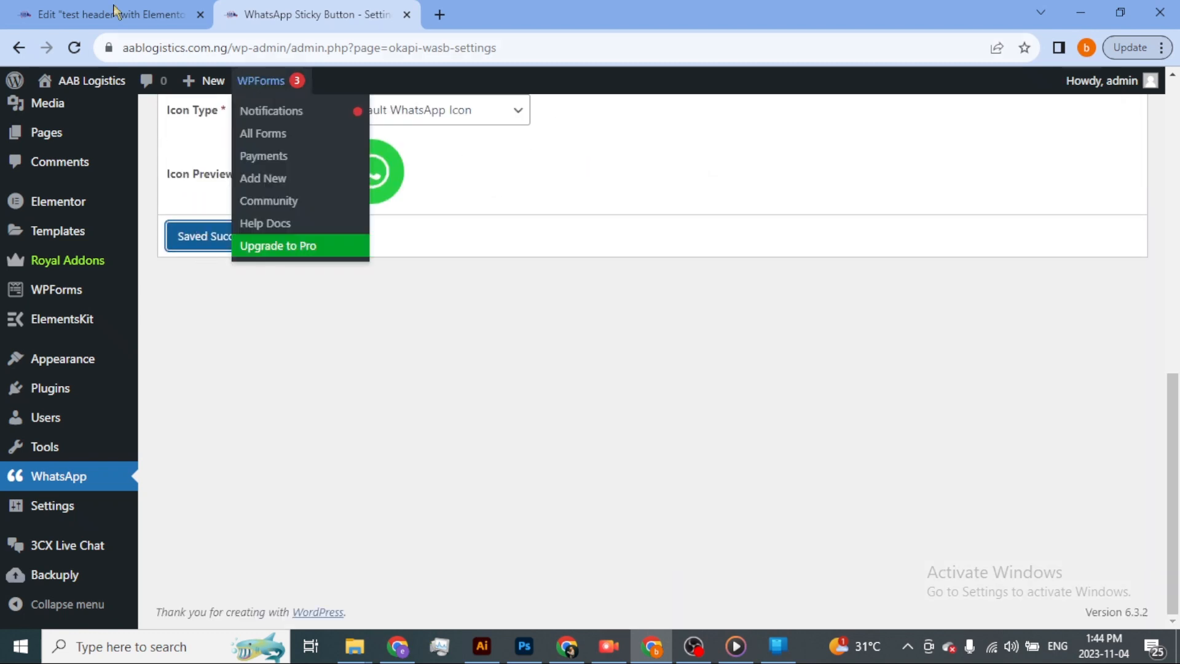
pyautogui.click(155, 22)
pyautogui.click(74, 47)
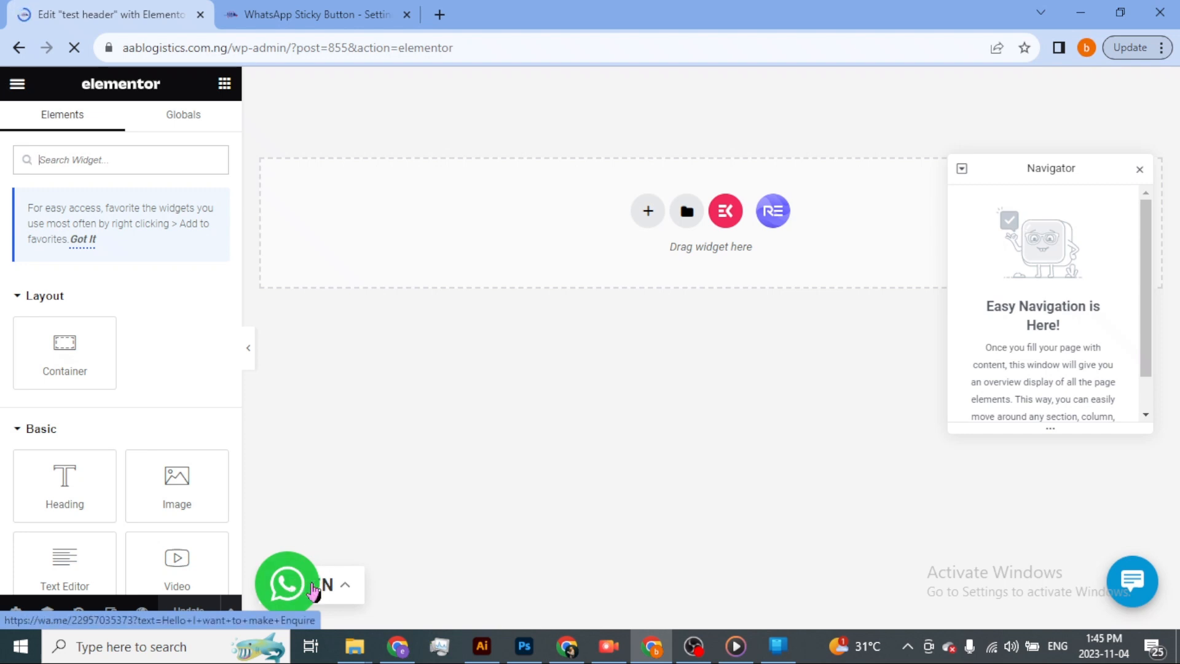
# Add a two-column container with a narrow first and wide second column, and place an Image widget in the first column.
pyautogui.click(646, 210)
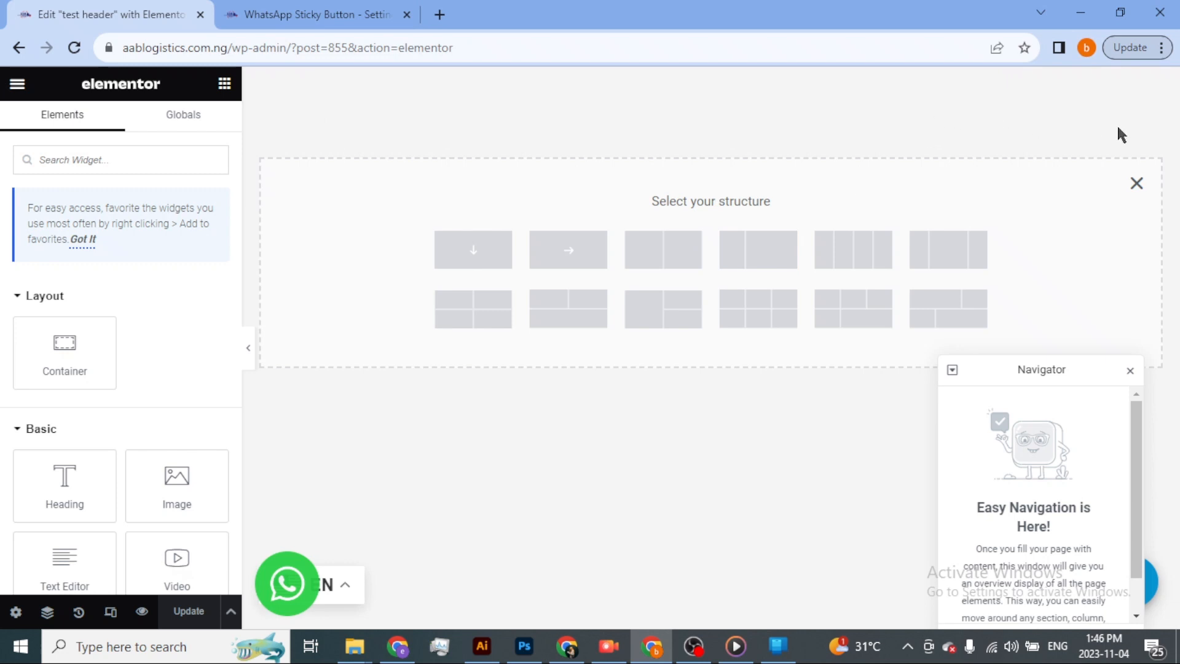
pyautogui.click(760, 246)
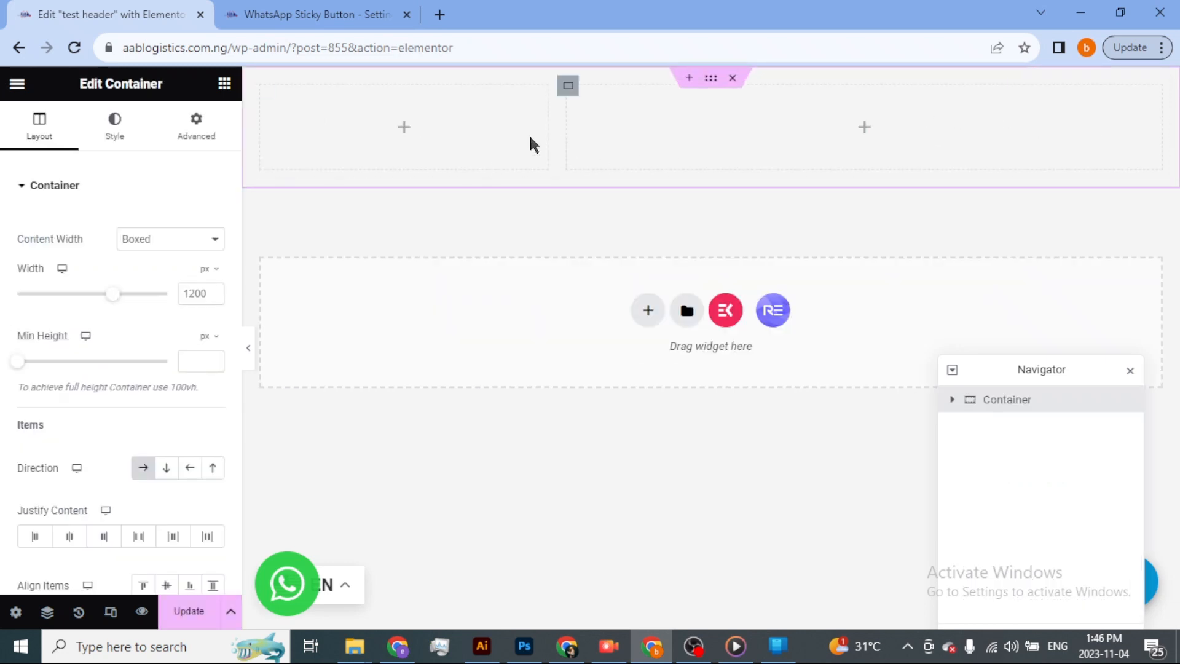
pyautogui.click(403, 127)
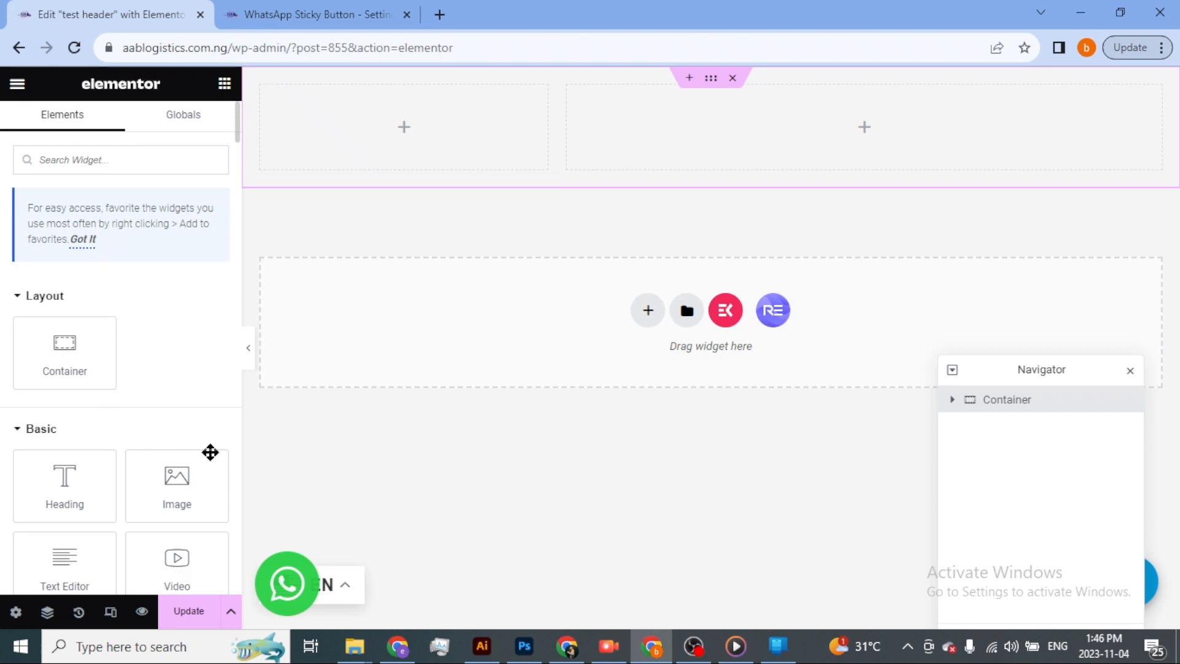
pyautogui.moveTo(180, 484); pyautogui.dragTo(427, 122)
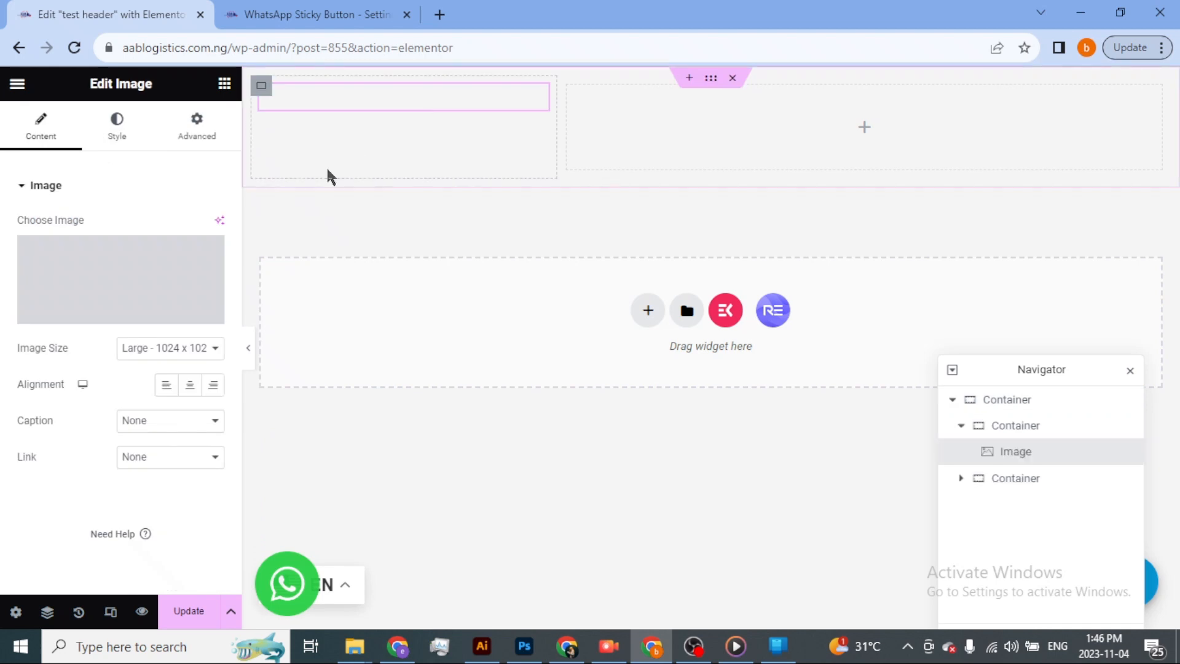
# Choose logo-180-by-60.png from the media library as the picture of the Image widget.
pyautogui.click(113, 312)
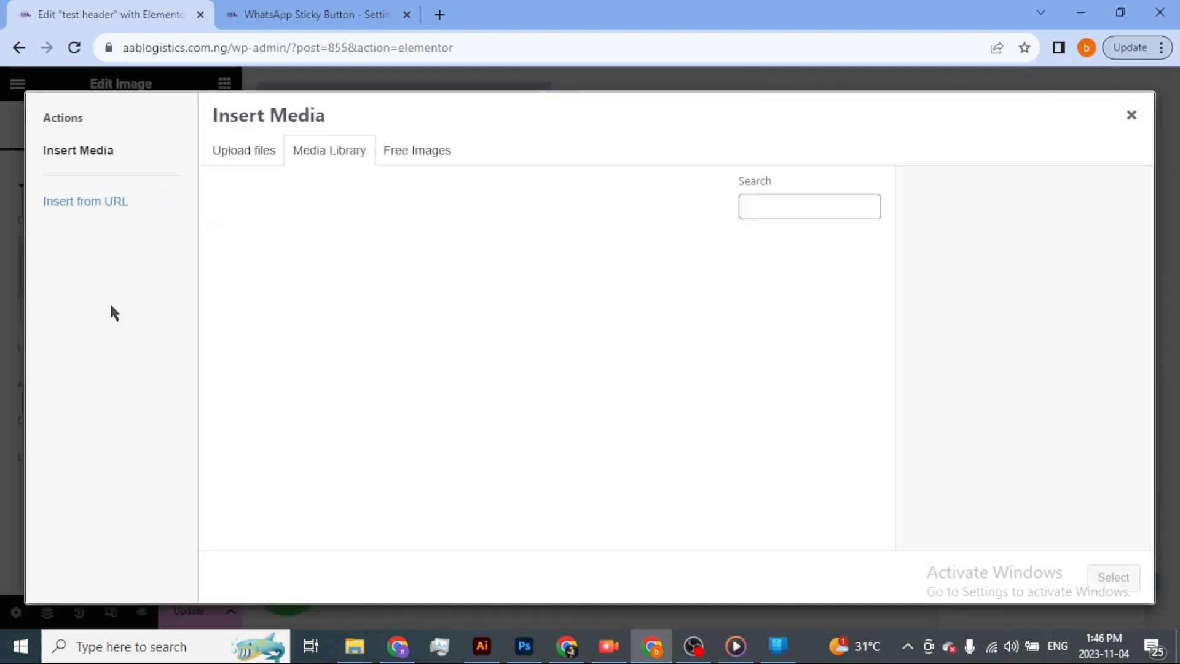
pyautogui.click(241, 157)
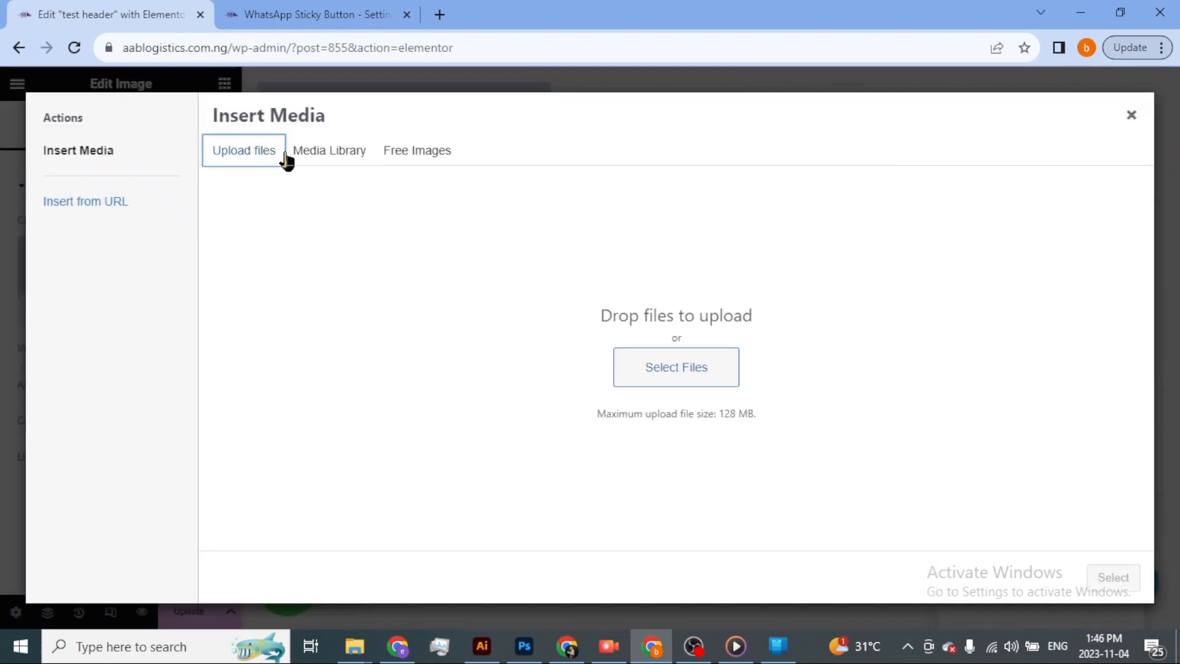
pyautogui.click(315, 158)
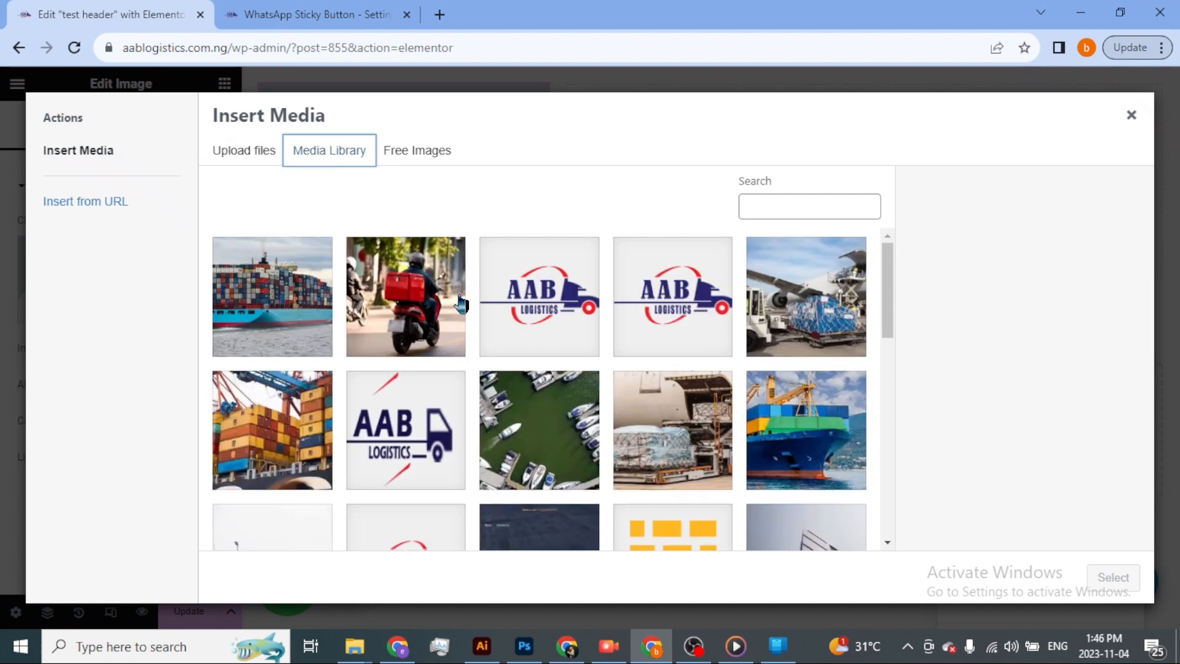
pyautogui.scroll(-2, 411, 350)
pyautogui.click(411, 350)
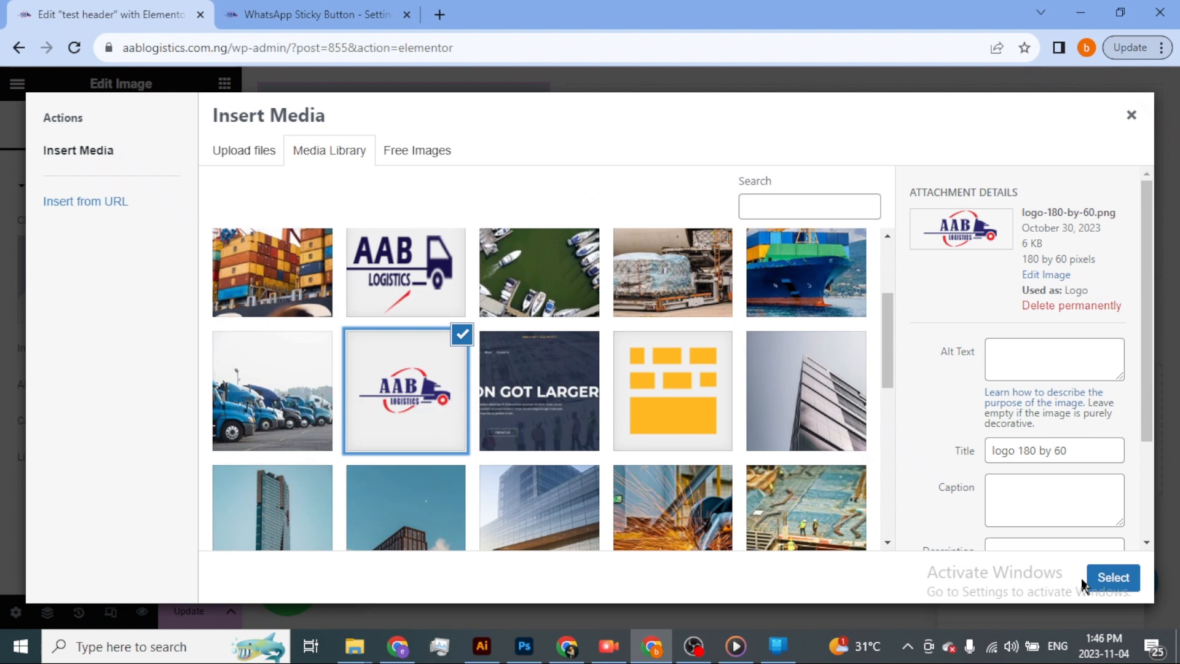
pyautogui.click(1100, 578)
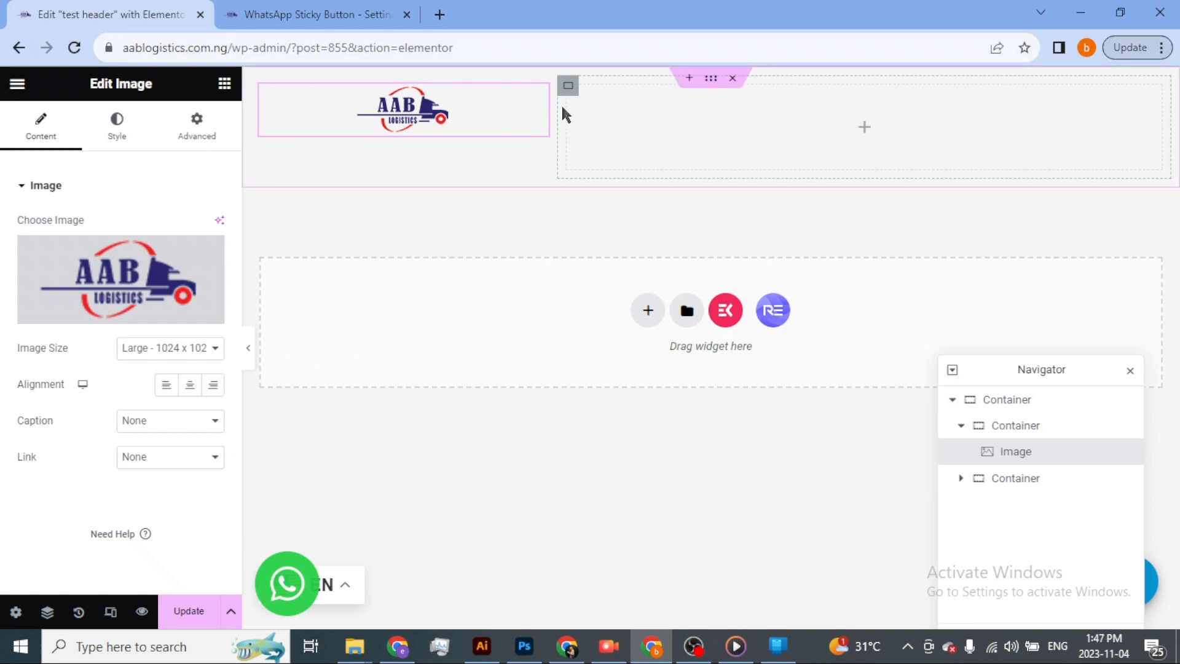
# Narrow the column holding the logo and set the logo's alignment to left.
pyautogui.moveTo(551, 105); pyautogui.dragTo(460, 128)
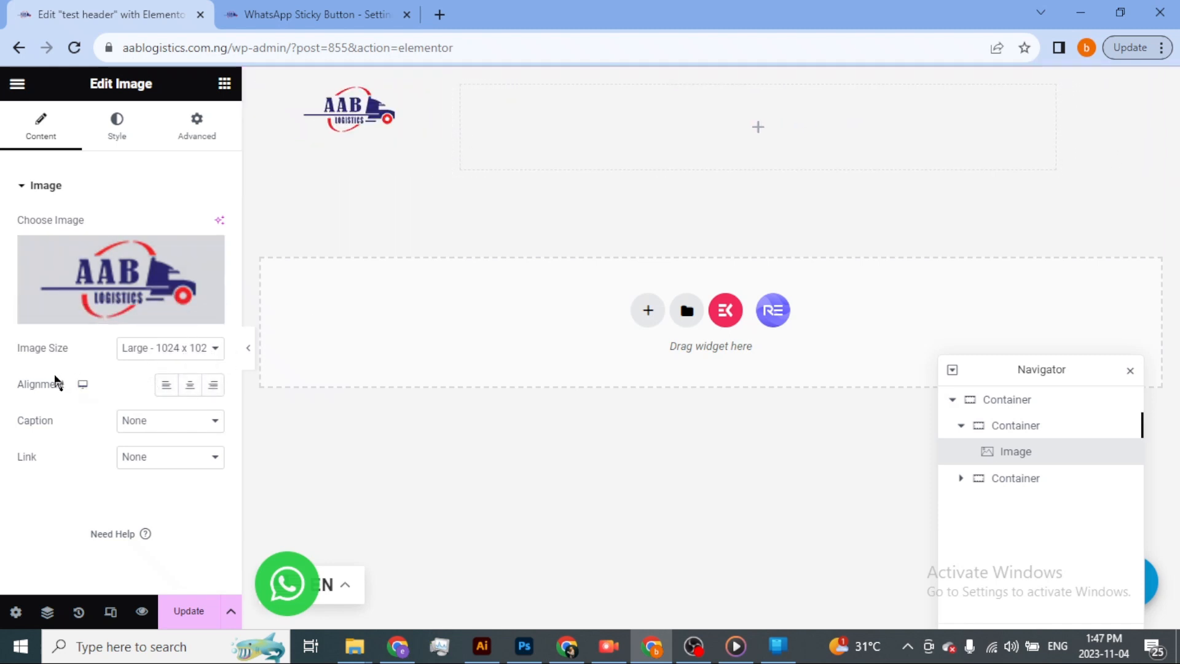
pyautogui.click(166, 387)
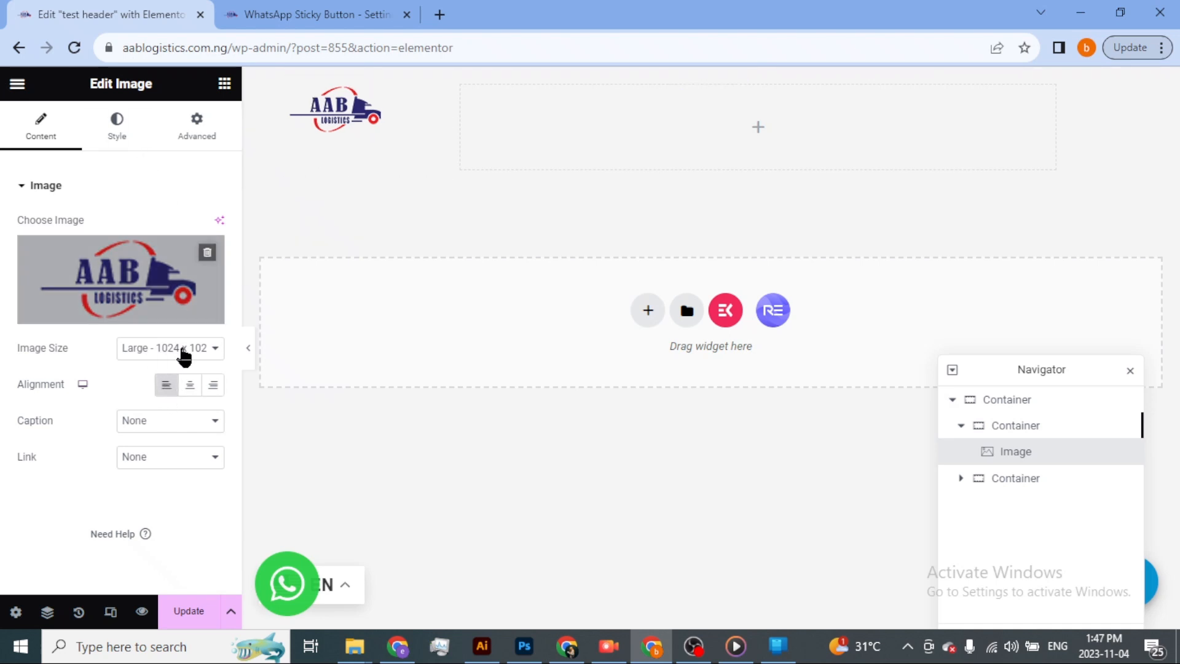
pyautogui.click(176, 462)
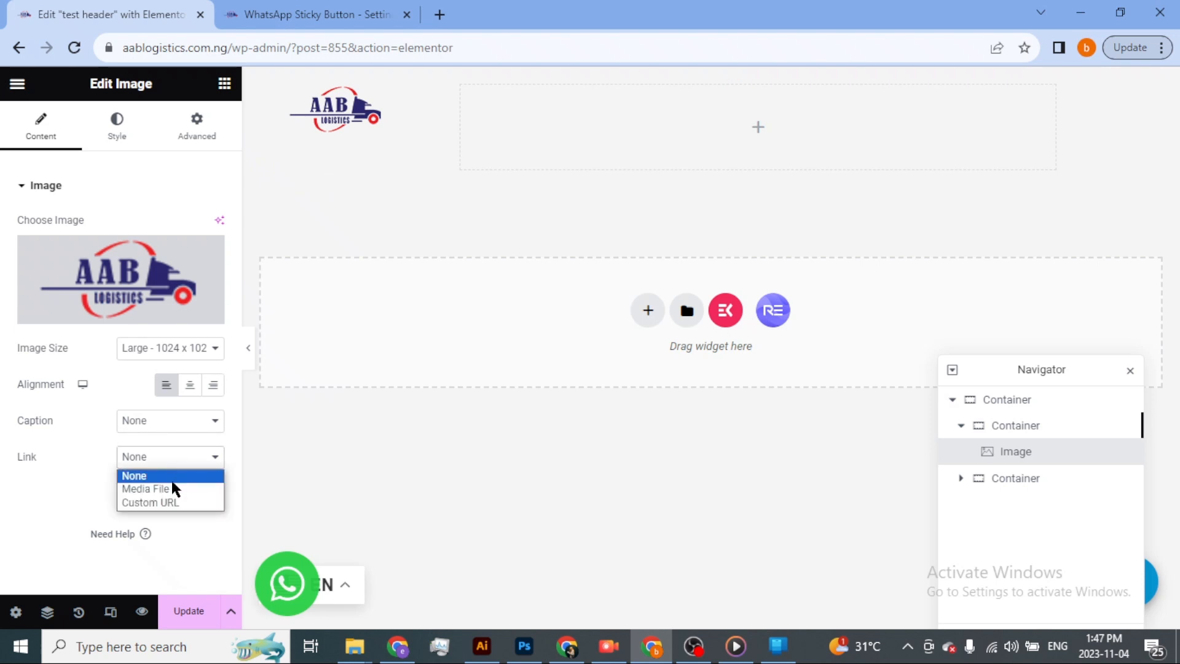
pyautogui.click(174, 502)
pyautogui.click(131, 494)
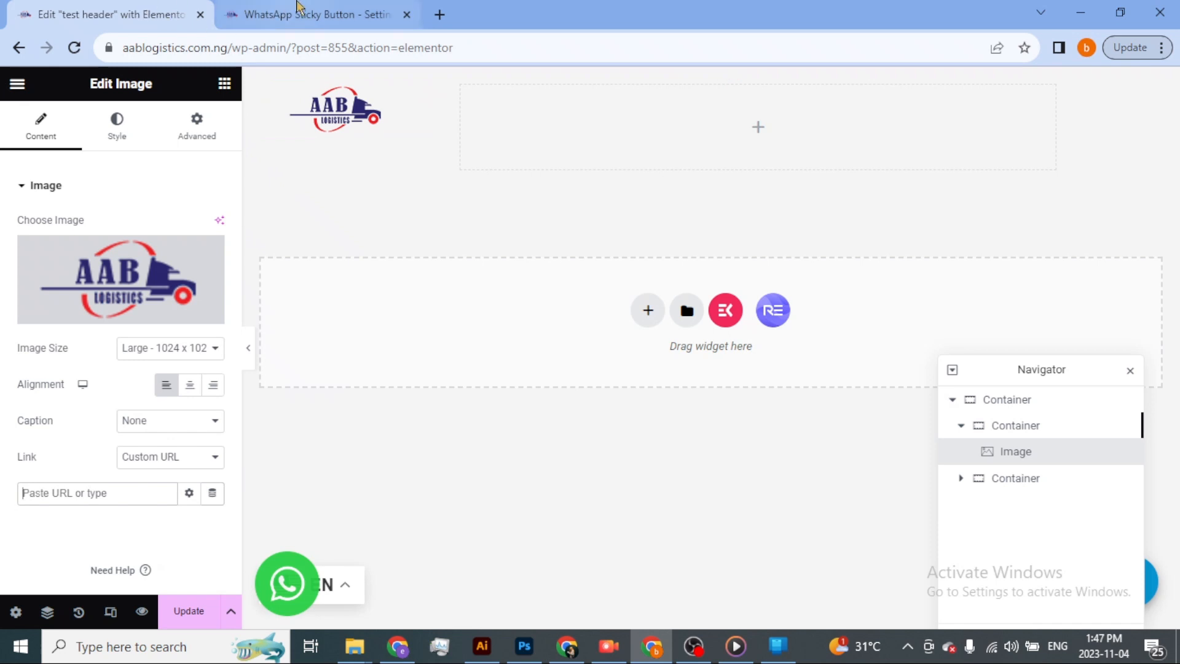
pyautogui.click(298, 10)
pyautogui.click(176, 50)
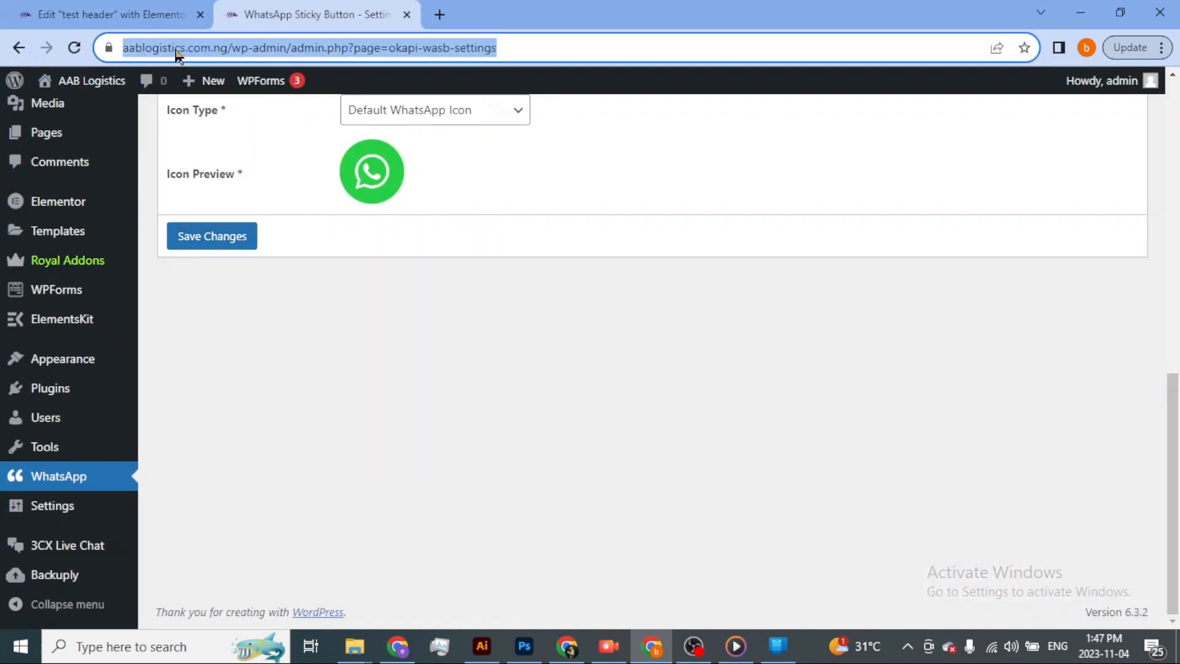
pyautogui.click(201, 49)
pyautogui.moveTo(272, 47); pyautogui.dragTo(37, 51)
pyautogui.hotkey('ctrl', 'c')
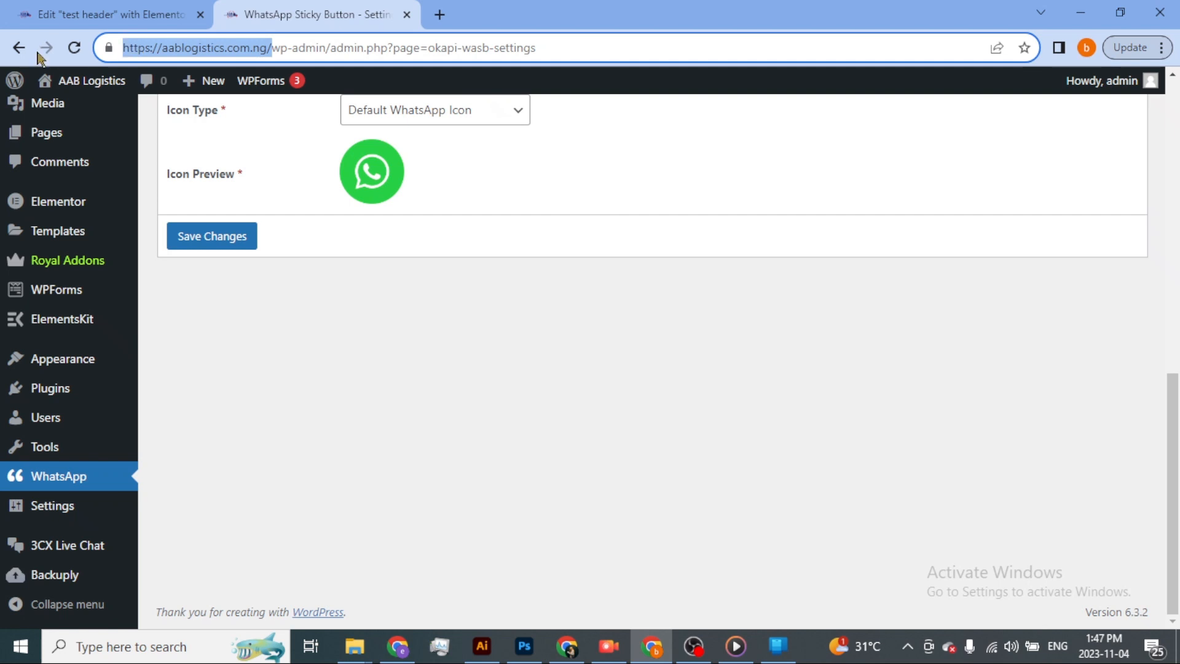
pyautogui.click(124, 8)
pyautogui.moveTo(130, 327); pyautogui.dragTo(135, 402)
pyautogui.click(132, 496)
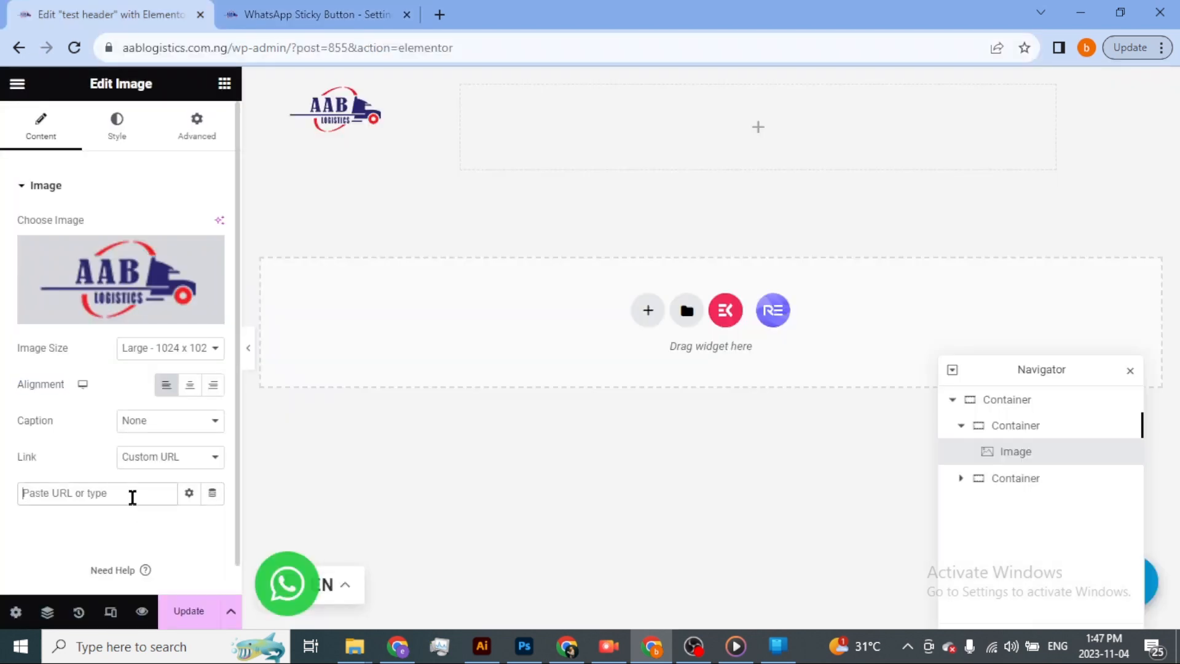
pyautogui.hotkey('ctrl', 'v')
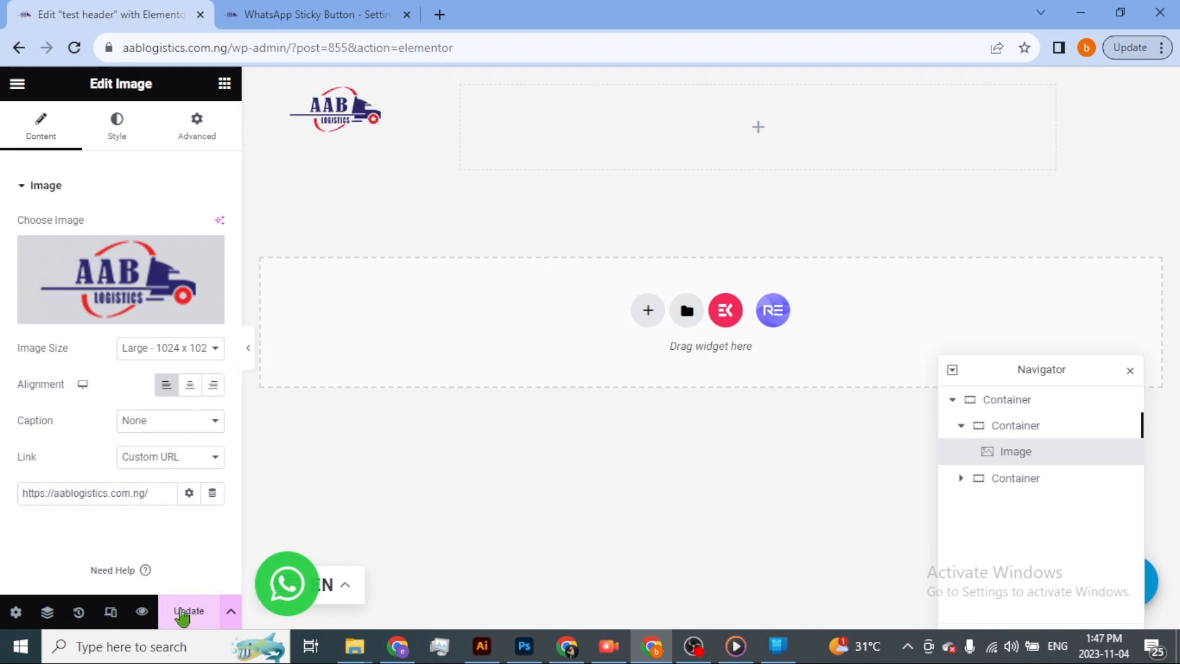
pyautogui.click(193, 613)
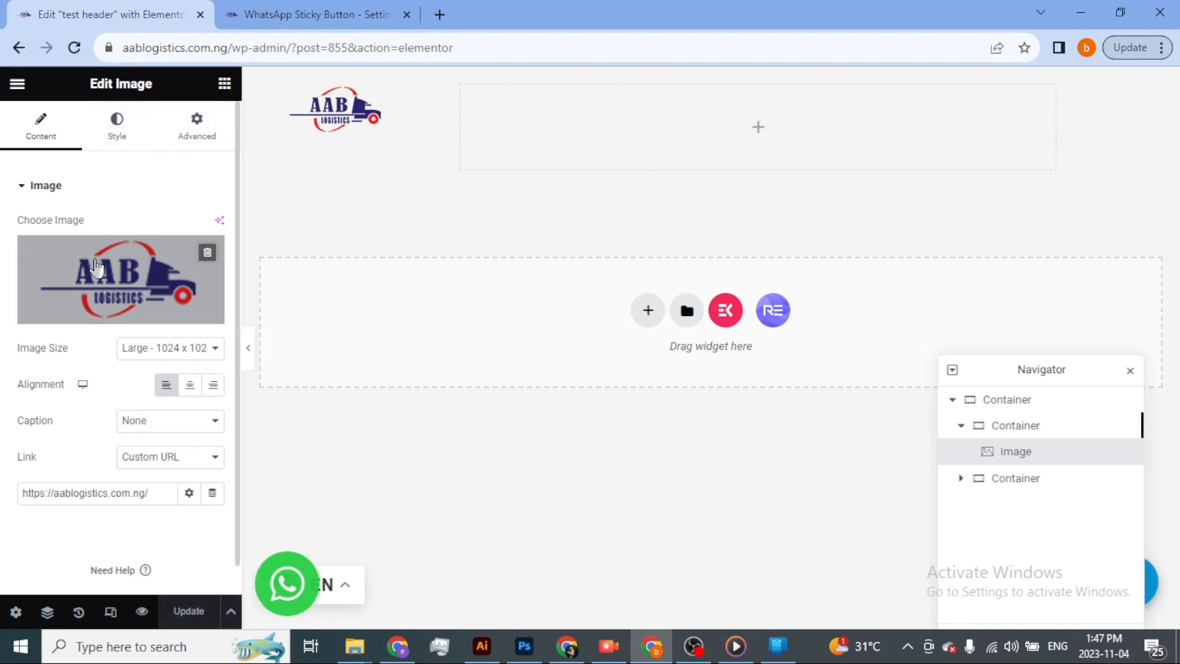
# Set the logo image's width to 139 px in its style settings.
pyautogui.click(23, 185)
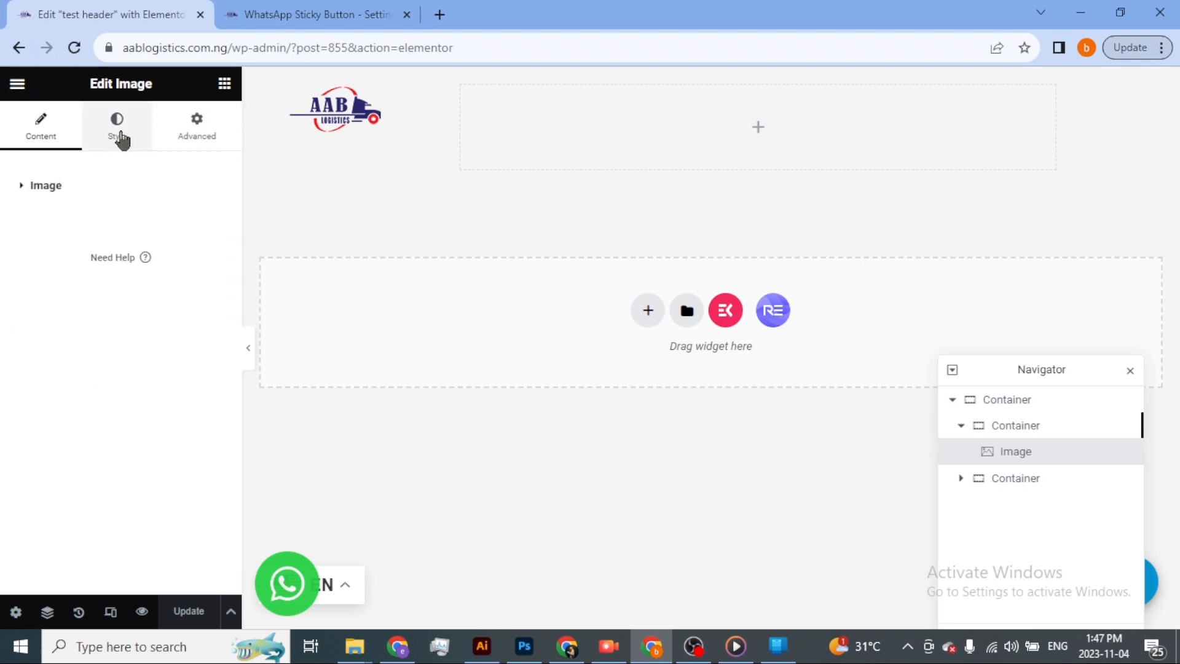
pyautogui.click(120, 138)
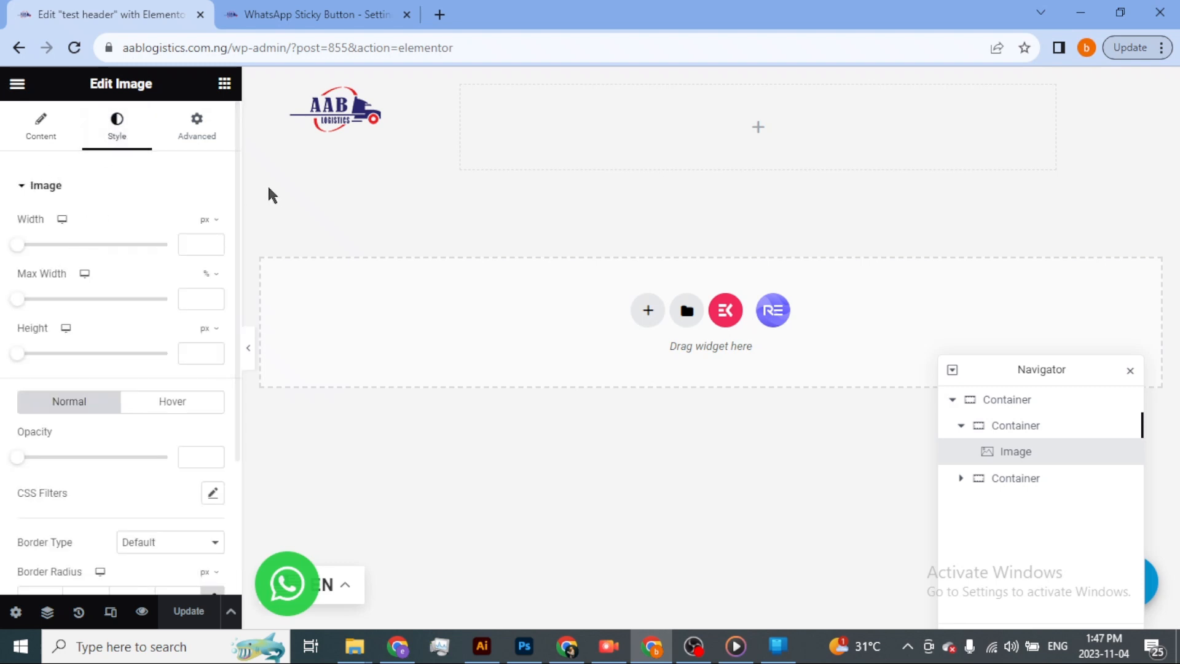
pyautogui.moveTo(24, 247); pyautogui.dragTo(43, 248)
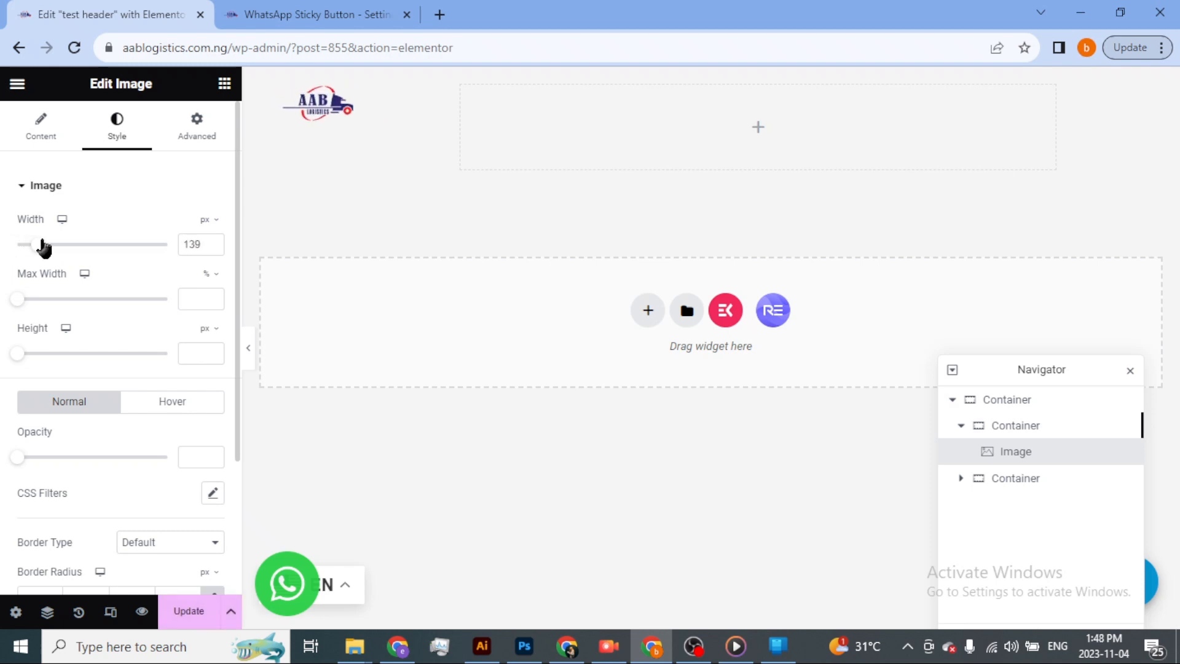
# Enlarge the logo image's width to 156 px in its style settings.
pyautogui.moveTo(43, 247); pyautogui.dragTo(47, 248)
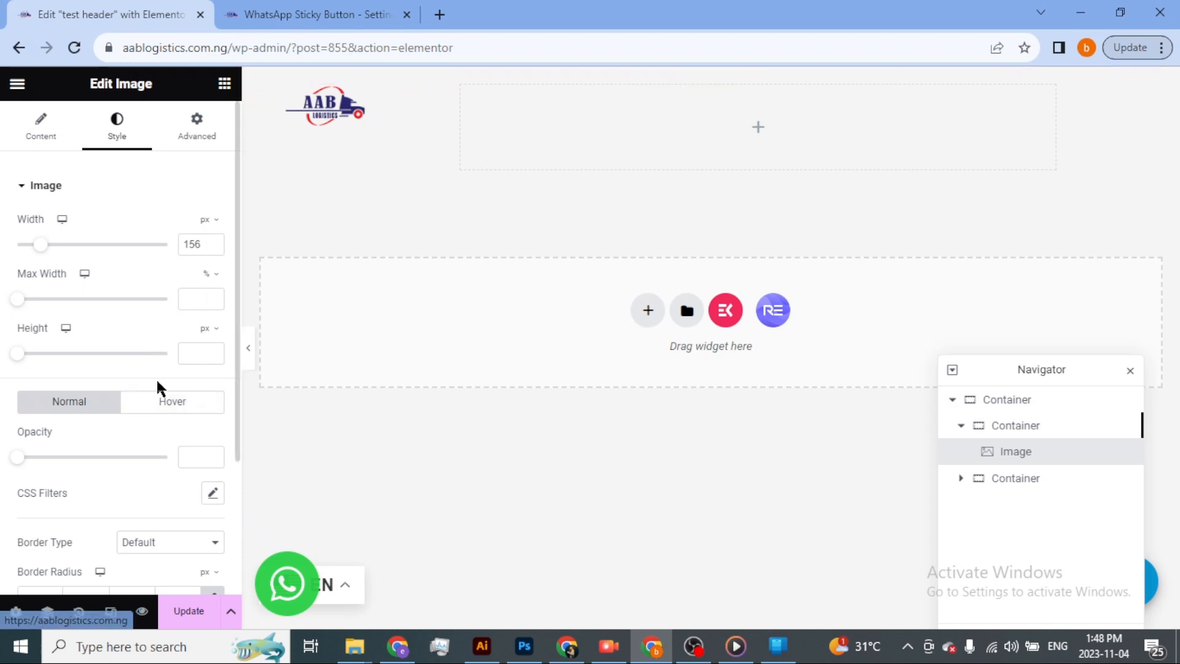
pyautogui.scroll(-3, 161, 430)
pyautogui.scroll(3, 142, 289)
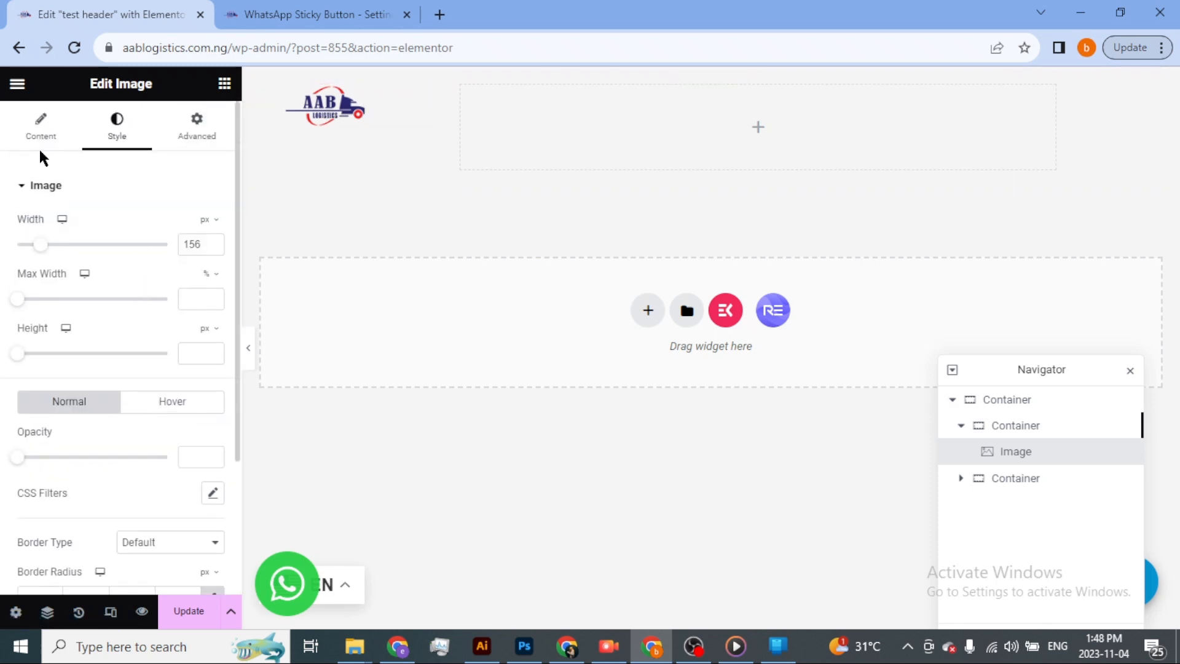
pyautogui.click(25, 188)
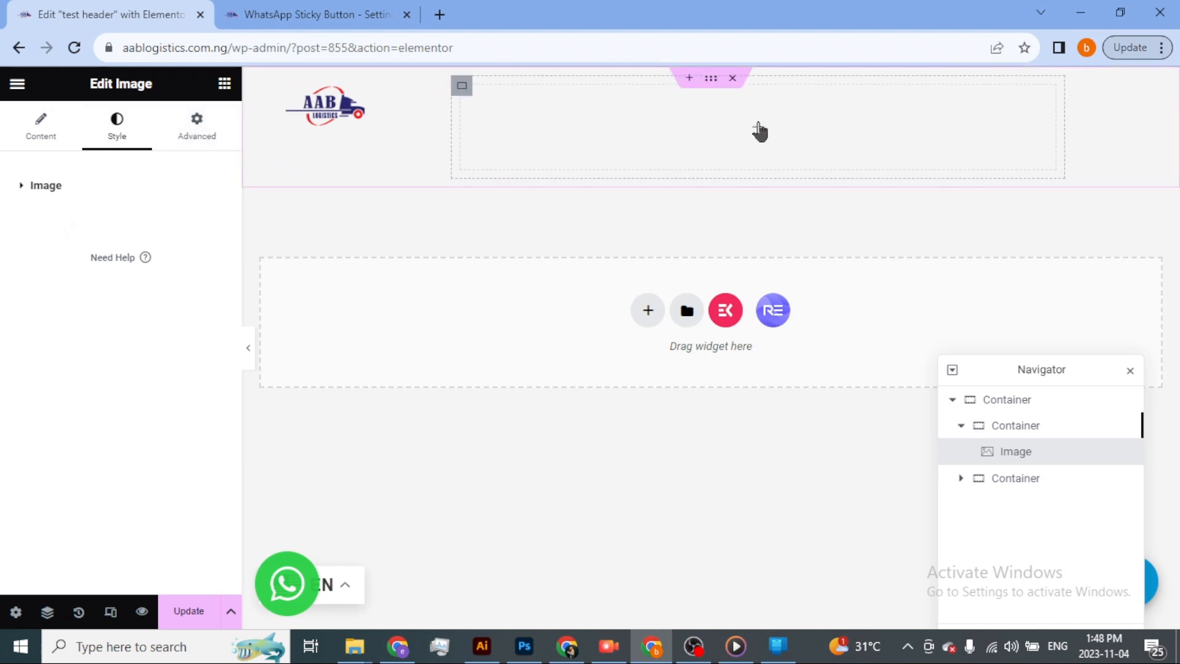
# Find the ElementsKit Nav Menu widget by searching for "menu" and place it in the empty column beside the logo.
pyautogui.click(759, 131)
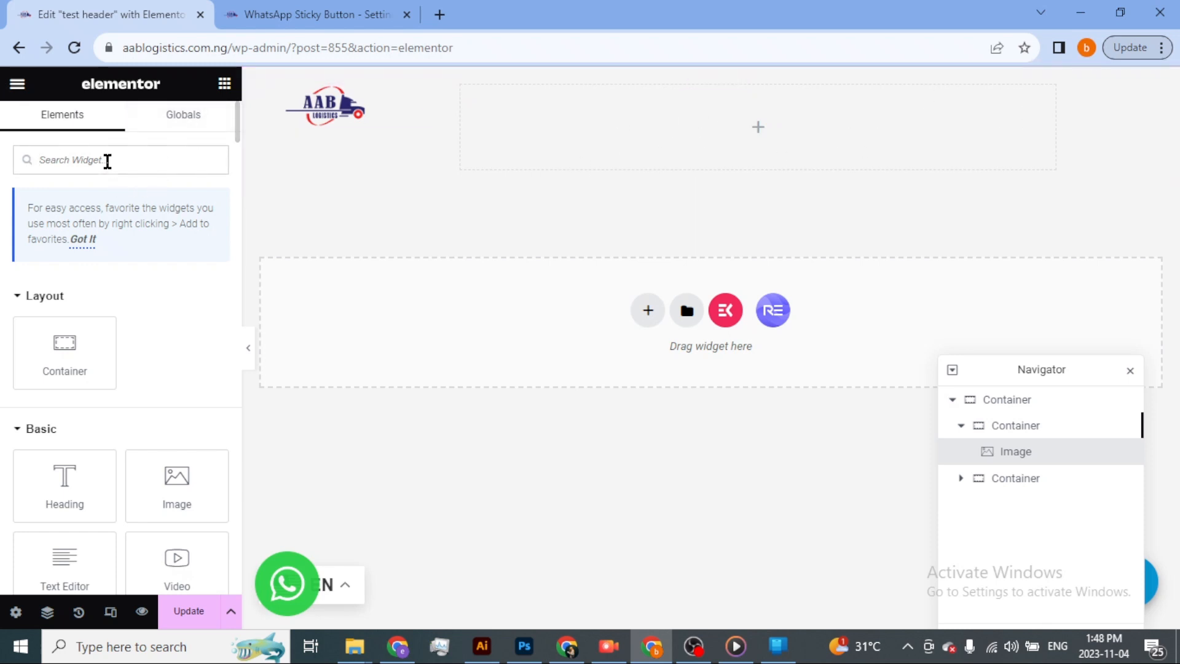
pyautogui.write('menu')
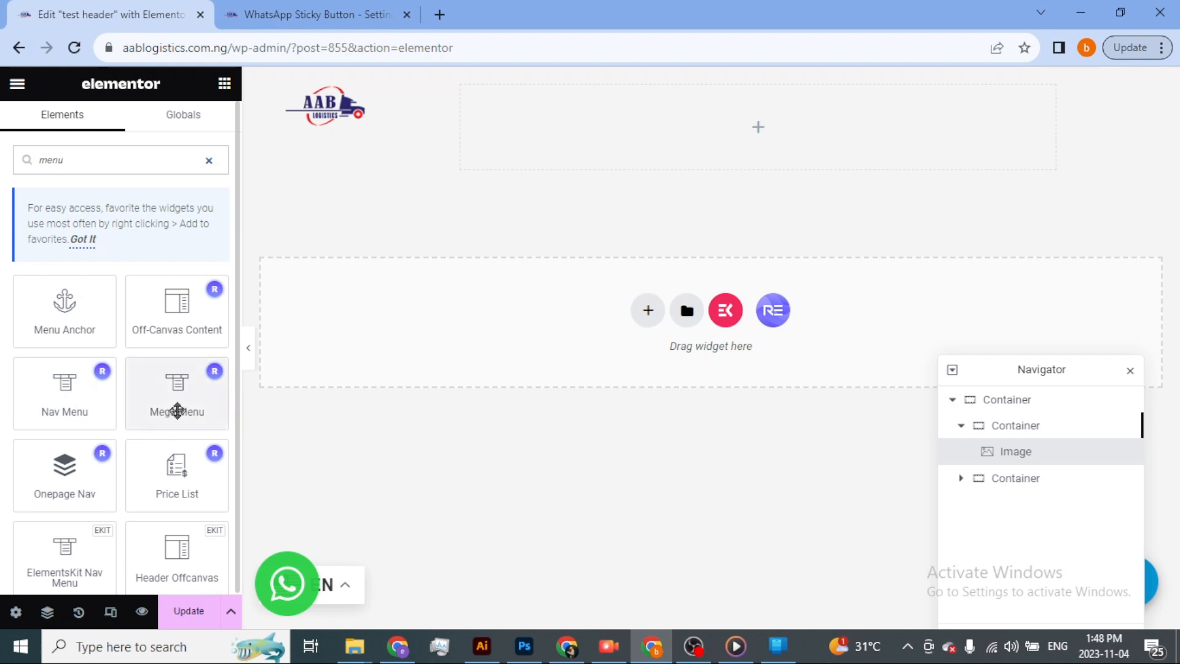
pyautogui.scroll(-1, 178, 411)
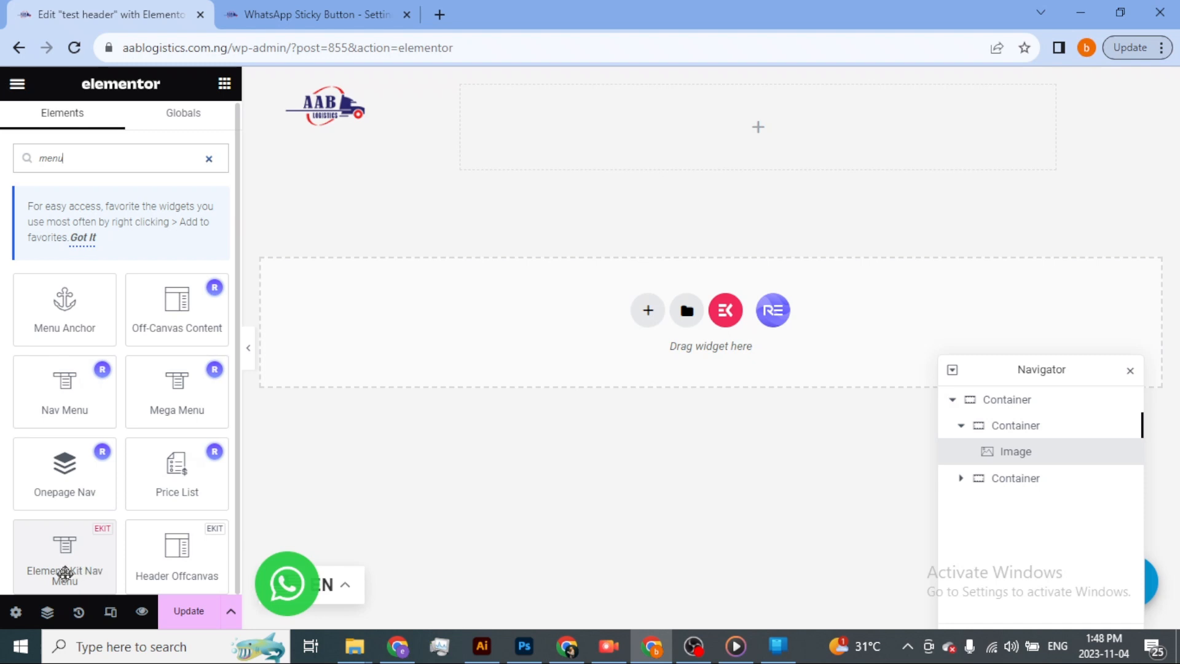
pyautogui.moveTo(66, 573); pyautogui.dragTo(792, 141)
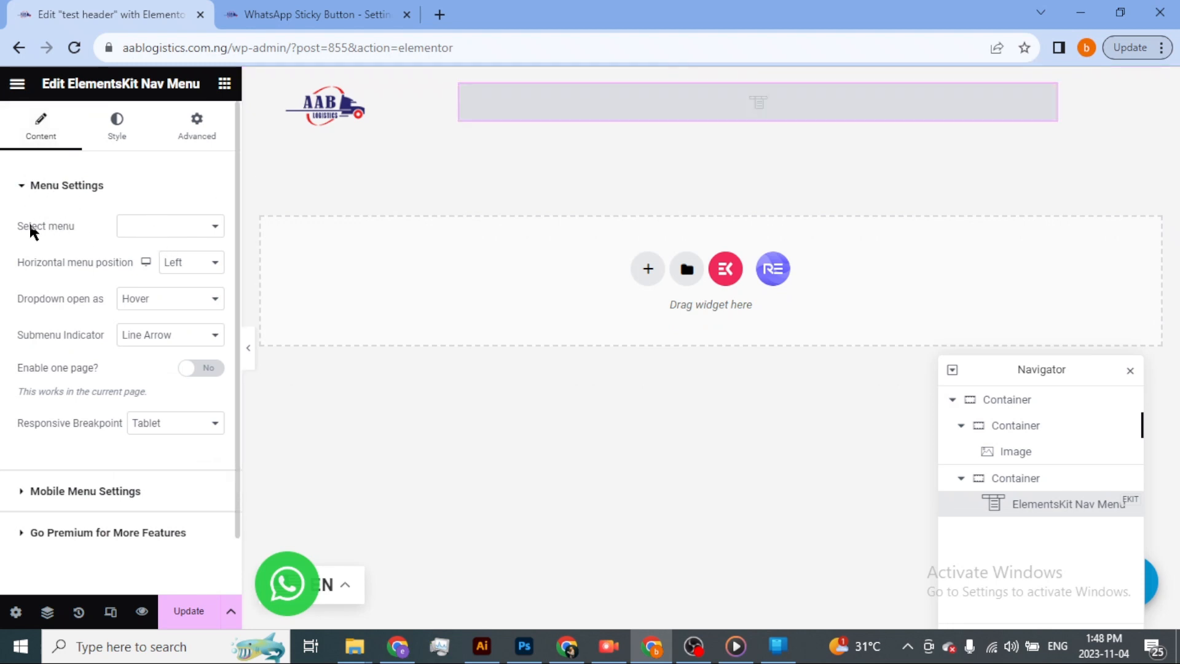
# Assign Main Menu to the nav menu widget and set its horizontal menu position to Right.
pyautogui.click(178, 227)
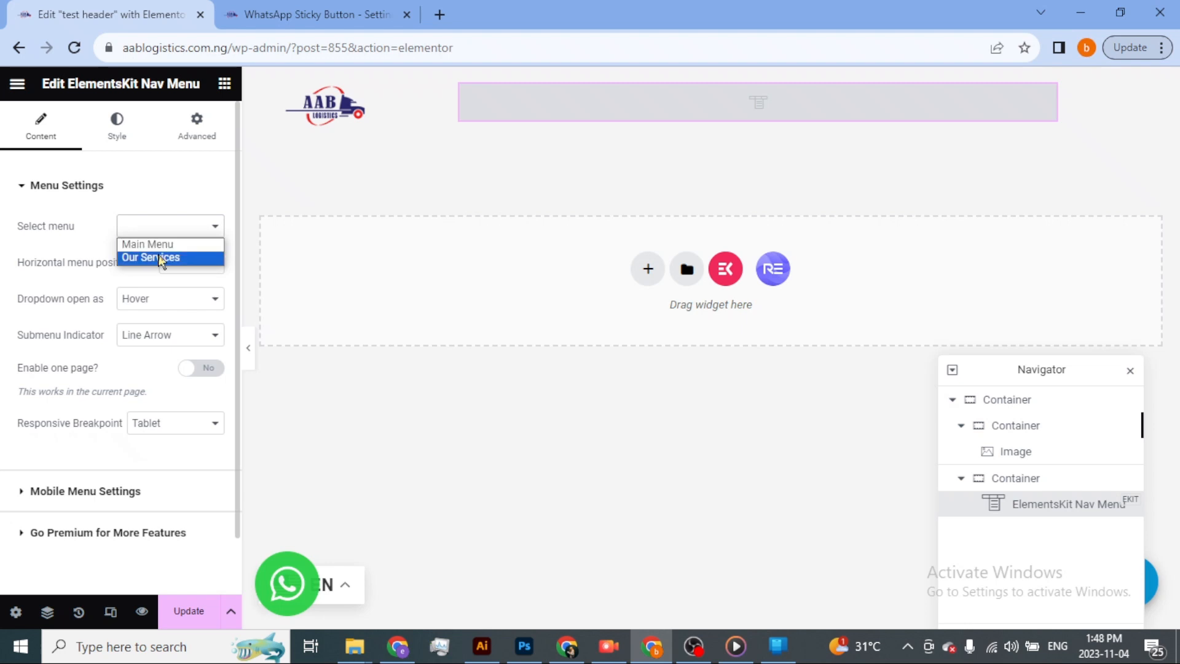
pyautogui.click(163, 245)
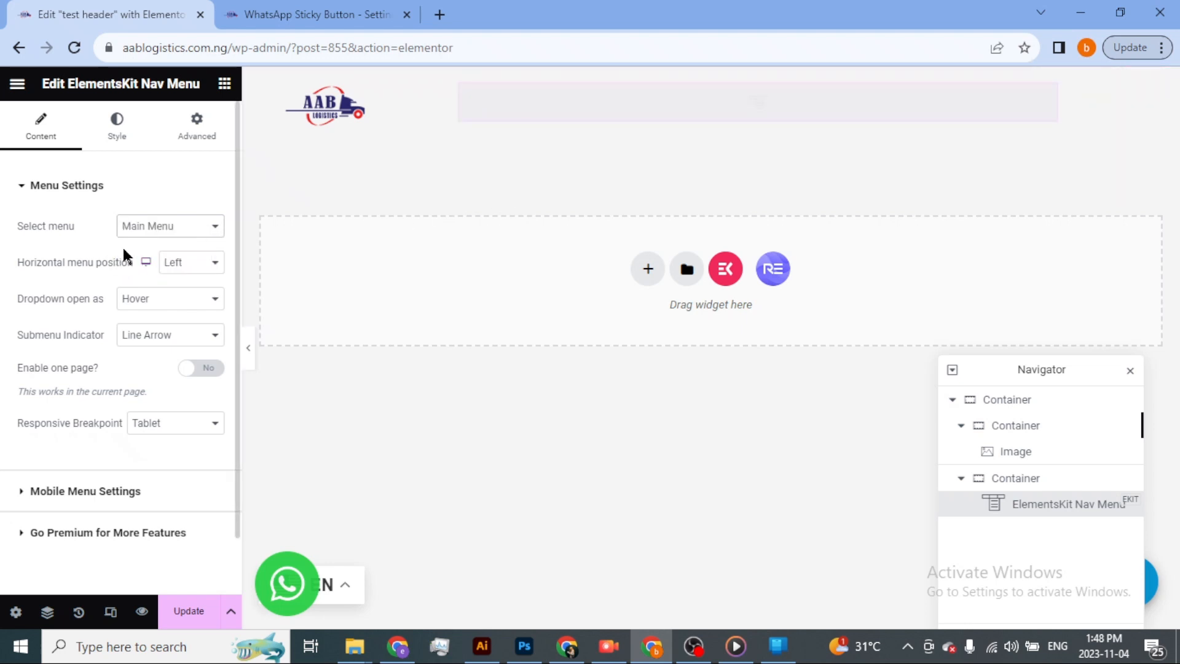
pyautogui.click(199, 227)
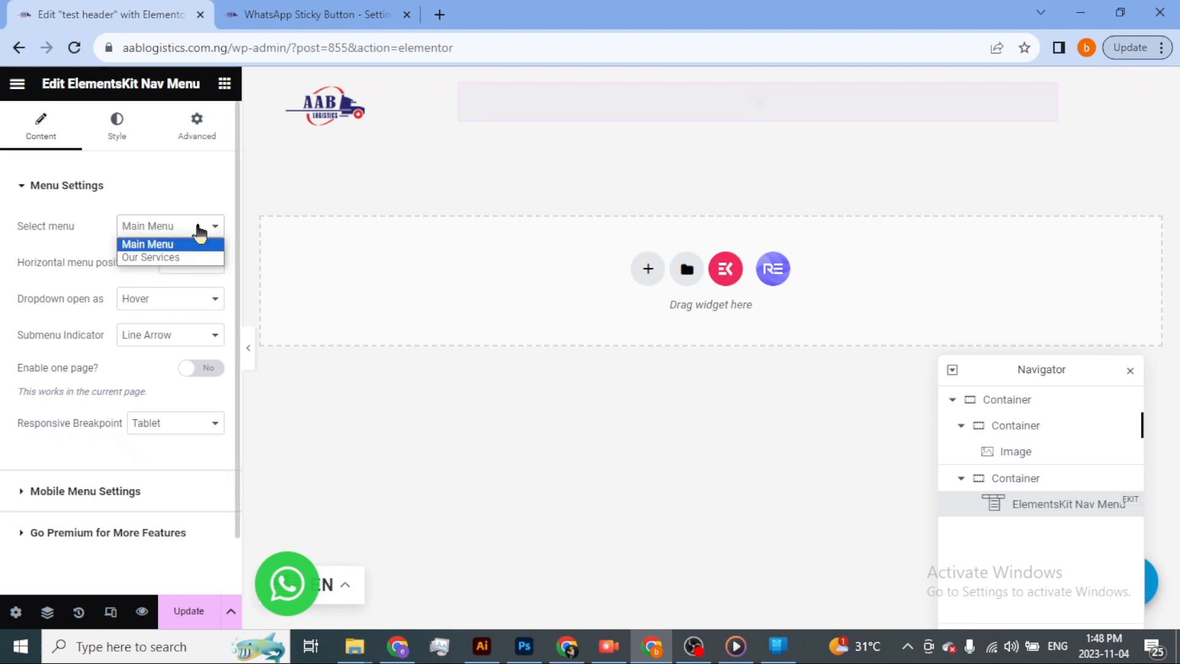
pyautogui.click(174, 244)
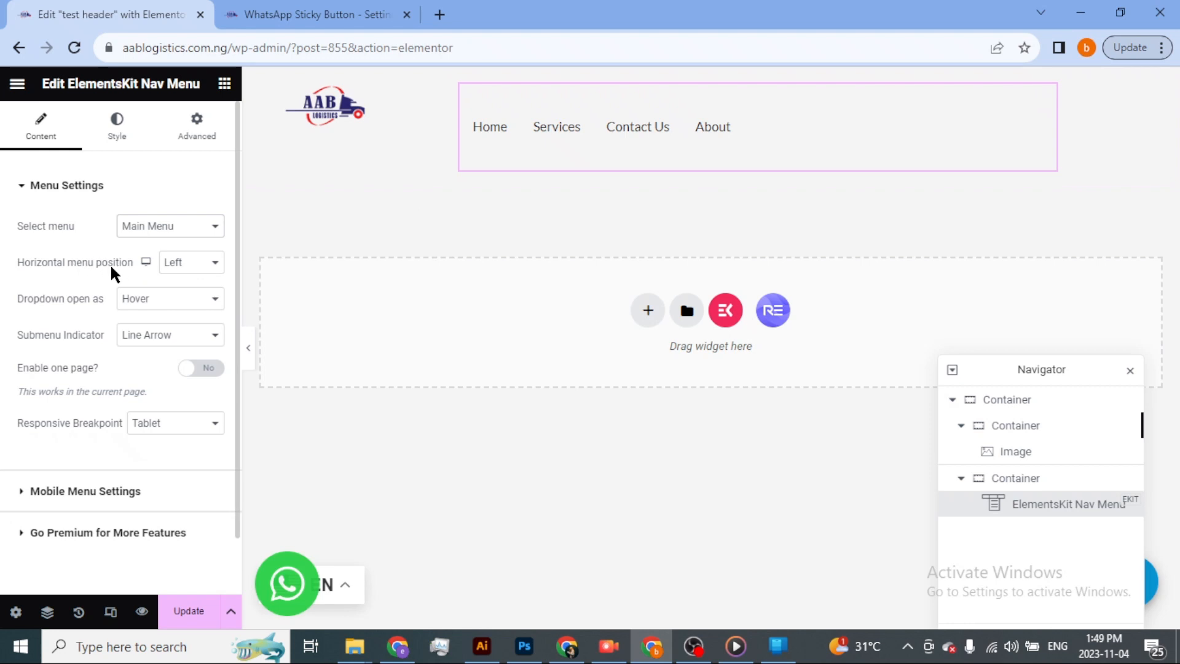
pyautogui.click(216, 268)
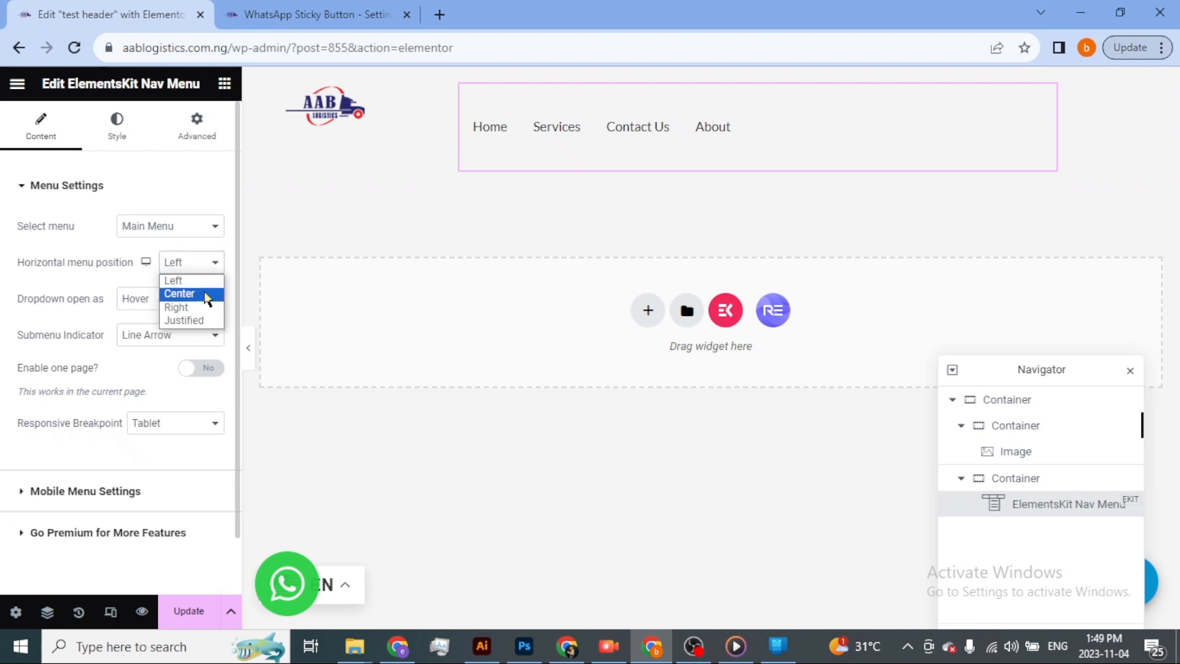
pyautogui.click(205, 308)
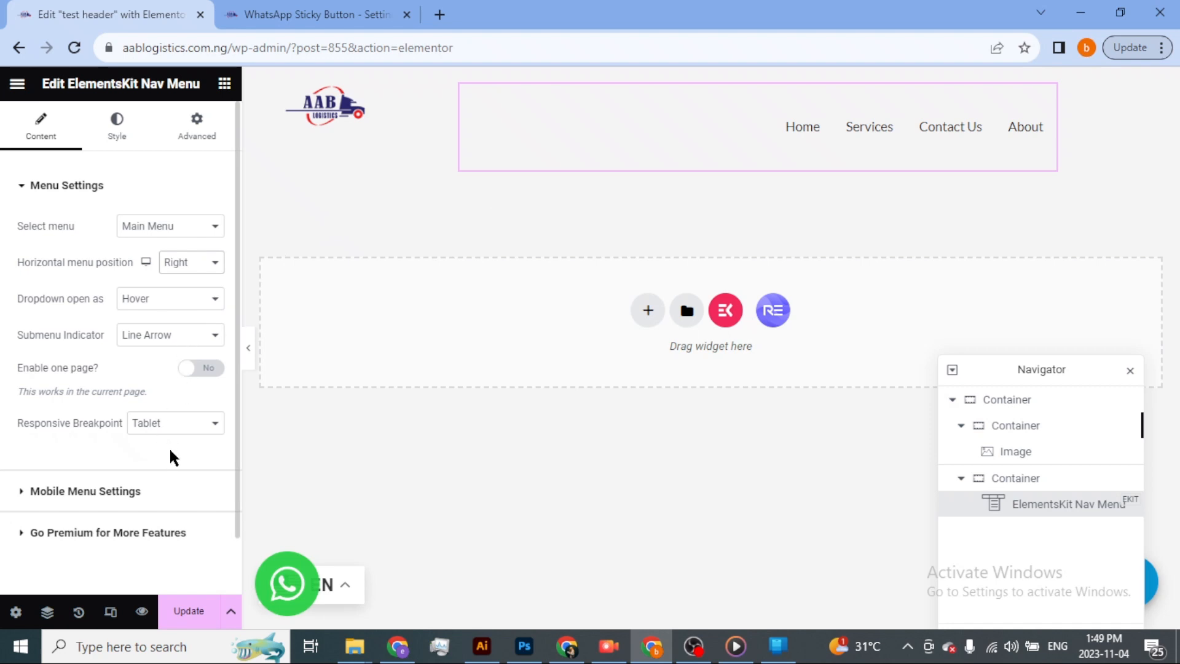
pyautogui.click(22, 186)
pyautogui.click(140, 139)
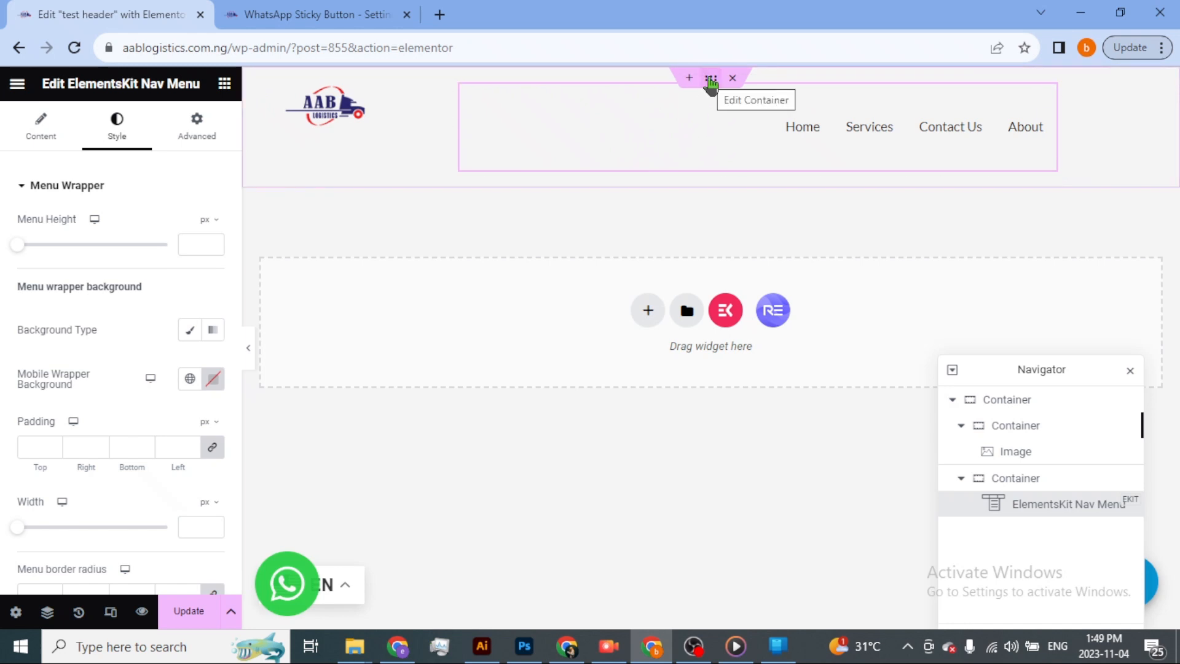
# Give the header's outer container a classic background with the solid black color #000000.
pyautogui.click(711, 79)
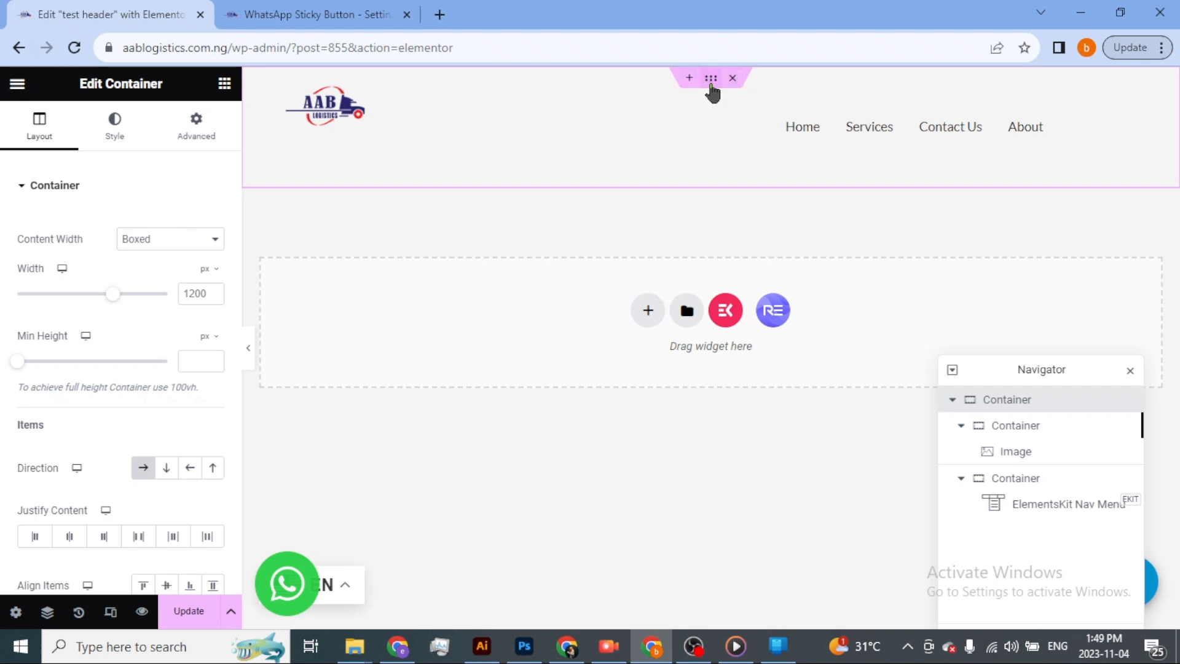
pyautogui.click(127, 143)
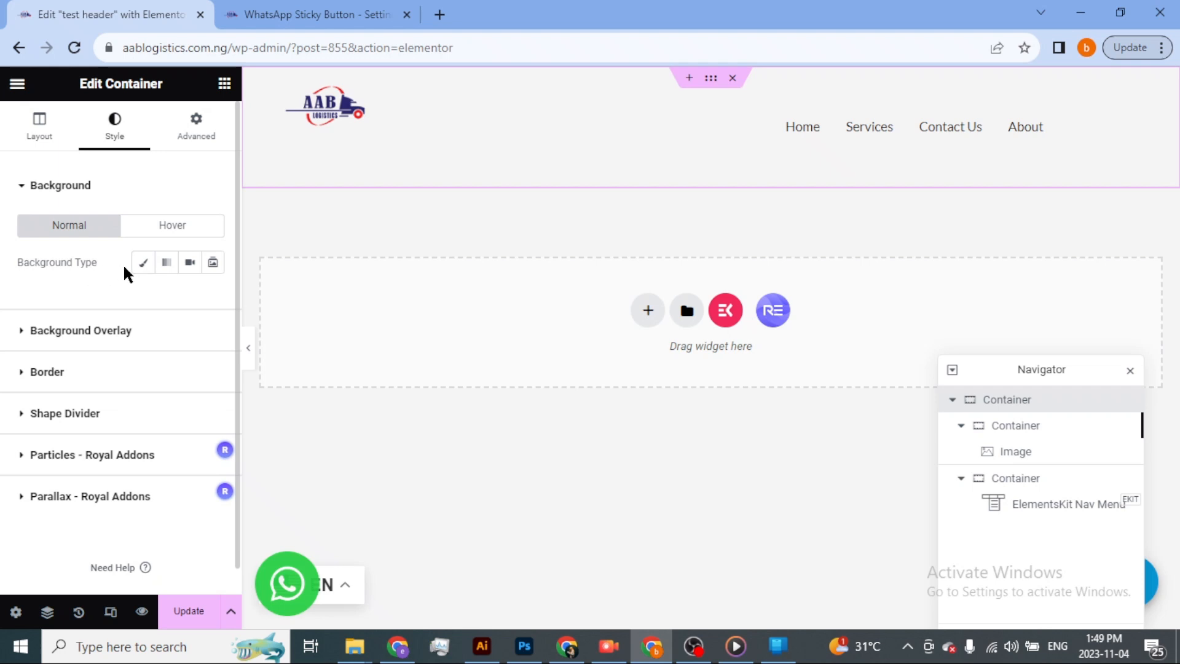
pyautogui.click(145, 266)
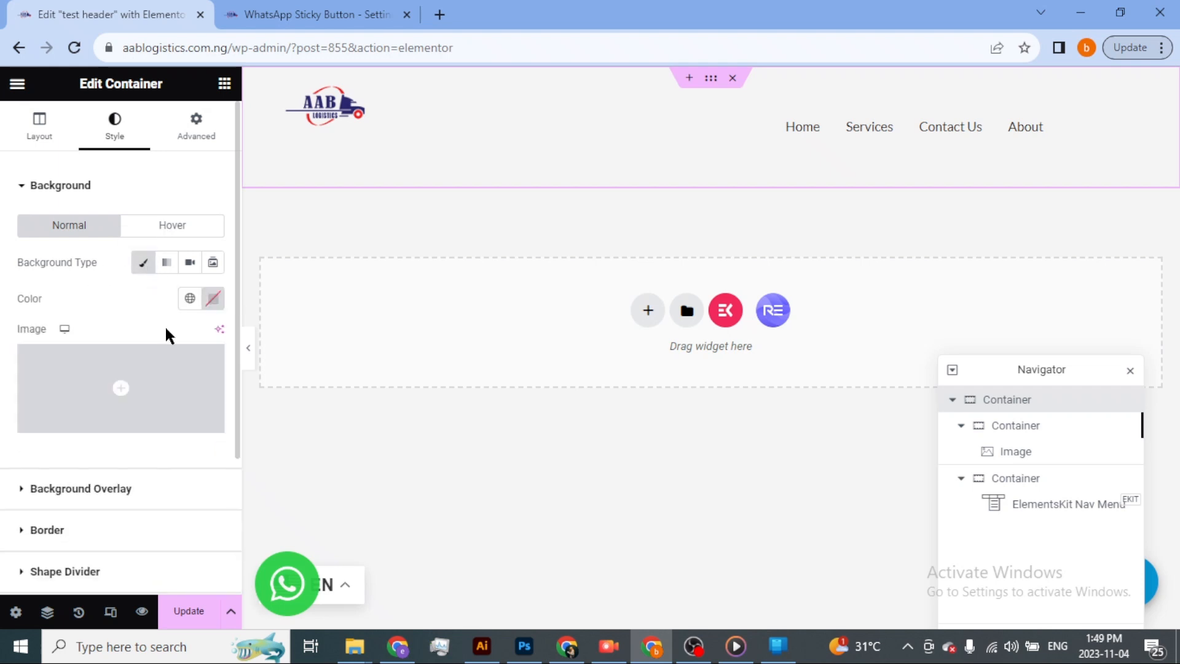
pyautogui.click(190, 299)
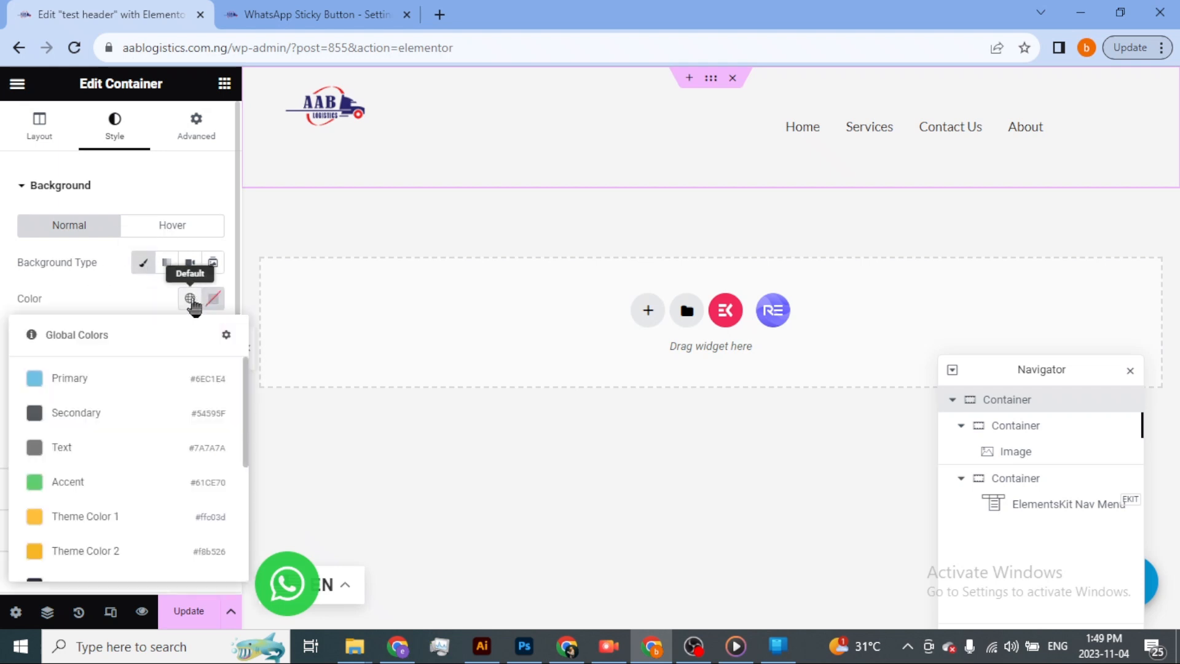
pyautogui.click(215, 302)
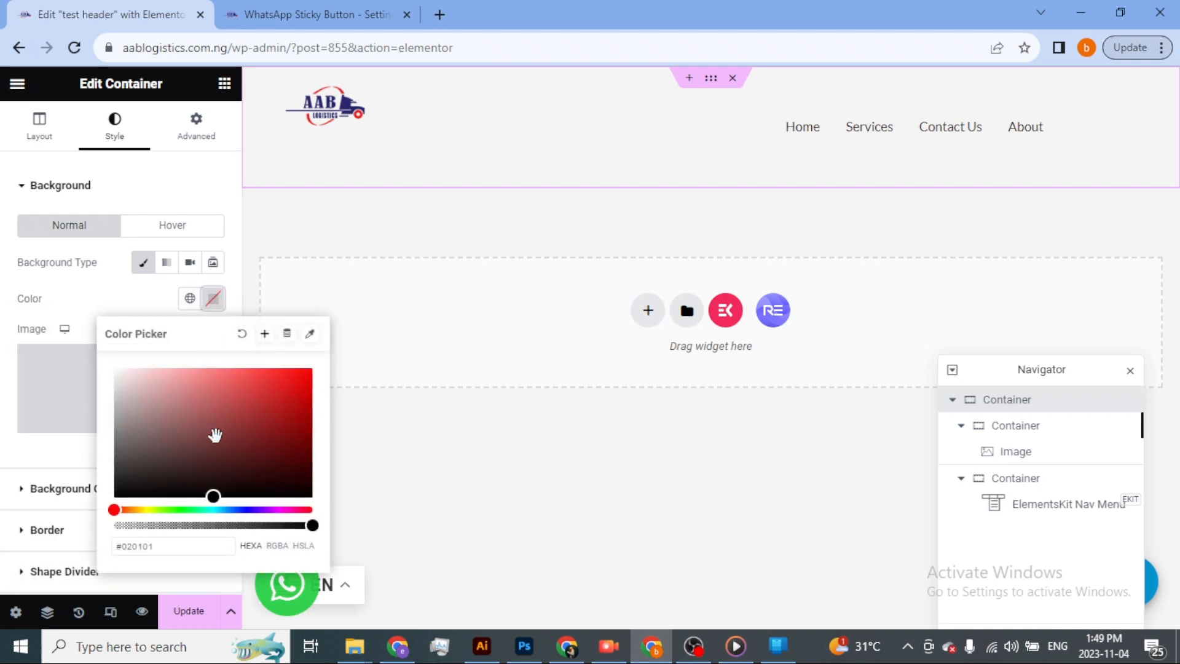
pyautogui.moveTo(213, 435); pyautogui.dragTo(307, 515)
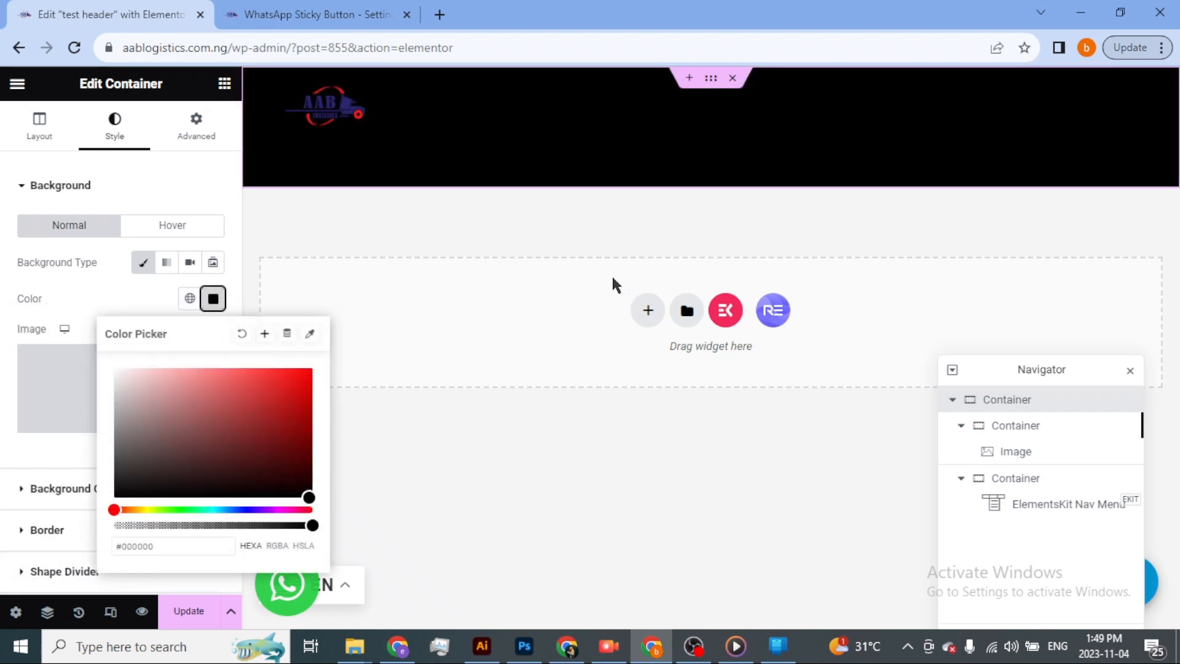
pyautogui.click(434, 339)
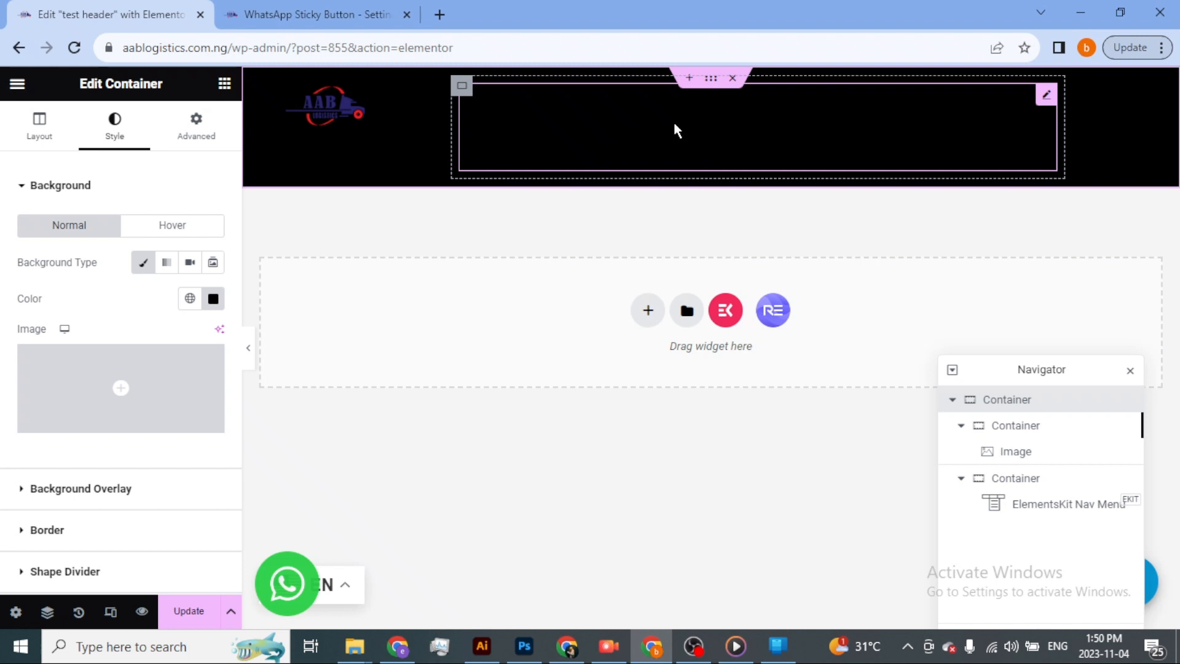
# Set the nav menu's normal item text color to white, #FFFFFF, in its menu item style.
pyautogui.click(517, 132)
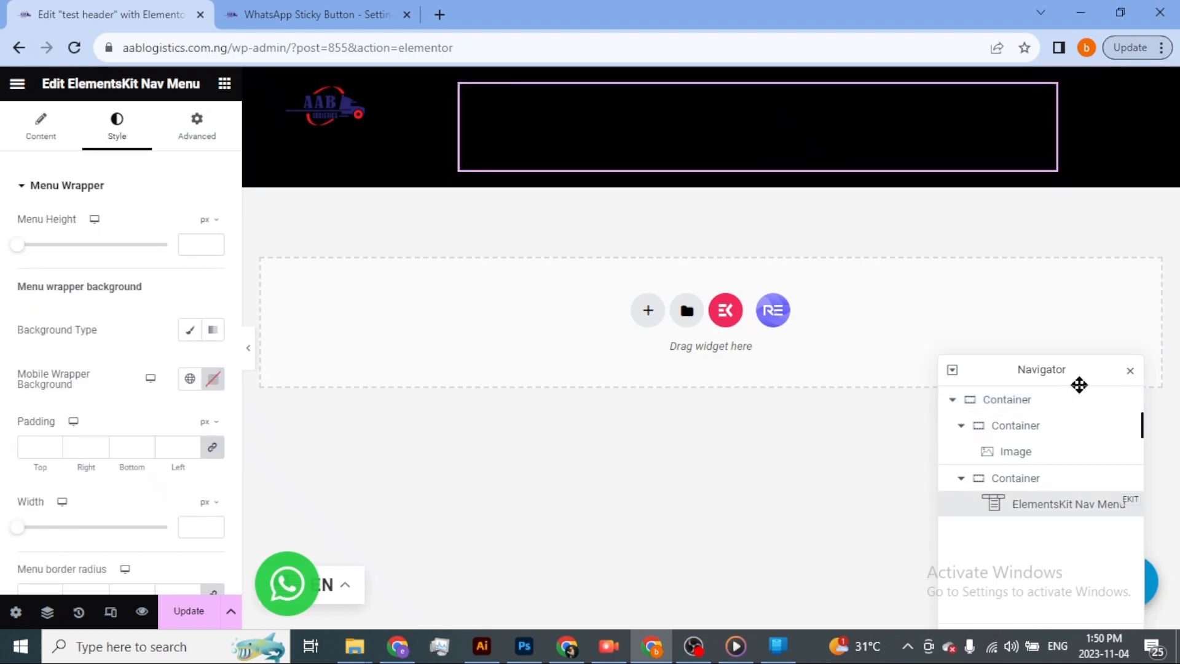
pyautogui.moveTo(1071, 380); pyautogui.dragTo(1079, 300)
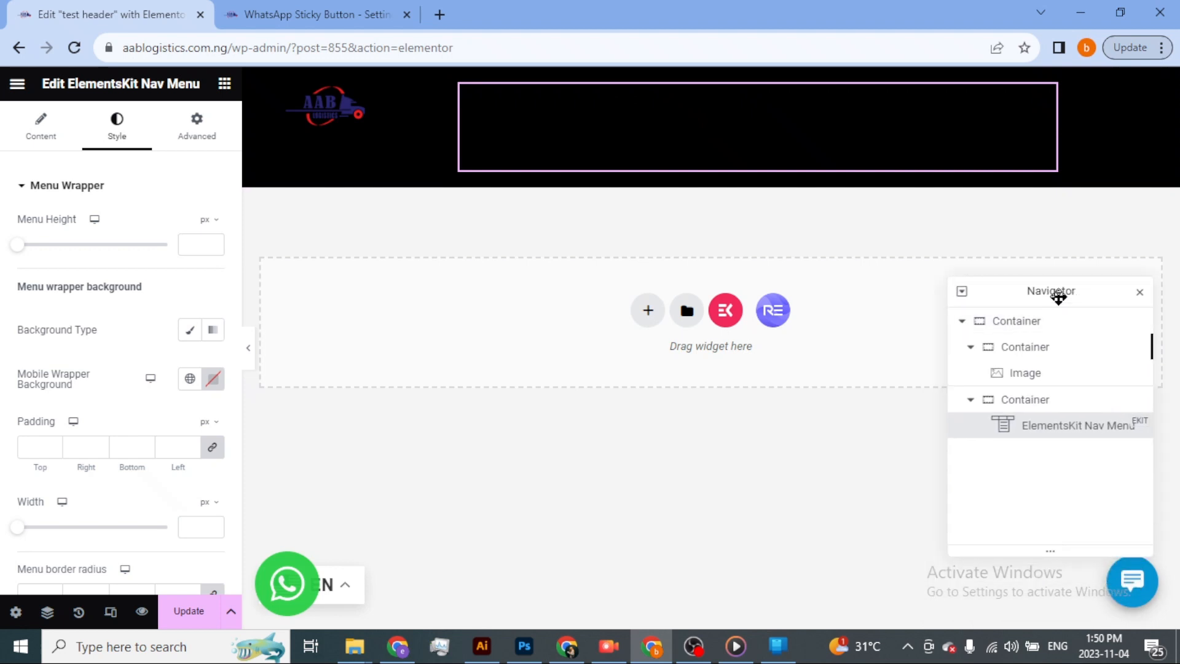
pyautogui.click(1027, 375)
pyautogui.click(1034, 398)
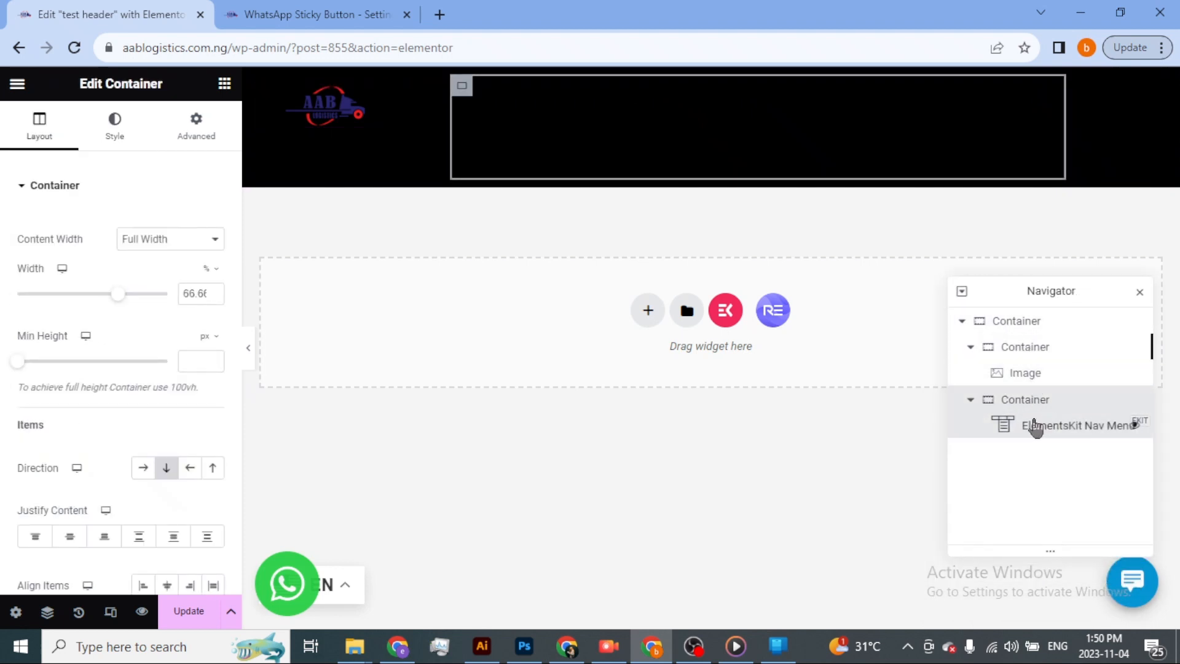
pyautogui.click(1036, 426)
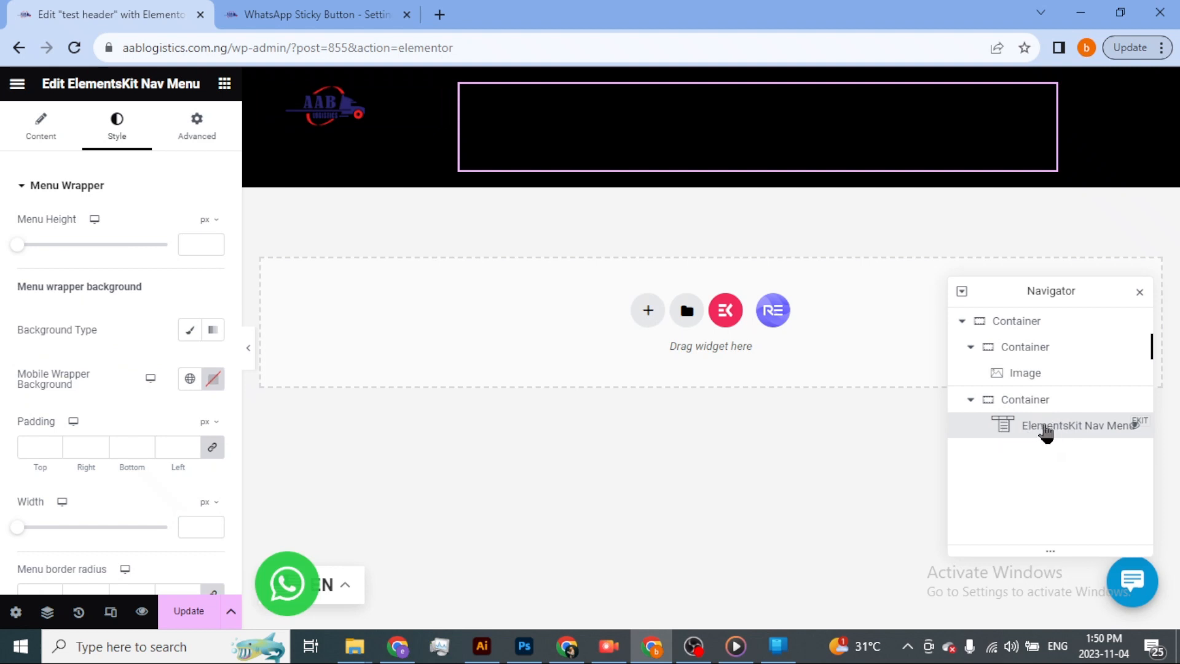
pyautogui.click(28, 189)
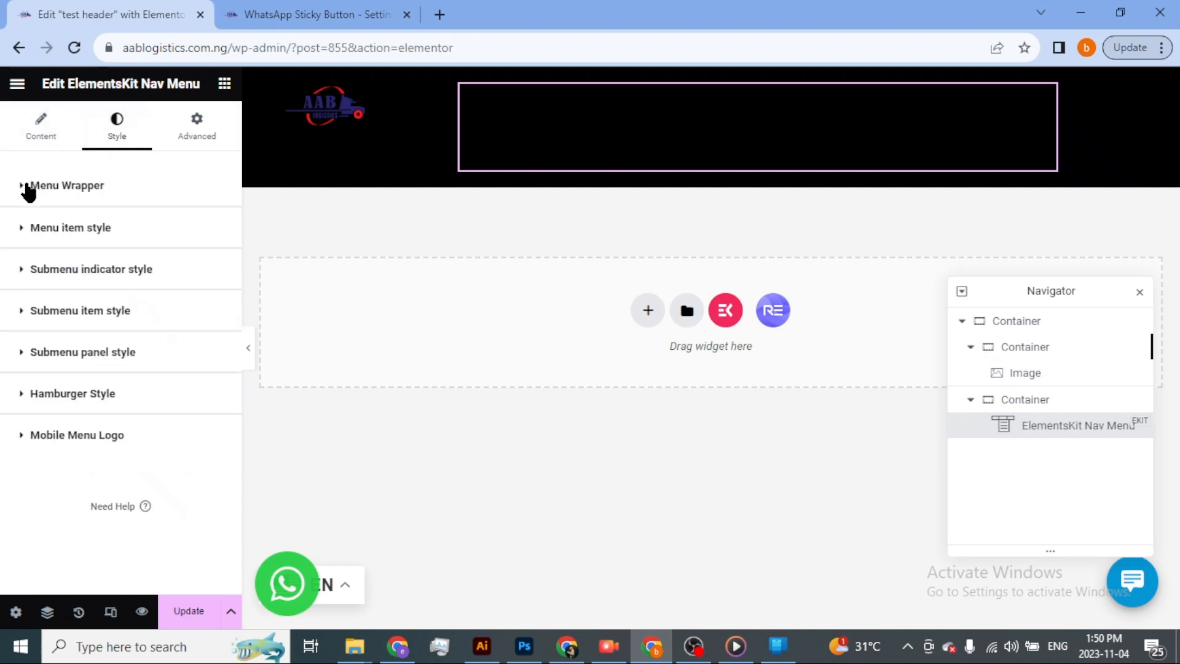
pyautogui.click(27, 235)
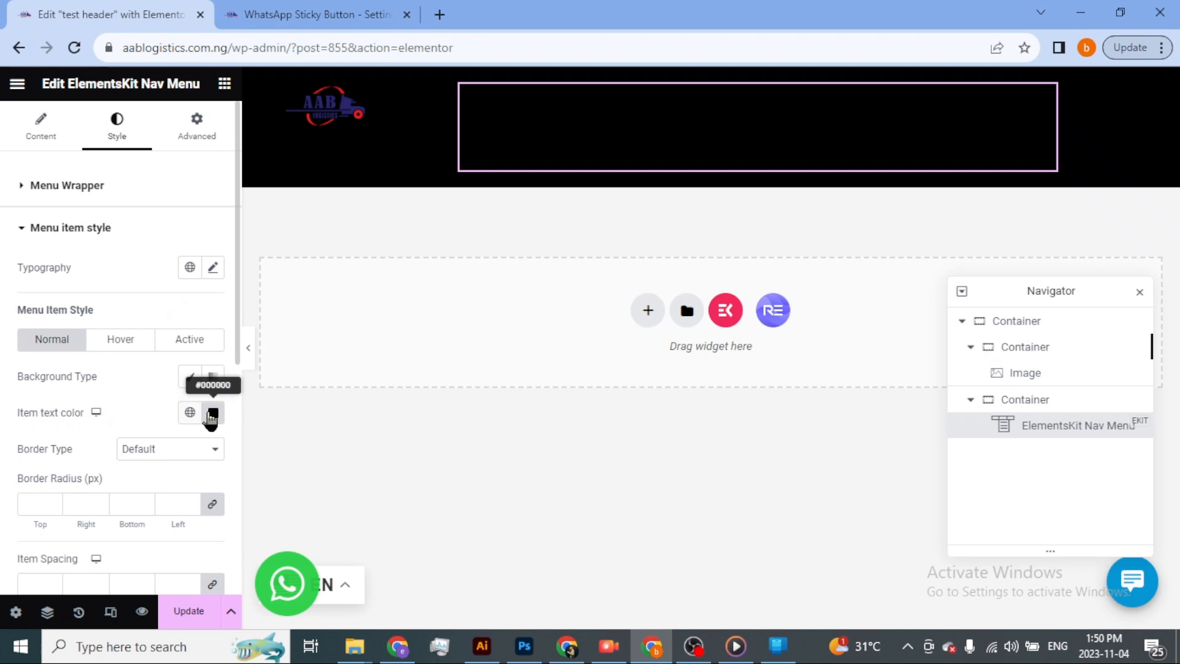
pyautogui.click(213, 415)
pyautogui.write('#FFFFFF')
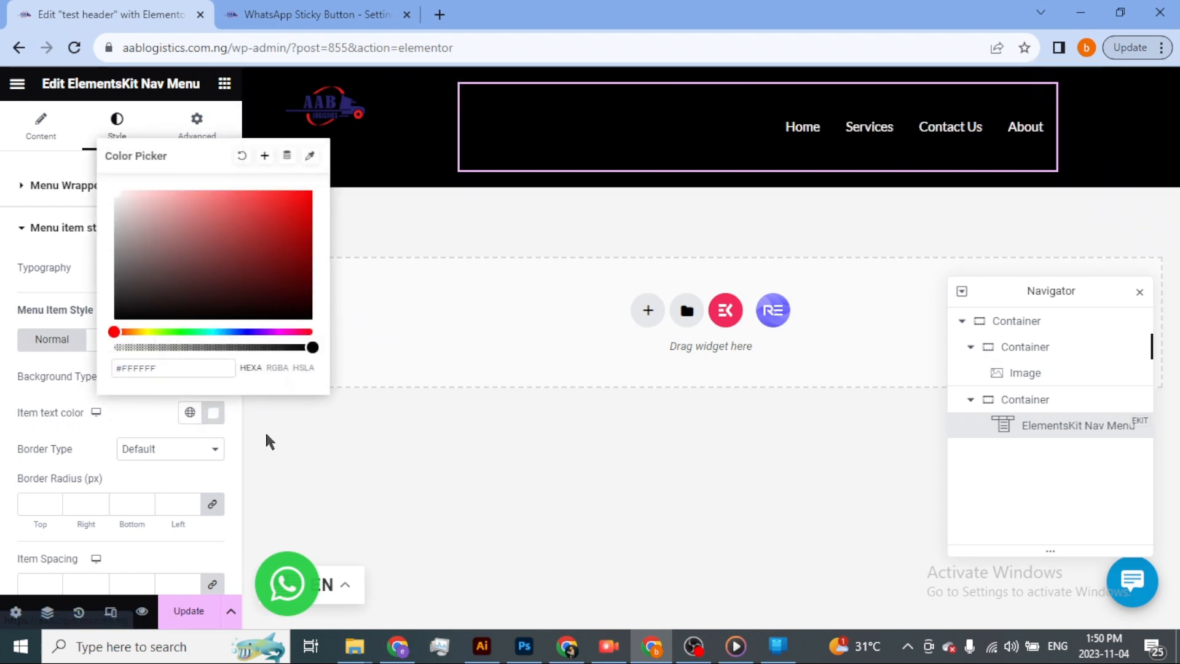
pyautogui.click(268, 454)
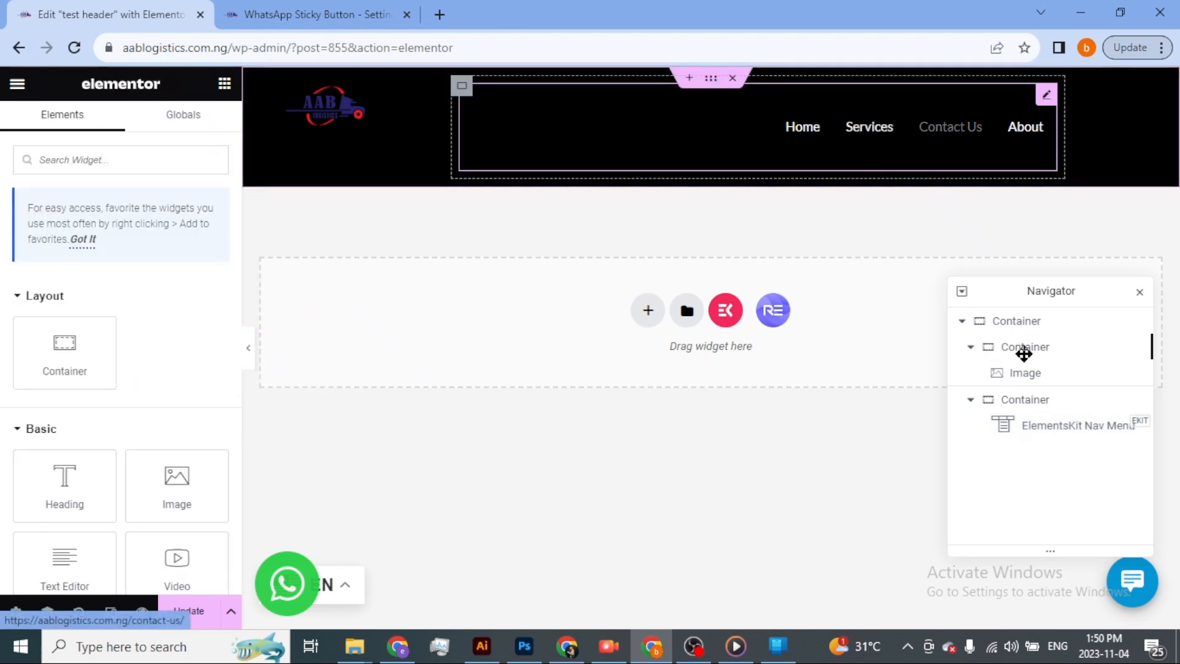
# Set the nav menu's hover item text color to bright blue, #098BF8, in its menu item style.
pyautogui.click(1056, 427)
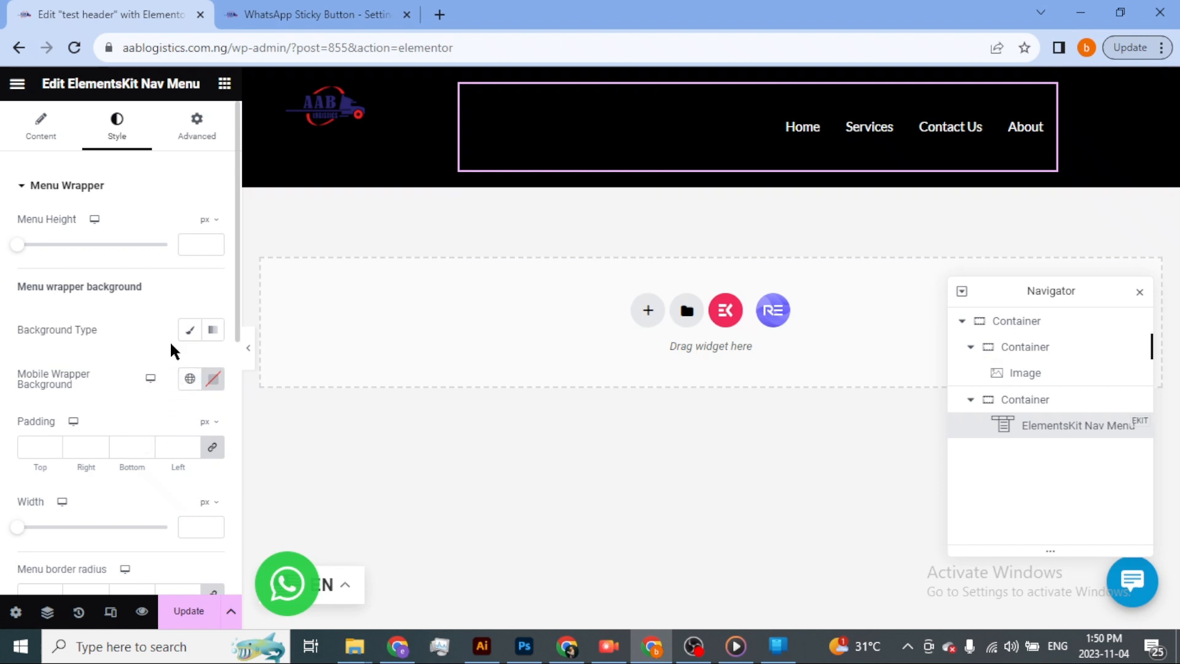
pyautogui.click(24, 187)
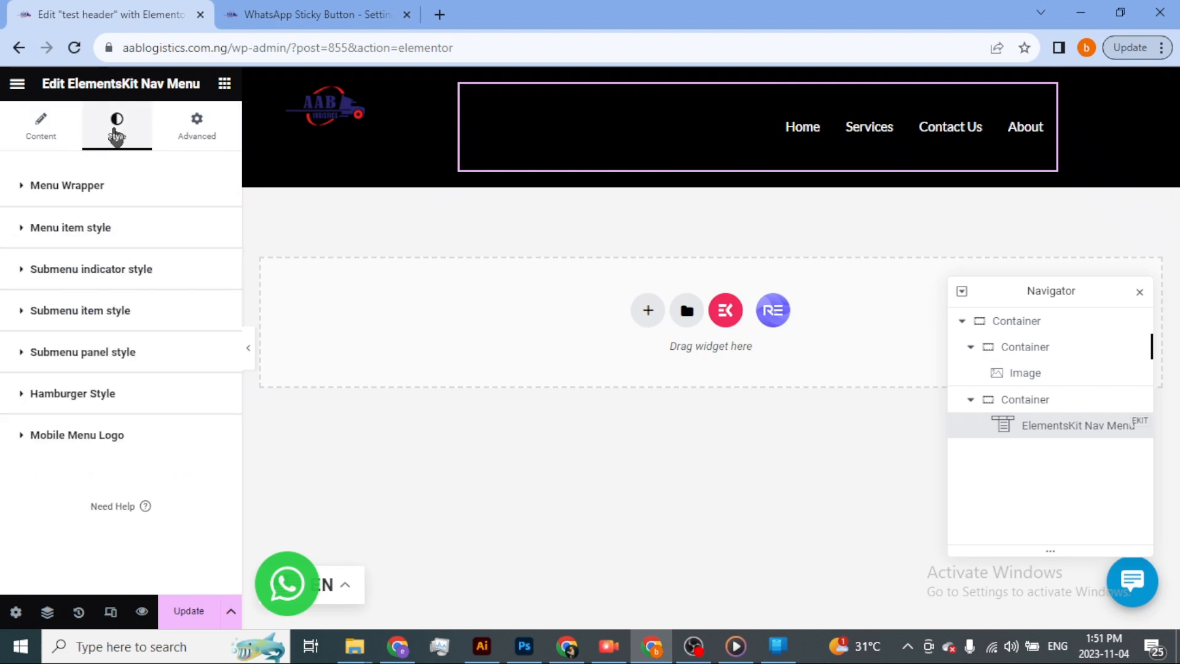
pyautogui.click(23, 233)
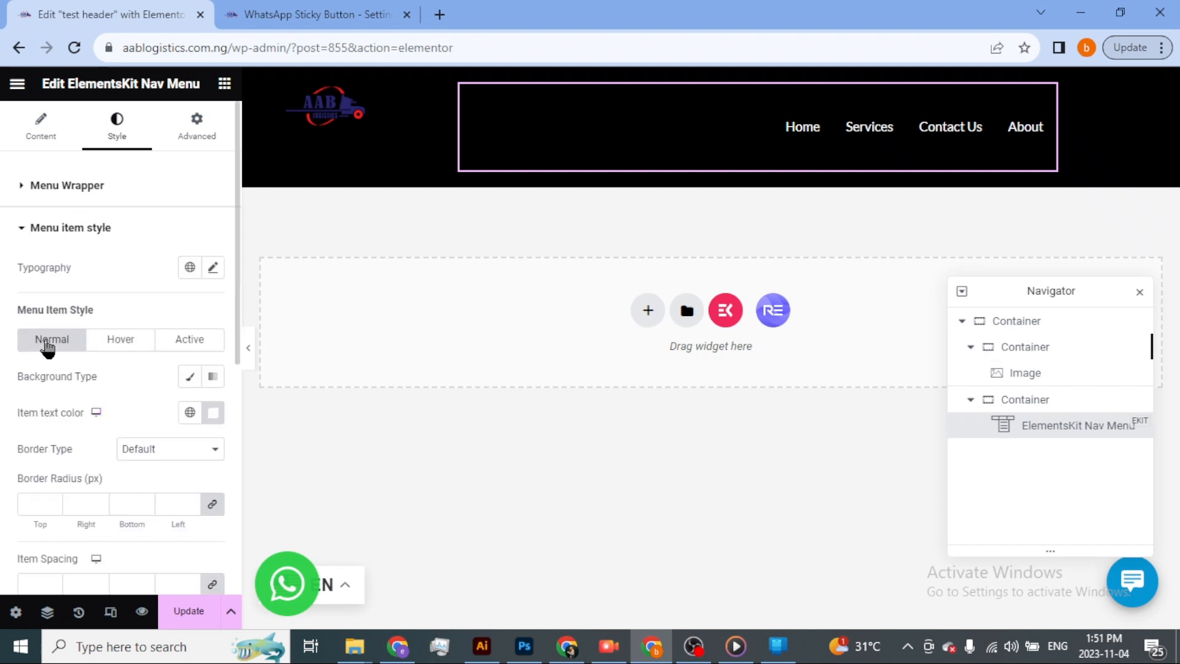
pyautogui.click(121, 343)
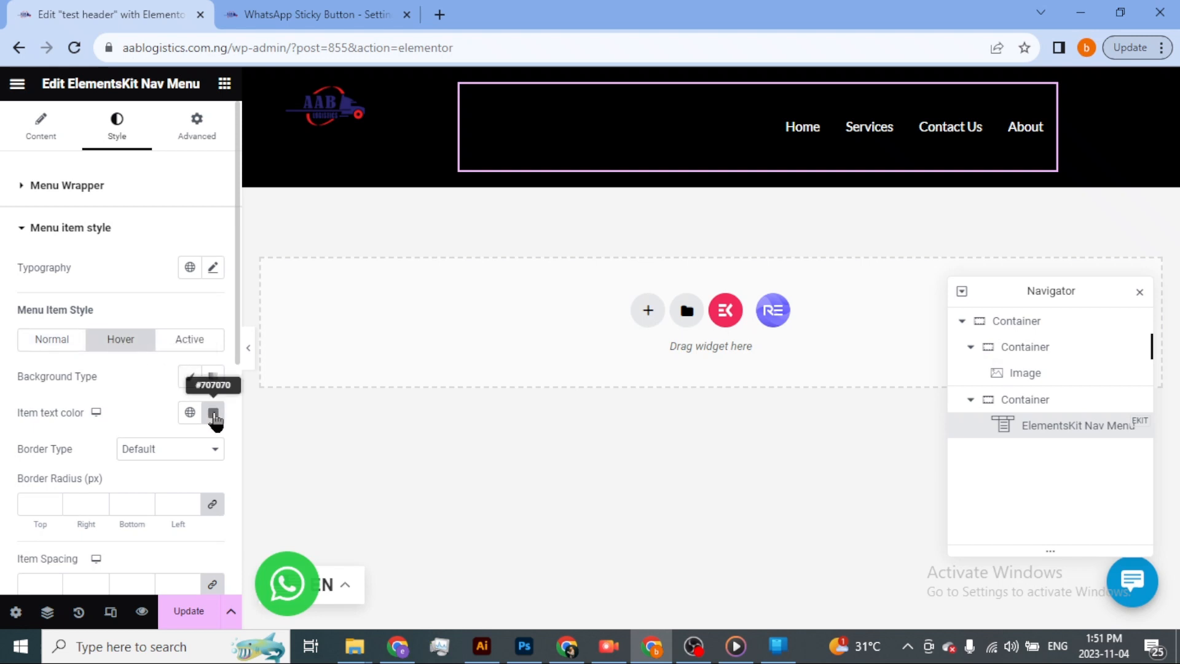
pyautogui.click(213, 415)
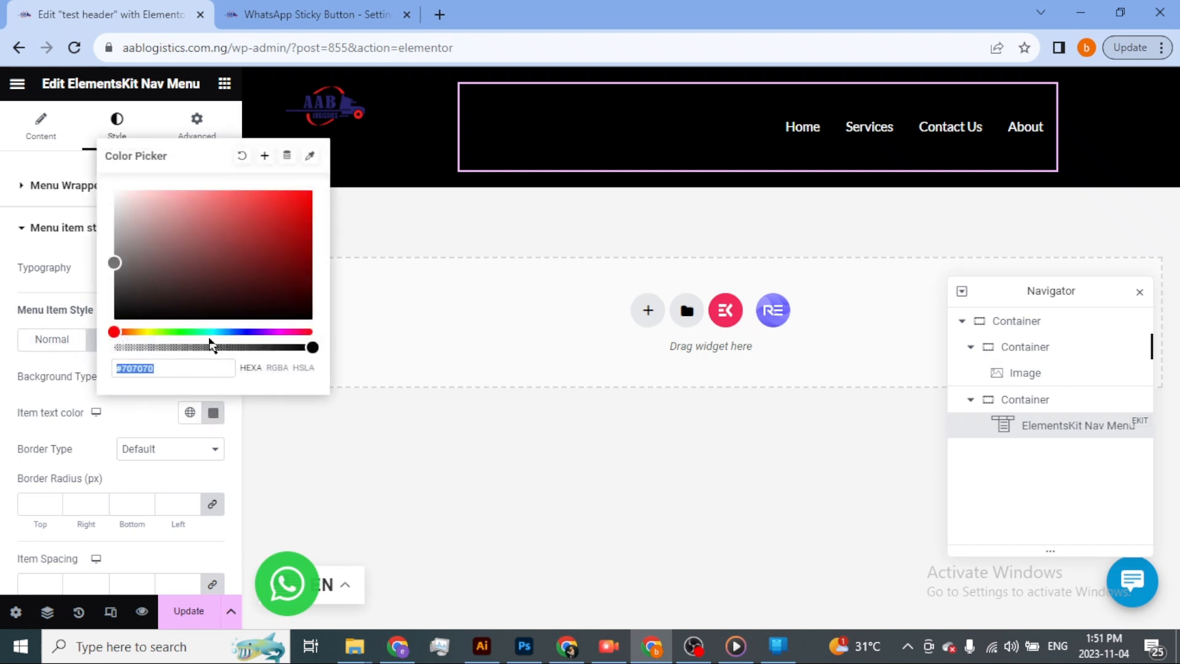
pyautogui.moveTo(191, 299); pyautogui.dragTo(212, 288)
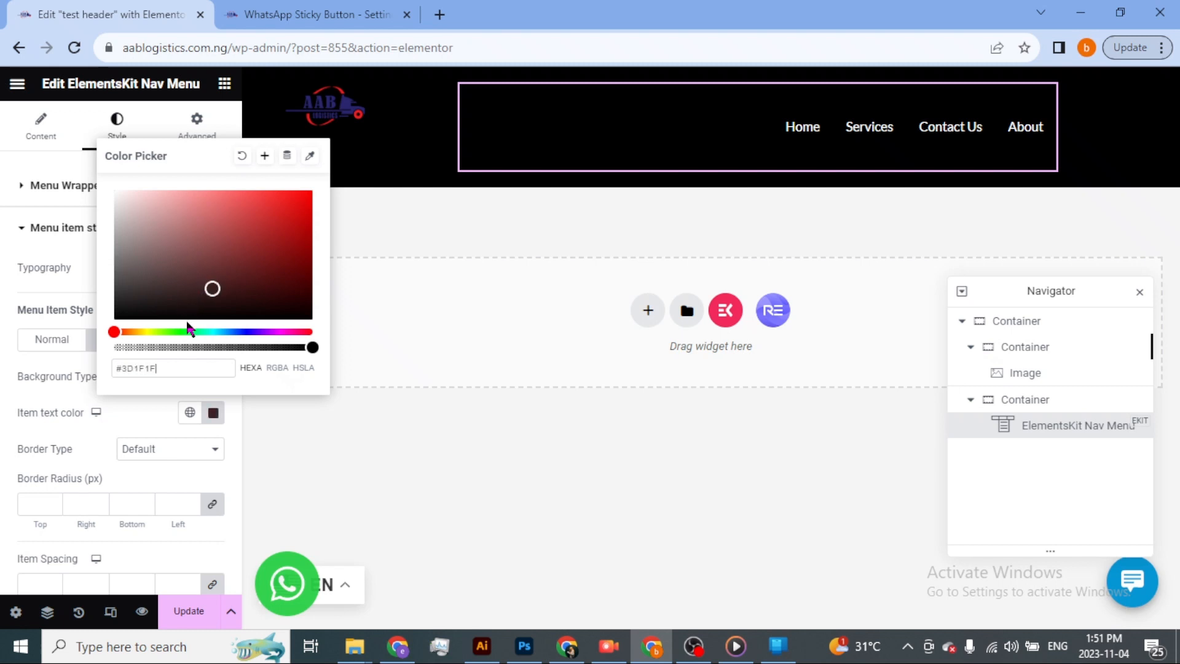
pyautogui.moveTo(190, 331); pyautogui.dragTo(204, 332)
pyautogui.click(228, 332)
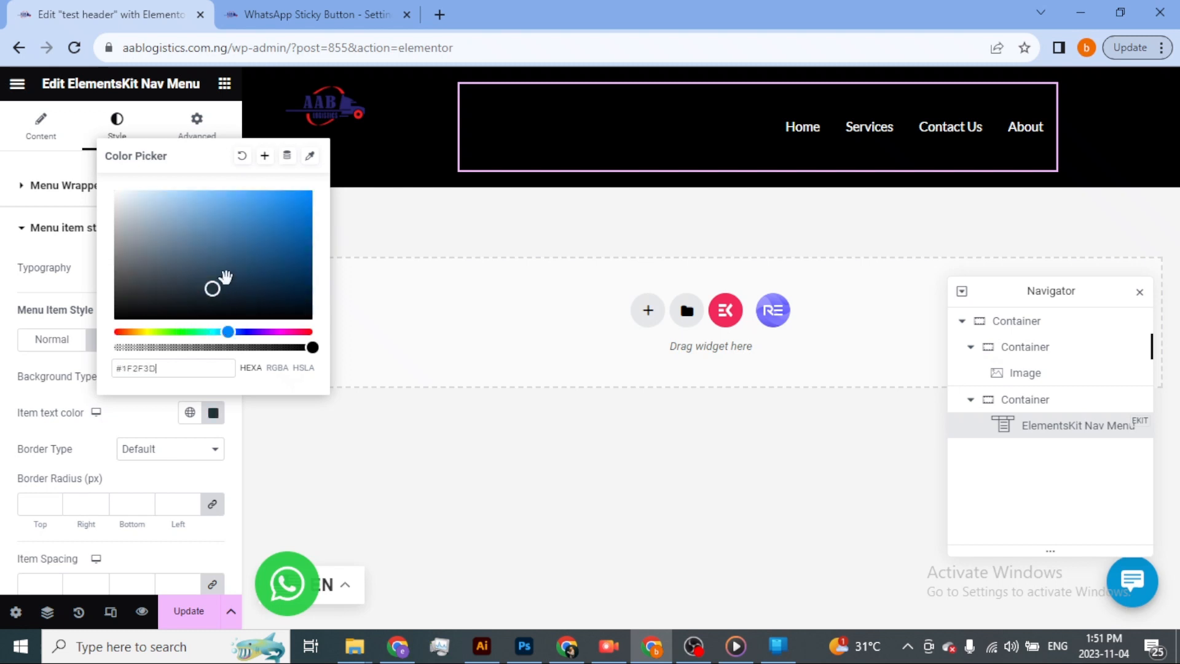
pyautogui.moveTo(226, 277); pyautogui.dragTo(304, 192)
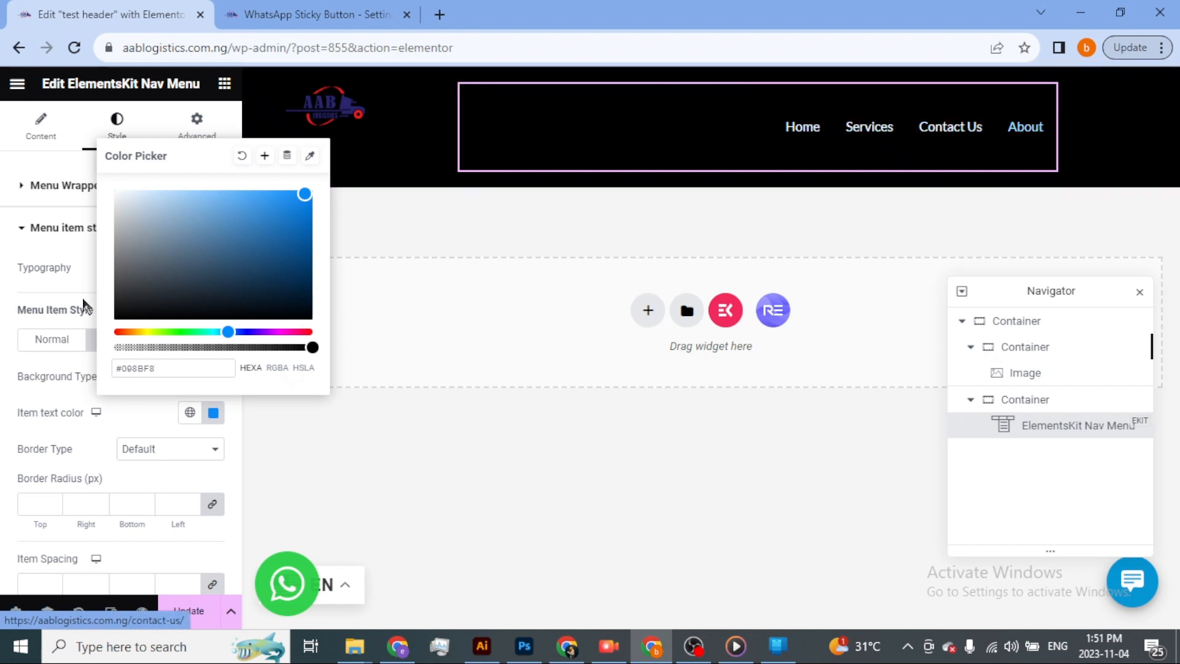
pyautogui.click(2, 349)
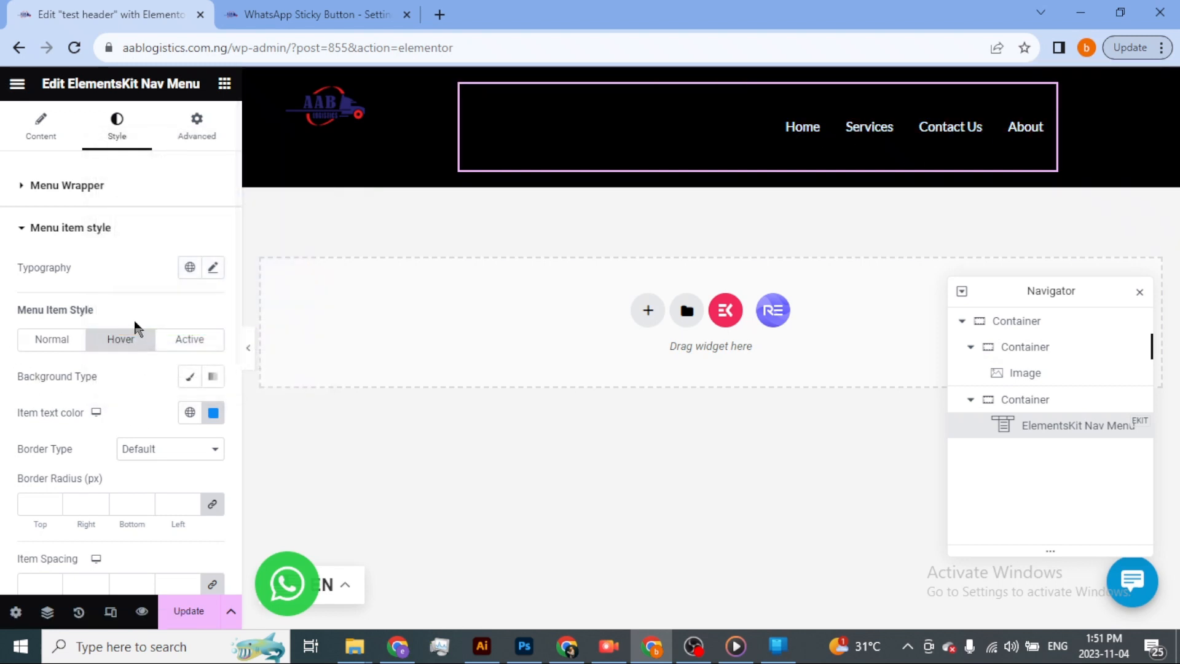
# Try to set the nav menu's active item text color to green, #0DE212.
pyautogui.click(190, 340)
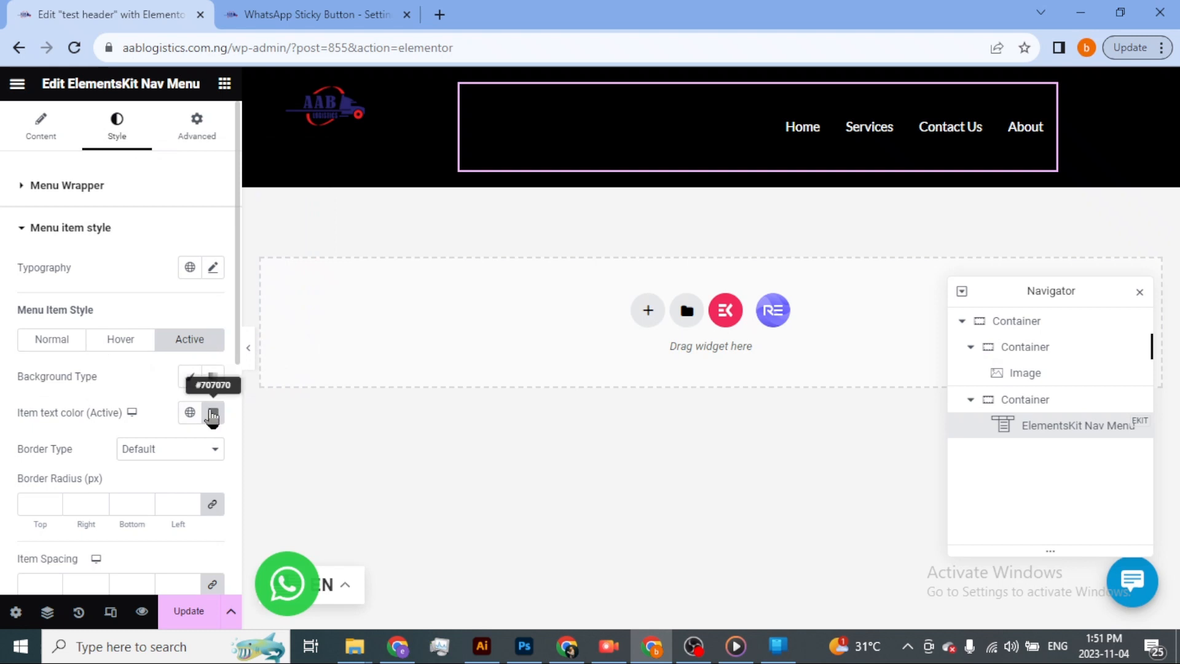
pyautogui.click(212, 413)
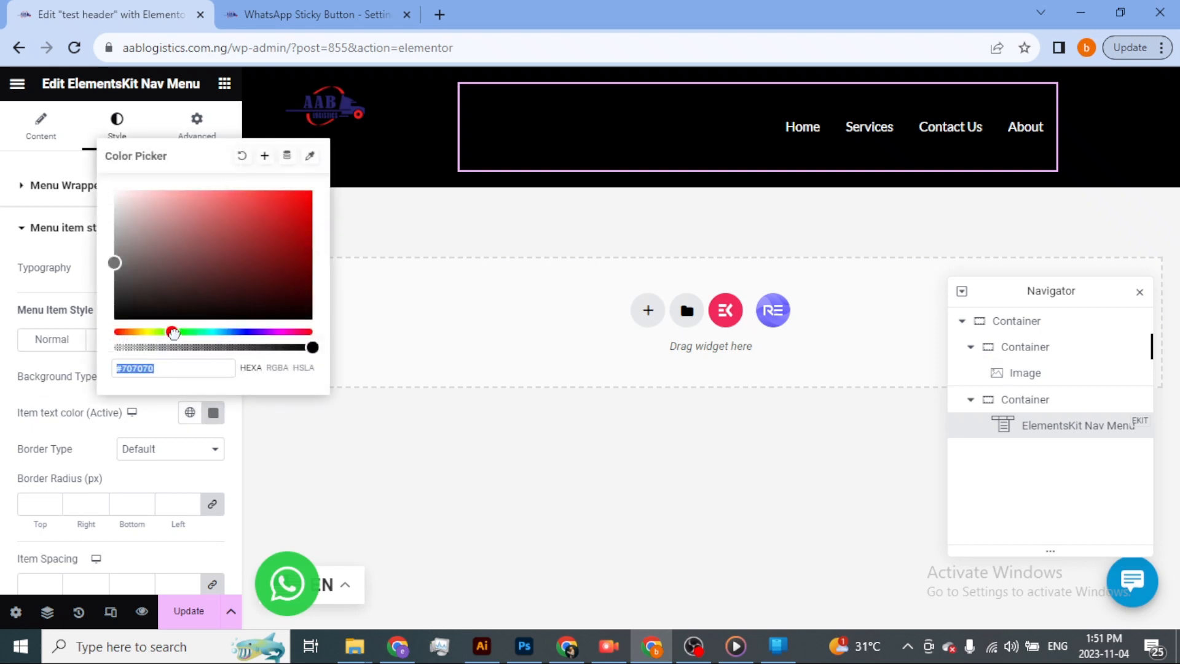
pyautogui.moveTo(173, 333); pyautogui.dragTo(180, 332)
pyautogui.moveTo(218, 255); pyautogui.dragTo(301, 204)
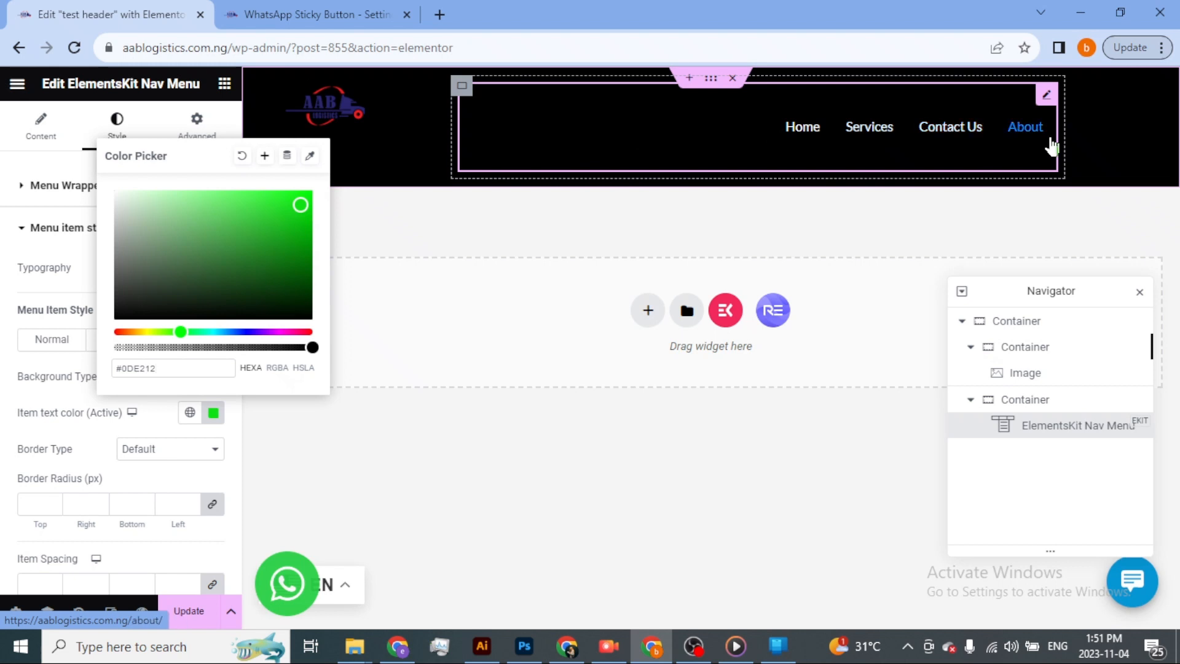
pyautogui.moveTo(311, 316)
pyautogui.mouseDown()
pyautogui.moveTo(206, 452)
pyautogui.moveTo(266, 464)
pyautogui.mouseUp()
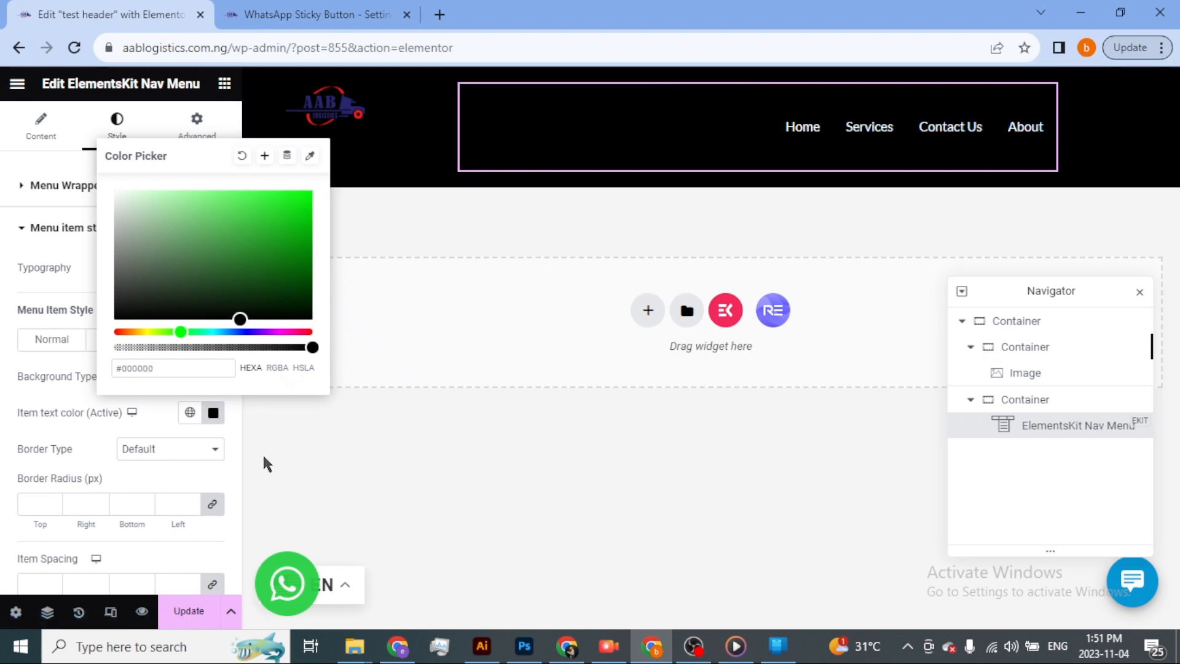
pyautogui.click(268, 464)
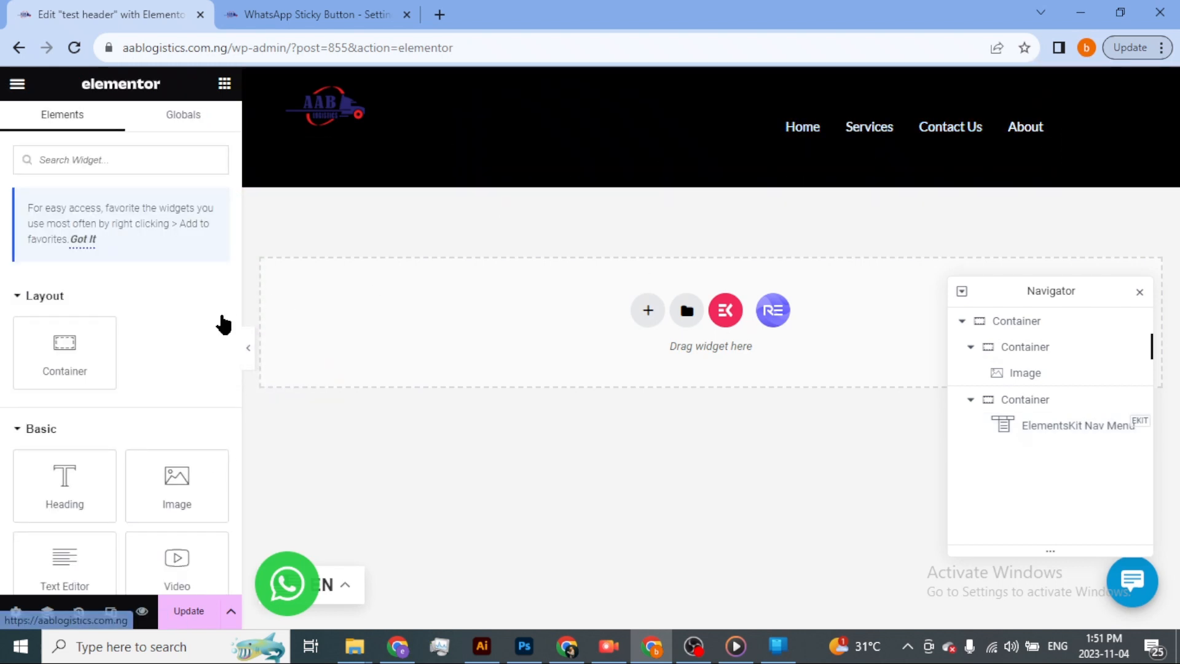
# Set the nav menu items' typography family to Poppins.
pyautogui.click(859, 126)
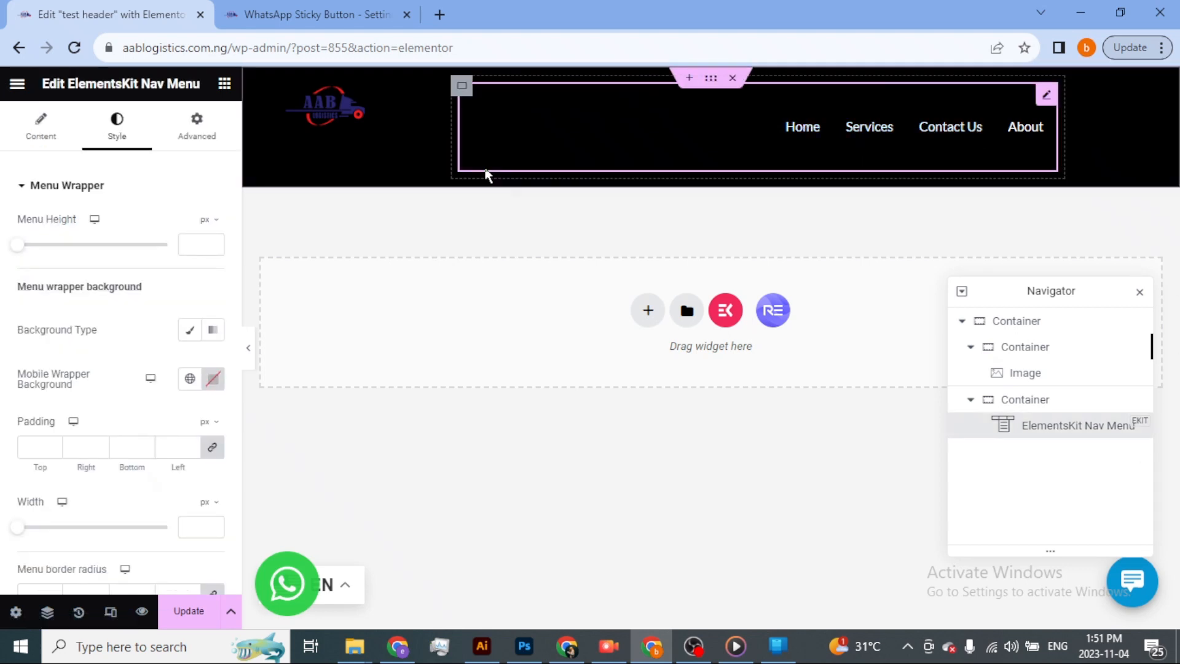
pyautogui.click(22, 190)
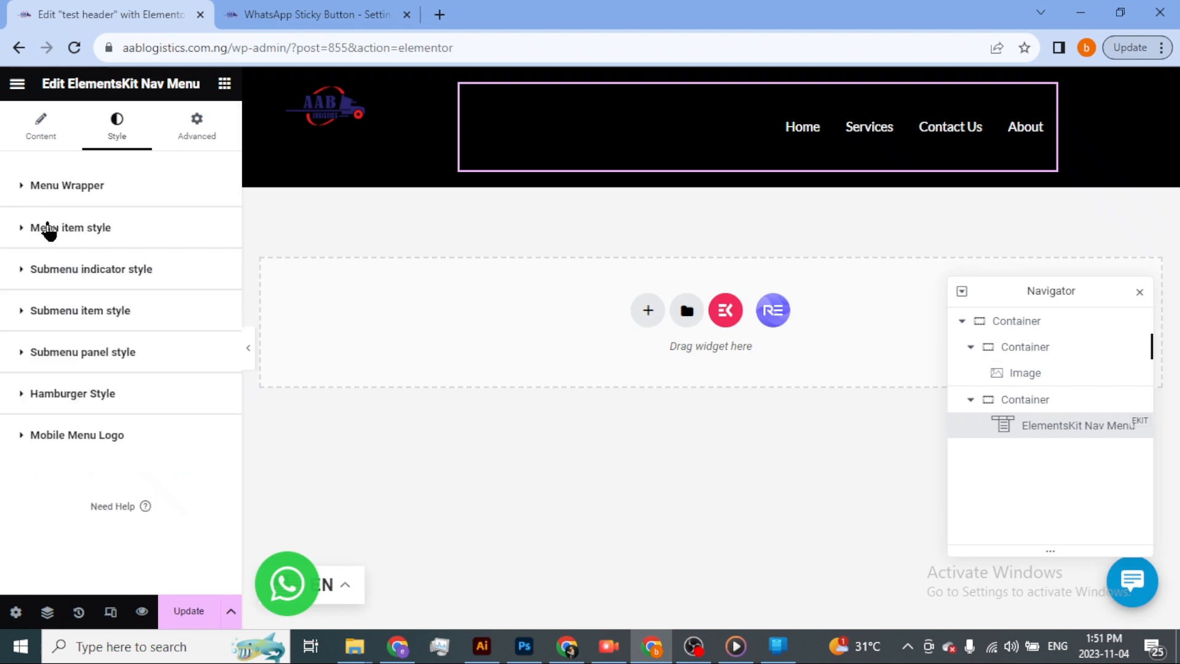
pyautogui.click(19, 234)
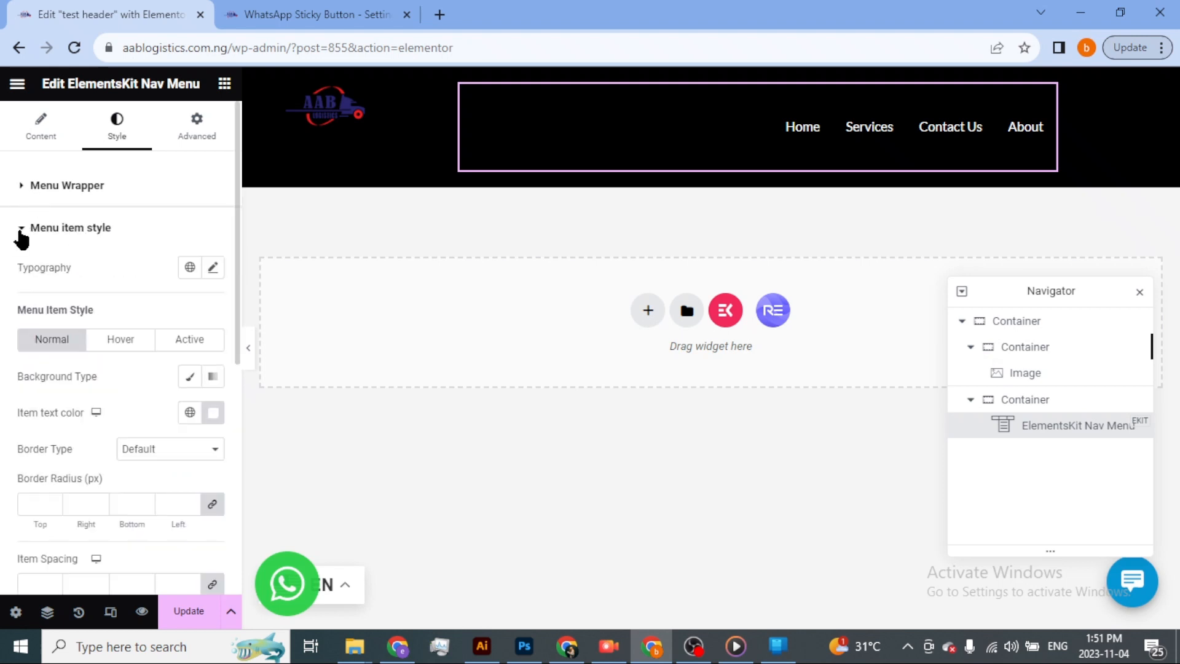
pyautogui.click(213, 269)
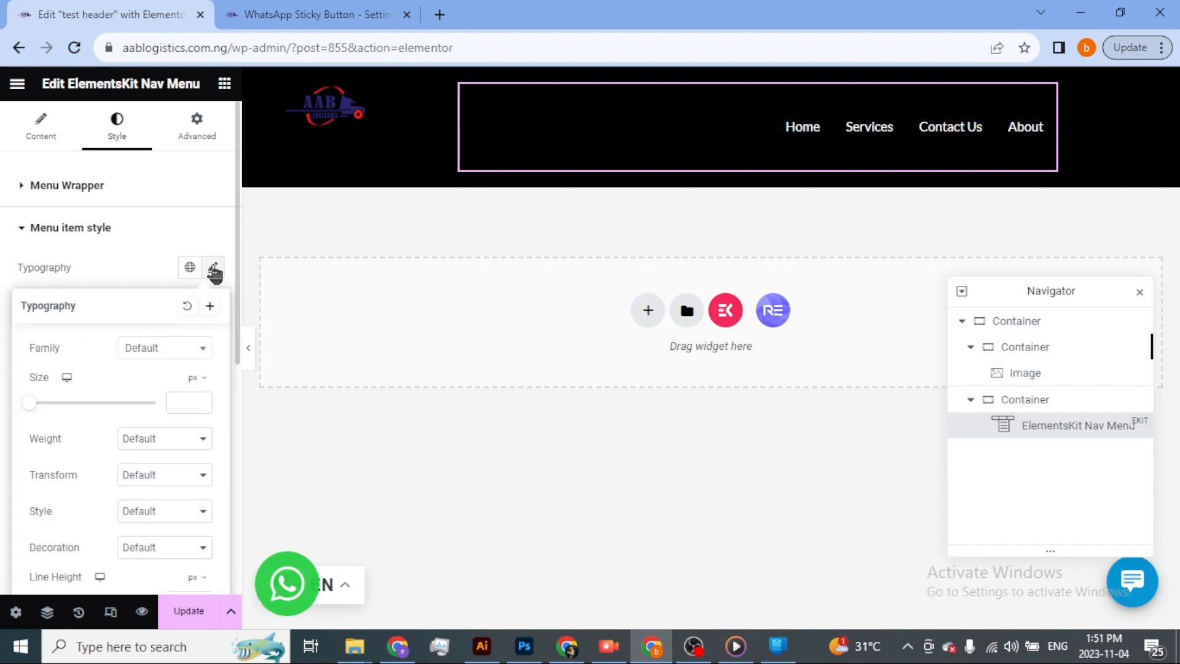
pyautogui.click(182, 353)
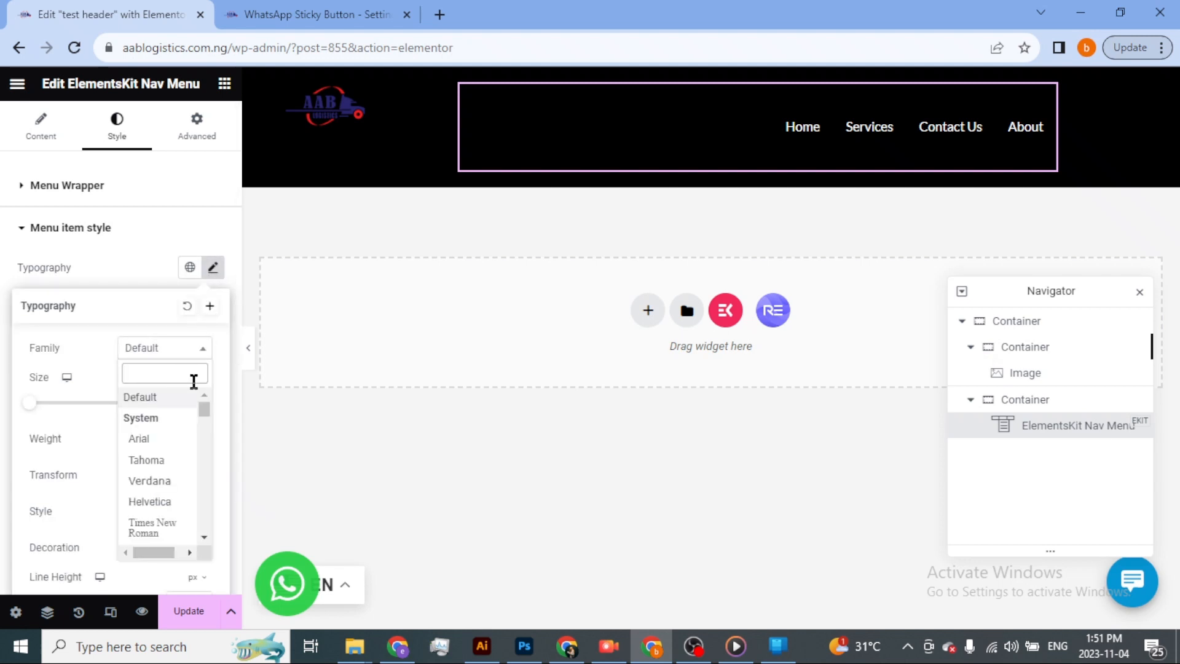
pyautogui.write('pop')
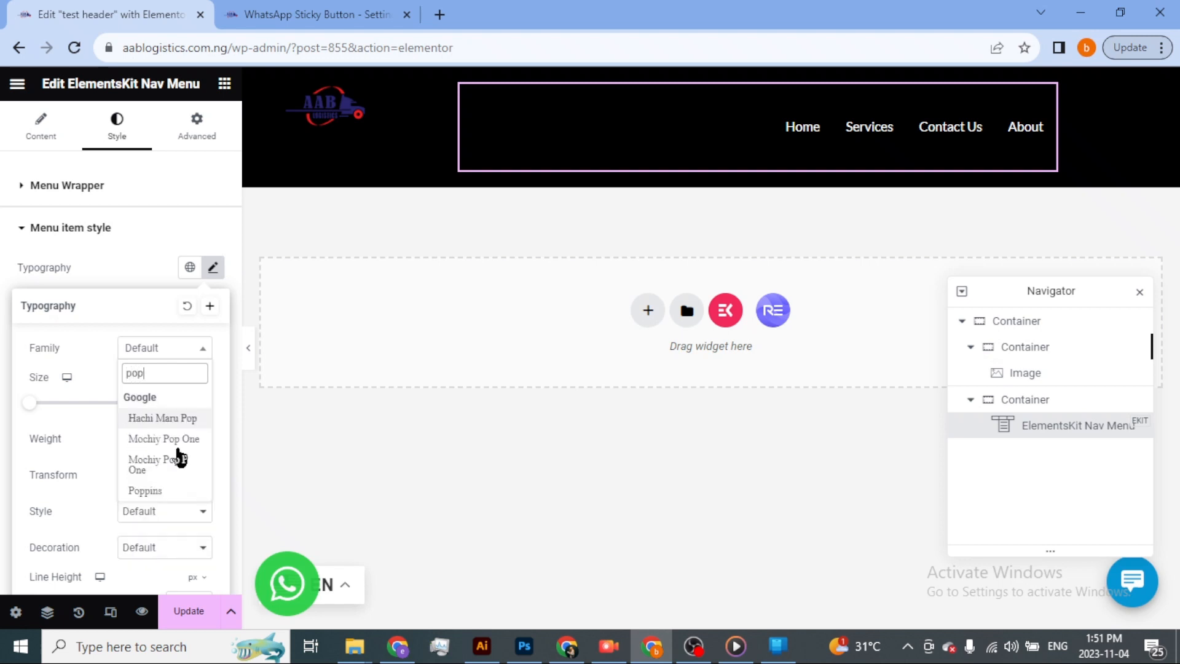
pyautogui.click(158, 490)
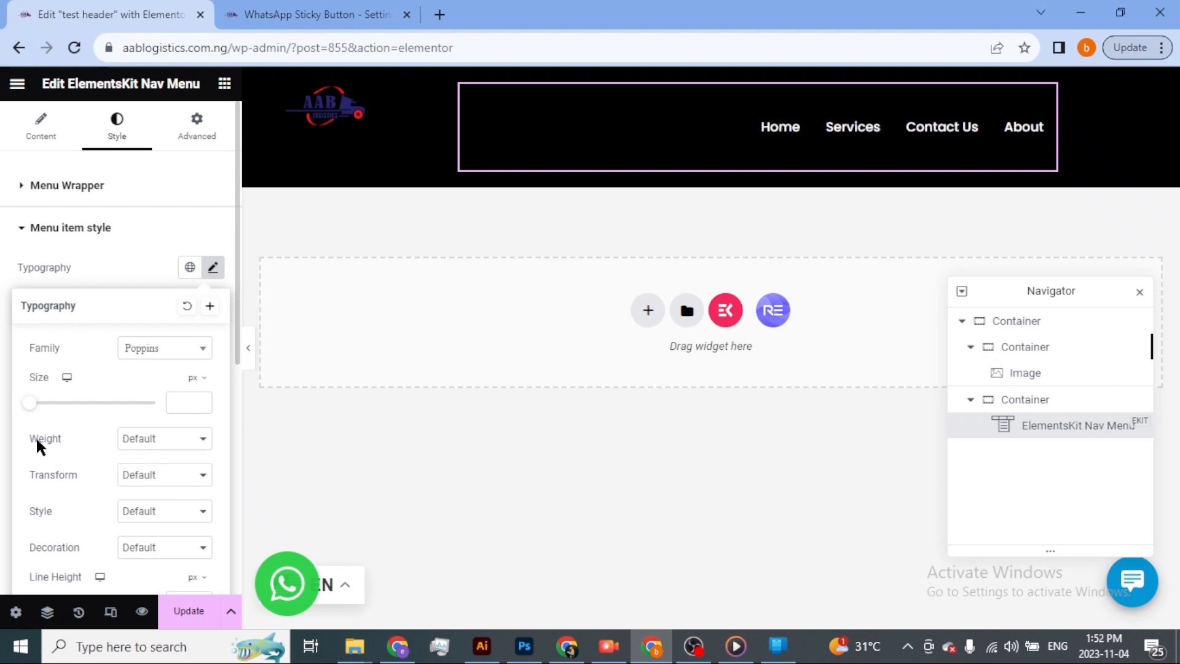
# Set the menu items' font weight to 700 (Bold) and save the header template.
pyautogui.click(179, 440)
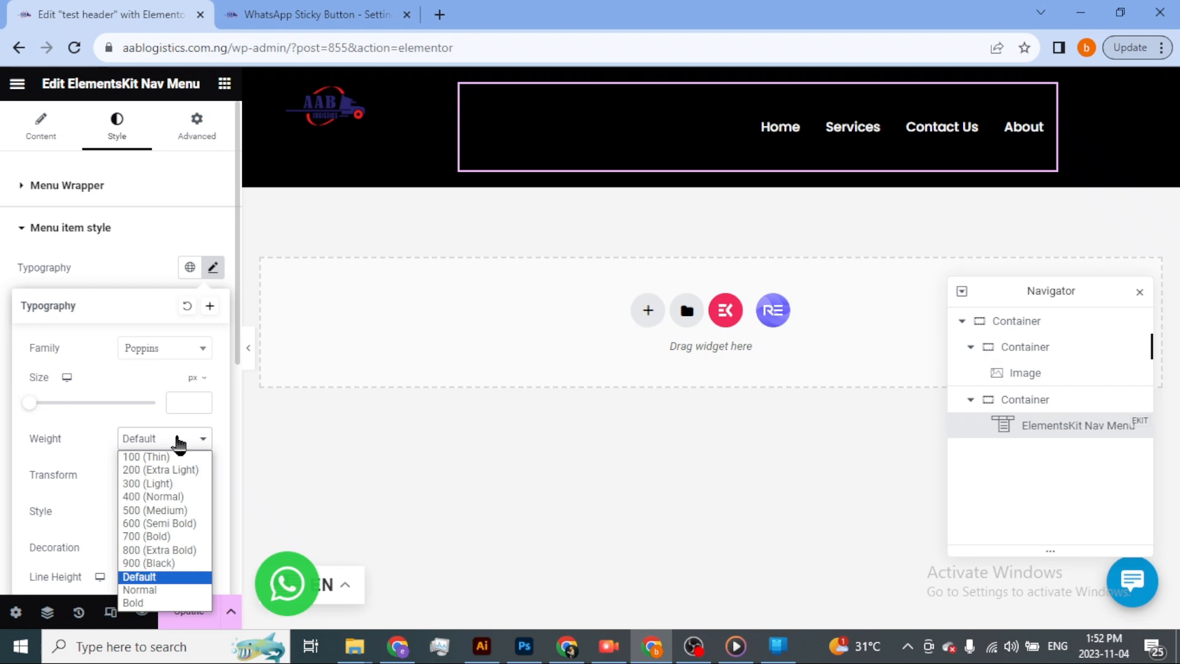
pyautogui.click(169, 510)
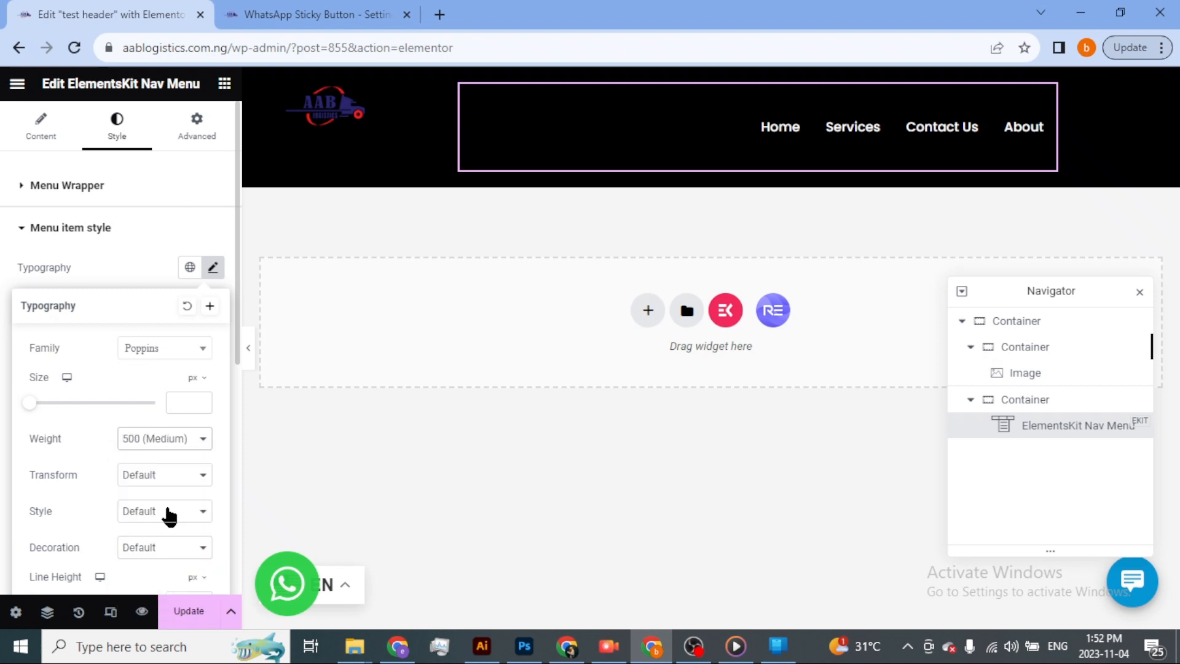
pyautogui.click(193, 447)
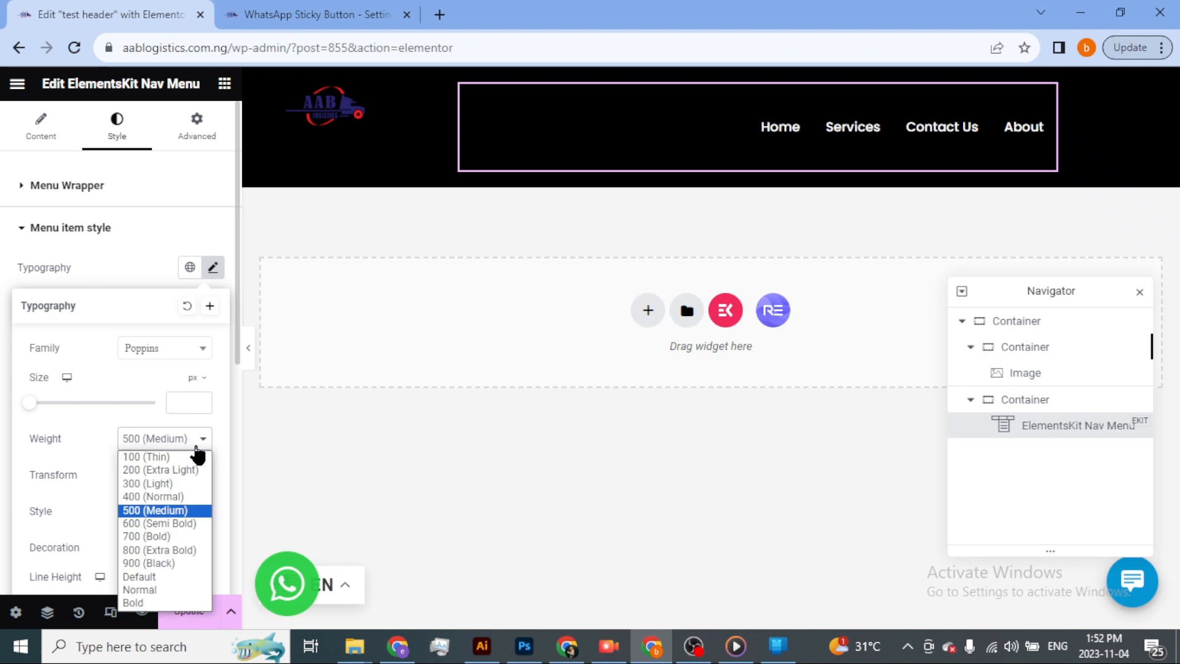
pyautogui.click(176, 537)
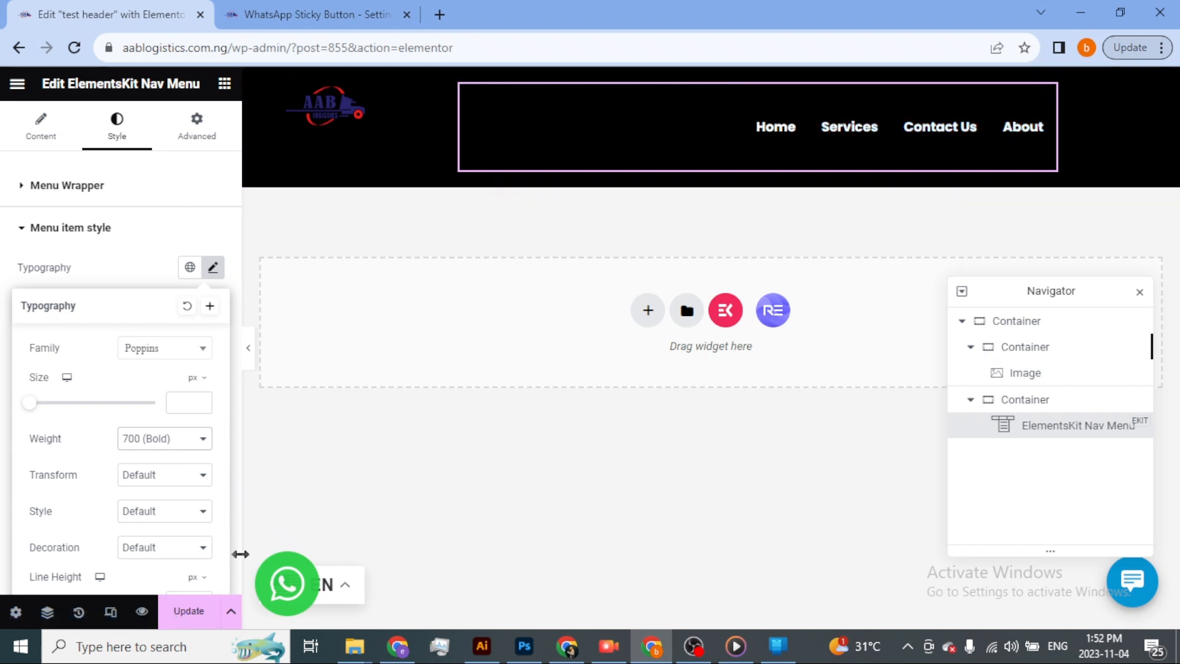
pyautogui.click(189, 611)
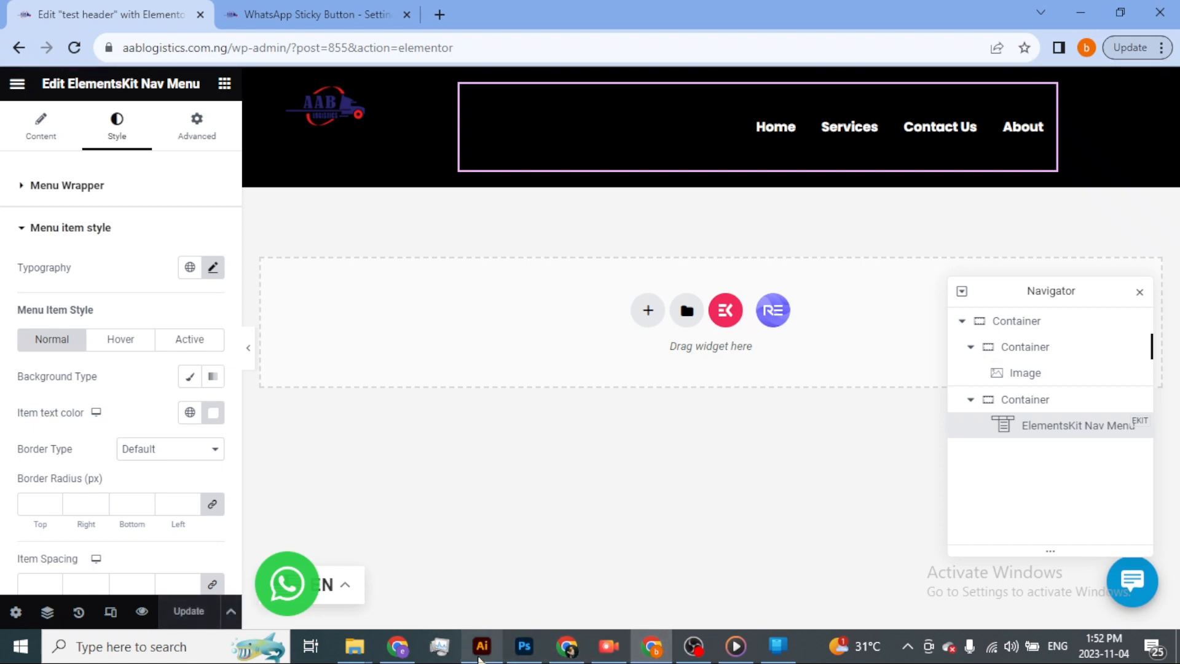
# Switch to the other Chrome window, reload the live AAB Logistics homepage and dismiss the Summarize popup to inspect the header.
pyautogui.click(406, 655)
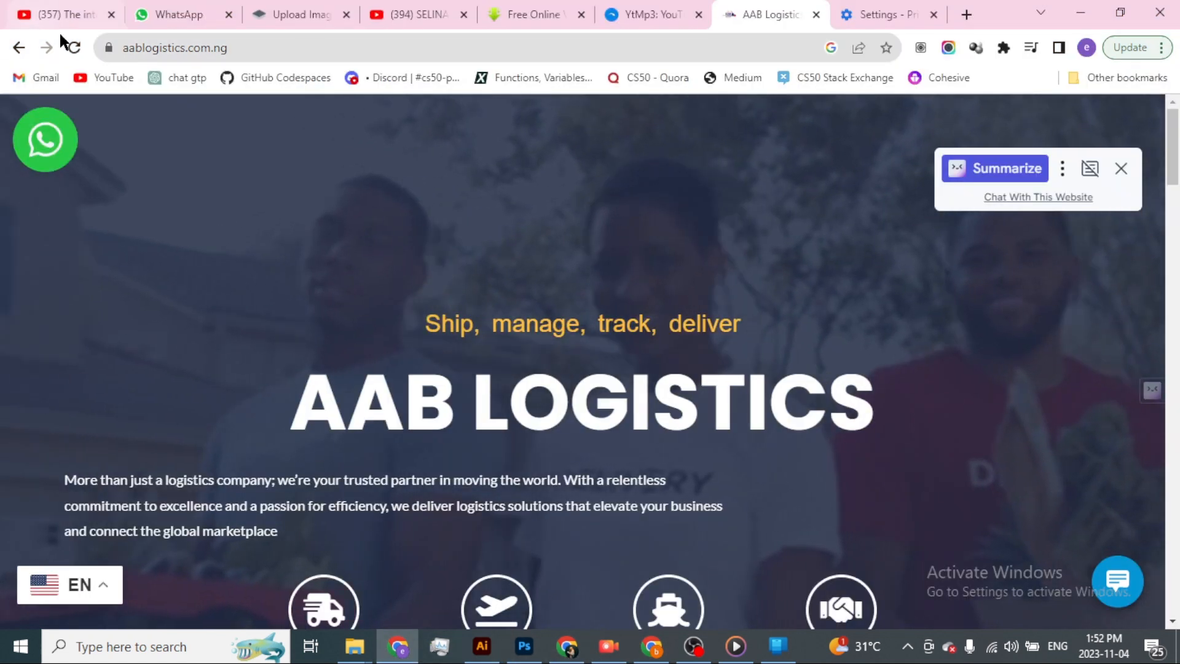
pyautogui.click(75, 47)
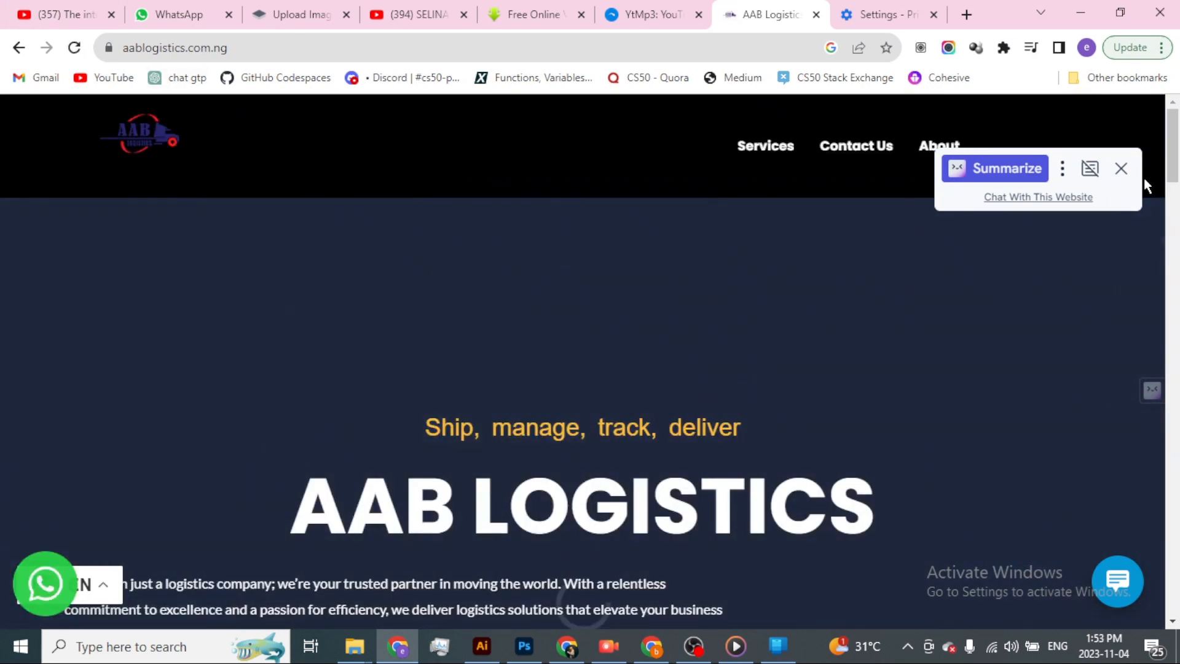
pyautogui.click(1120, 168)
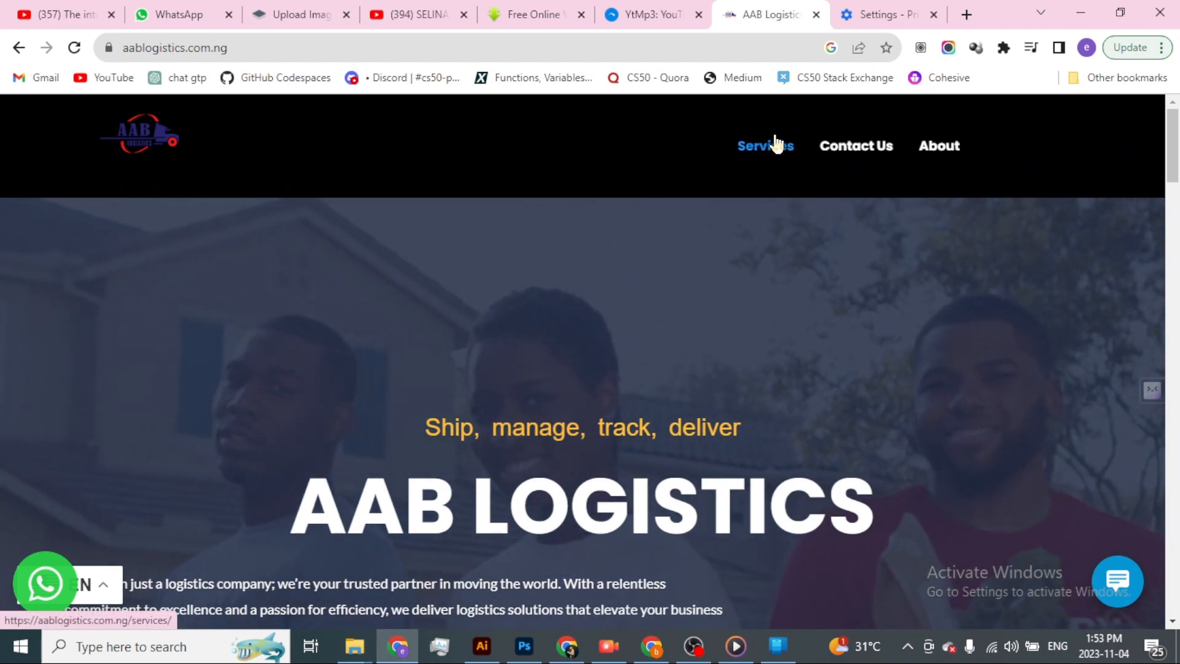
# Back in the Elementor editor, set the nav menu's active item text color to bright green, #00FD4E, and save the header.
pyautogui.hotkey('alt', 'Tab')
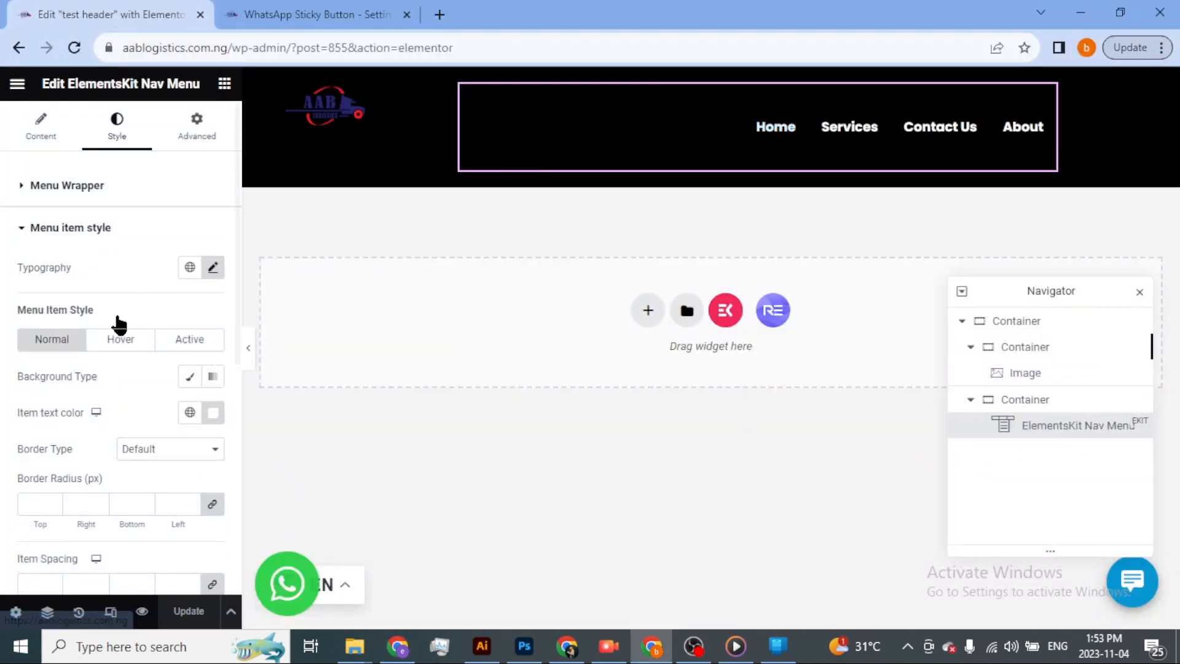
pyautogui.click(200, 340)
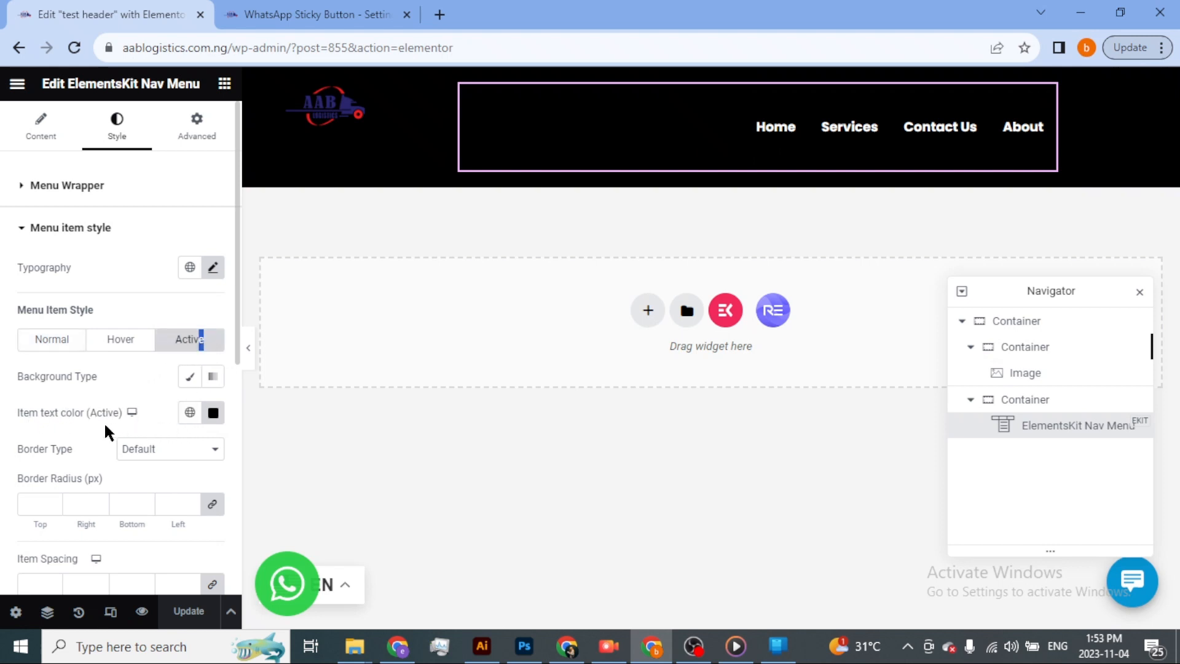
pyautogui.click(213, 413)
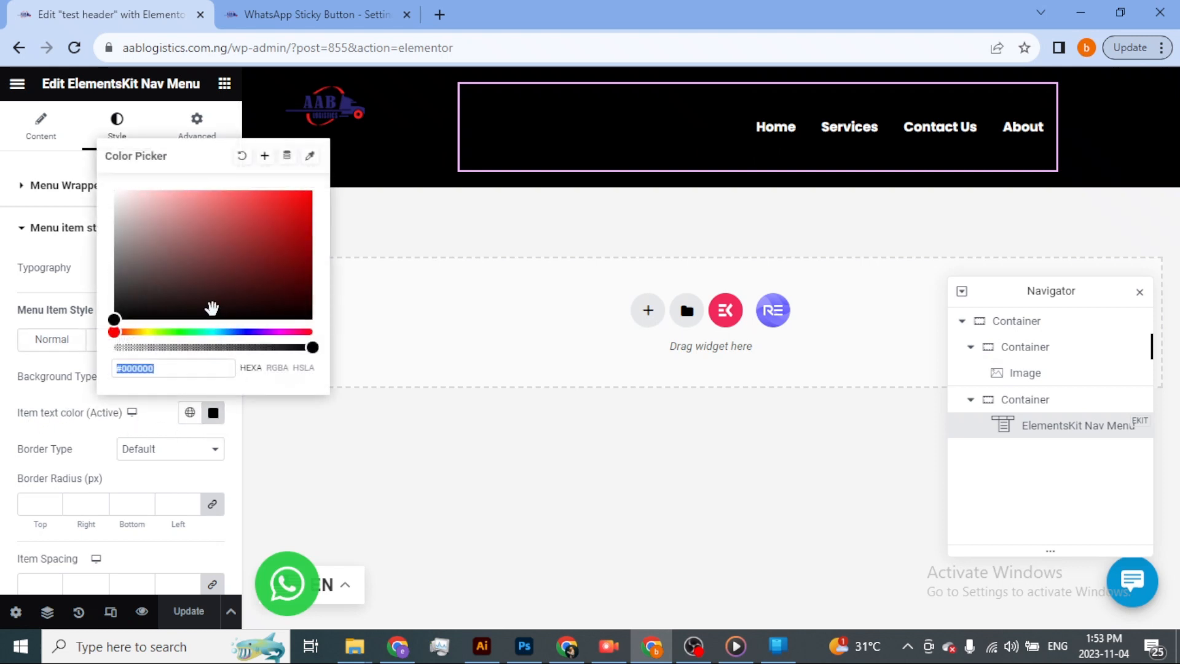
pyautogui.moveTo(183, 330)
pyautogui.mouseDown()
pyautogui.moveTo(160, 332)
pyautogui.moveTo(190, 331)
pyautogui.mouseUp()
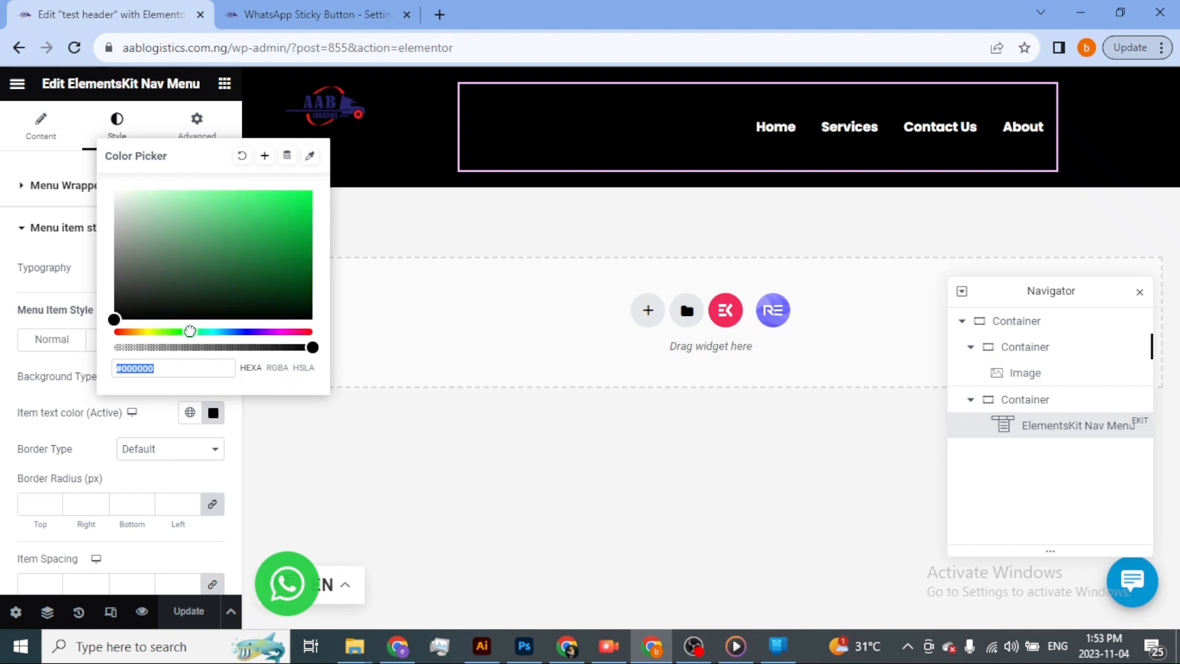
pyautogui.click(313, 191)
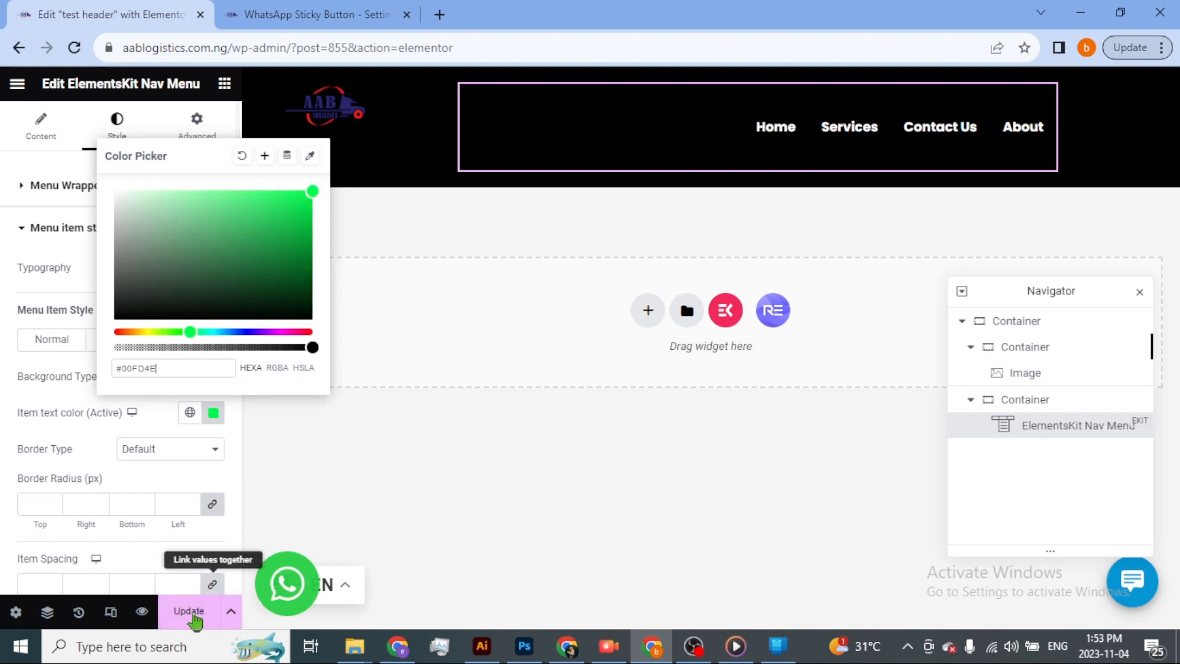
pyautogui.click(216, 611)
# Switch to the other Chrome window and reload the live homepage to check the active menu item's color.
pyautogui.hotkey('alt', 'Tab')
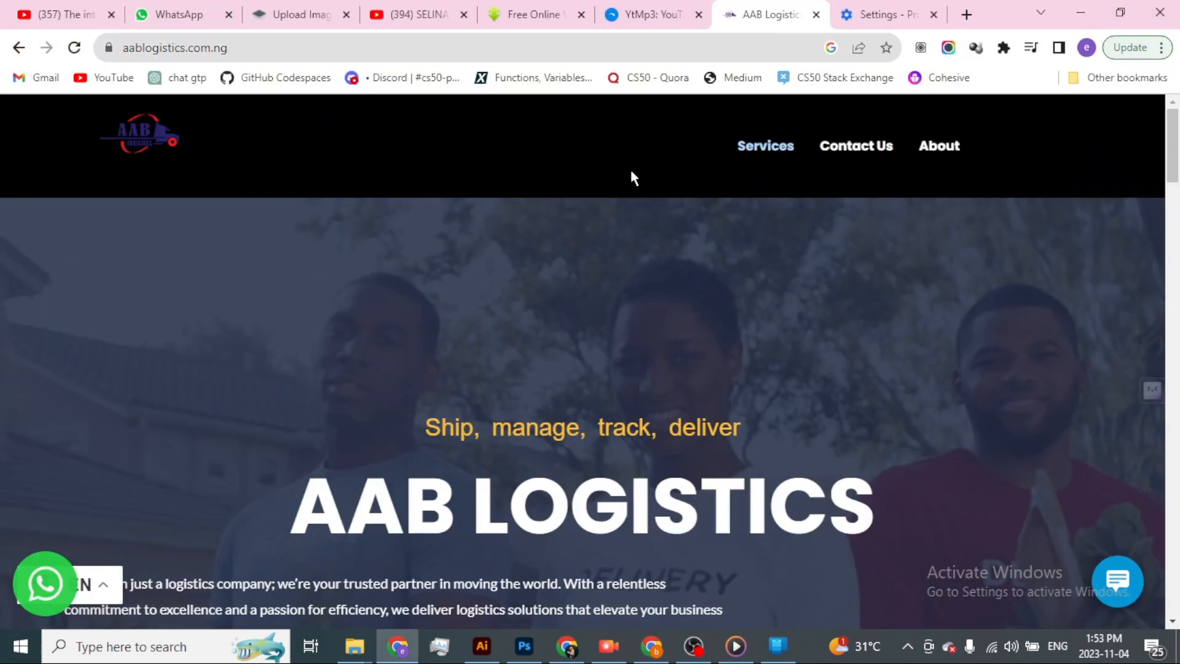
pyautogui.click(75, 47)
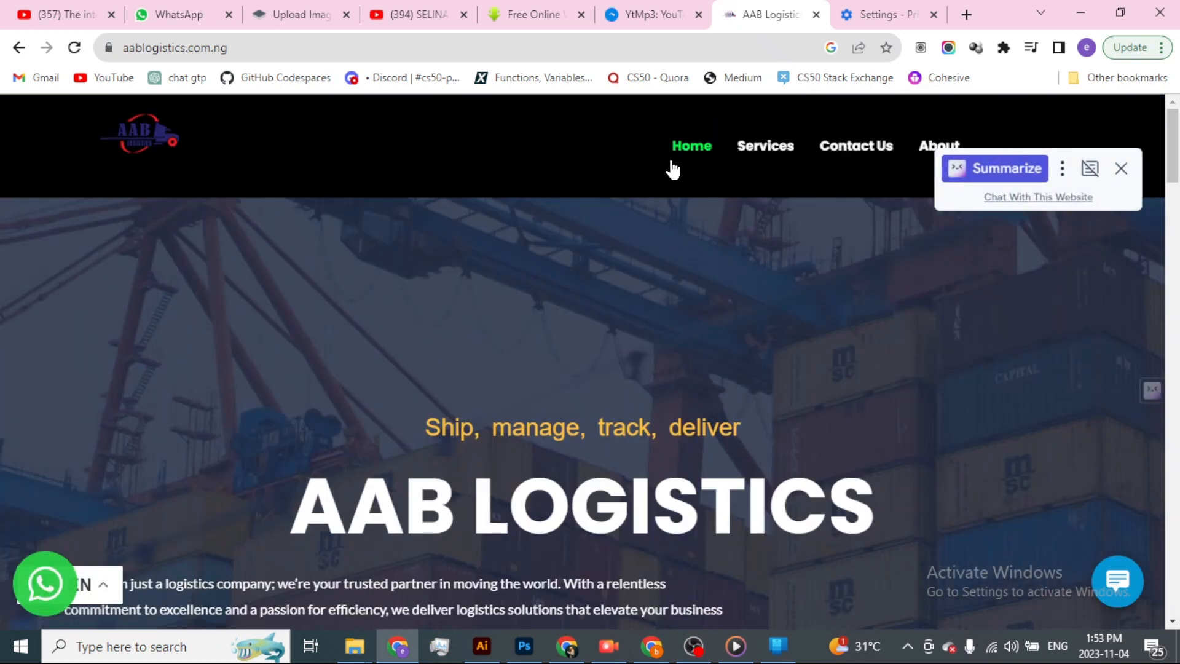
# Return to the Elementor editor and widen the logo container so the nav menu container shifts toward the header's right edge.
pyautogui.hotkey('alt', 'Tab')
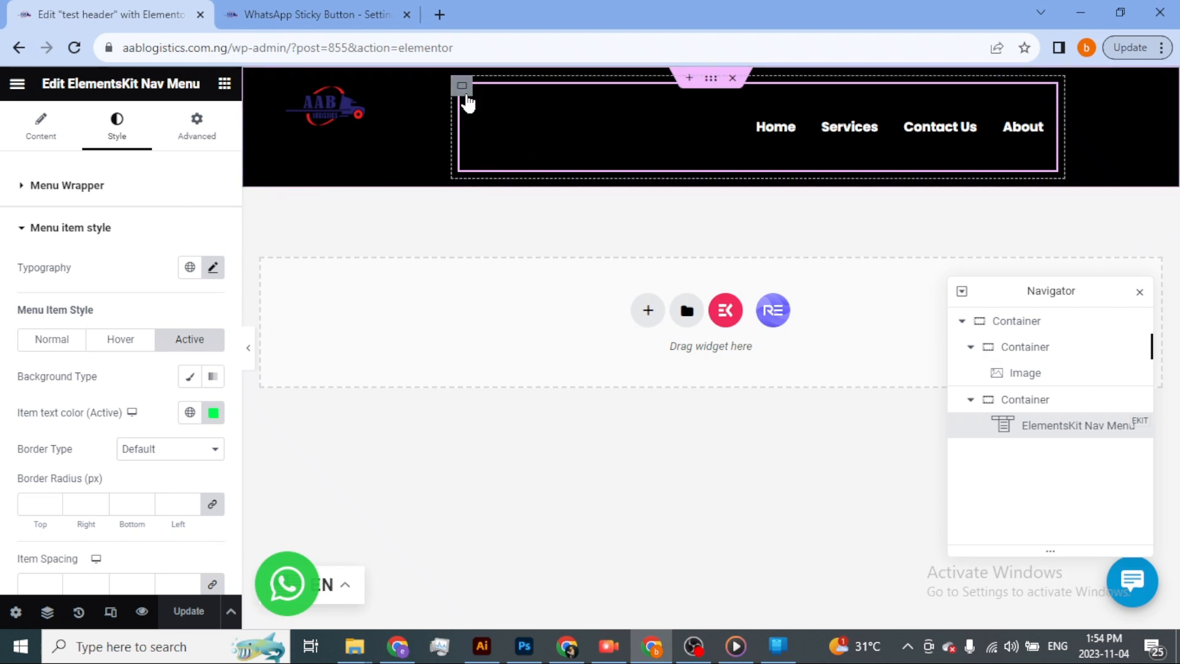
pyautogui.click(48, 133)
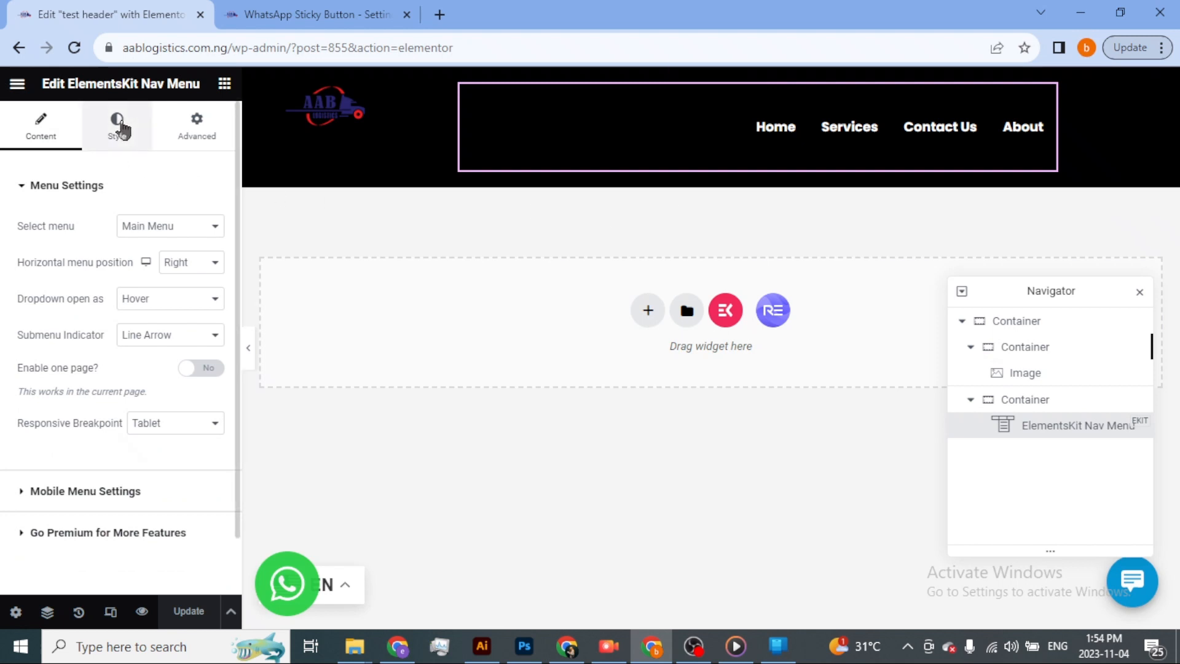
pyautogui.click(123, 129)
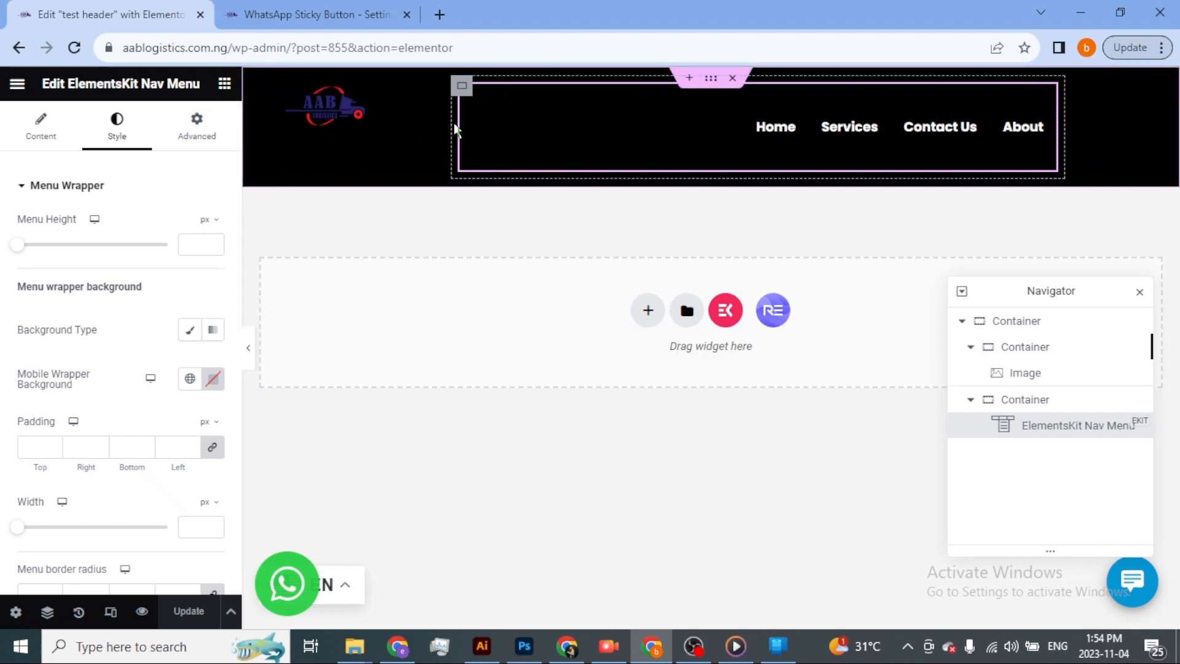
pyautogui.moveTo(447, 121); pyautogui.dragTo(561, 137)
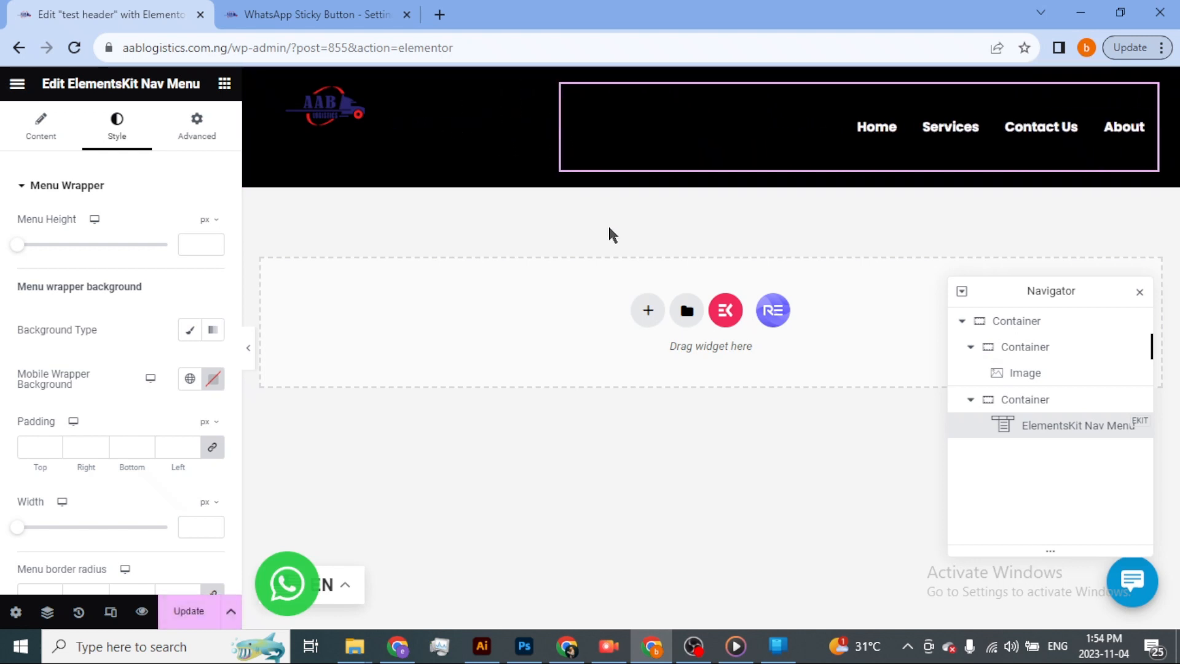
# Set the nav menu wrapper's menu height to 48 px and save the header template.
pyautogui.click(1009, 132)
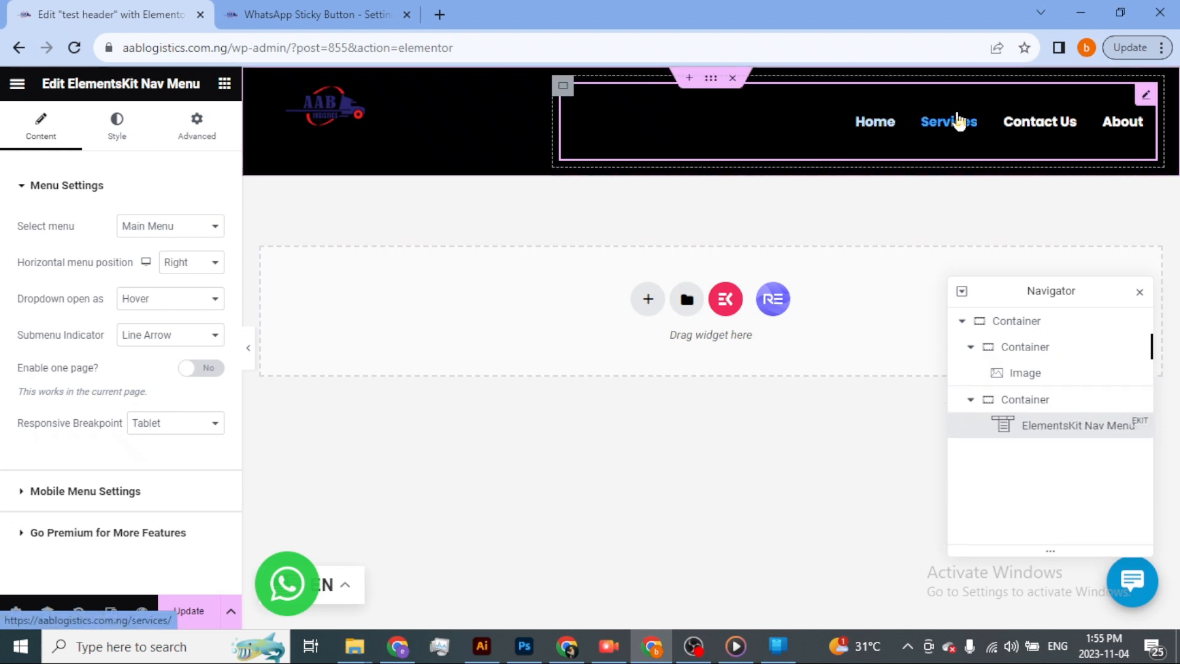
pyautogui.click(107, 136)
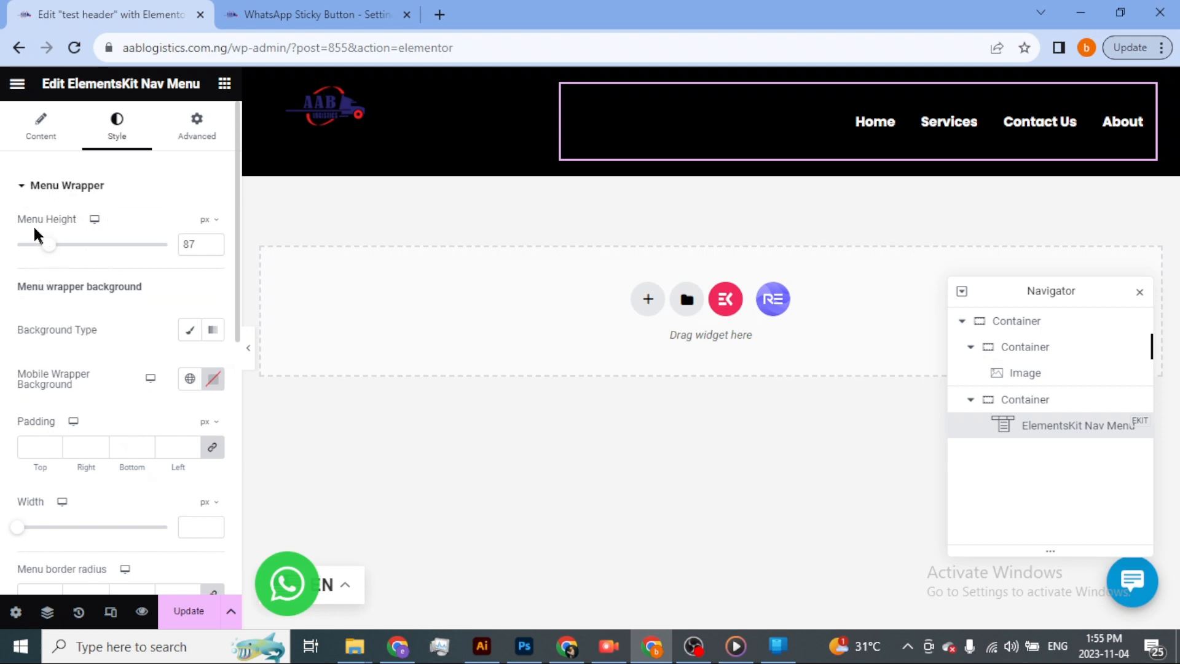
pyautogui.moveTo(49, 251); pyautogui.dragTo(26, 259)
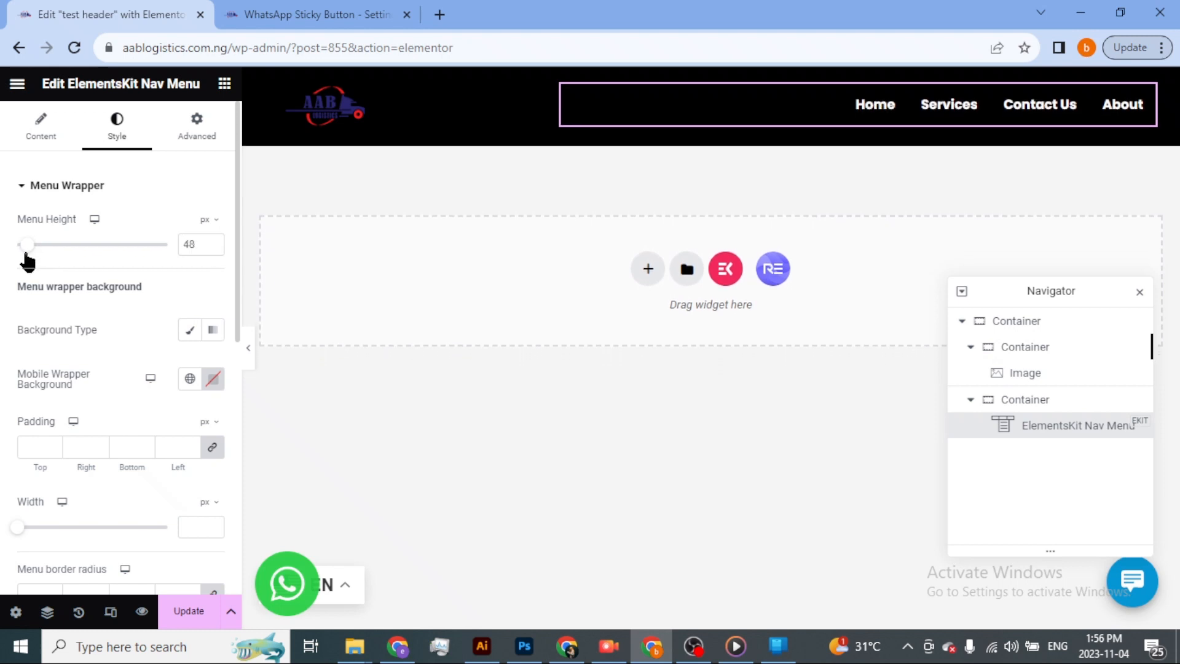
pyautogui.click(188, 610)
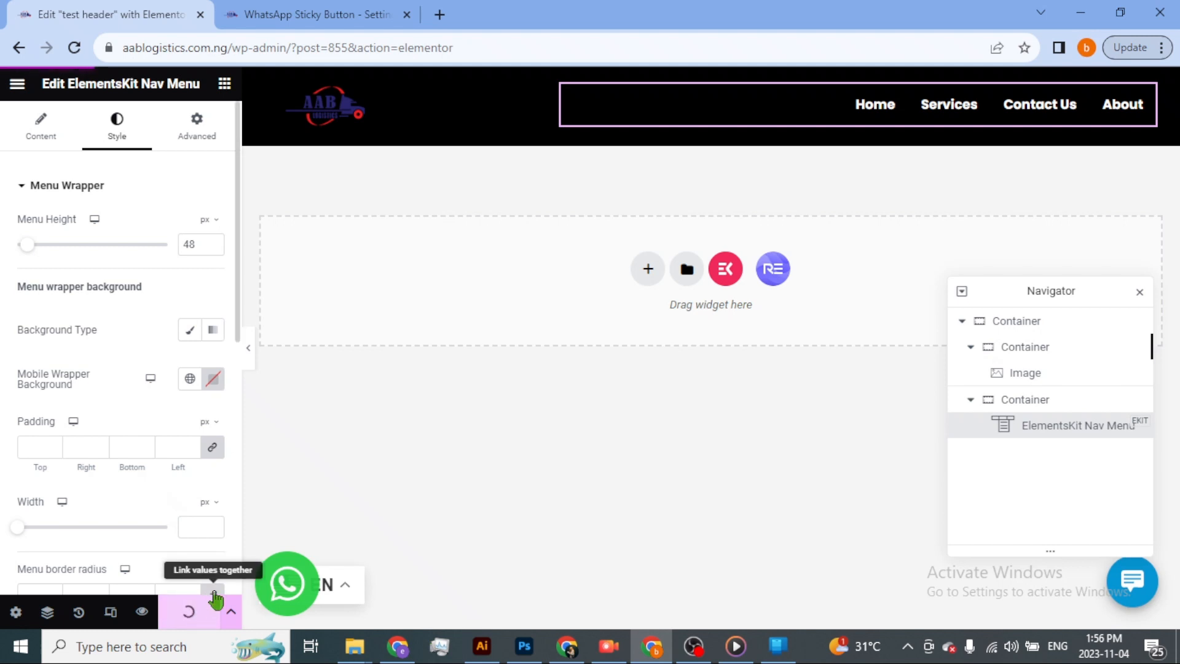
# Reload the live homepage, dismiss the Summarize popup to inspect the header, and return to the nav menu's advanced layout settings.
pyautogui.hotkey('alt', 'Tab')
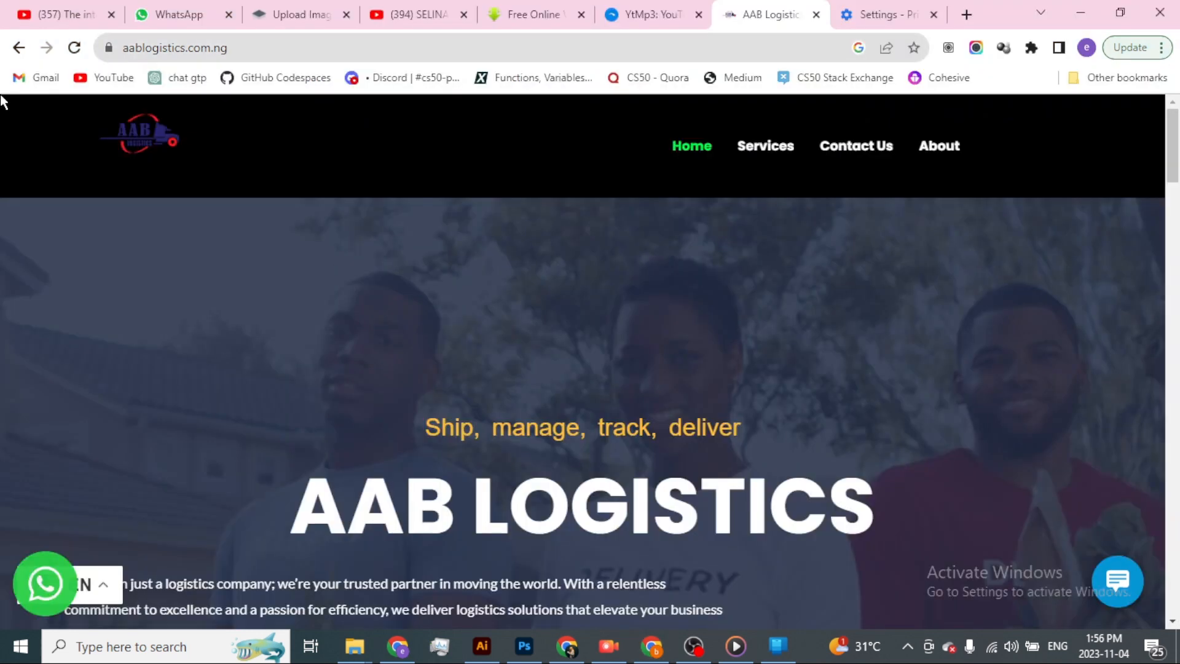
pyautogui.click(77, 49)
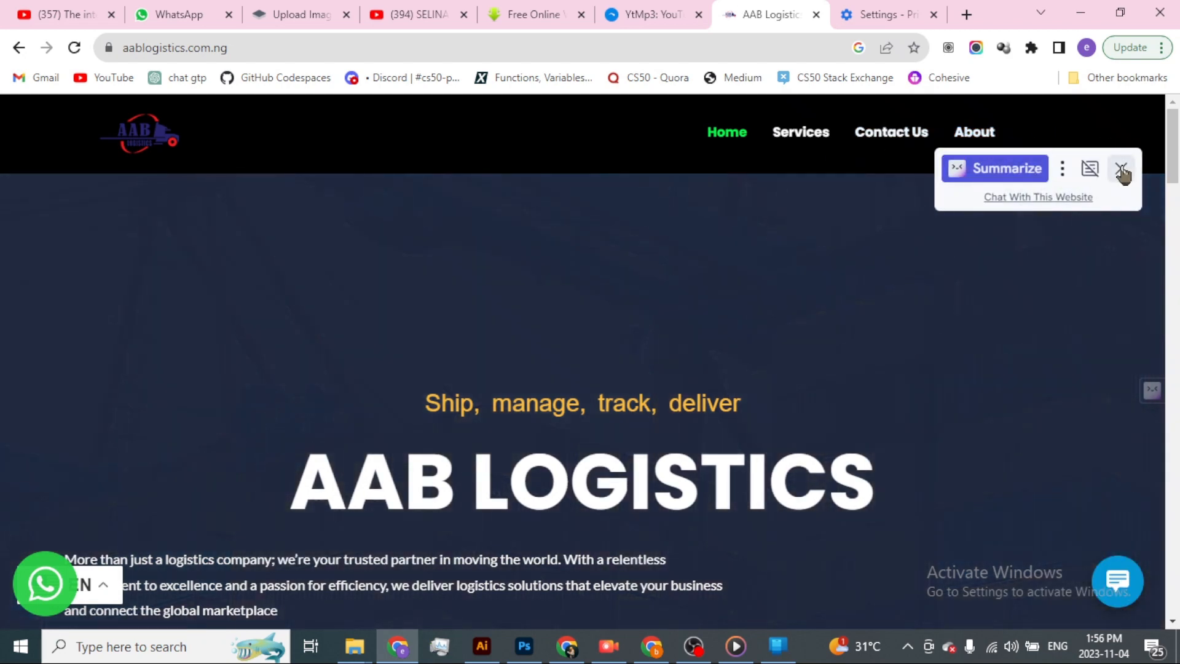
pyautogui.click(1120, 168)
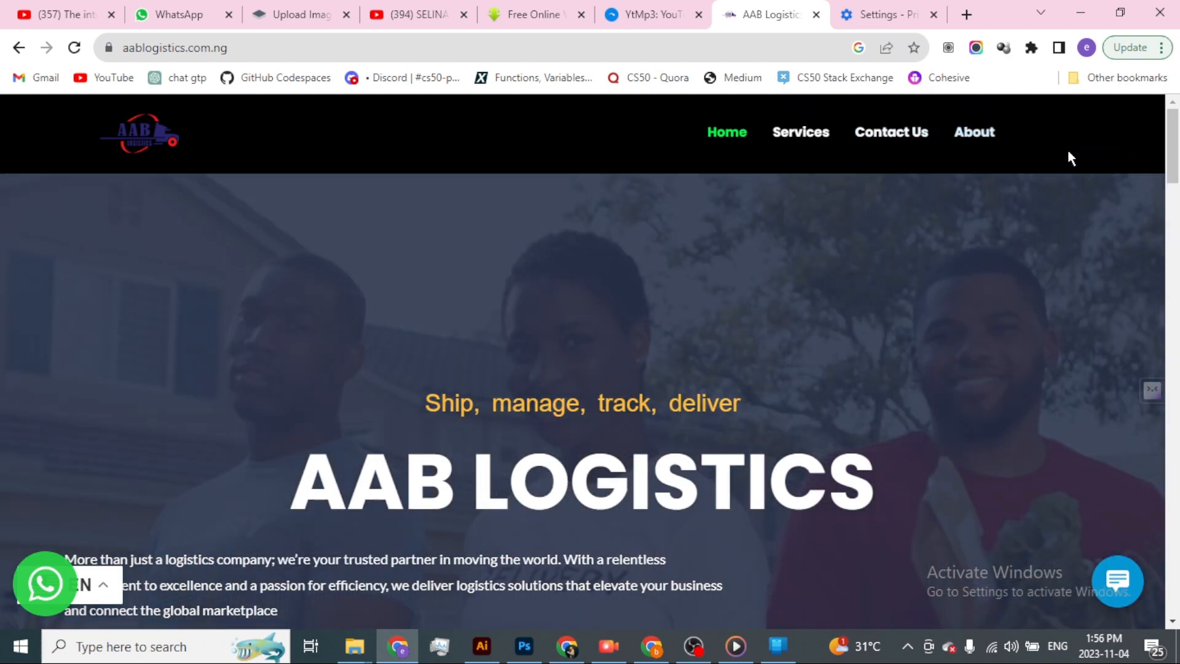
pyautogui.hotkey('alt', 'Tab')
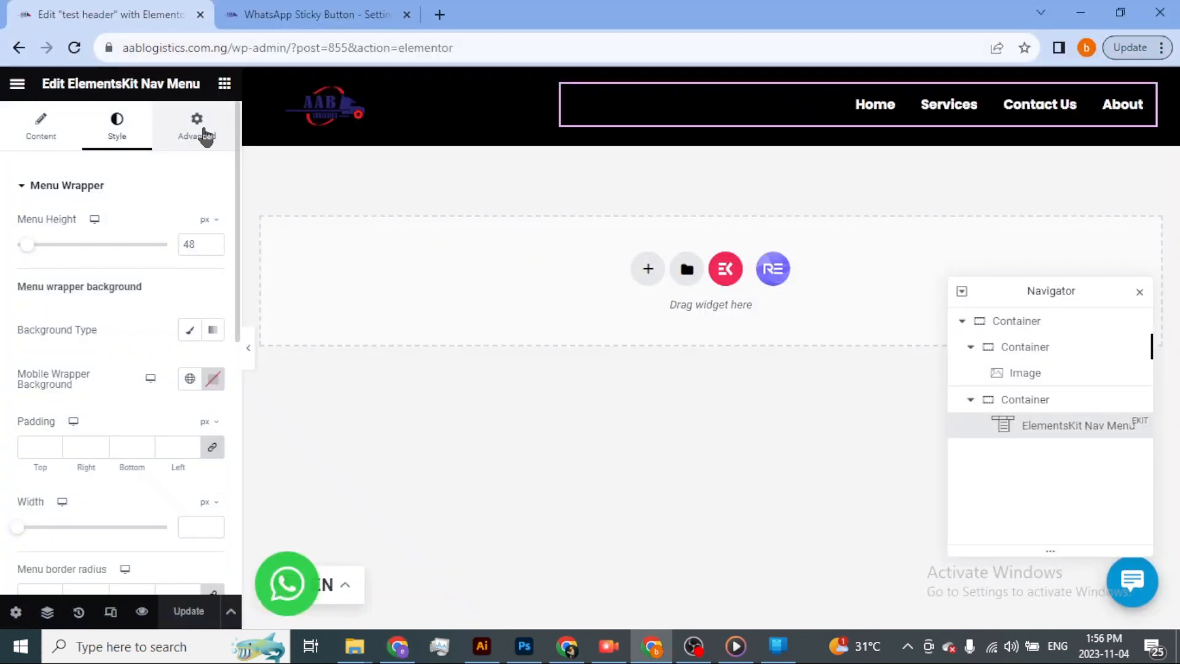
pyautogui.click(197, 131)
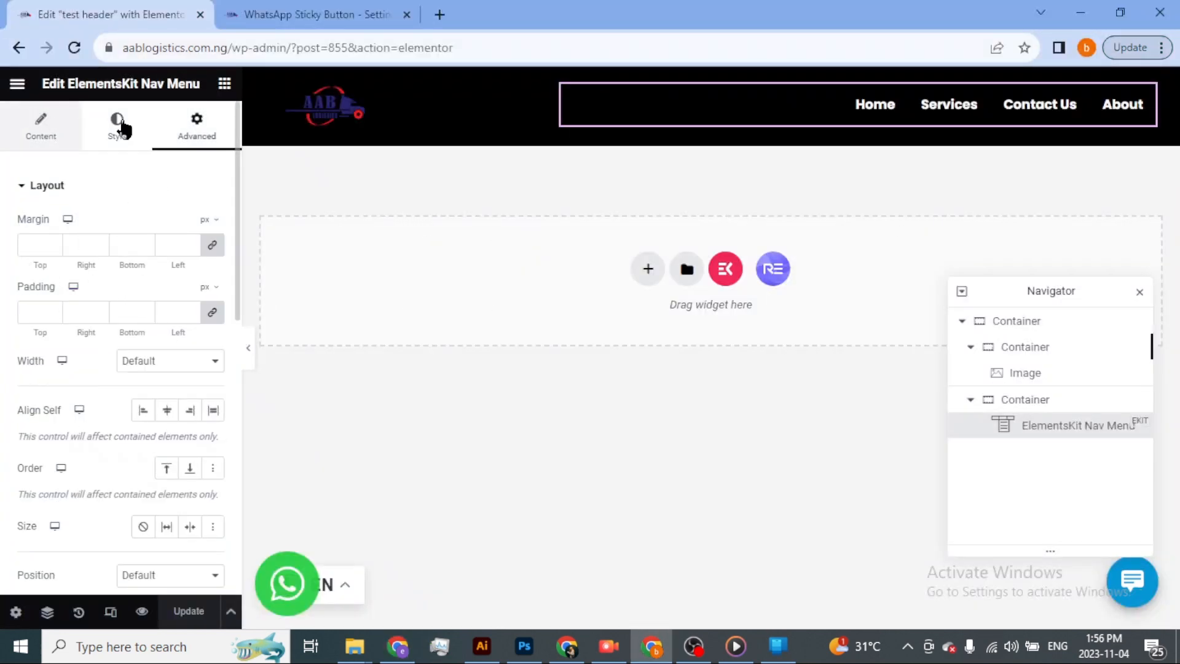
# Scroll down and back up the live homepage to examine how the header behaves above the hero section.
pyautogui.hotkey('alt', 'Tab')
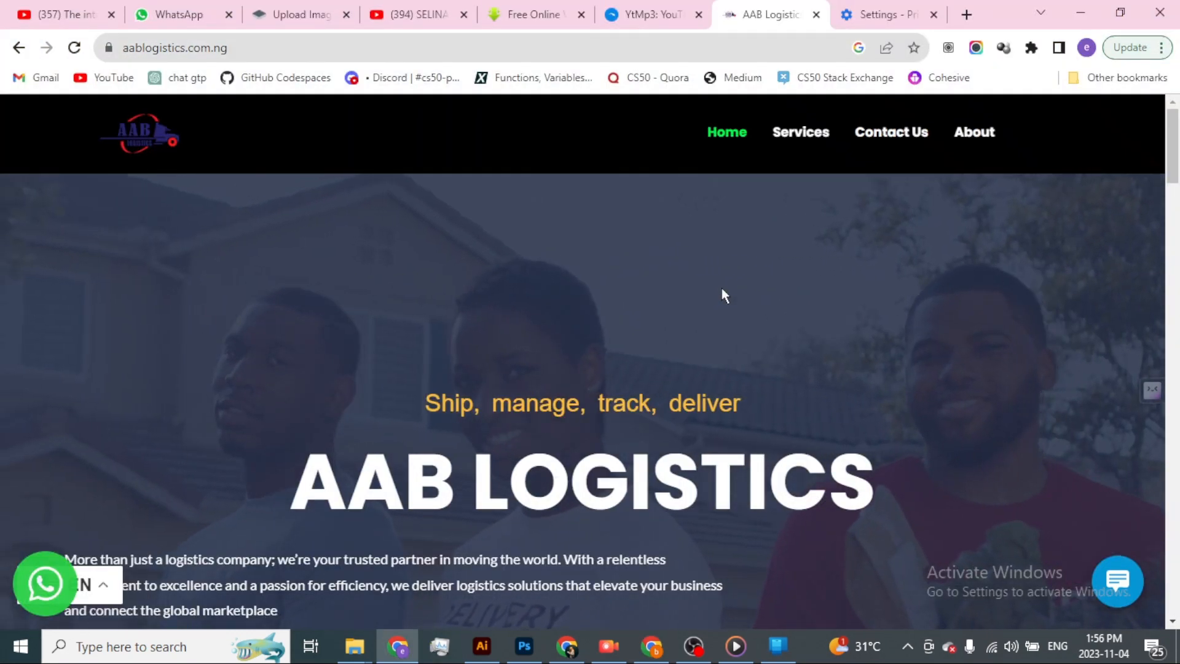
pyautogui.scroll(-15, 704, 274)
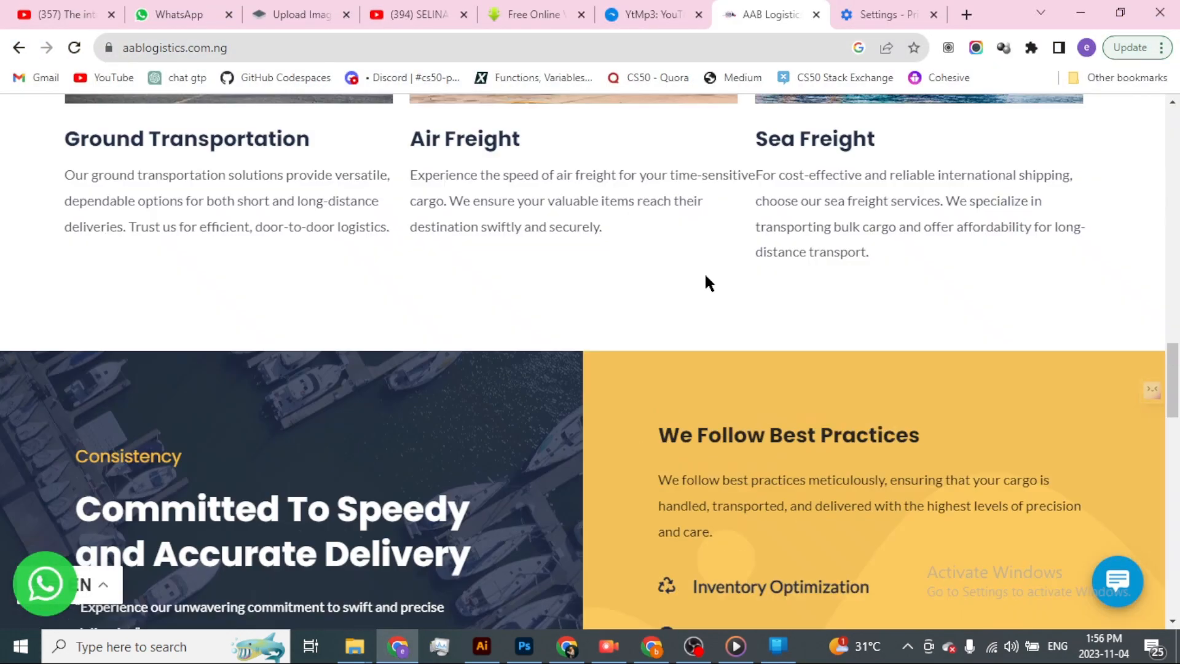
pyautogui.scroll(15, 705, 276)
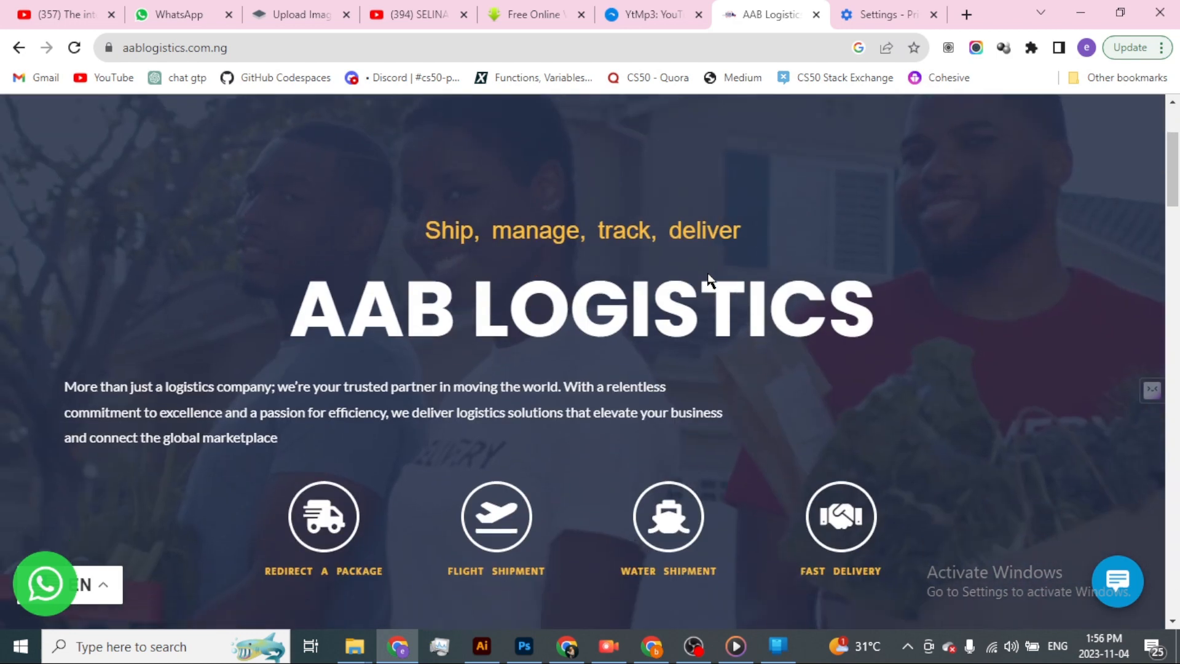
pyautogui.scroll(3, 707, 273)
pyautogui.scroll(-4, 707, 272)
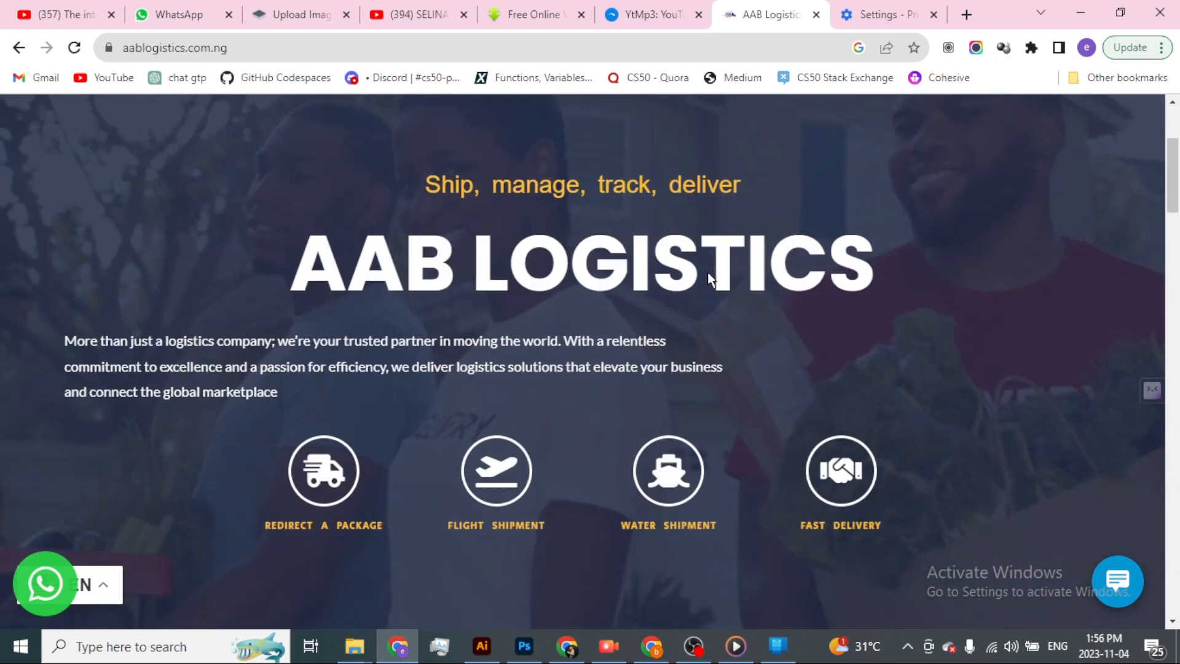
pyautogui.scroll(5, 707, 272)
# In the Elementor editor, add a single-column container below the header and give it a dark red classic background, #A70B0B.
pyautogui.hotkey('alt', 'Tab')
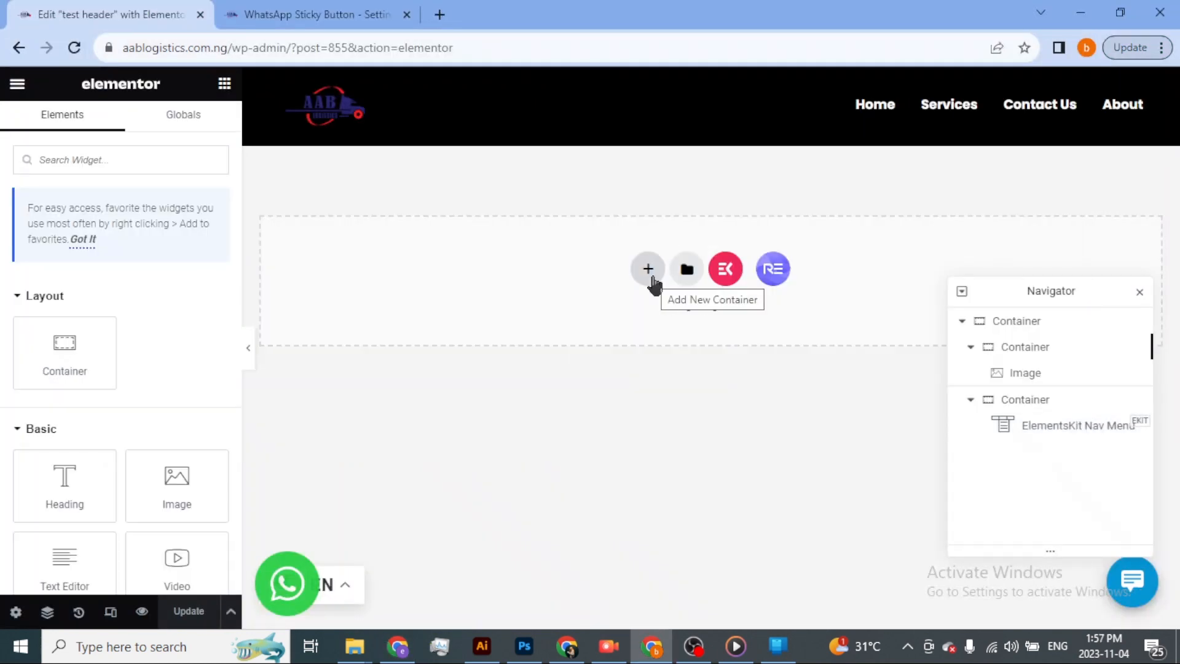
pyautogui.click(649, 271)
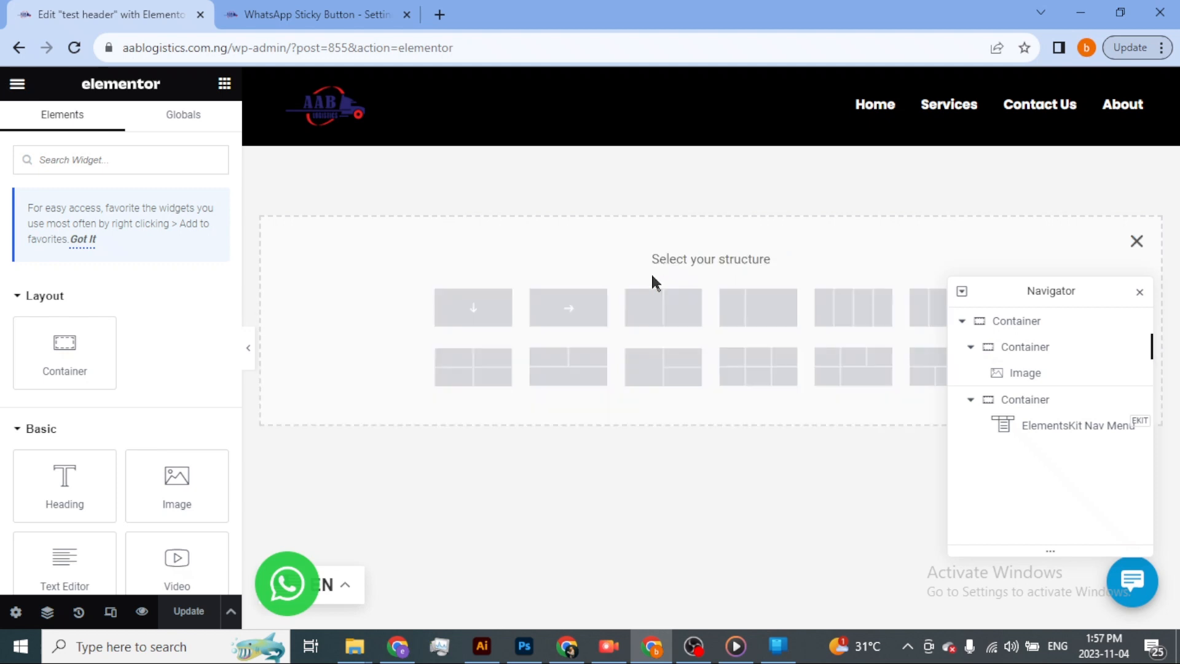
pyautogui.click(474, 308)
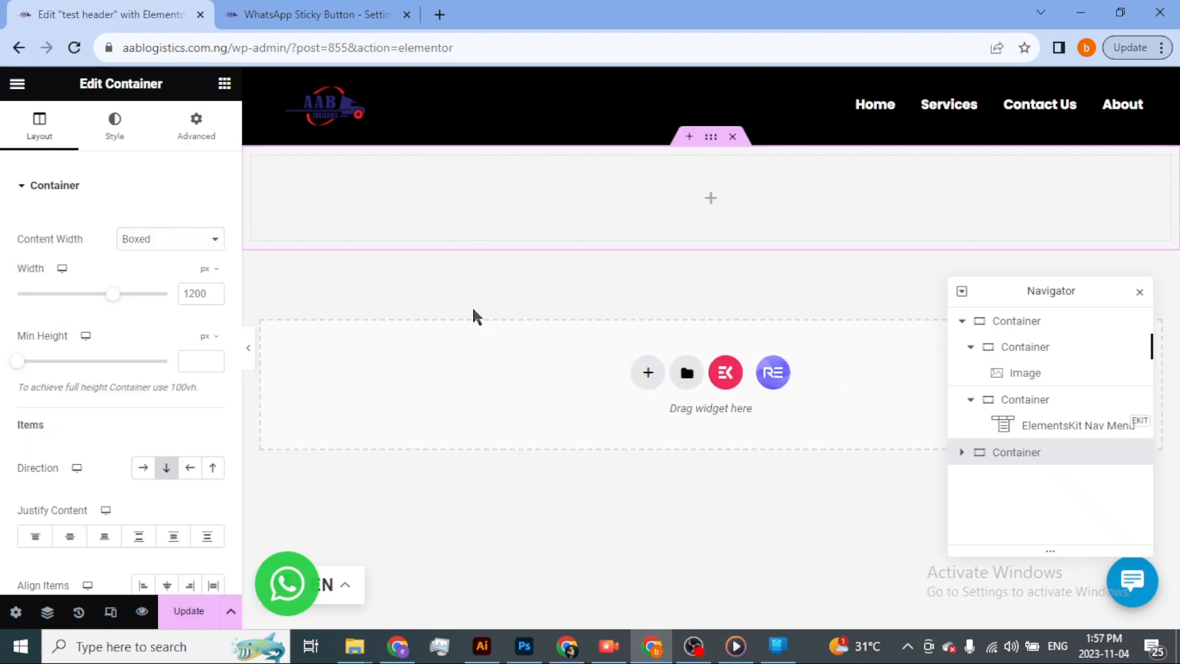
pyautogui.click(117, 134)
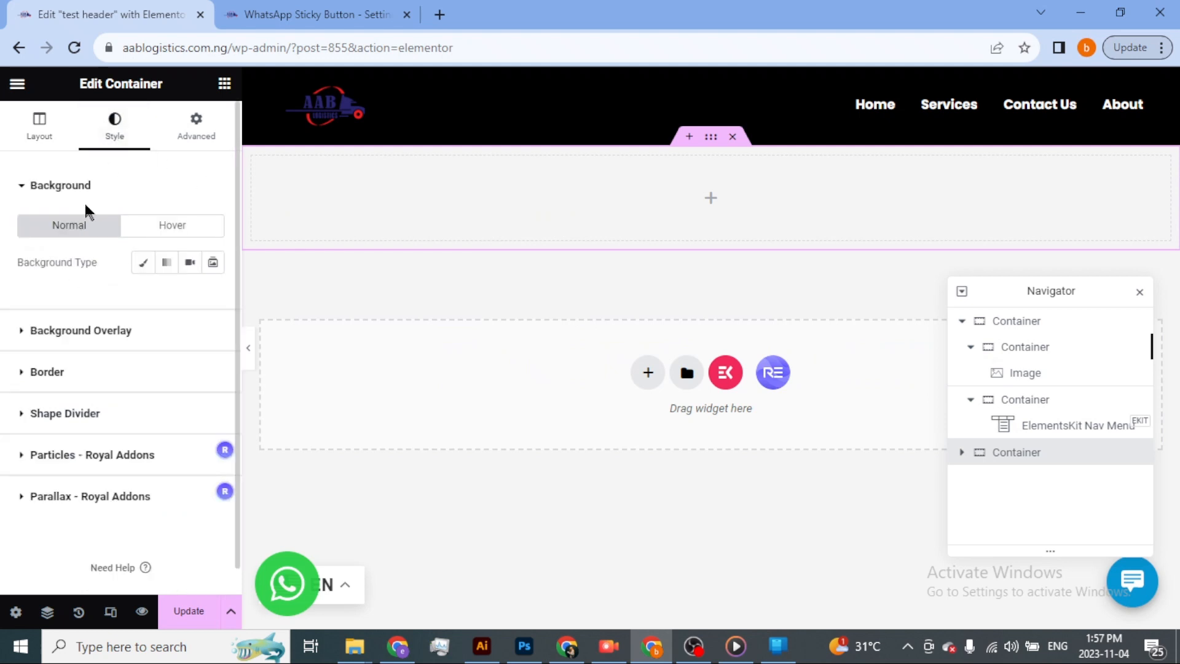
pyautogui.click(144, 263)
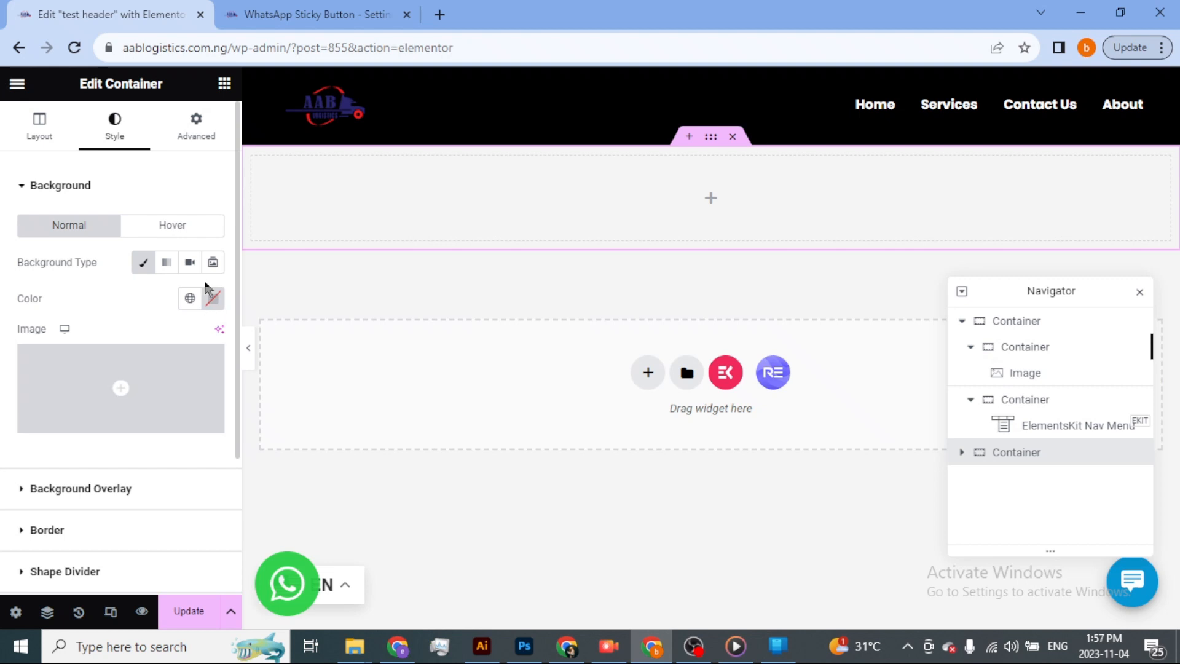
pyautogui.click(212, 299)
pyautogui.moveTo(286, 492); pyautogui.dragTo(298, 413)
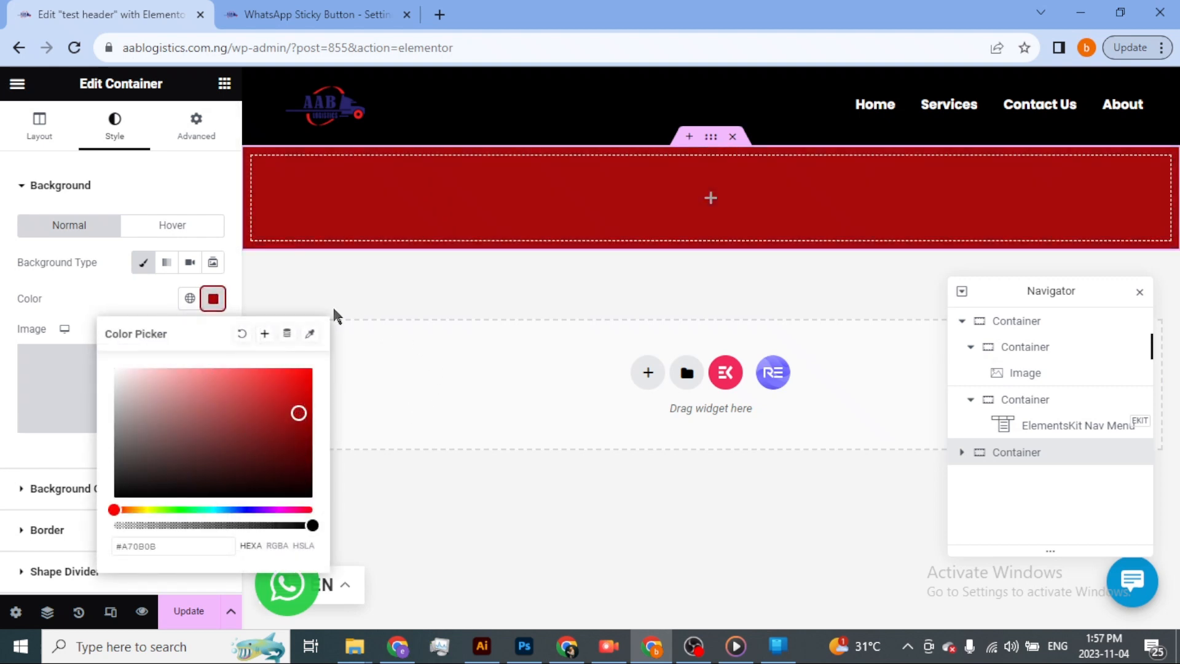
pyautogui.click(139, 296)
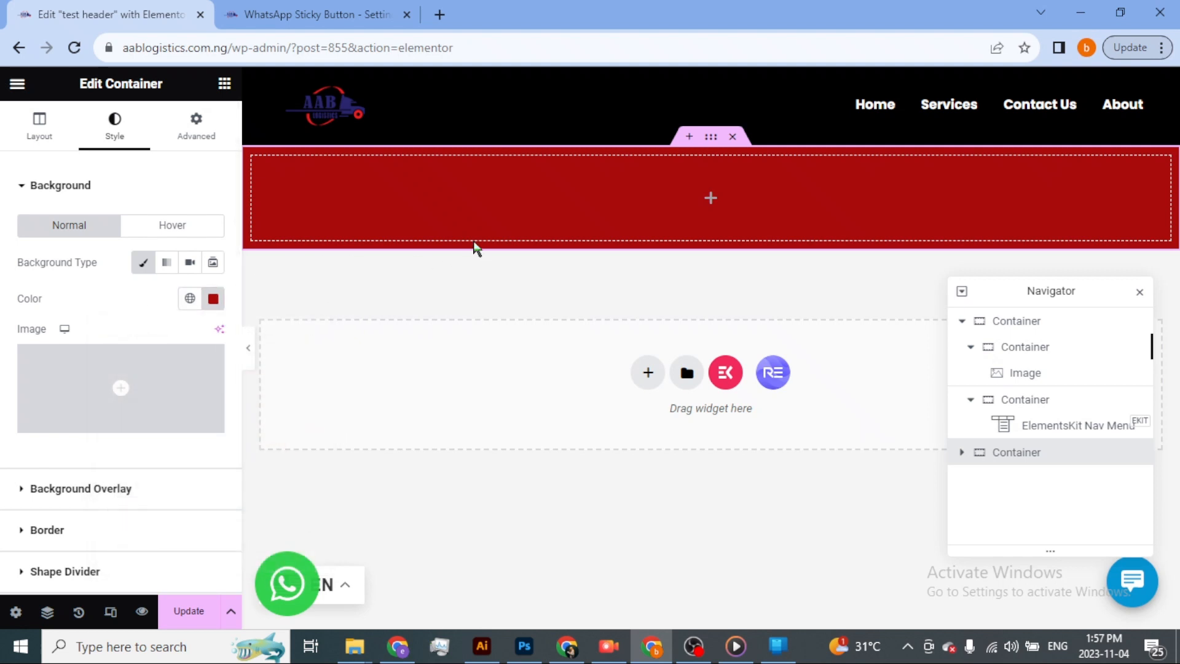
# Set the red container's minimum height to 100 vh.
pyautogui.click(474, 248)
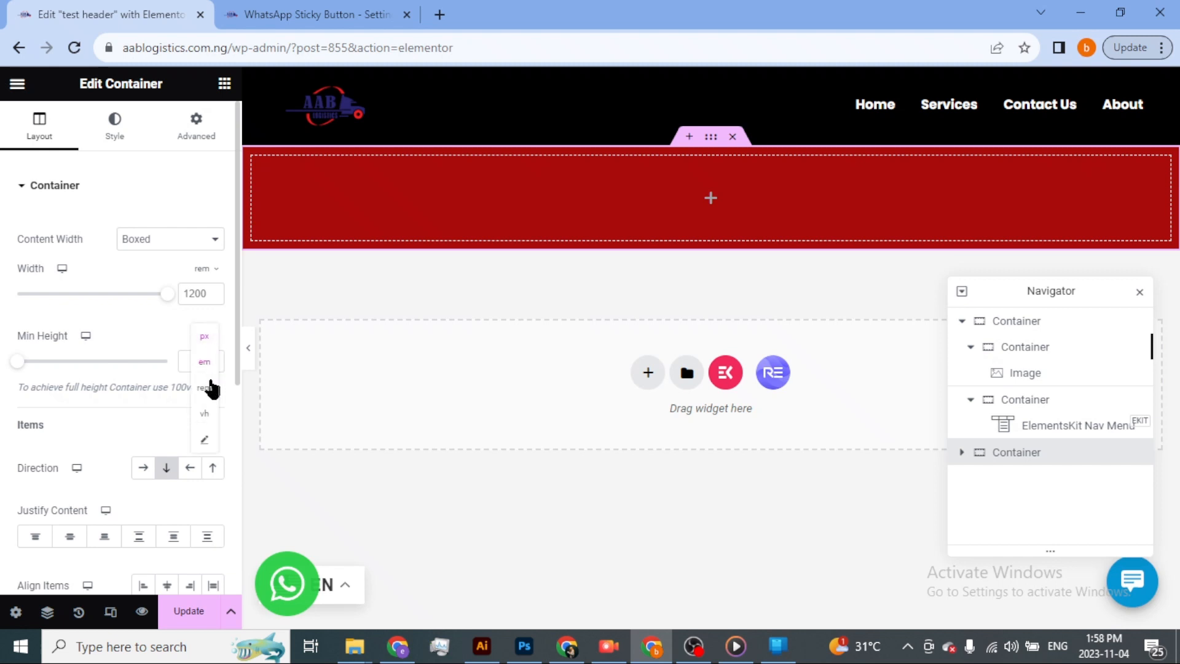
pyautogui.click(203, 413)
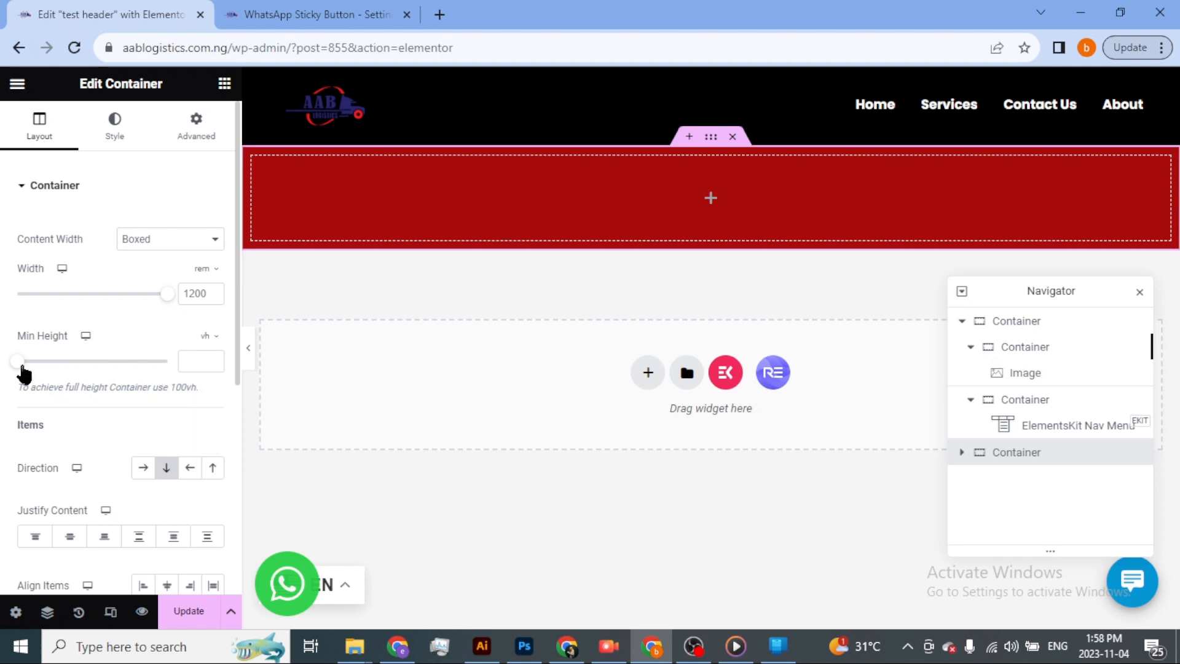
pyautogui.moveTo(22, 368); pyautogui.dragTo(175, 376)
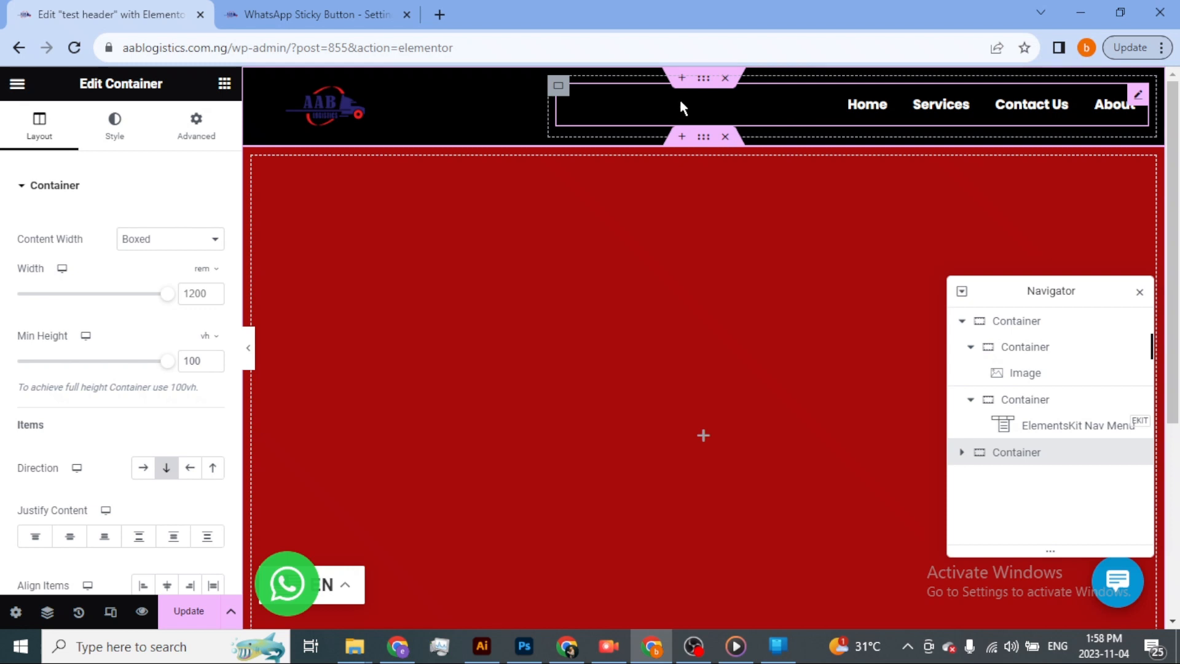
# Clear the black background color from the header's outer container.
pyautogui.click(707, 85)
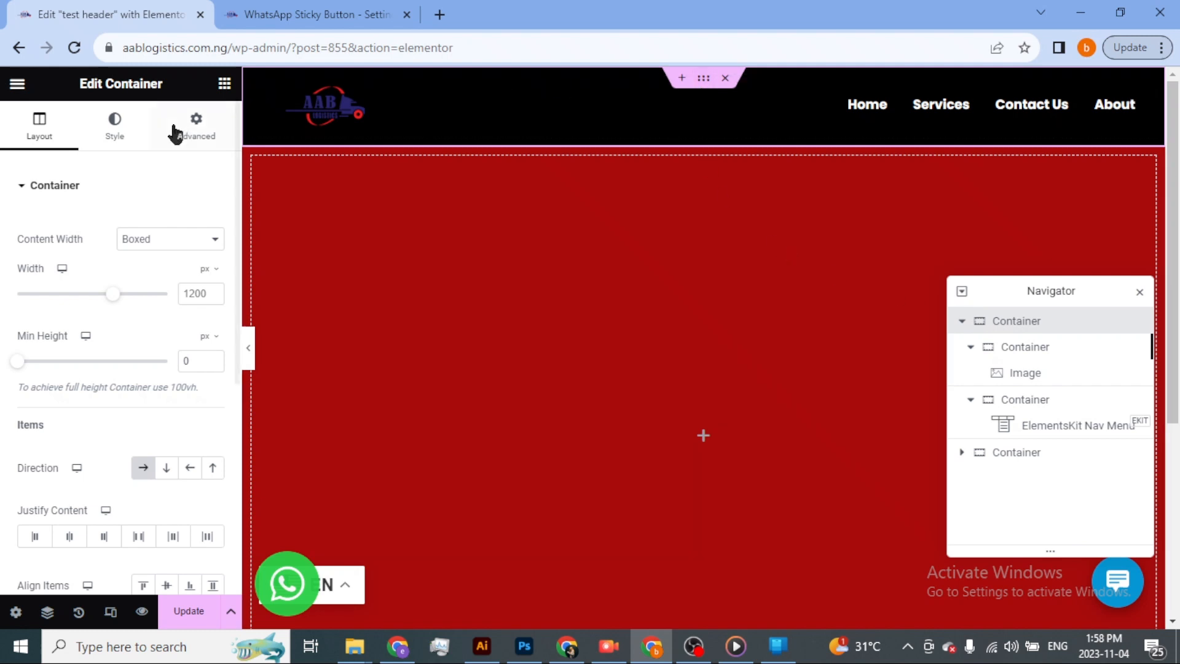
pyautogui.click(117, 134)
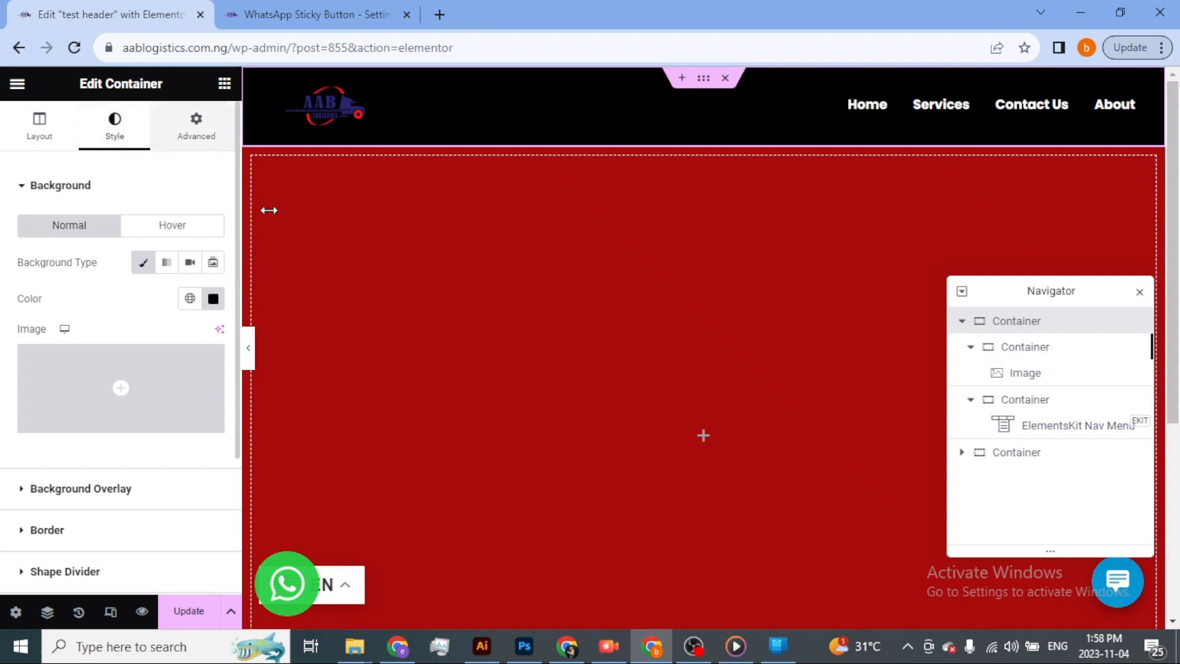
pyautogui.click(213, 300)
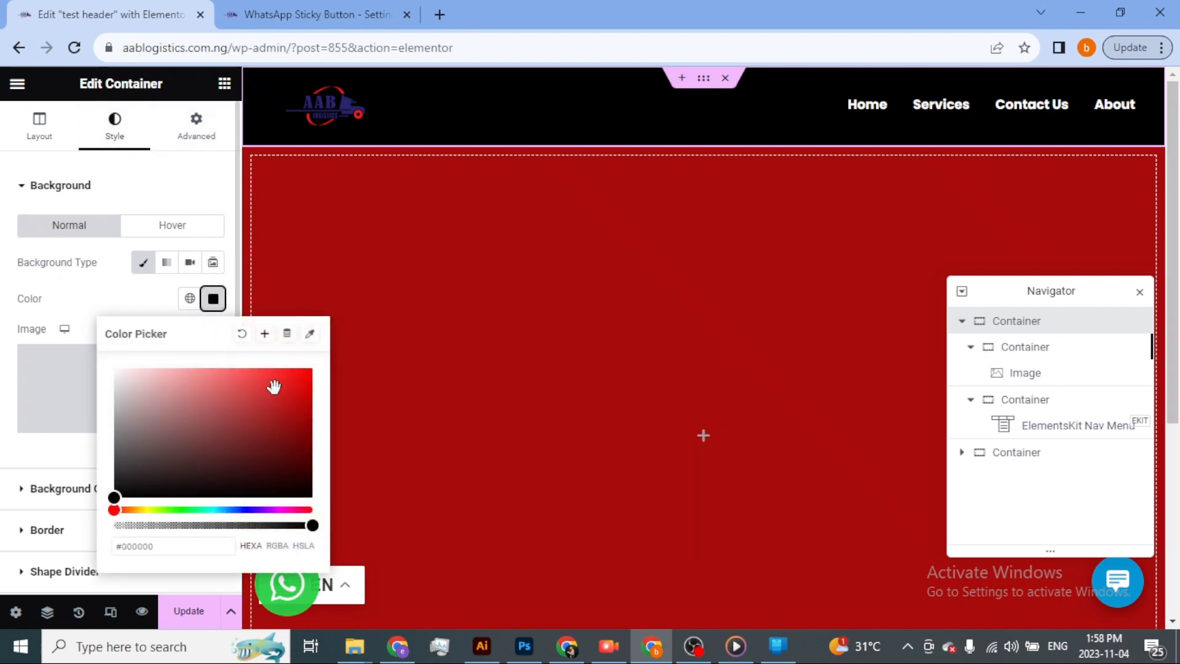
pyautogui.click(243, 335)
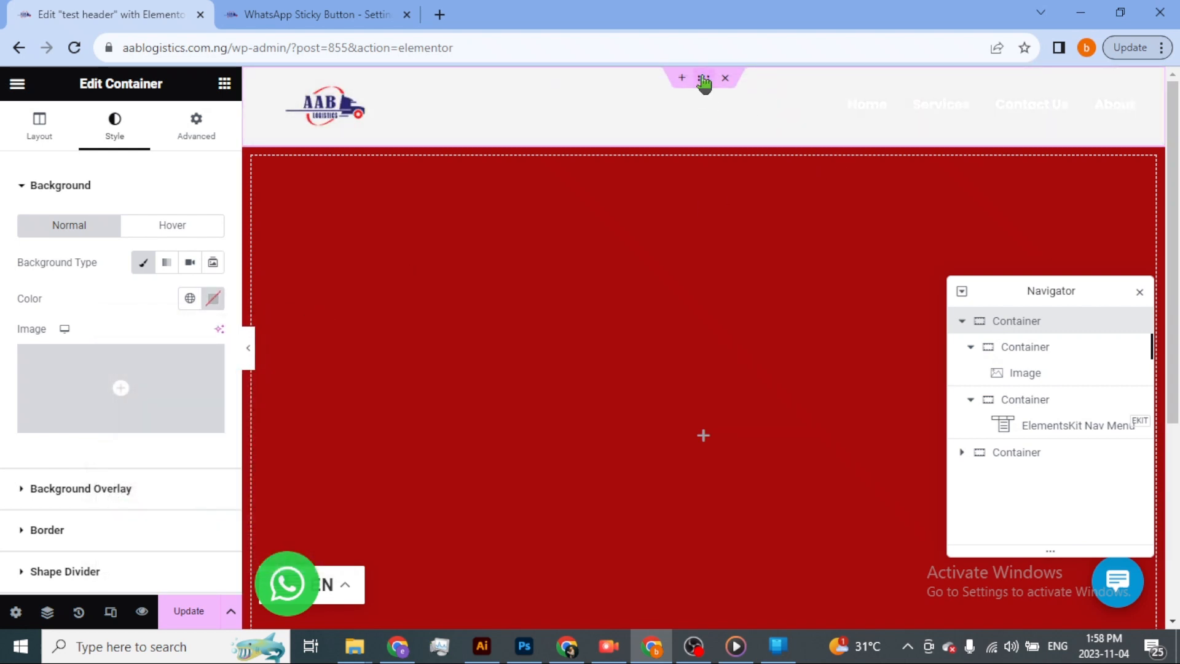
# Set the bottom margin of the header's outer container to -94 px.
pyautogui.click(197, 127)
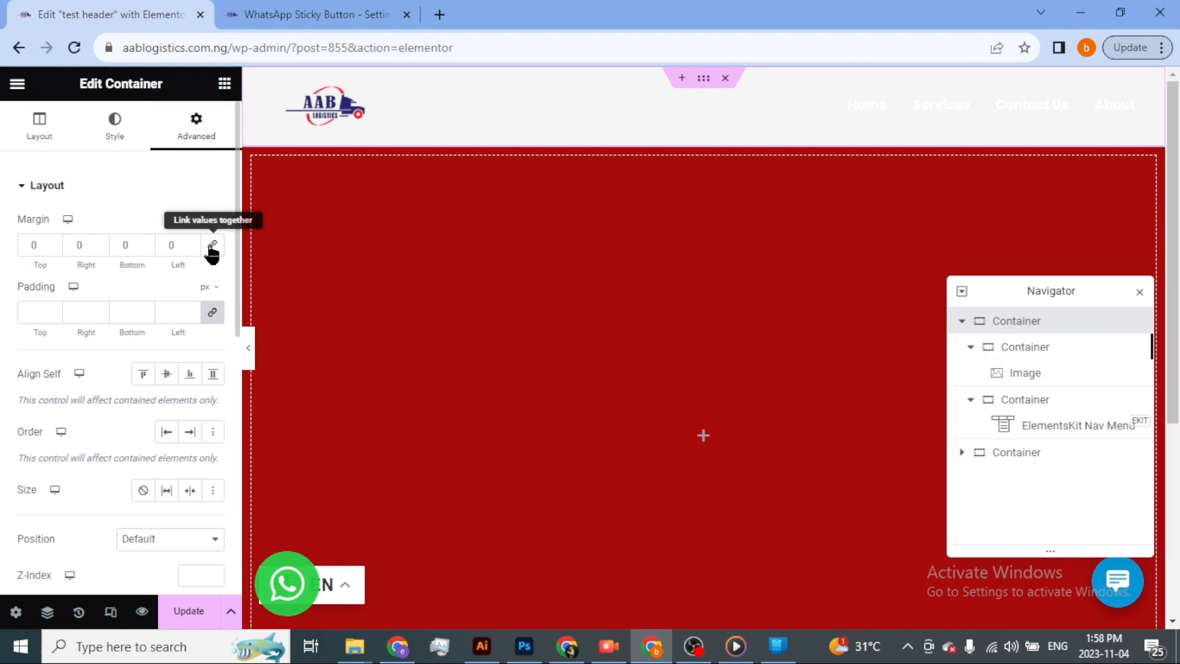
pyautogui.click(144, 240)
pyautogui.click(144, 252)
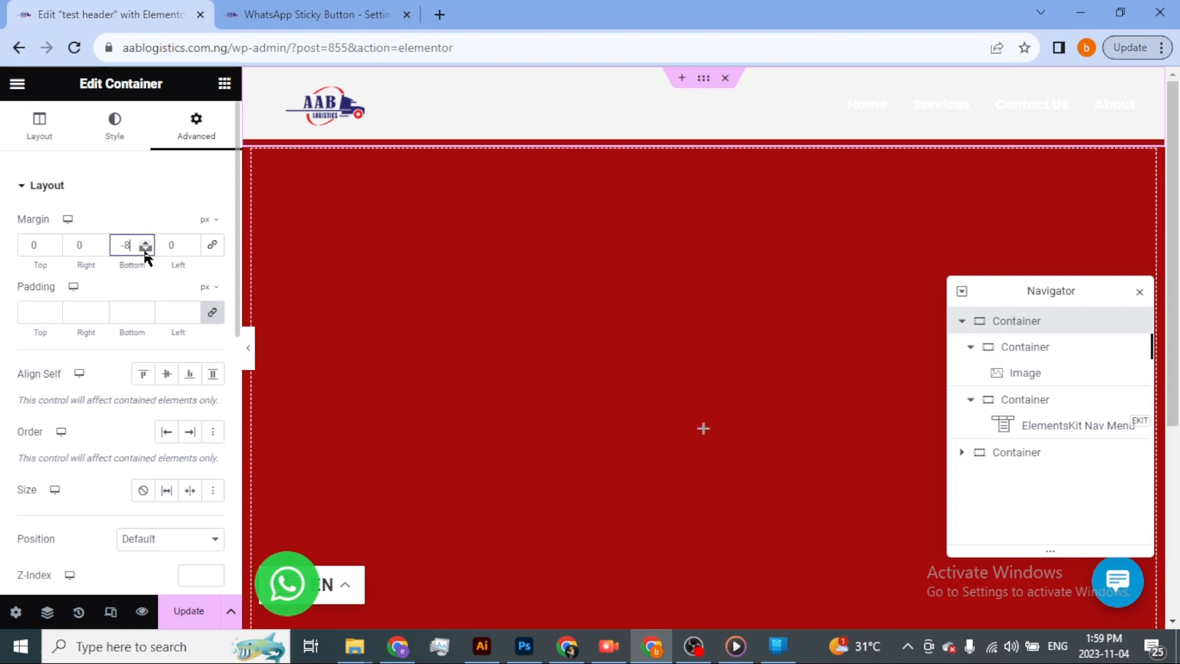
pyautogui.moveTo(145, 251); pyautogui.dragTo(145, 251)
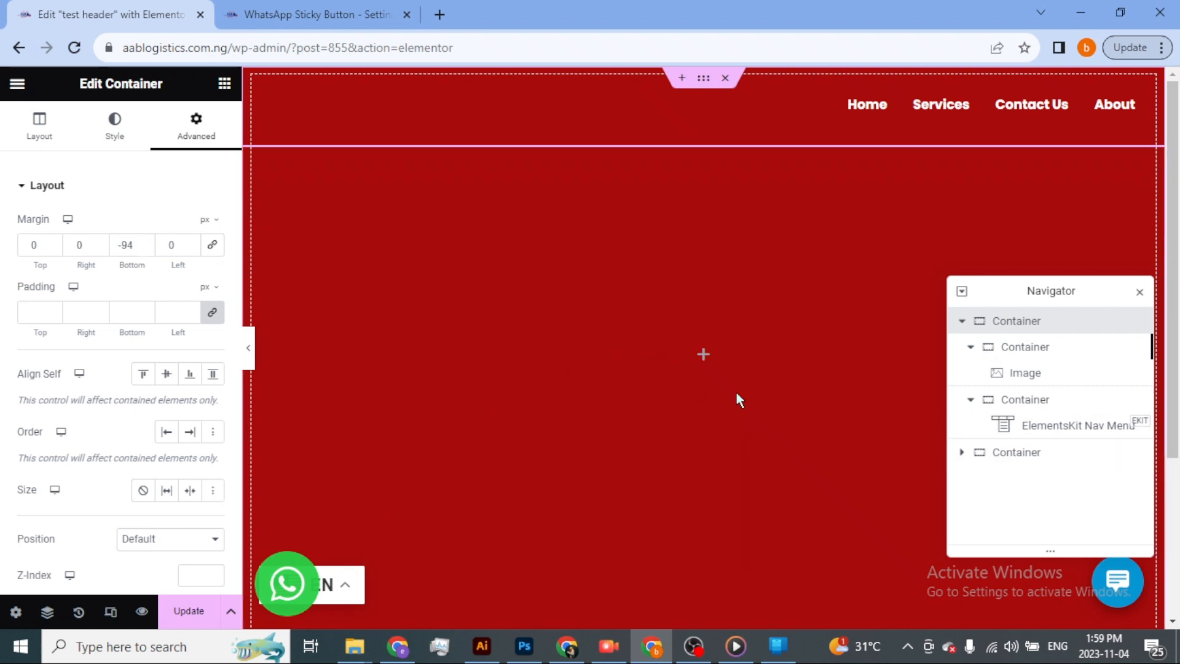
# Delete the red container below the header and save the header template.
pyautogui.click(1051, 456)
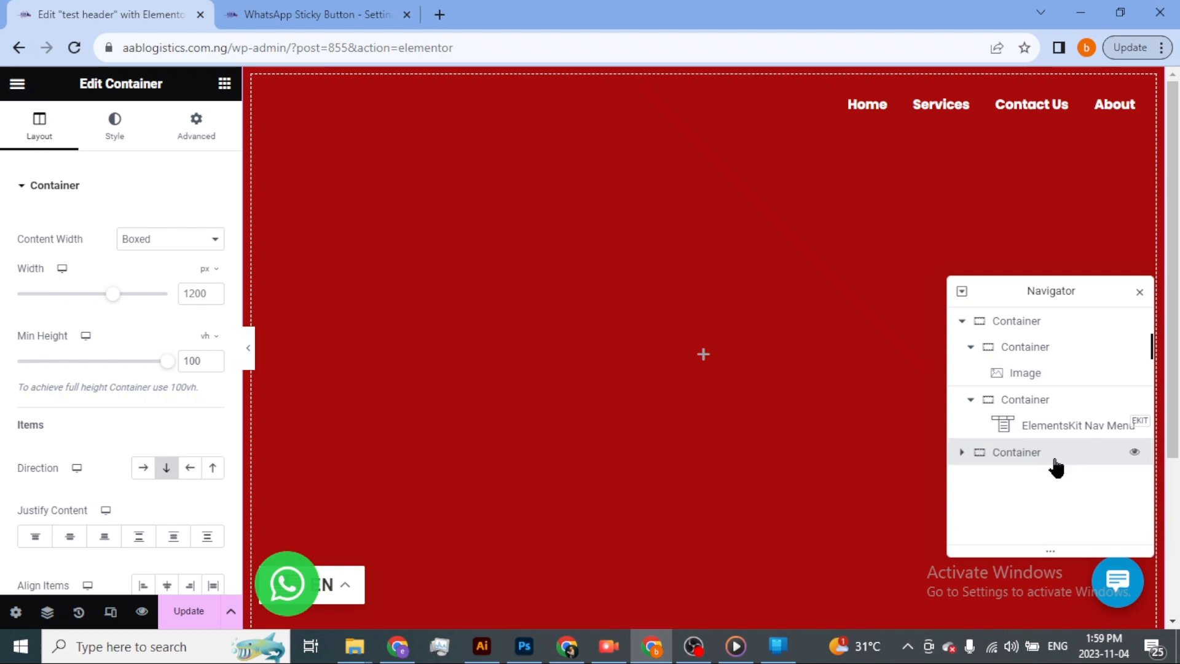
pyautogui.rightClick(560, 347)
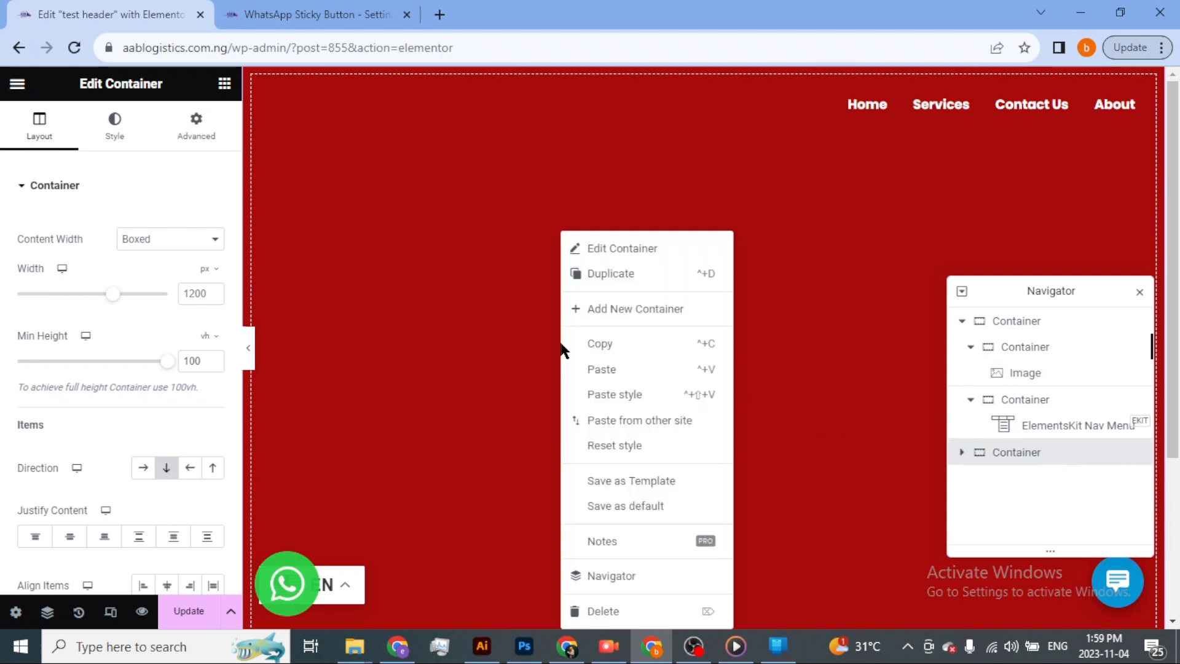
pyautogui.click(632, 613)
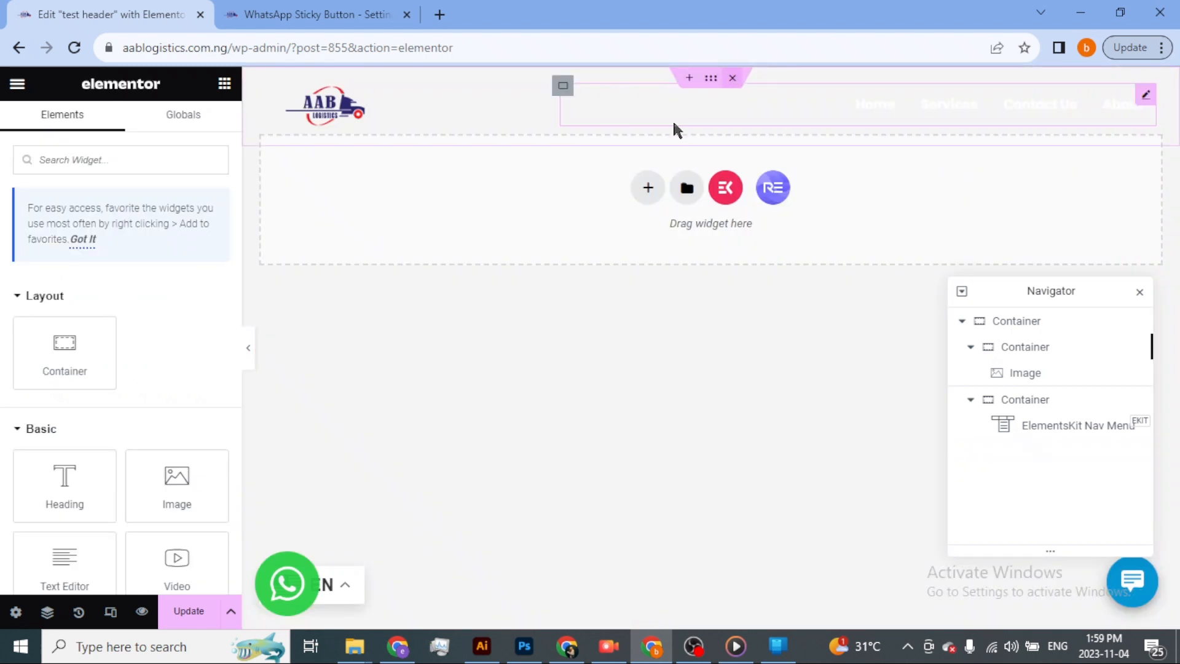
pyautogui.click(203, 614)
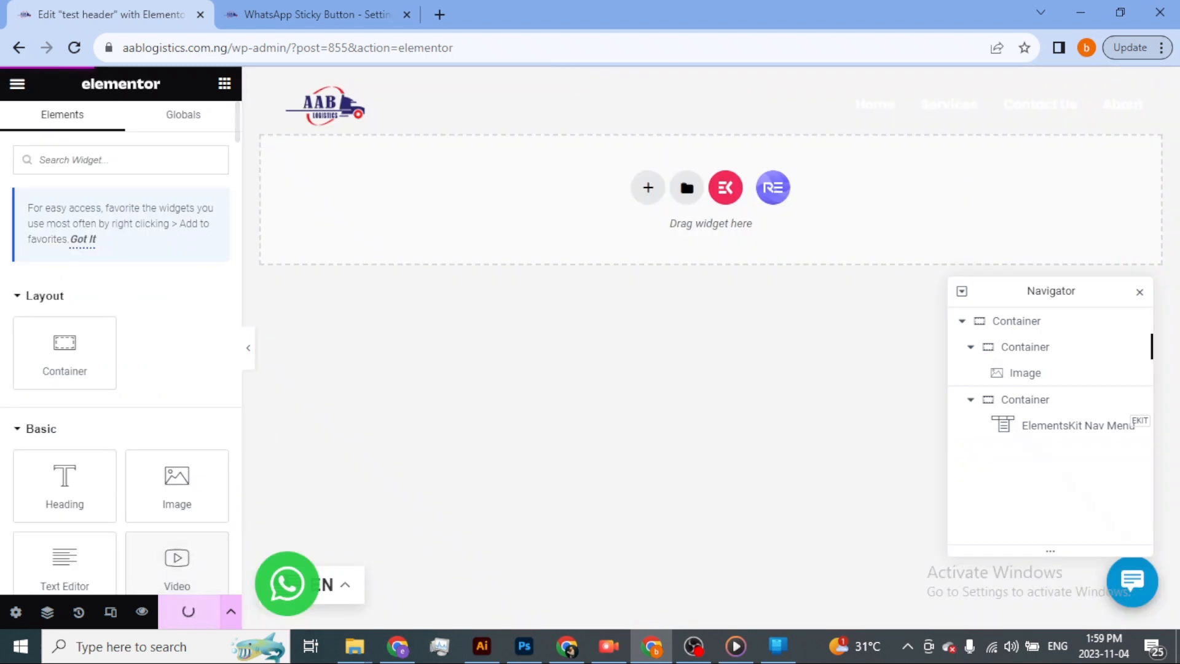
# Switch to the live homepage in the other browser window, reload it, and examine how the header overlays the hero section.
pyautogui.hotkey('alt', 'Tab')
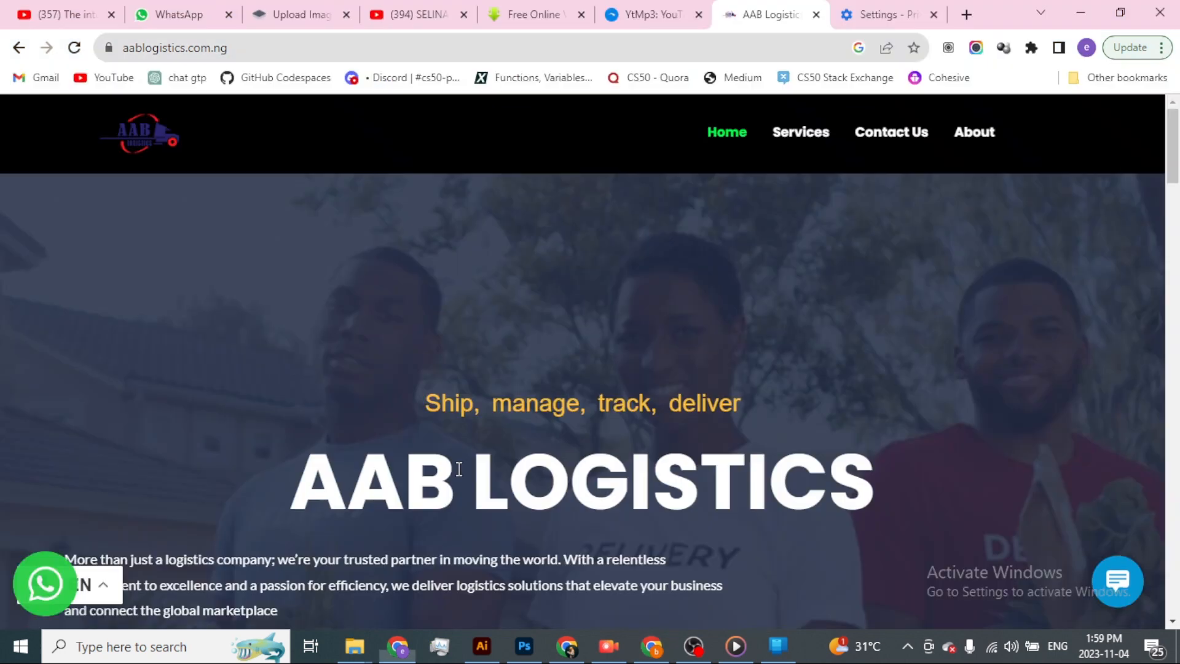
pyautogui.click(73, 48)
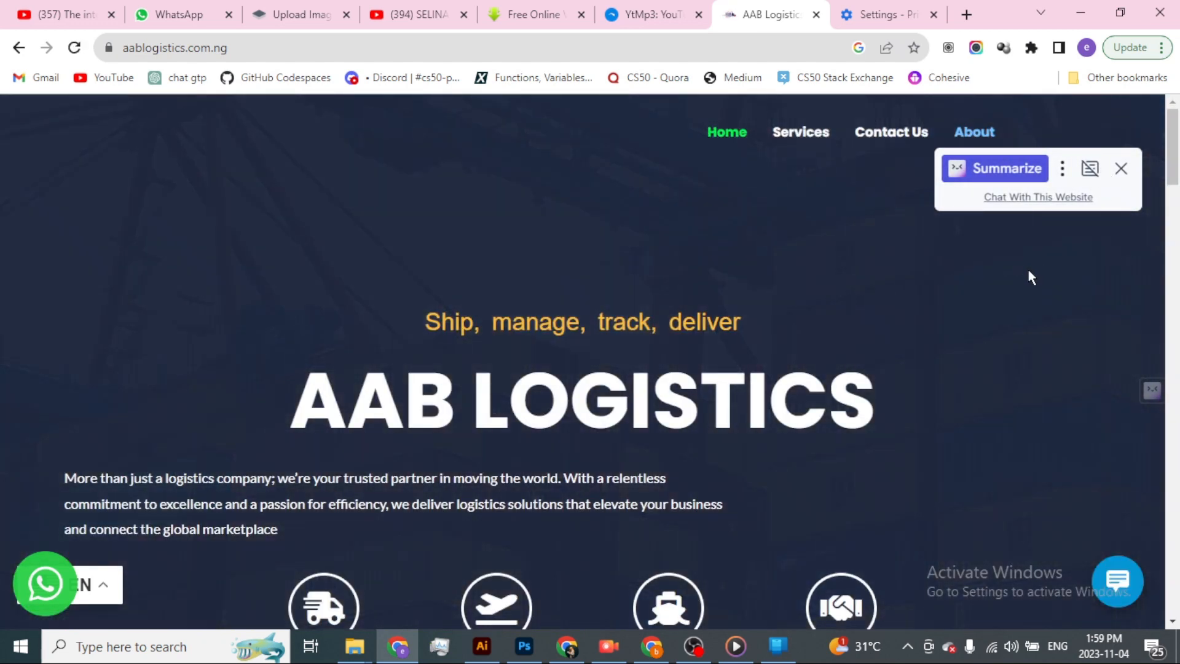
pyautogui.click(1120, 169)
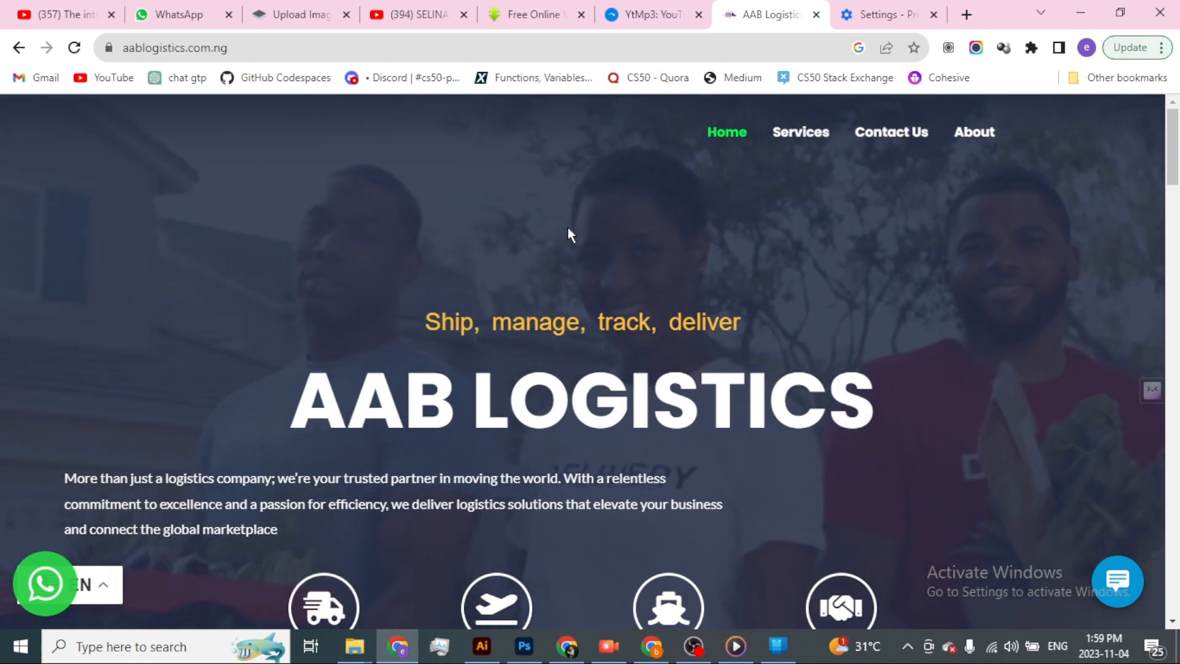
pyautogui.scroll(-2, 568, 228)
pyautogui.scroll(2, 570, 230)
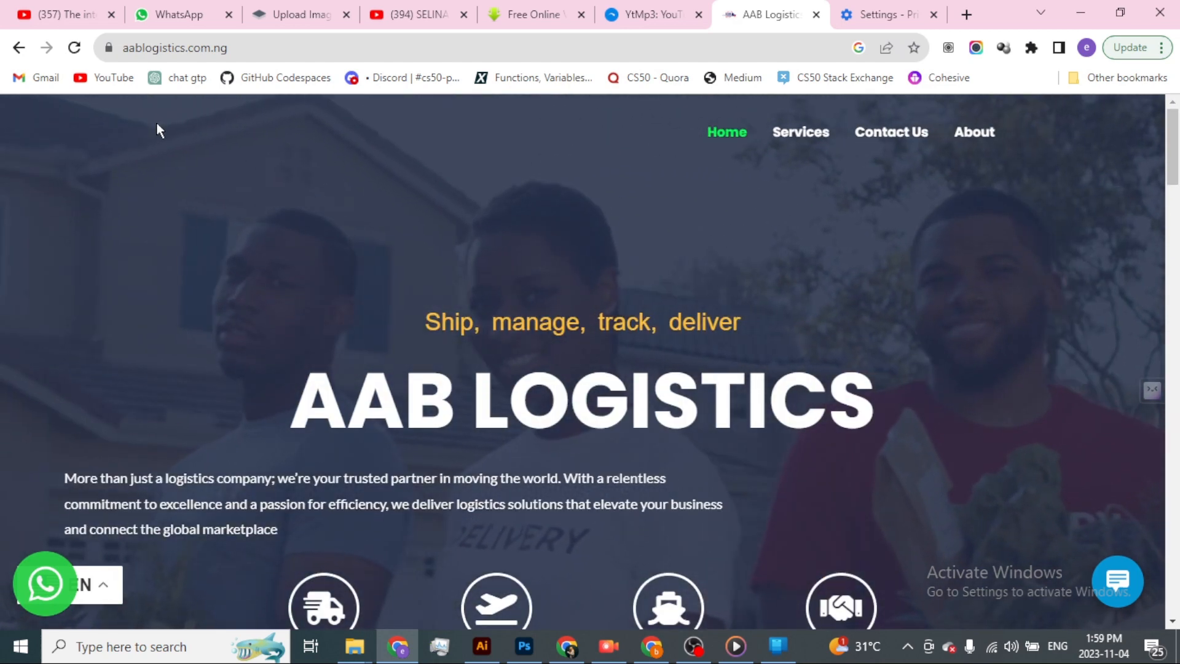
# Back in the Elementor editor, set the header's outer container Z-Index to 1 and save the template.
pyautogui.hotkey('alt', 'Tab')
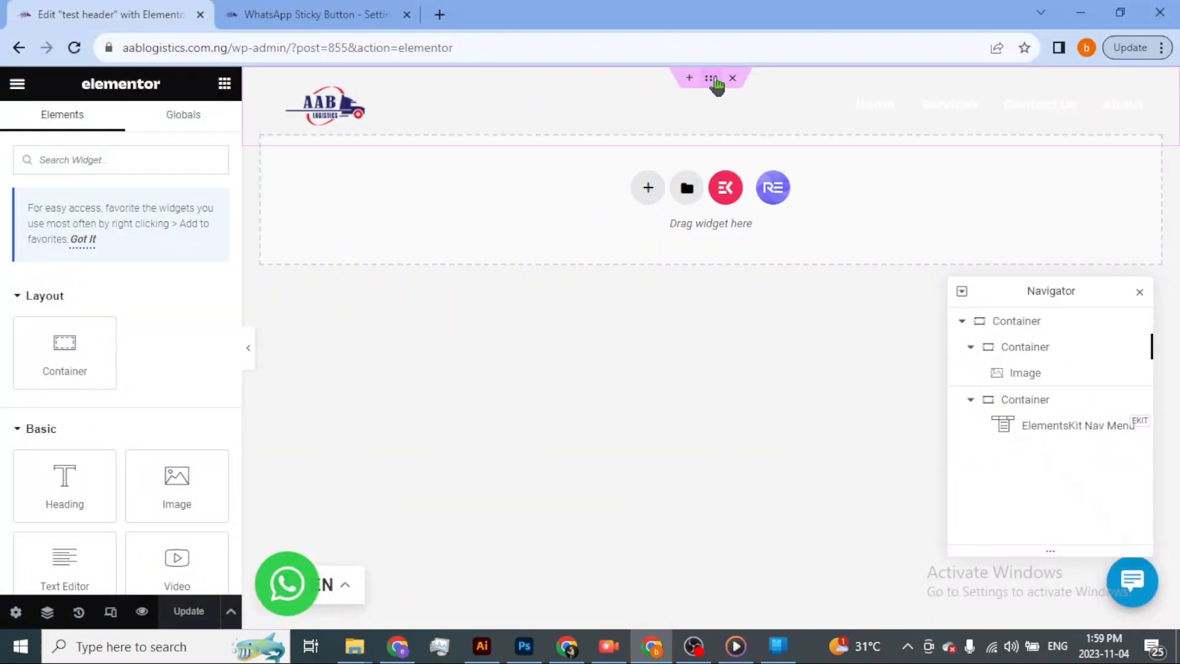
pyautogui.click(710, 79)
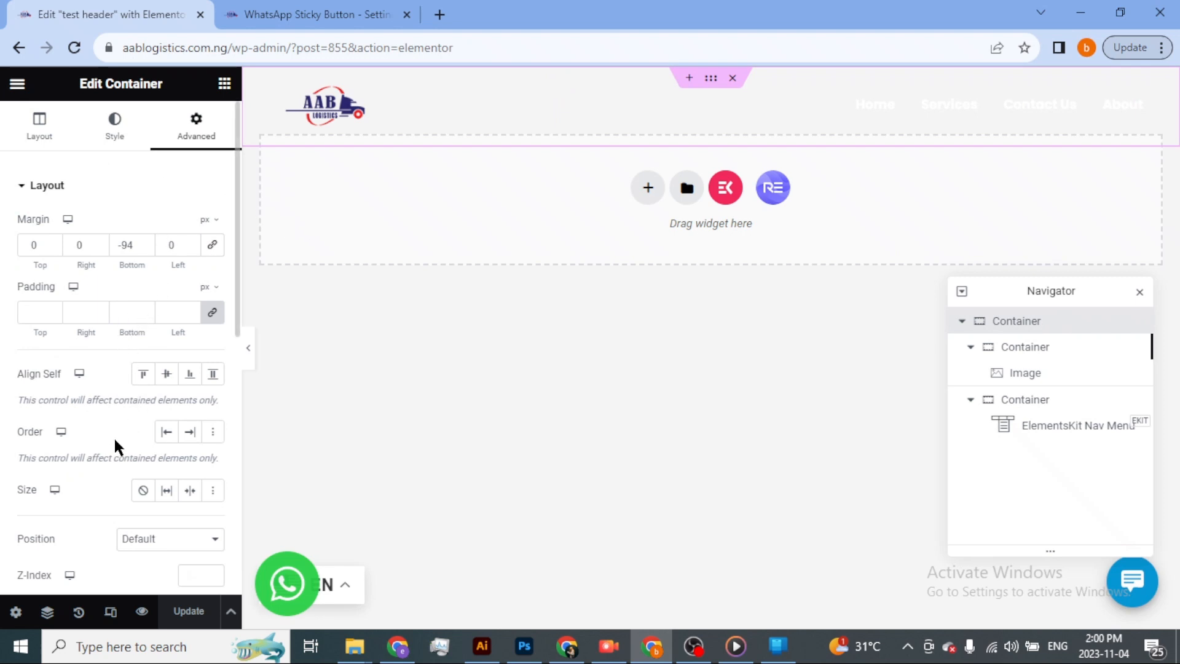
pyautogui.scroll(-3, 61, 547)
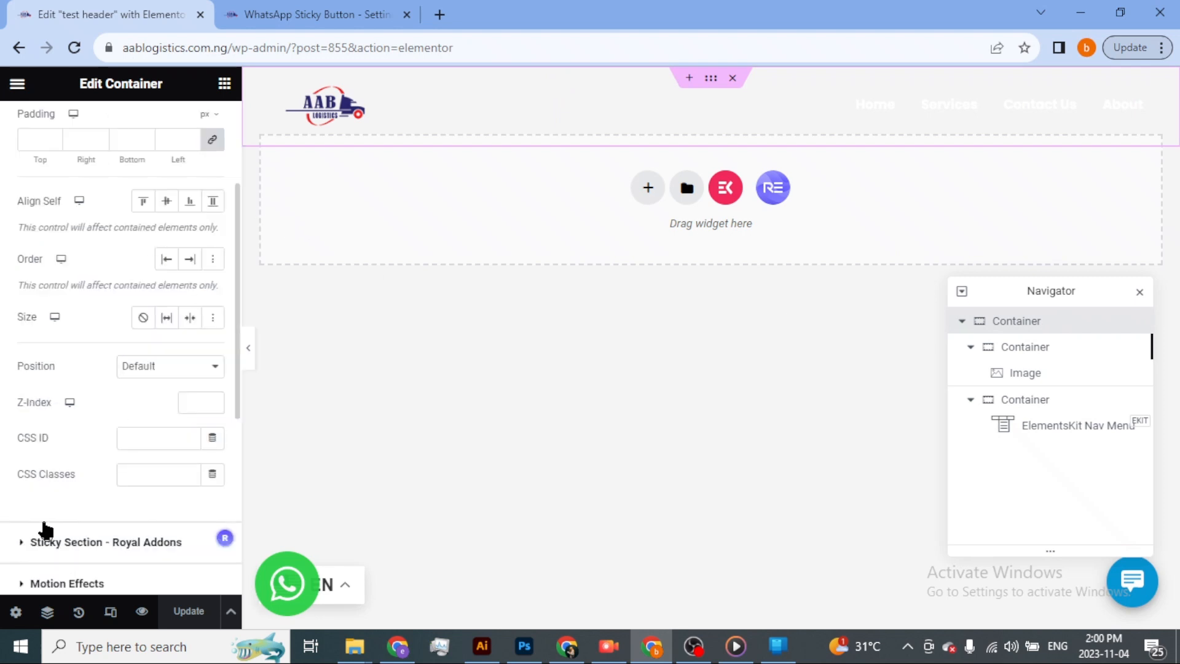
pyautogui.click(213, 400)
pyautogui.click(190, 615)
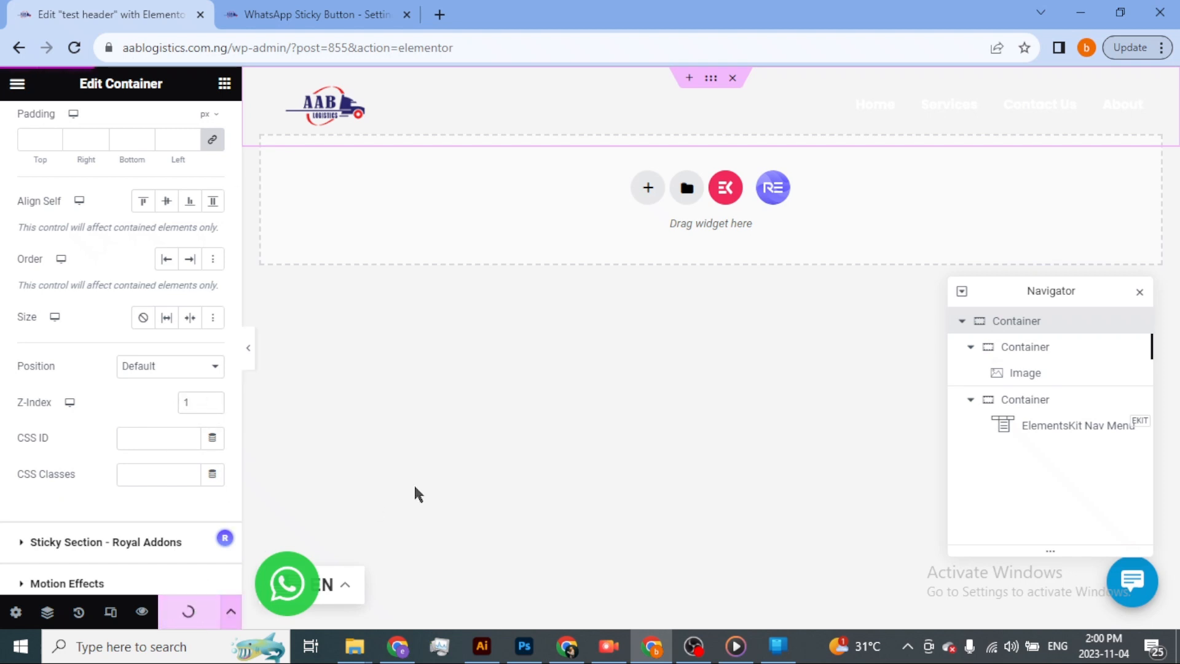
# Reload the live homepage in the other window and check the logo and navigation over the hero section.
pyautogui.hotkey('alt', 'Tab')
pyautogui.click(74, 47)
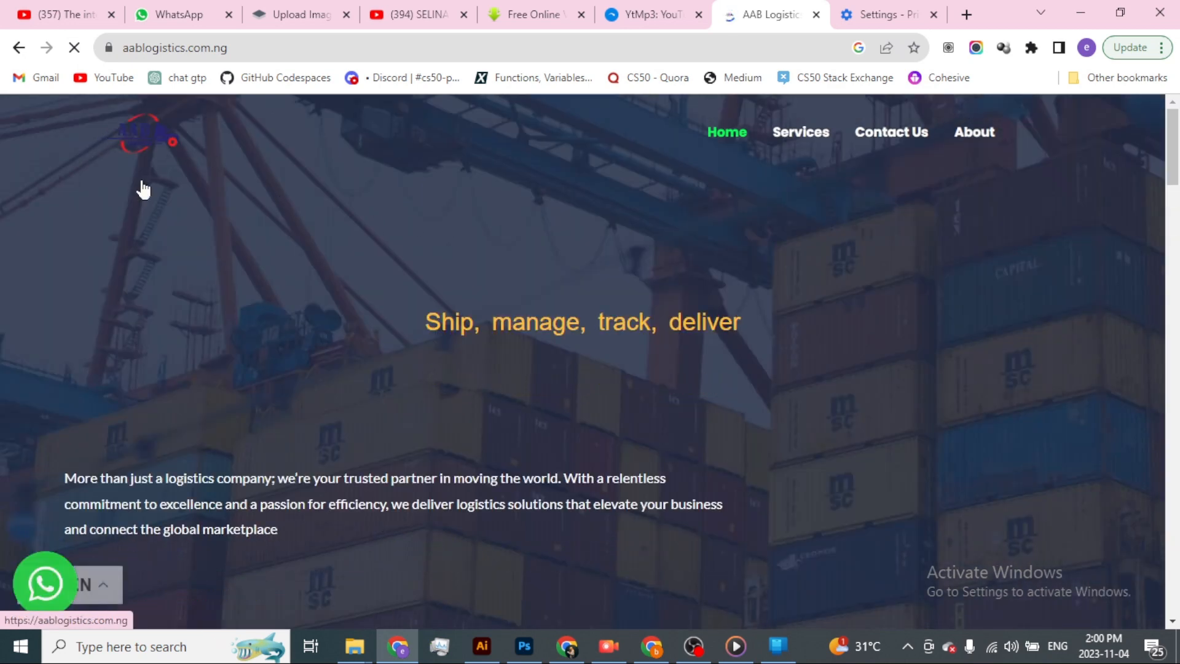
pyautogui.scroll(-5, 443, 271)
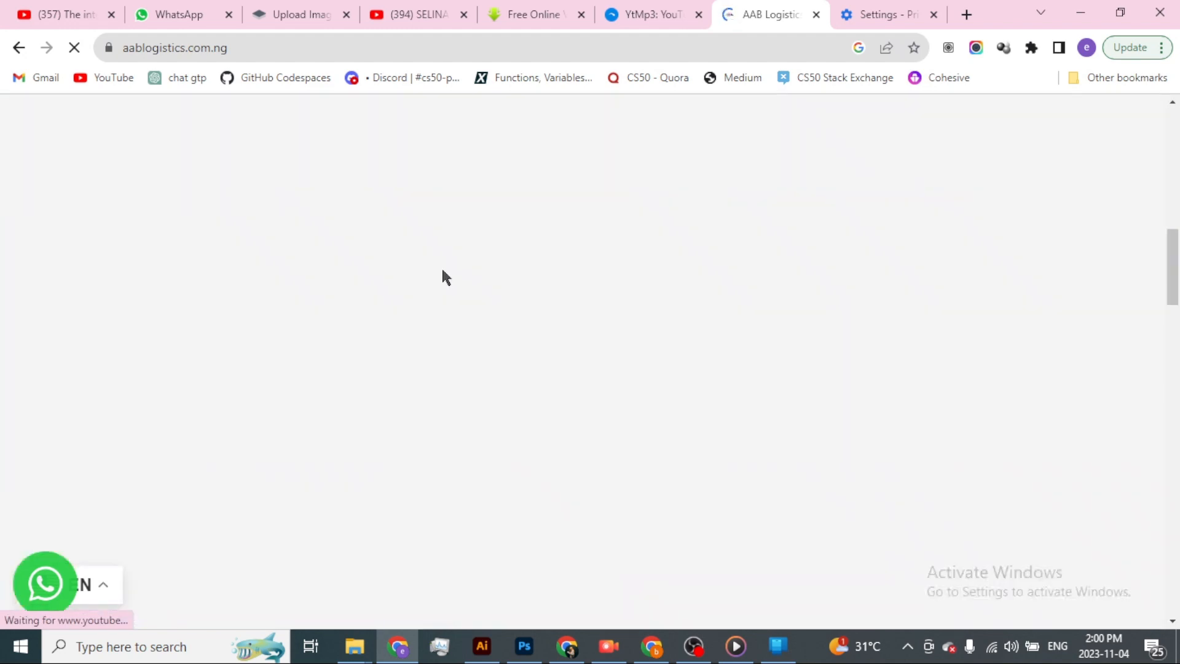
pyautogui.scroll(5, 444, 270)
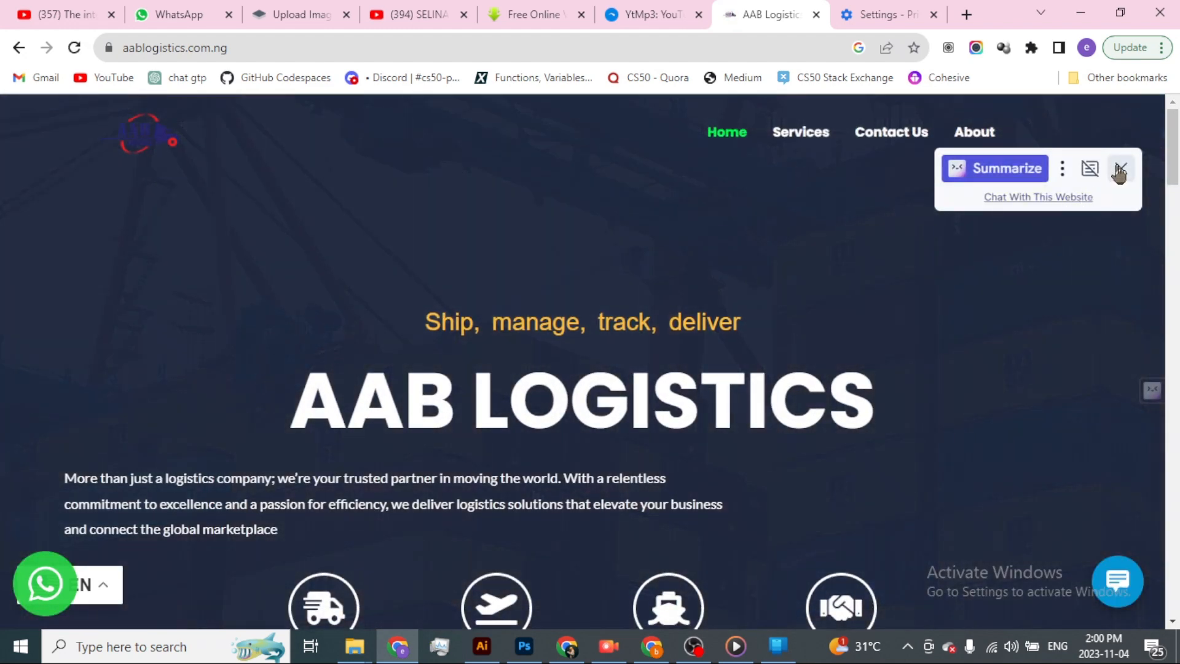
pyautogui.click(1120, 169)
# Return to the Elementor editor, collapse the two nested containers in the structure tree and select the outer header container.
pyautogui.hotkey('alt', 'Tab')
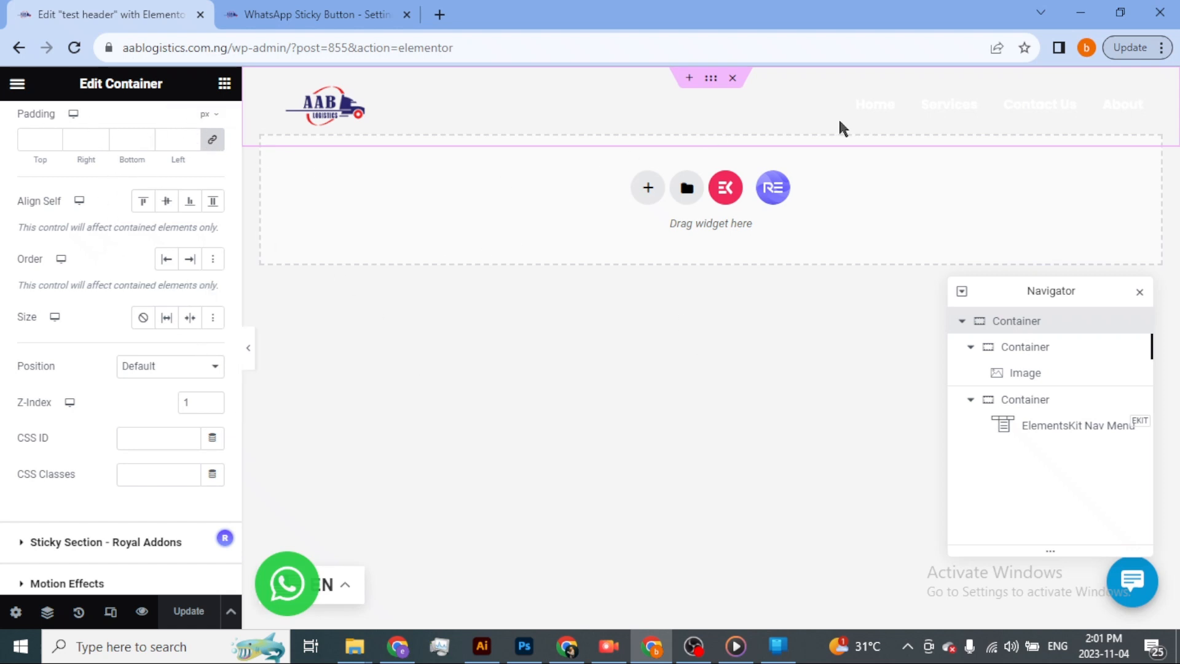
pyautogui.doubleClick(1035, 321)
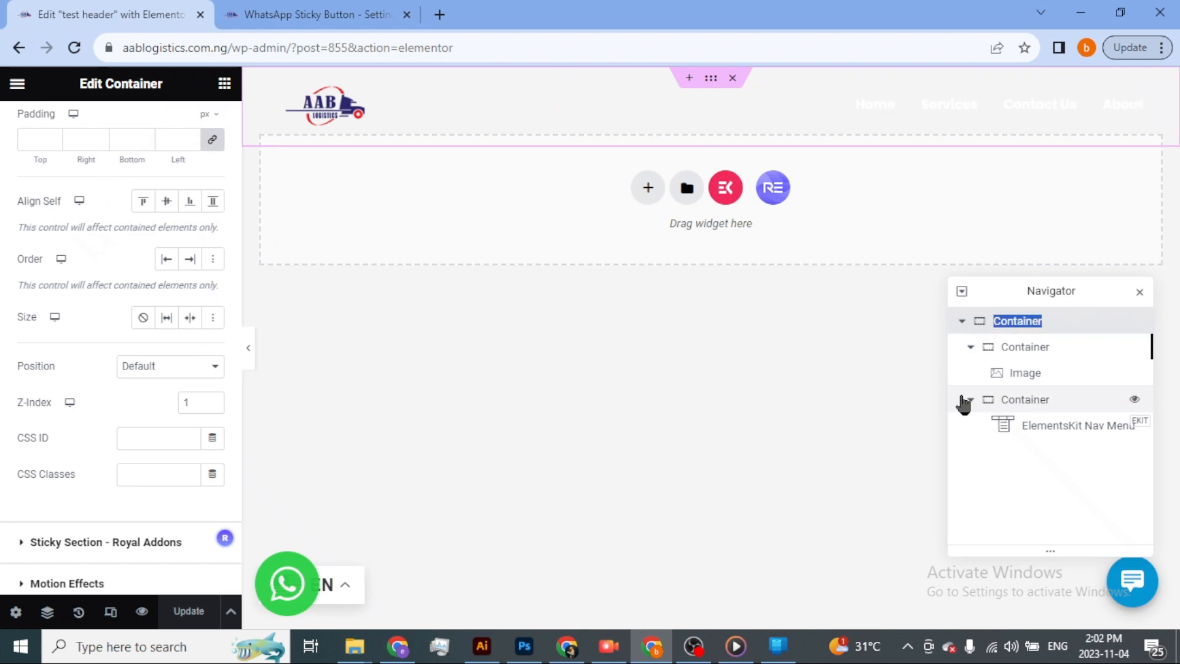
pyautogui.click(979, 397)
pyautogui.click(979, 348)
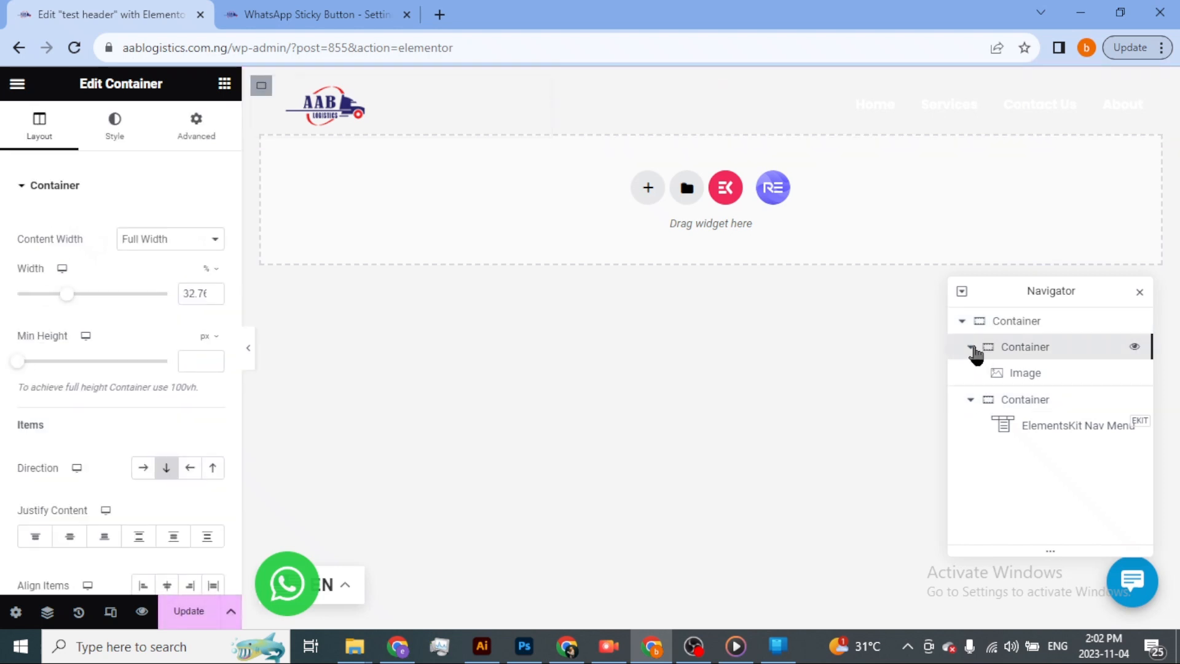
pyautogui.click(971, 348)
pyautogui.click(970, 373)
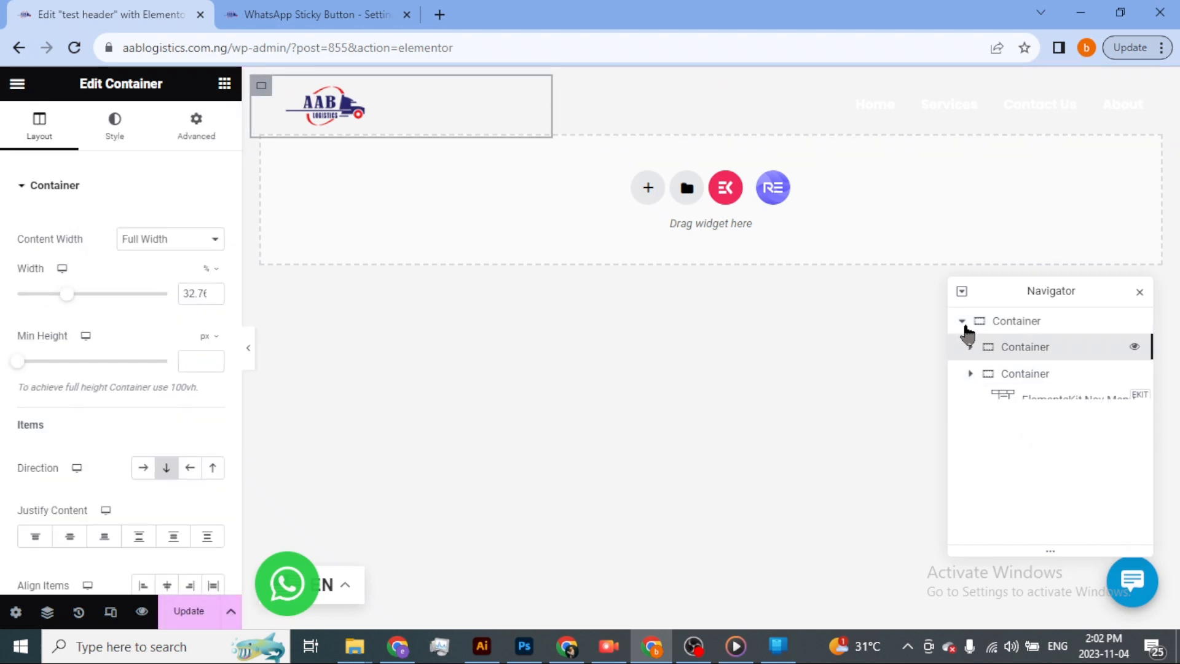
pyautogui.click(1001, 322)
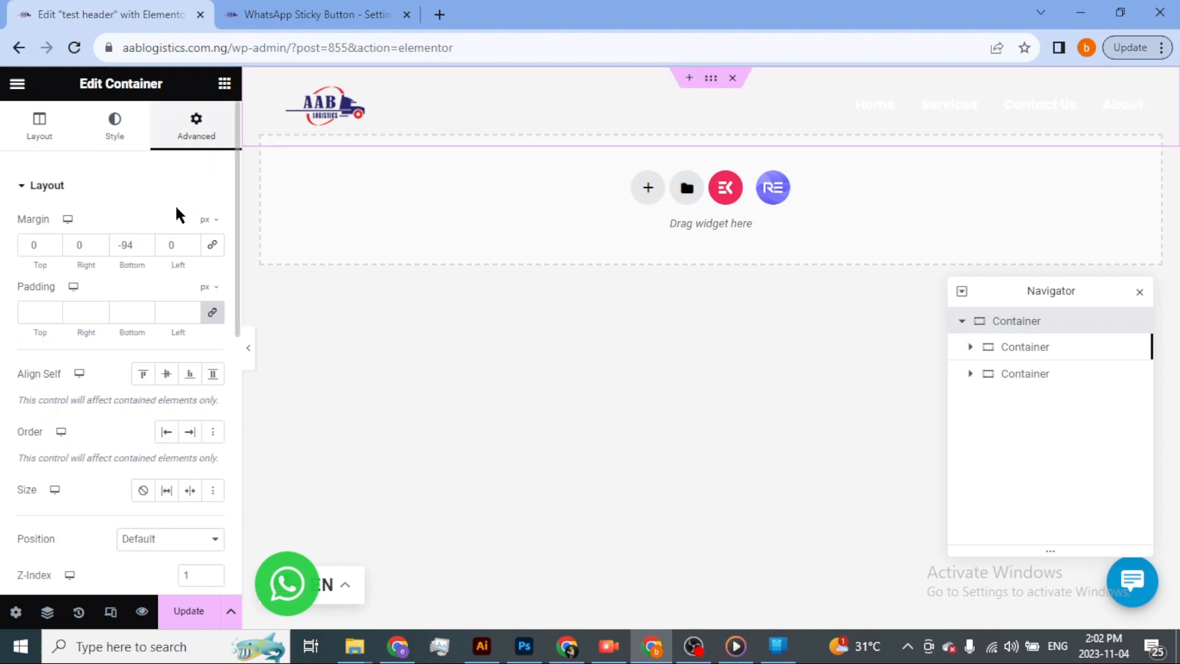
# Enable Sticky Header Effects on the outer container with a scroll distance of 106 px and turn on Transparent Header.
pyautogui.click(25, 186)
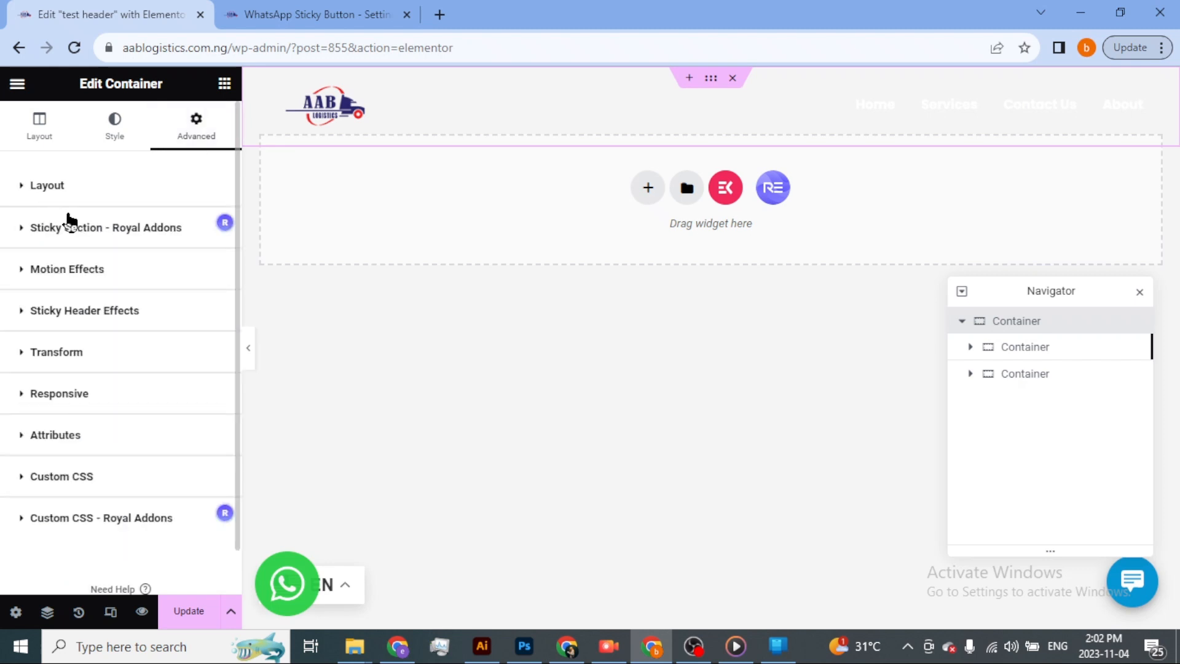
pyautogui.click(22, 313)
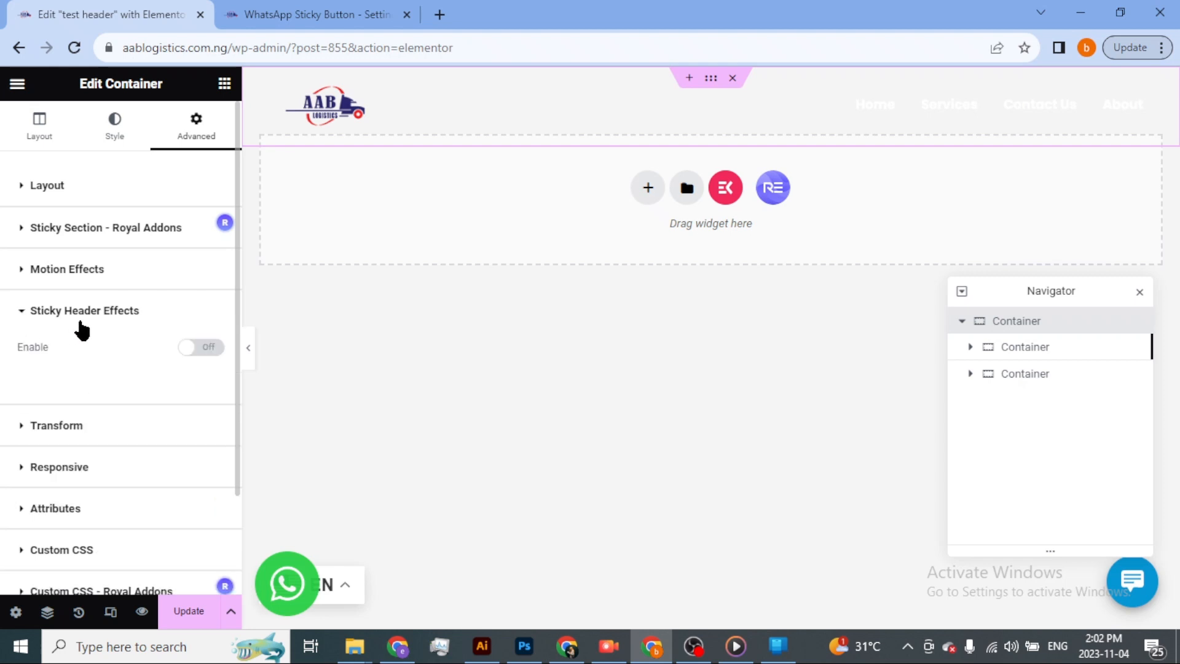
pyautogui.click(203, 347)
pyautogui.scroll(-3, 138, 387)
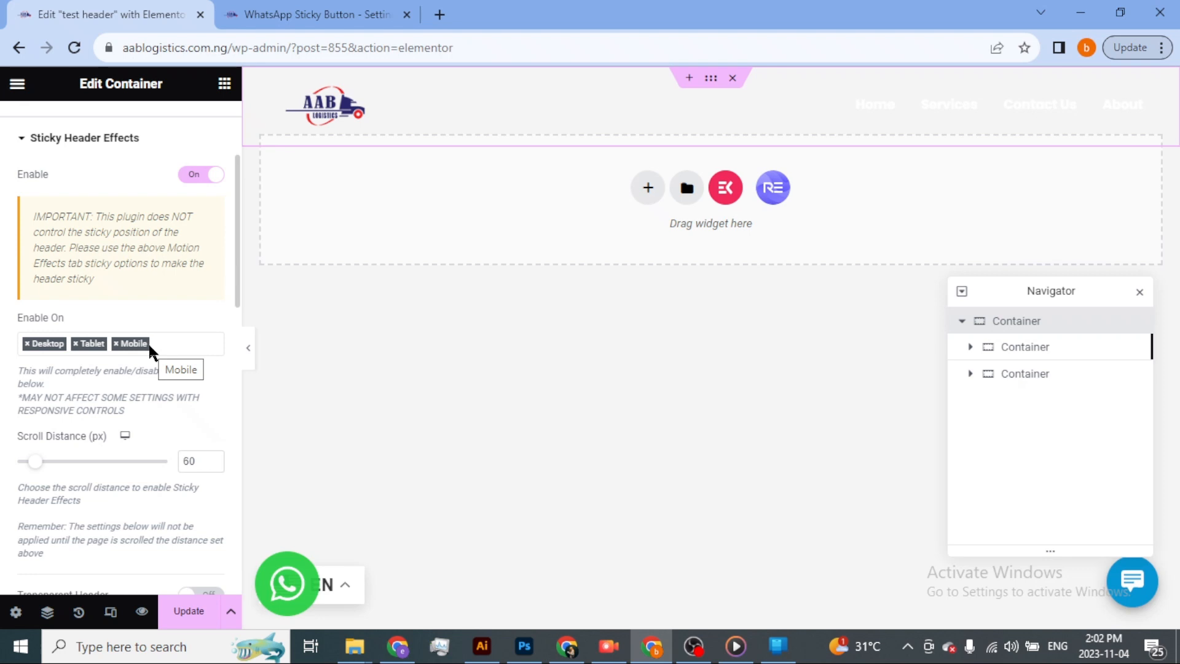
pyautogui.scroll(-3, 150, 338)
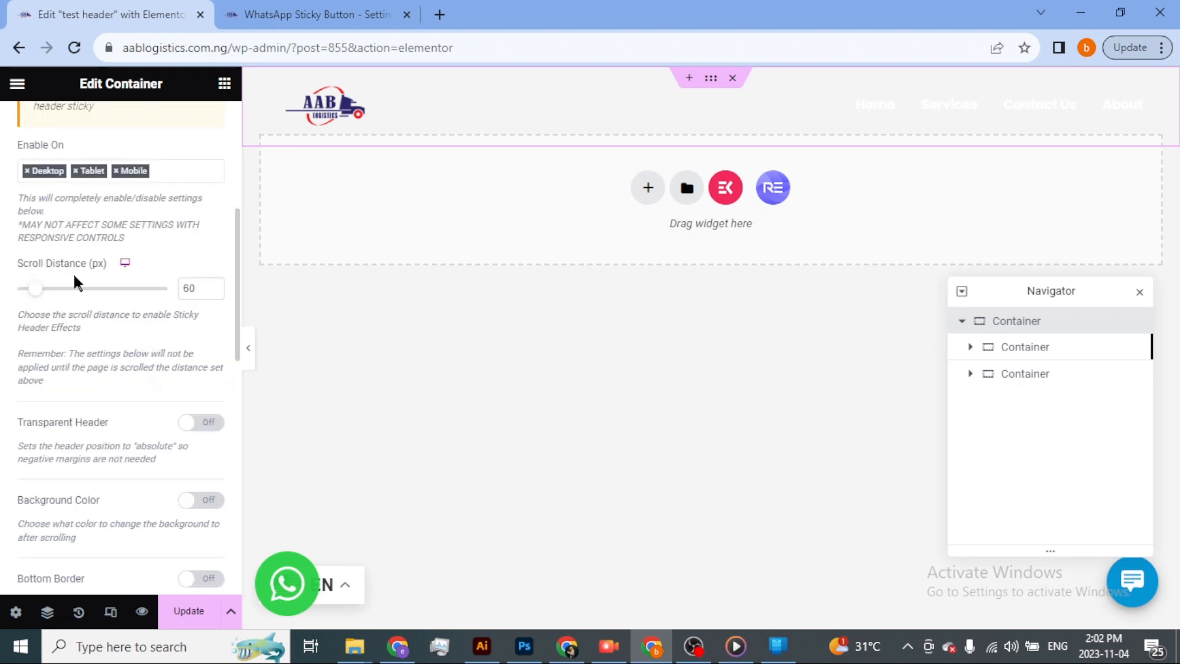
pyautogui.moveTo(29, 298); pyautogui.dragTo(47, 303)
pyautogui.click(198, 425)
# Enable the after-scroll background color in Sticky Header Effects and set it to semi-transparent near-black, #10010180.
pyautogui.scroll(-3, 135, 405)
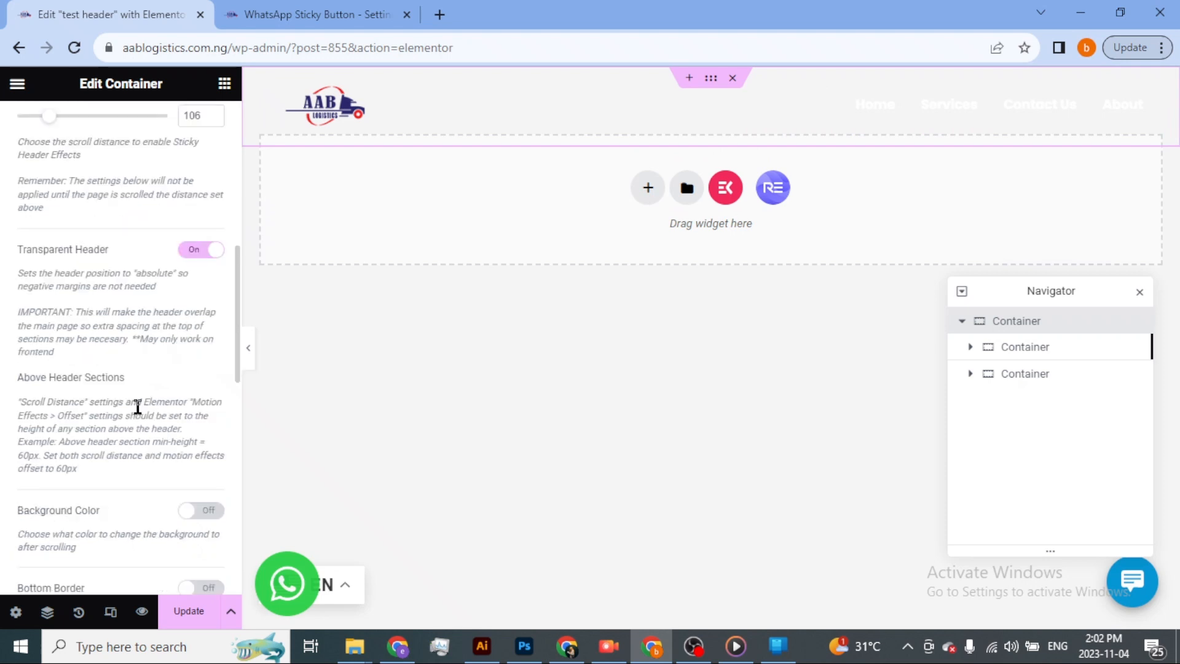
pyautogui.scroll(-3, 137, 406)
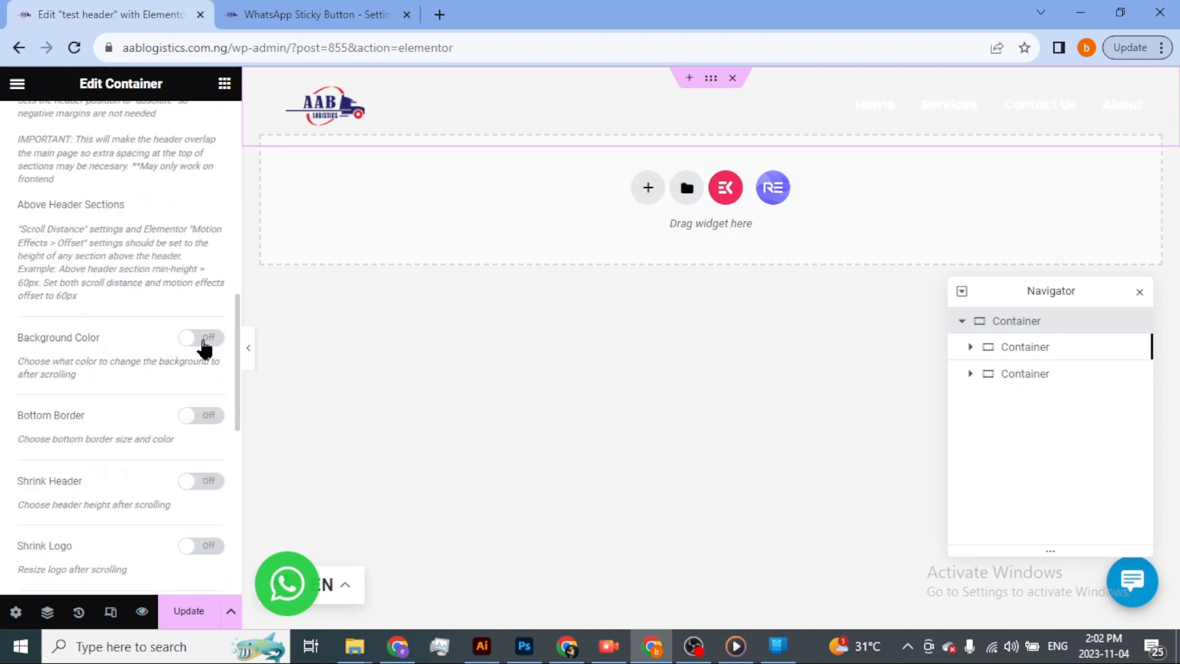
pyautogui.scroll(3, 177, 325)
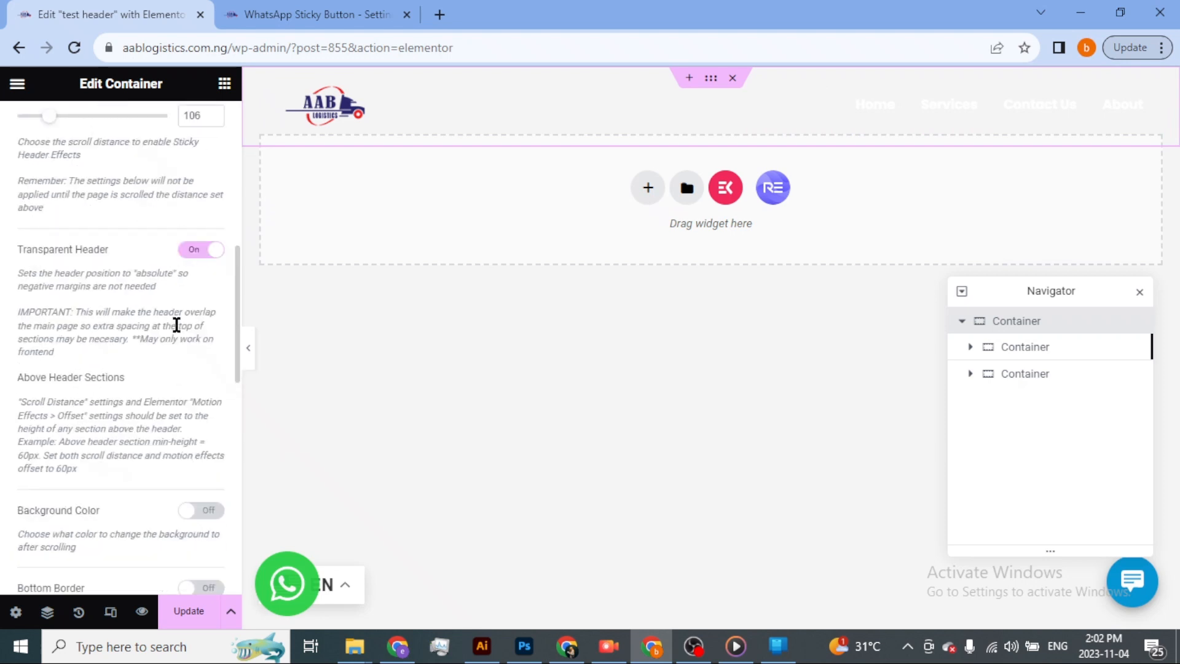
pyautogui.click(205, 507)
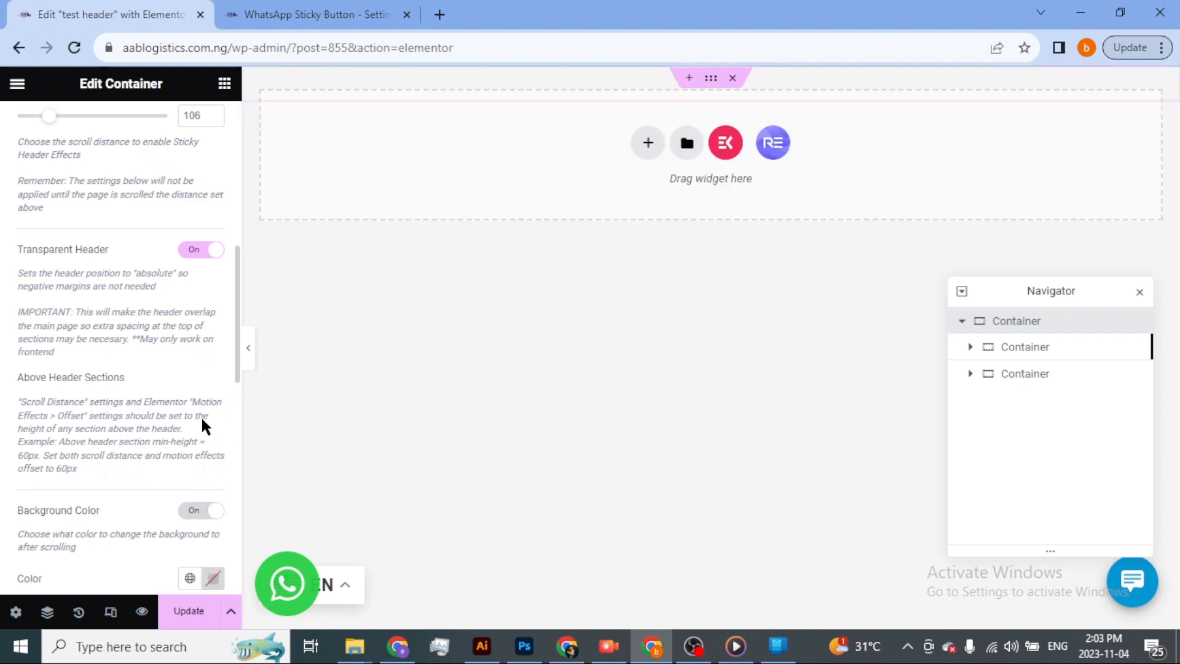
pyautogui.scroll(-3, 180, 416)
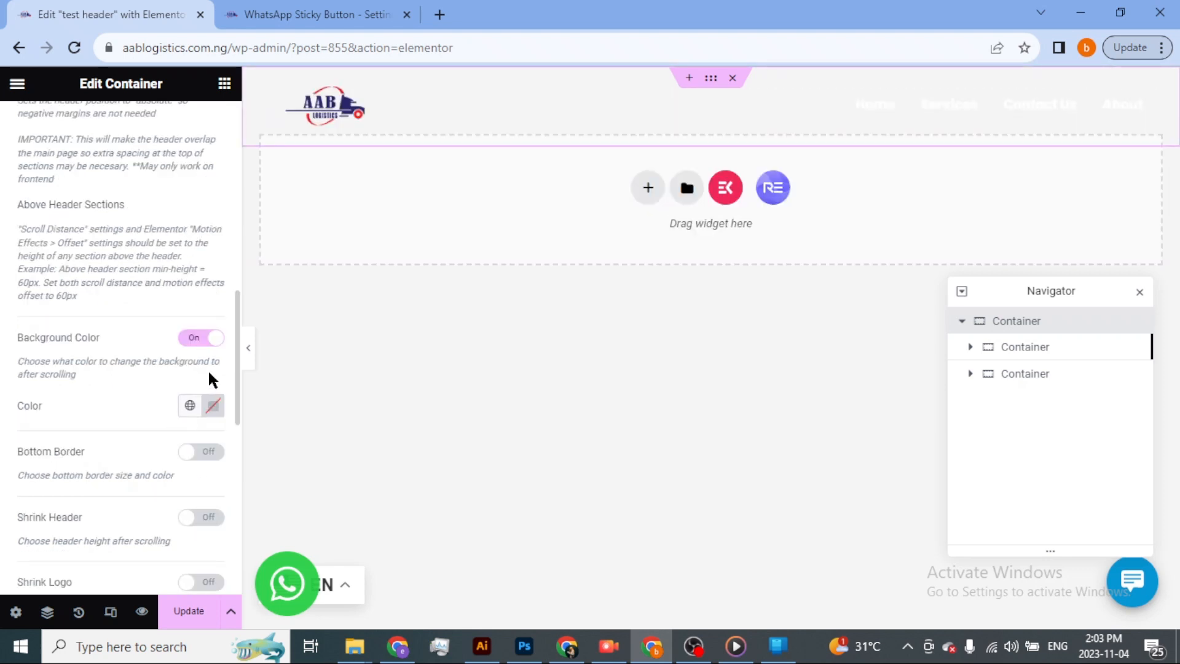
pyautogui.click(215, 407)
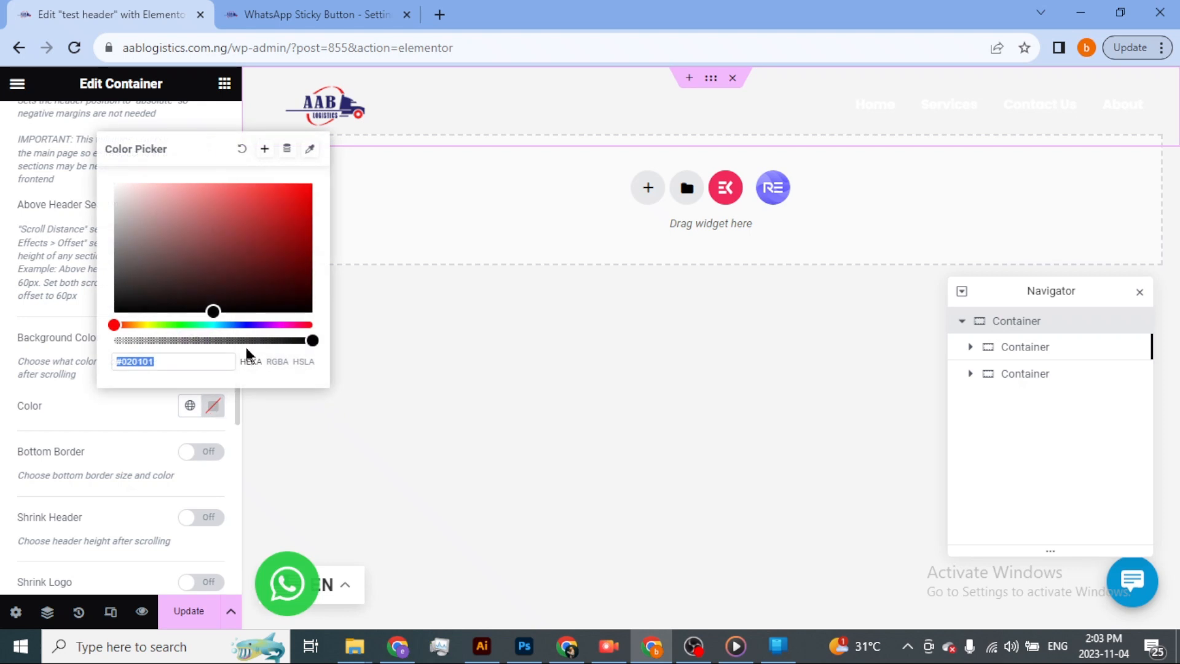
pyautogui.moveTo(258, 307); pyautogui.dragTo(304, 306)
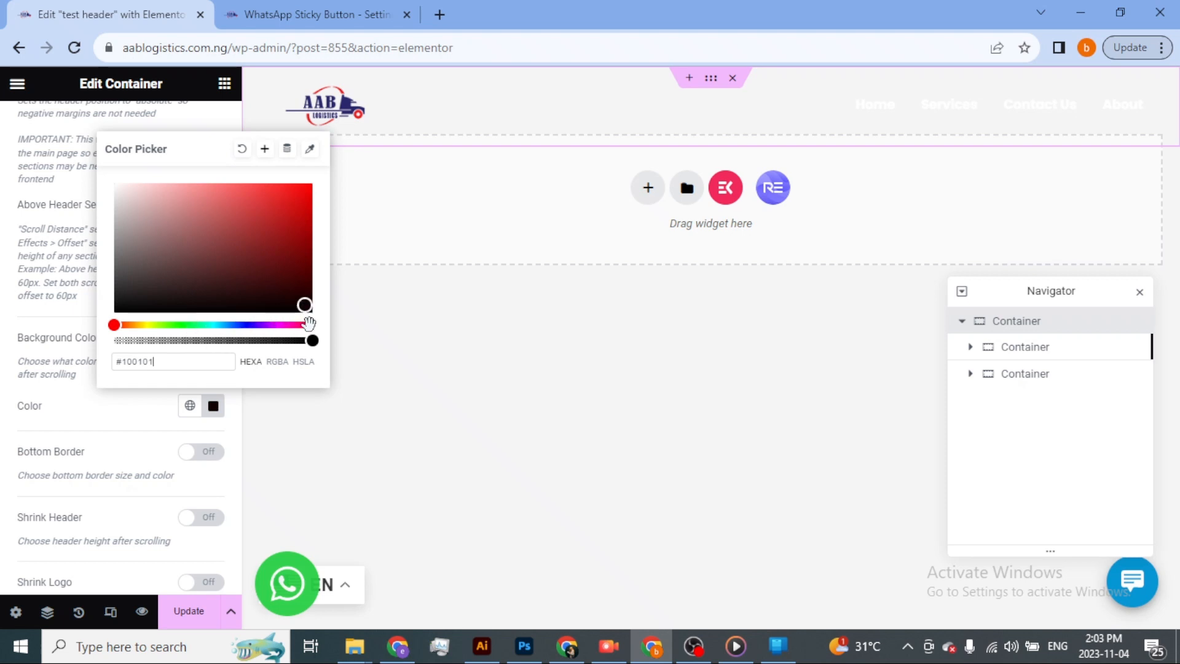
pyautogui.moveTo(311, 341); pyautogui.dragTo(212, 341)
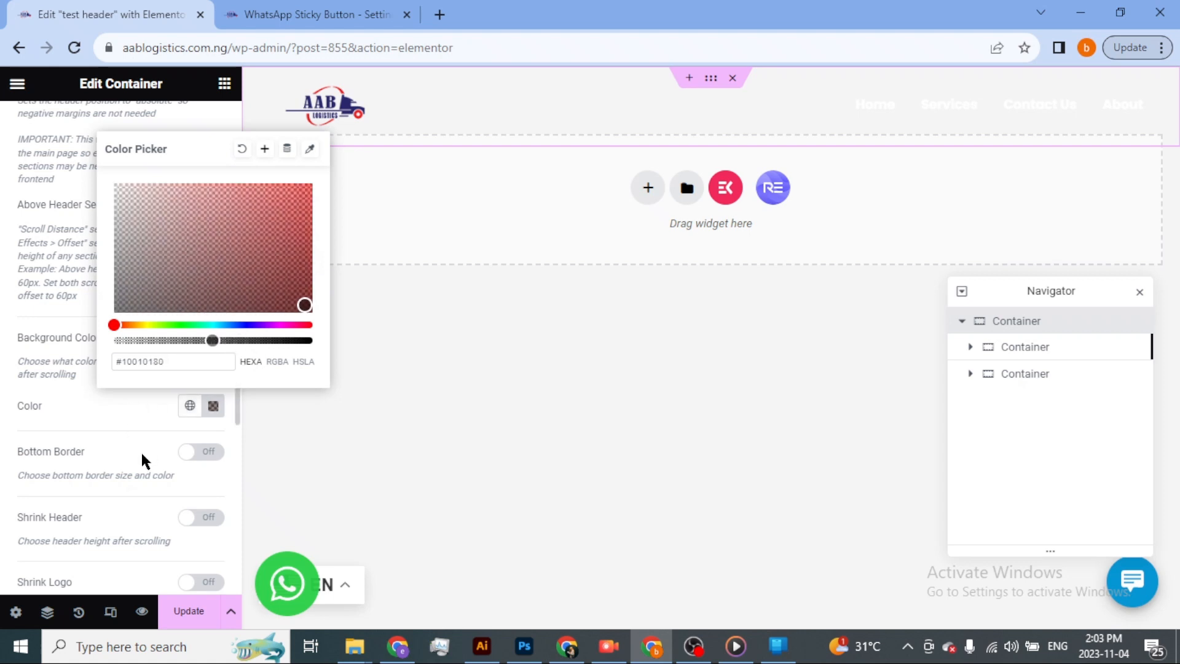
# Turn on Shrink Header for the outer container and set the after-scroll header height to 55 px.
pyautogui.click(5, 468)
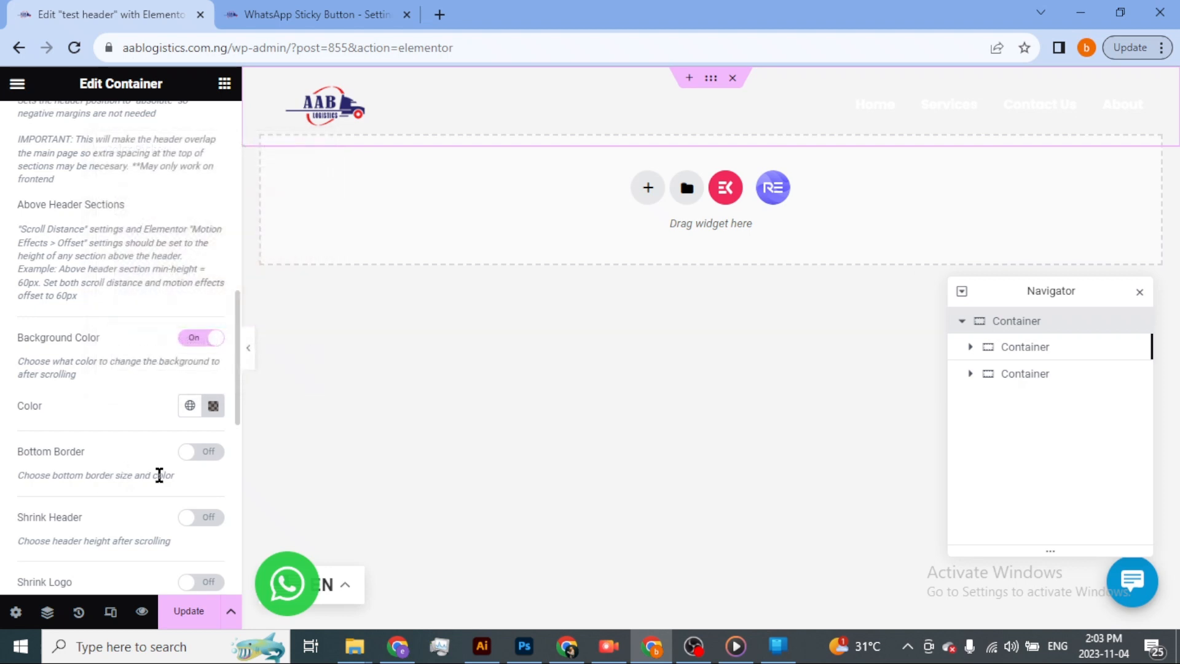
pyautogui.scroll(-3, 132, 475)
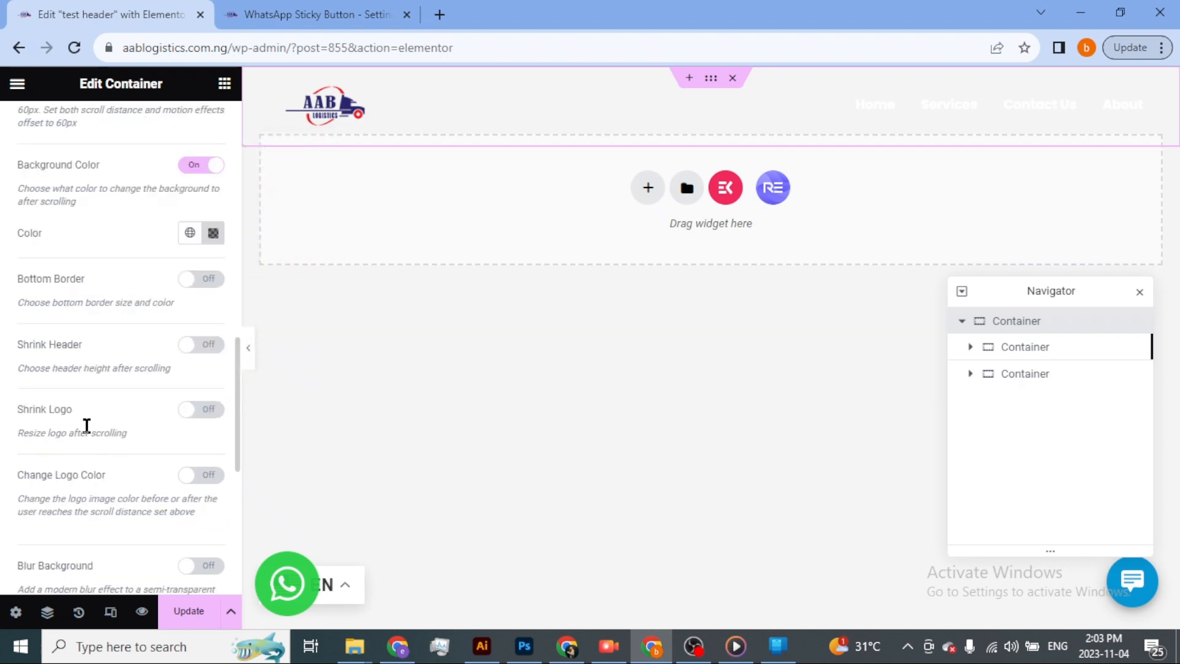
pyautogui.click(206, 345)
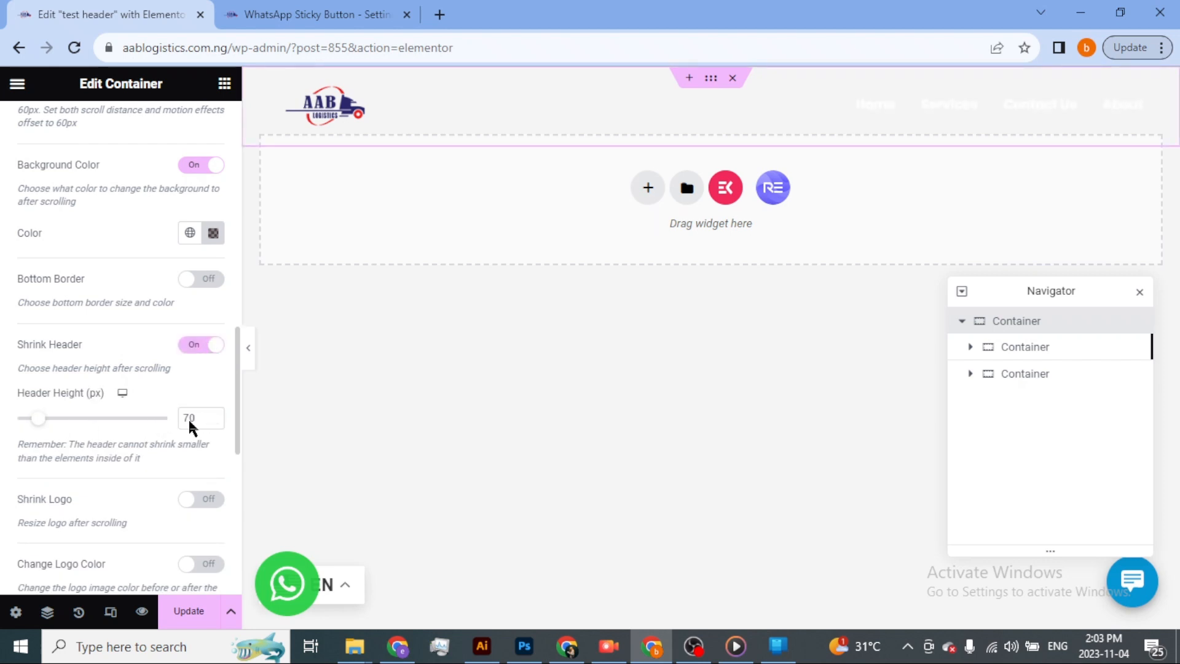
pyautogui.click(215, 422)
pyautogui.click(215, 422)
pyautogui.click(215, 421)
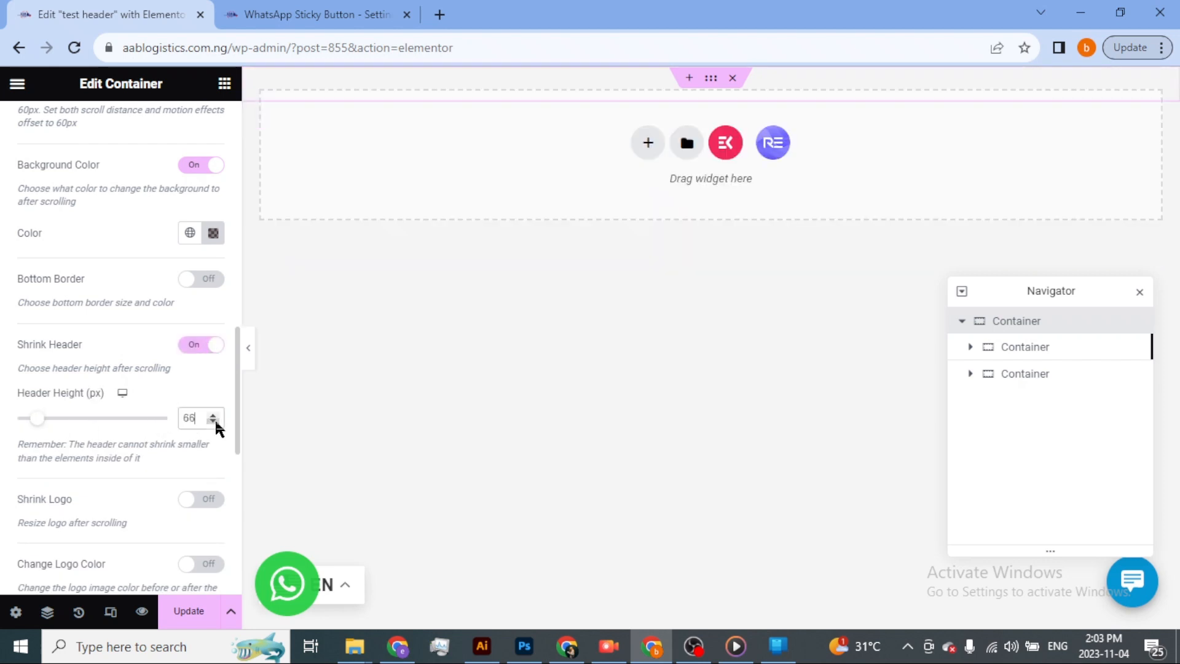
pyautogui.click(215, 422)
pyautogui.click(215, 422)
pyautogui.click(215, 421)
pyautogui.click(215, 421)
pyautogui.click(215, 422)
pyautogui.click(215, 421)
pyautogui.click(215, 421)
pyautogui.click(215, 422)
pyautogui.click(215, 422)
pyautogui.click(215, 421)
pyautogui.click(215, 422)
pyautogui.click(215, 421)
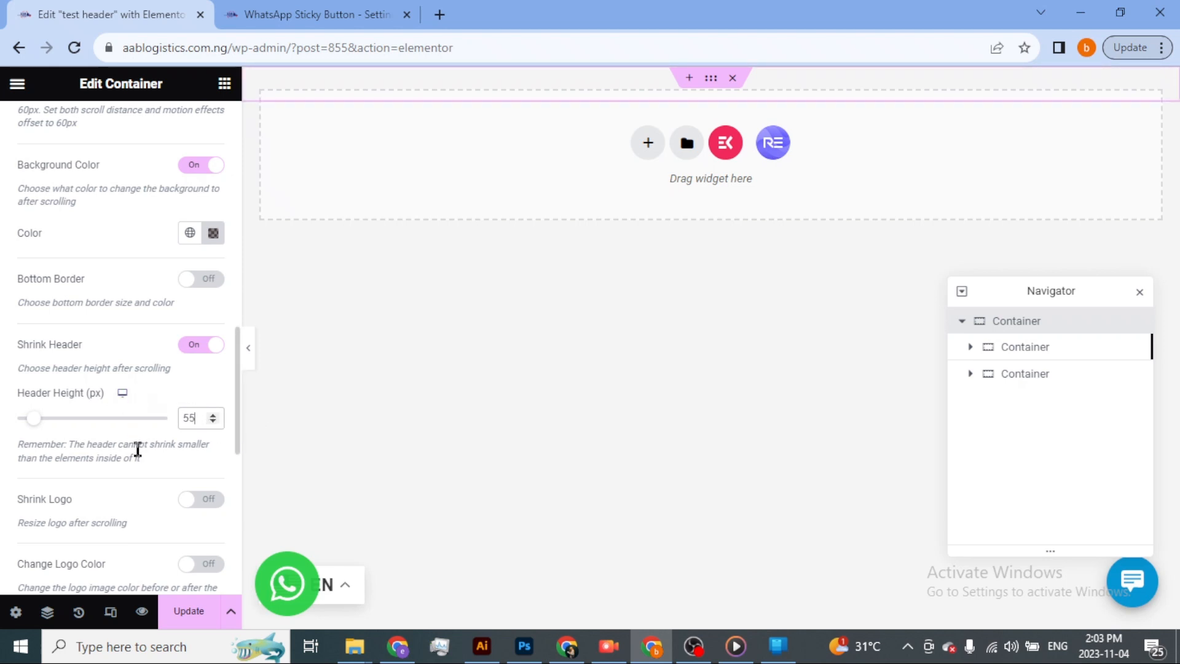
# Enable Change Logo Color and turn on White Logo for the before-scrolling state, leaving the after-scrolling logo options off.
pyautogui.scroll(-3, 191, 488)
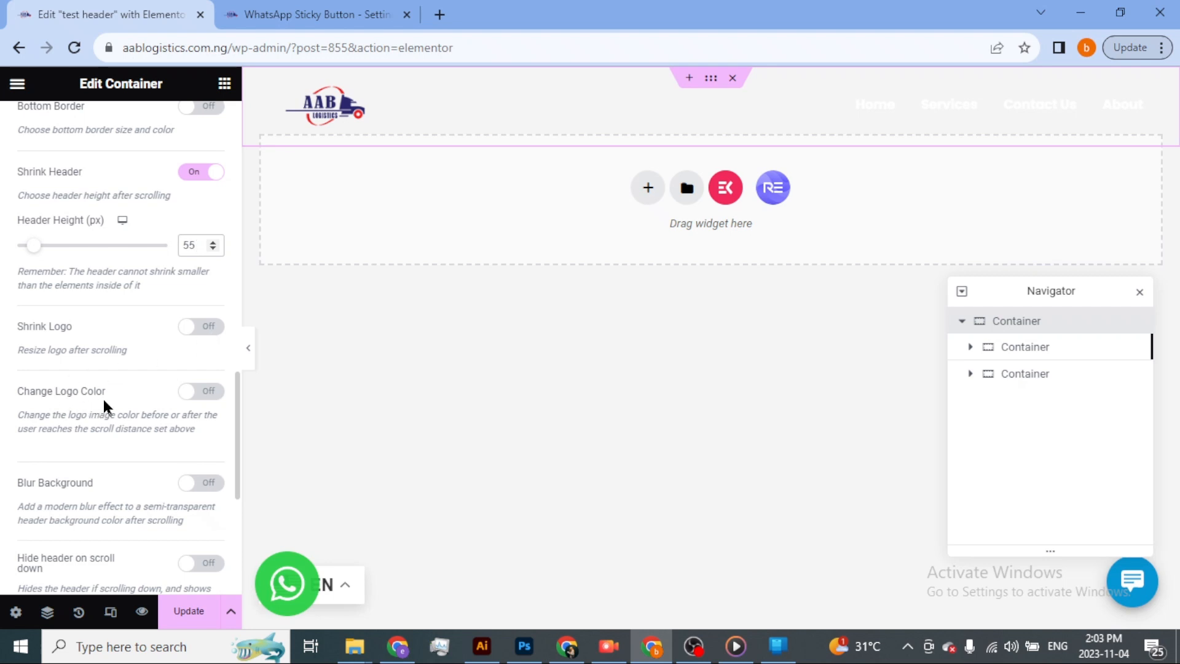
pyautogui.click(208, 394)
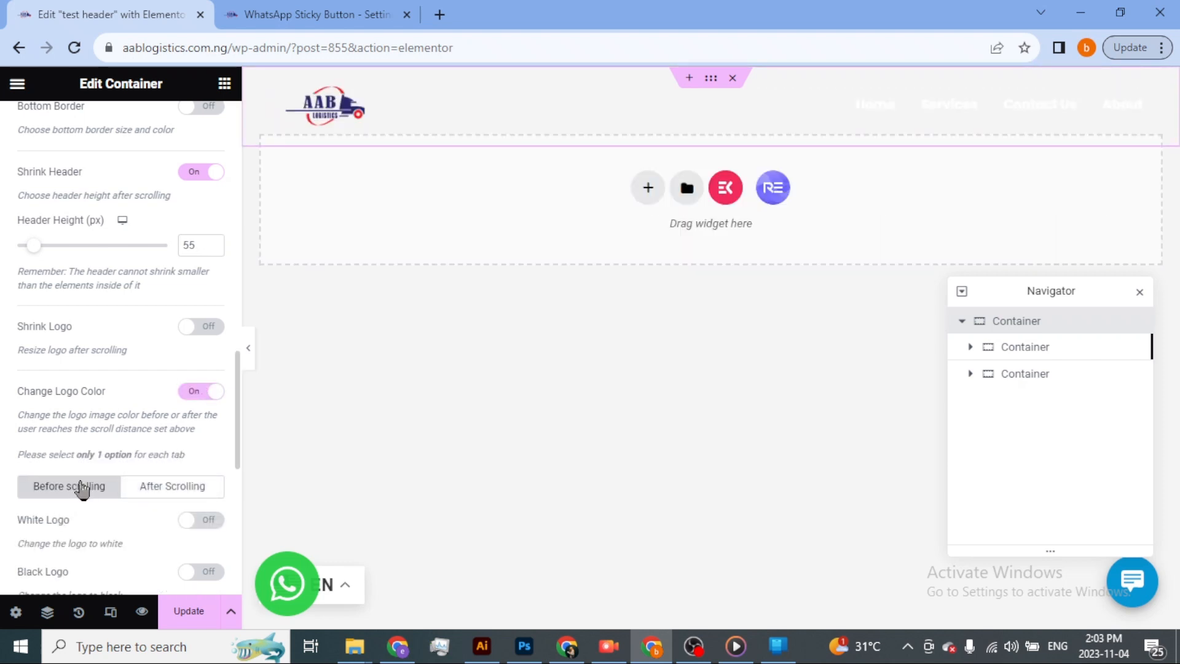
pyautogui.click(205, 523)
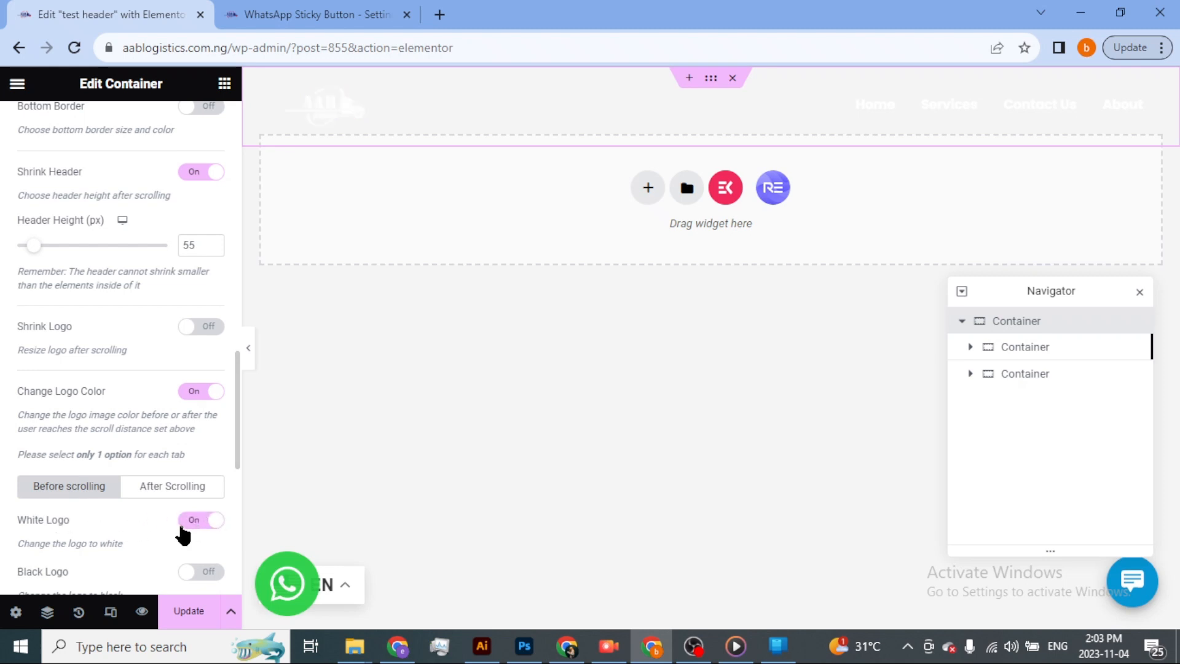
pyautogui.click(186, 489)
pyautogui.scroll(-3, 194, 510)
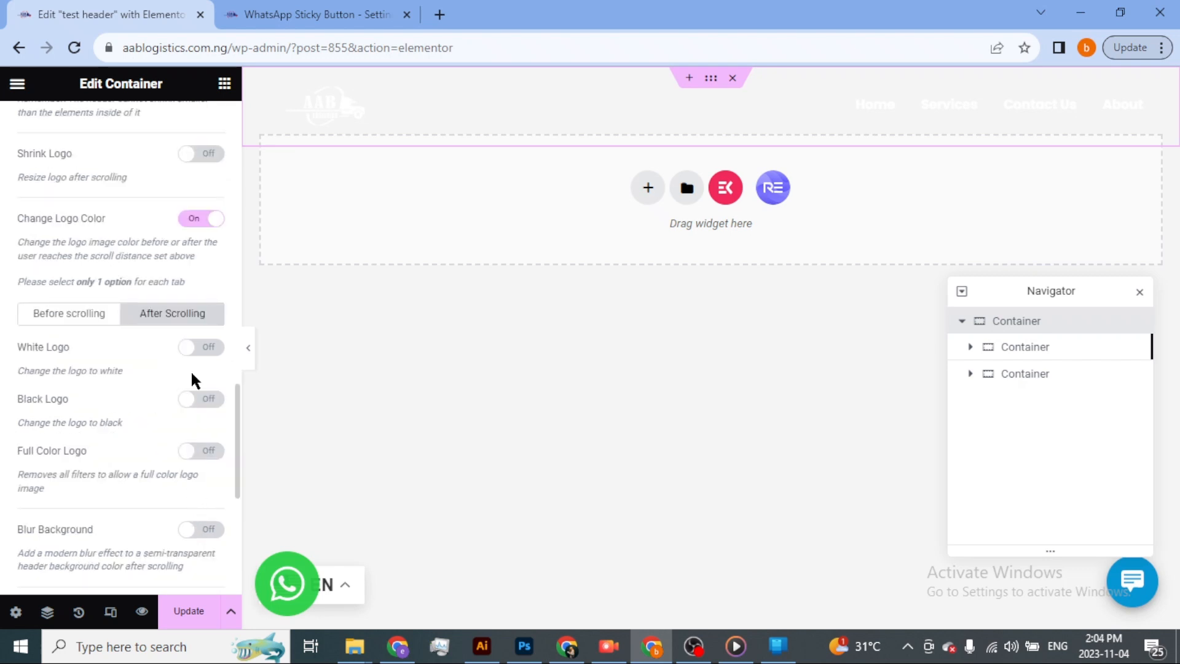
pyautogui.click(65, 316)
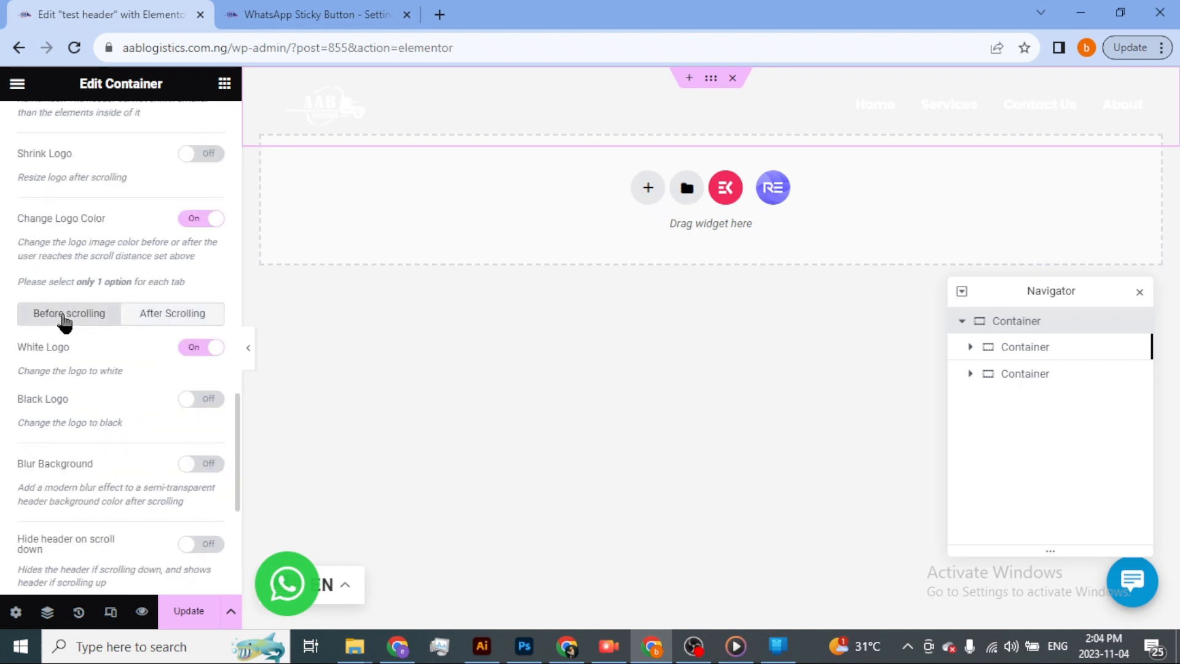
pyautogui.click(196, 348)
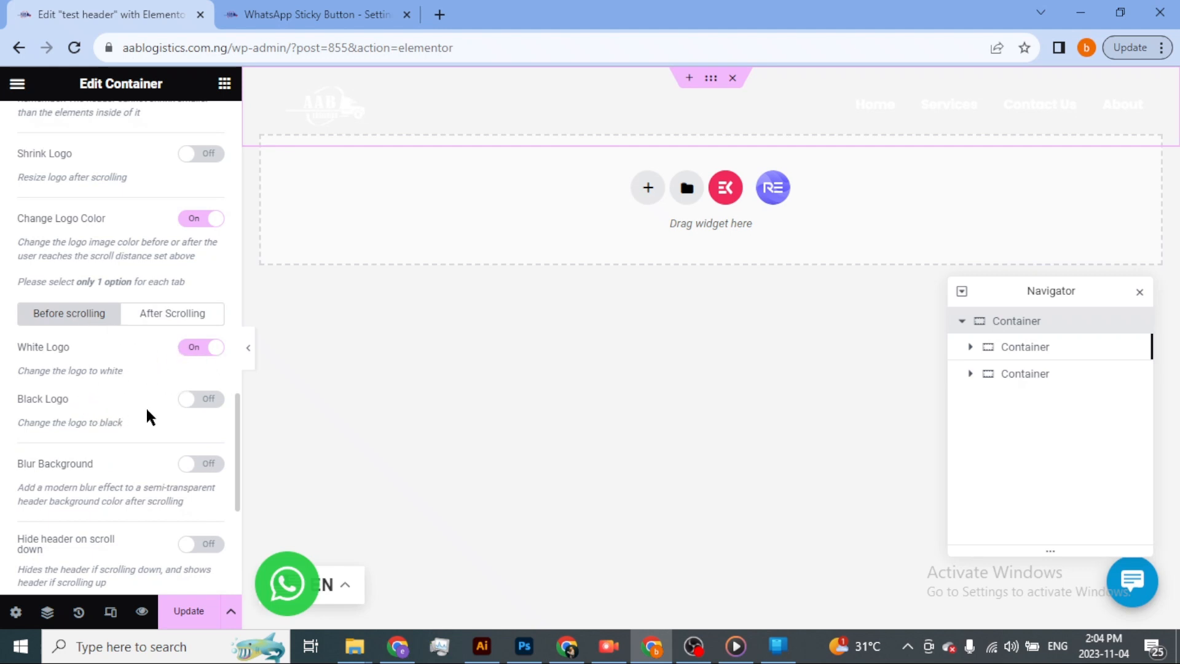
pyautogui.click(178, 315)
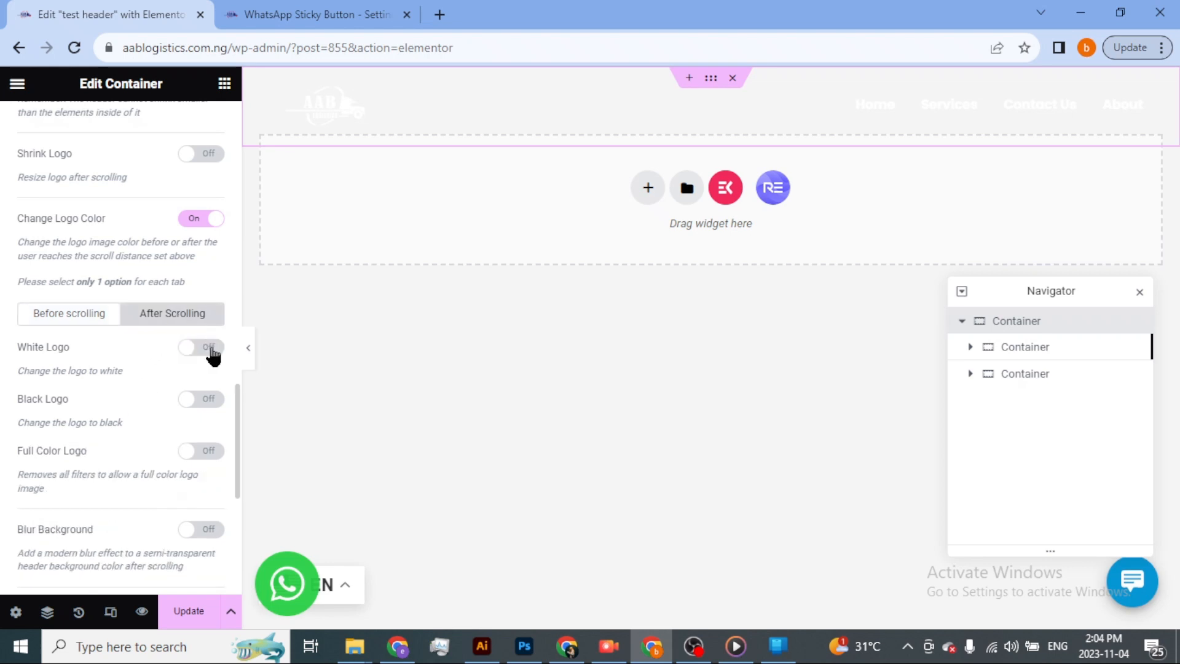
pyautogui.click(64, 326)
# Turn on Blur Background and Hide header on scroll down with a 661 px scroll distance, and save the header template.
pyautogui.scroll(-3, 141, 408)
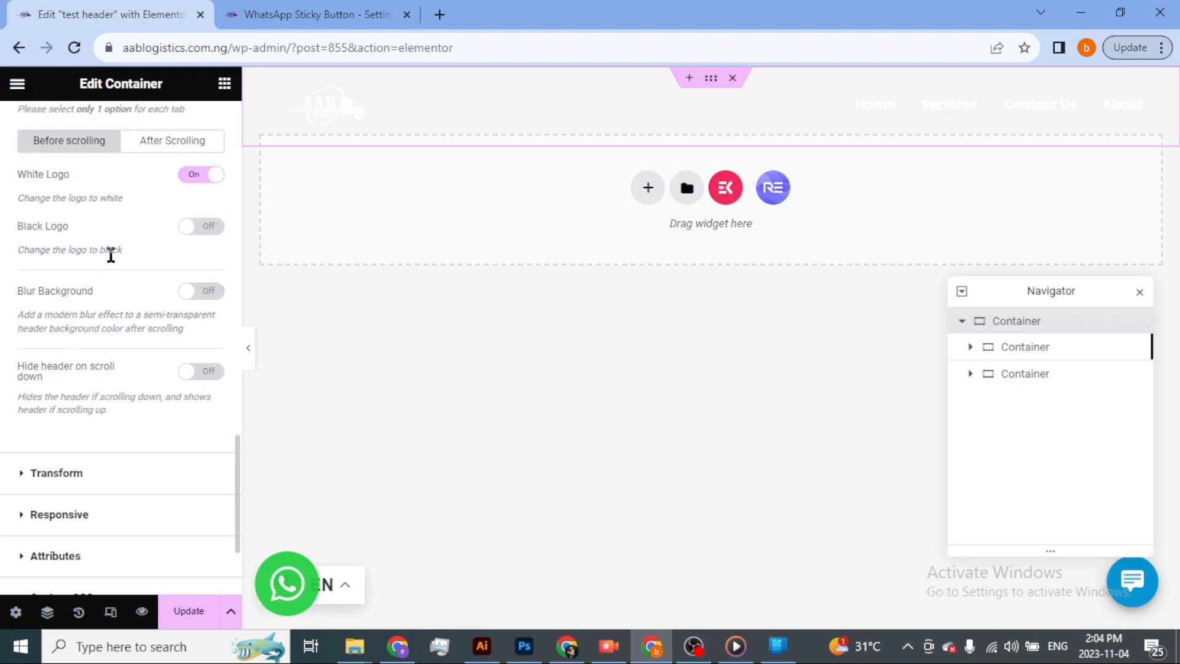
pyautogui.click(206, 291)
pyautogui.click(207, 372)
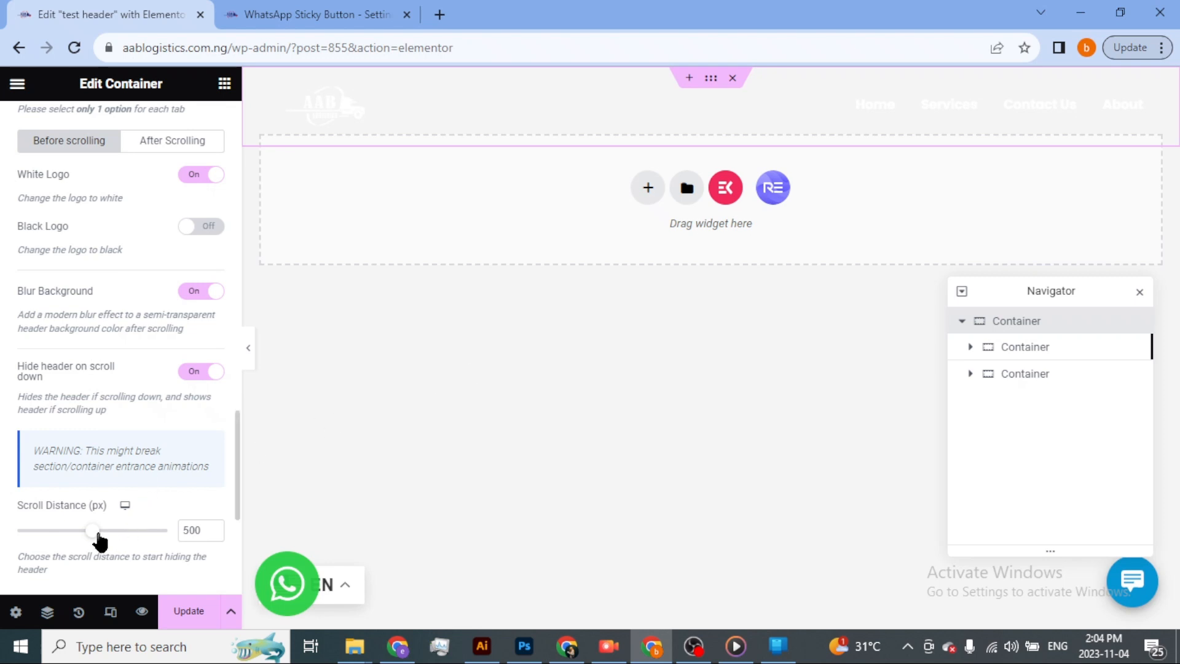
pyautogui.moveTo(112, 538); pyautogui.dragTo(121, 537)
pyautogui.scroll(-3, 155, 504)
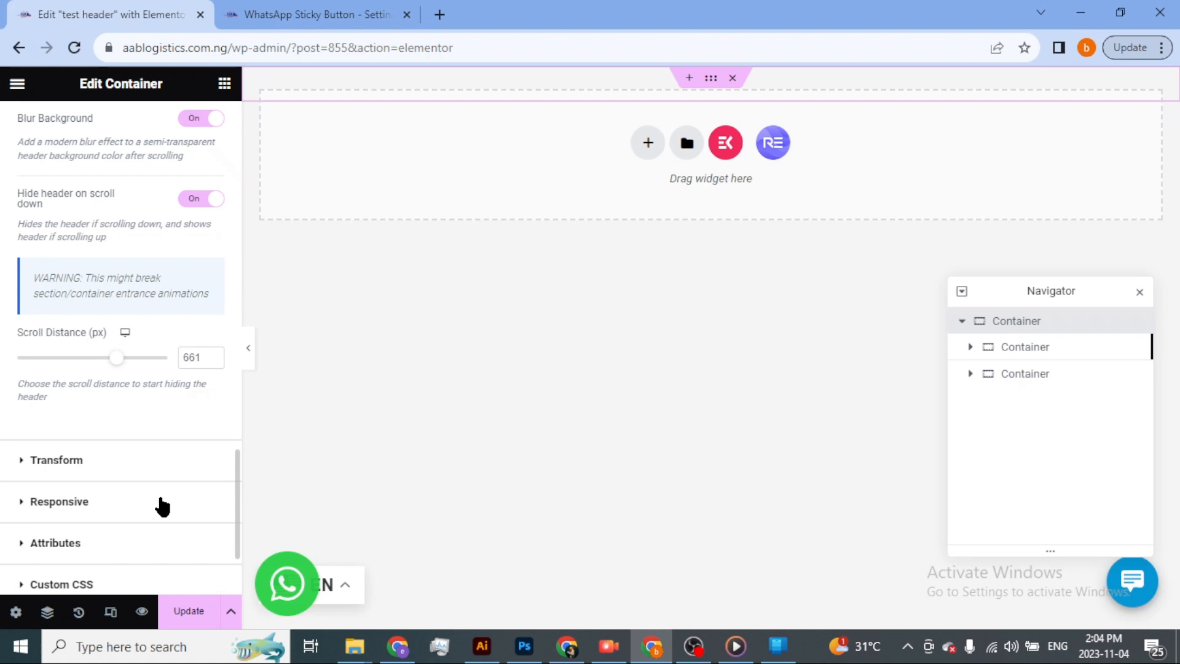
pyautogui.scroll(-3, 161, 505)
pyautogui.scroll(3, 163, 499)
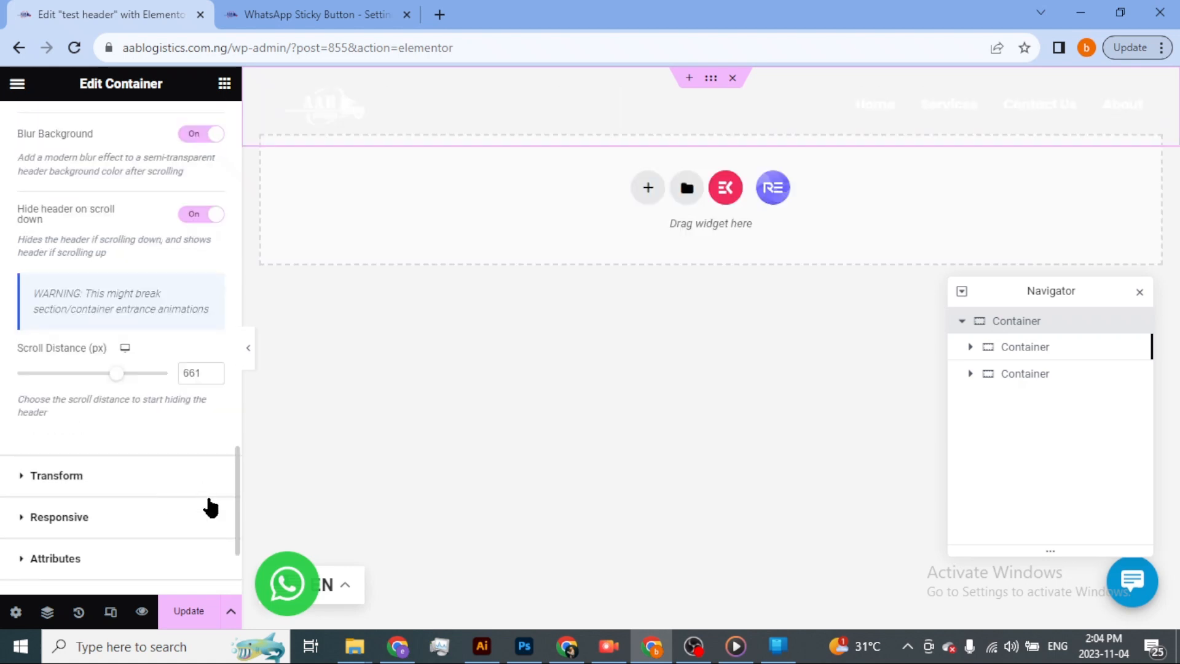
pyautogui.click(195, 611)
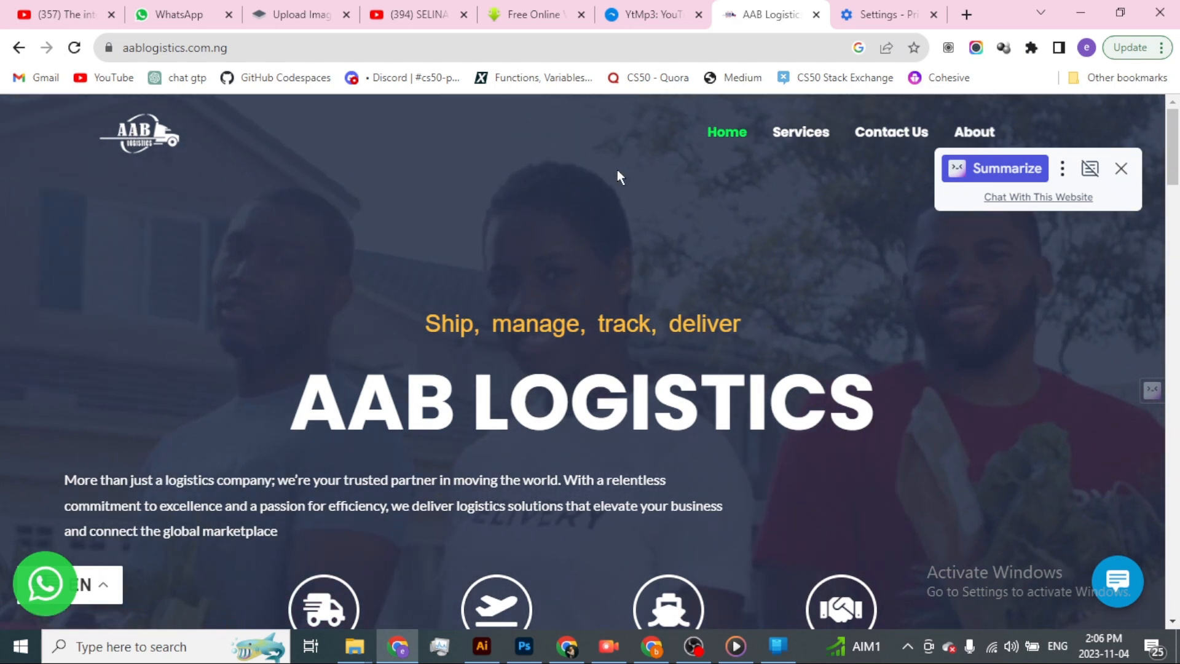
# Scroll the live homepage down and back up to examine the header's hiding, background blur and logo color change.
pyautogui.scroll(-5, 599, 182)
pyautogui.scroll(-15, 599, 182)
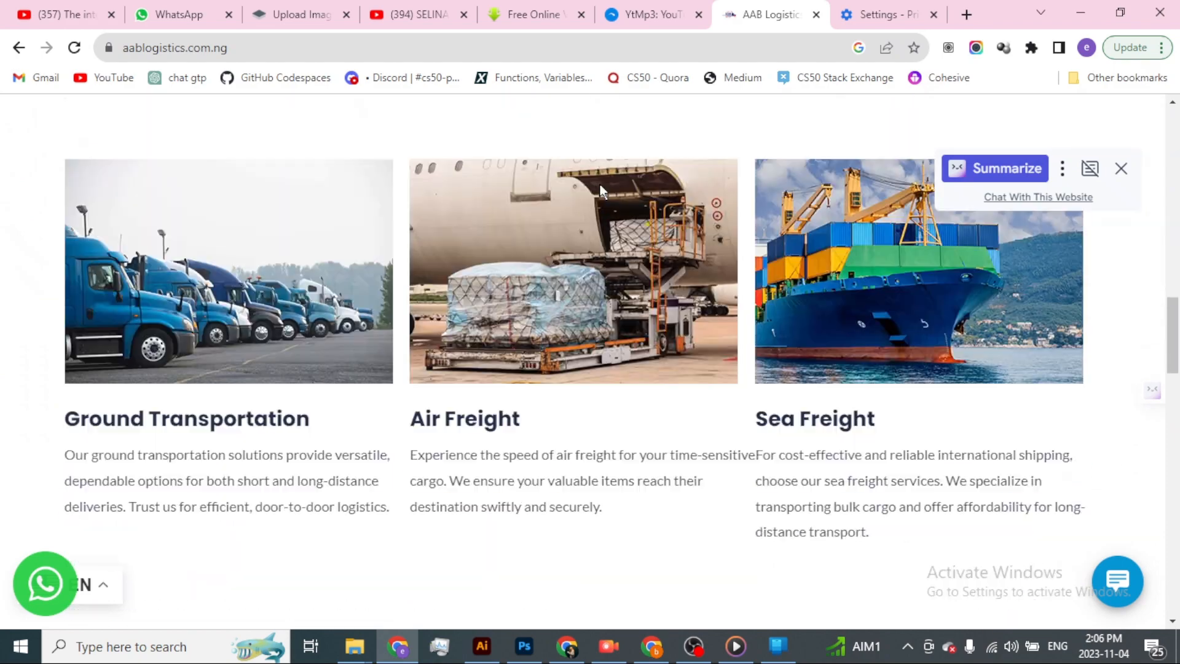
pyautogui.scroll(-15, 599, 181)
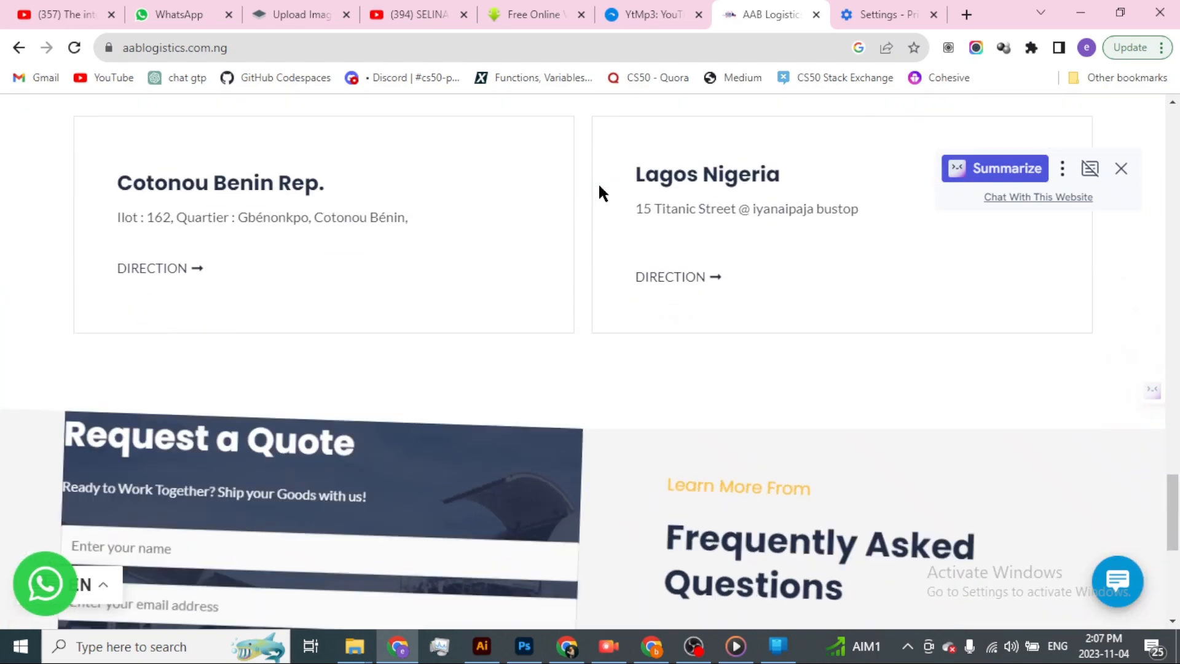
pyautogui.scroll(3, 598, 182)
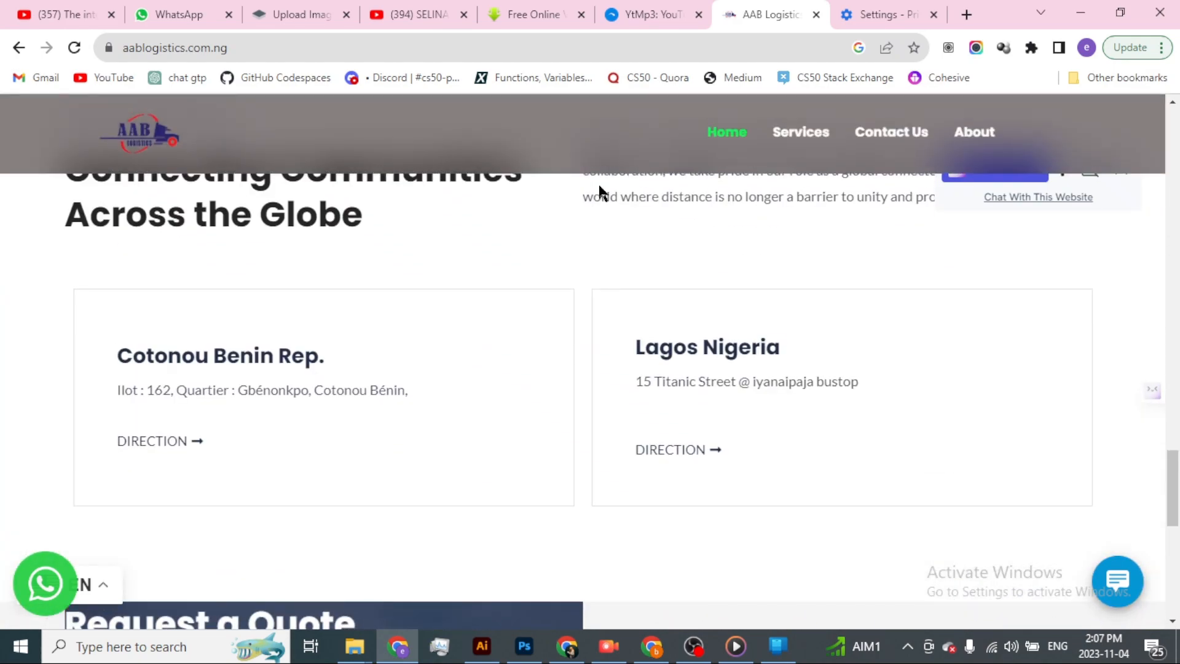
pyautogui.scroll(15, 599, 182)
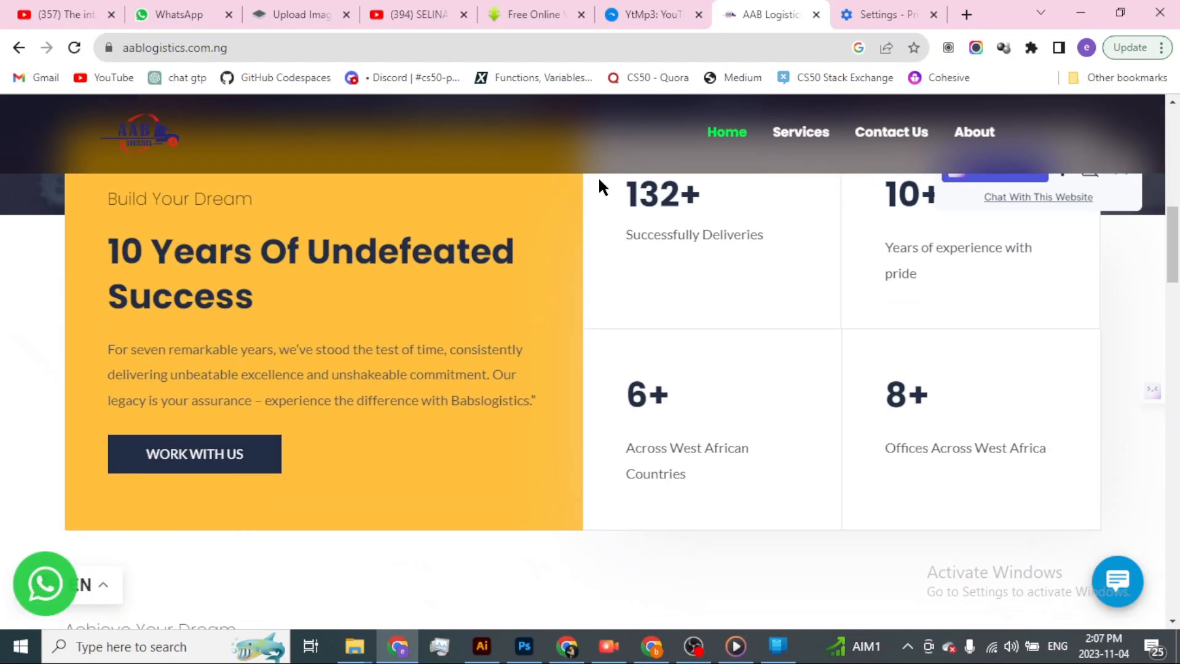
pyautogui.scroll(5, 599, 178)
pyautogui.scroll(-5, 599, 179)
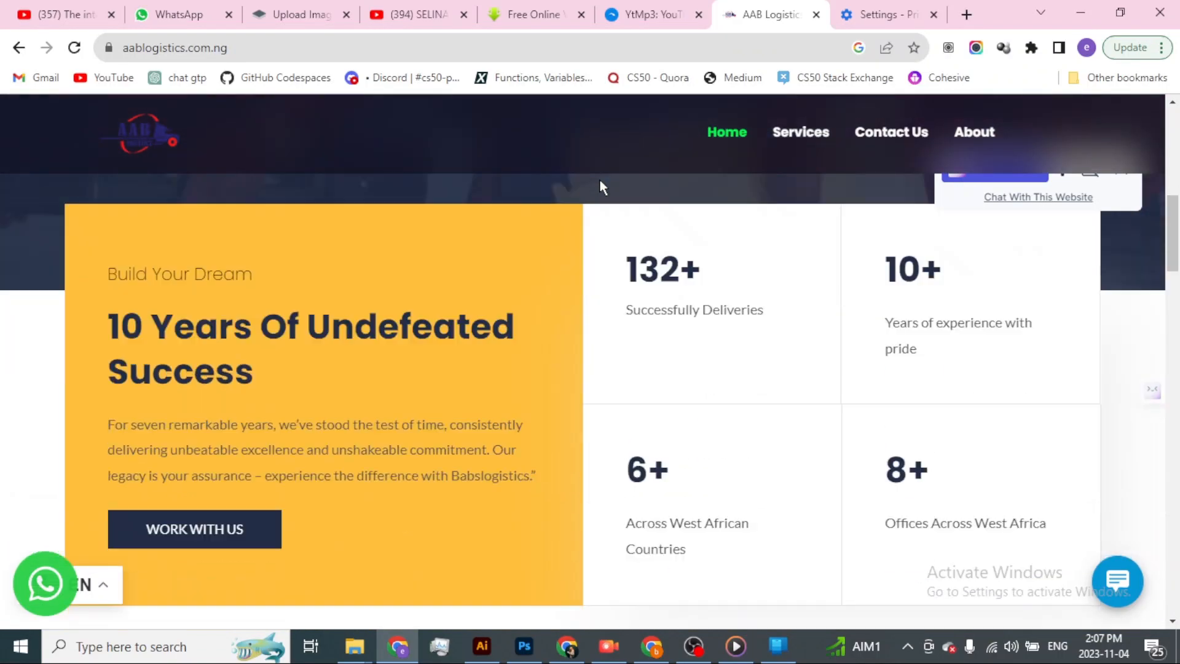
pyautogui.scroll(-12, 814, 141)
pyautogui.scroll(17, 753, 192)
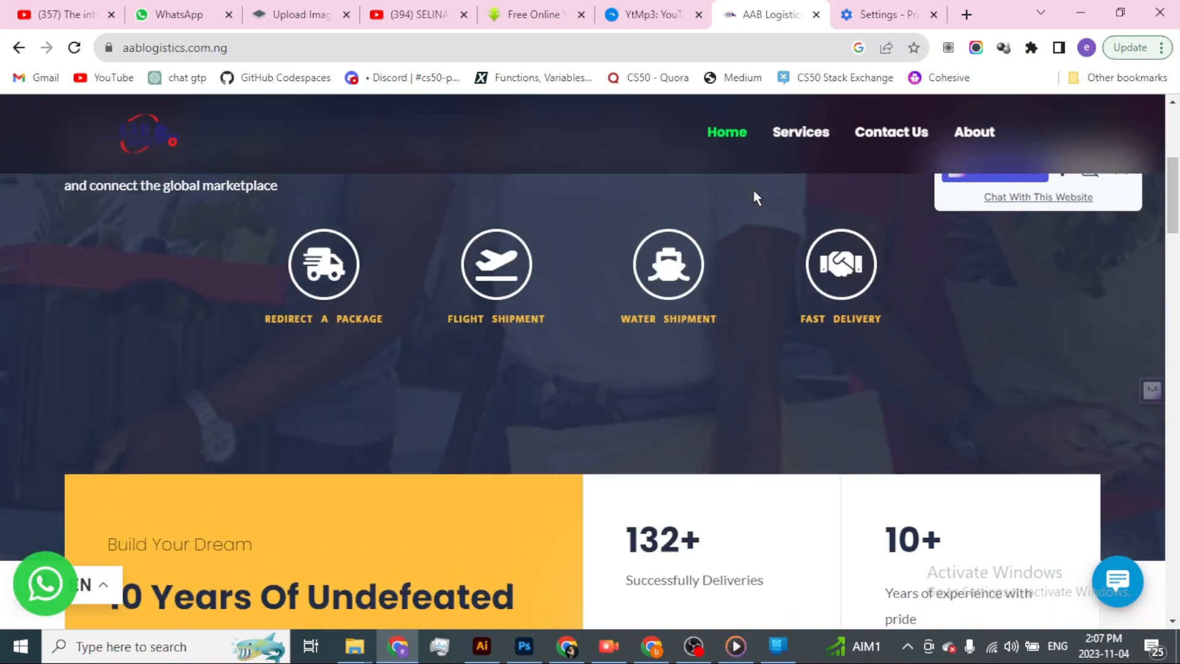
pyautogui.scroll(5, 753, 190)
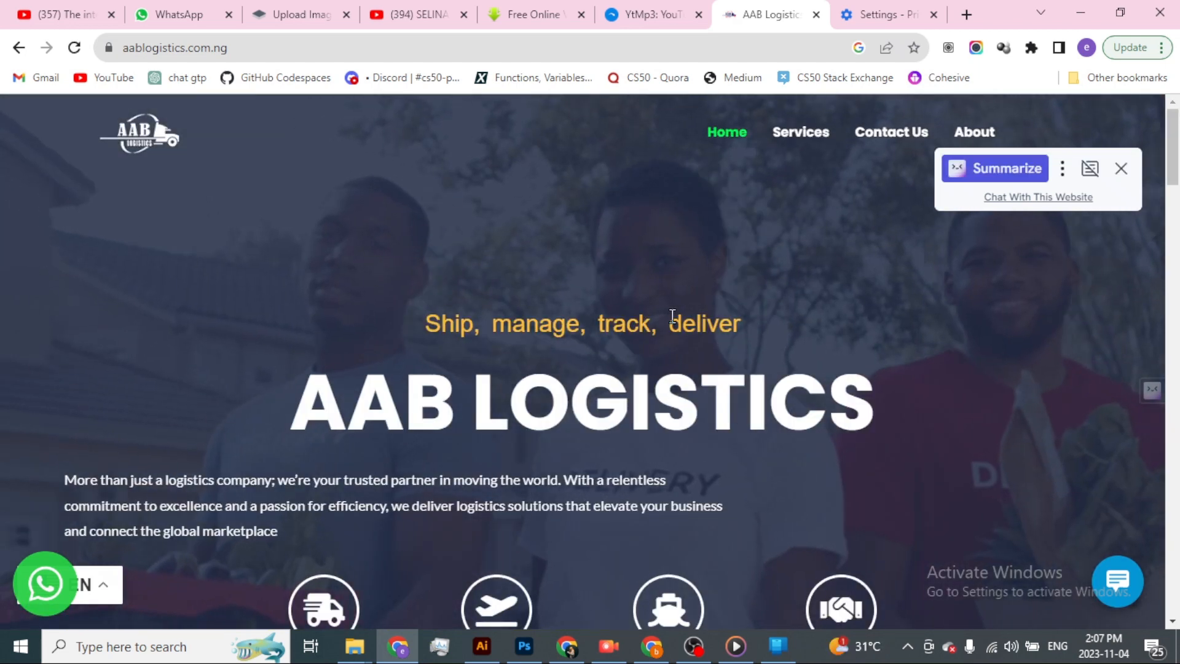
pyautogui.scroll(-3, 615, 320)
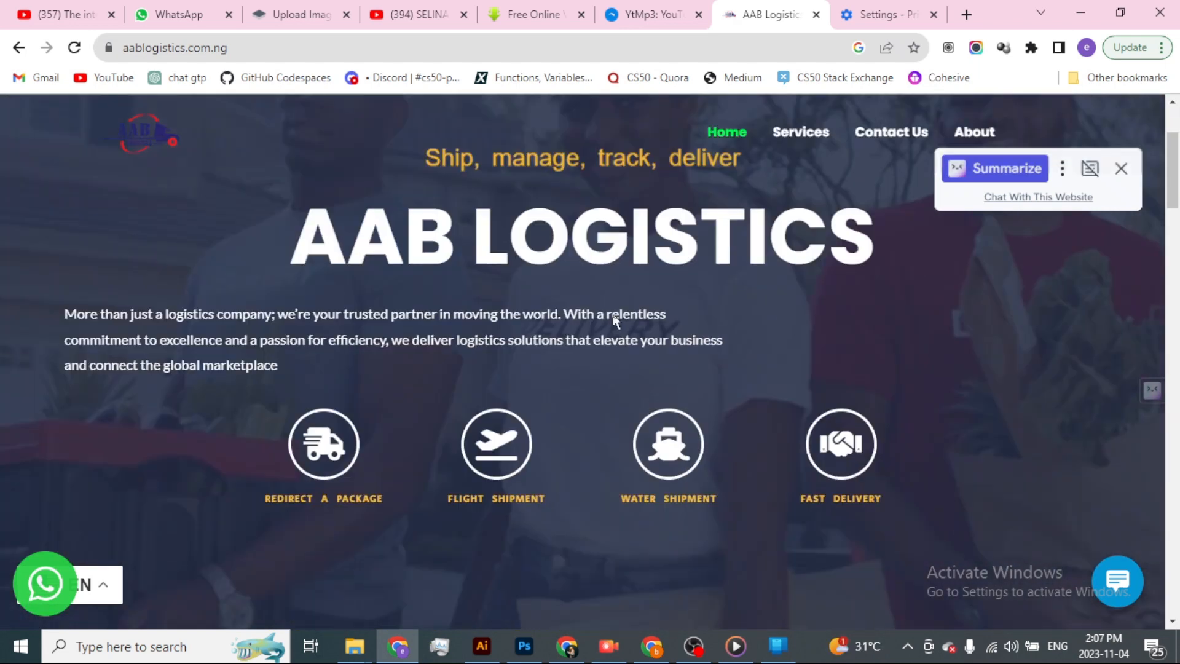
pyautogui.scroll(-3, 613, 318)
pyautogui.scroll(6, 612, 314)
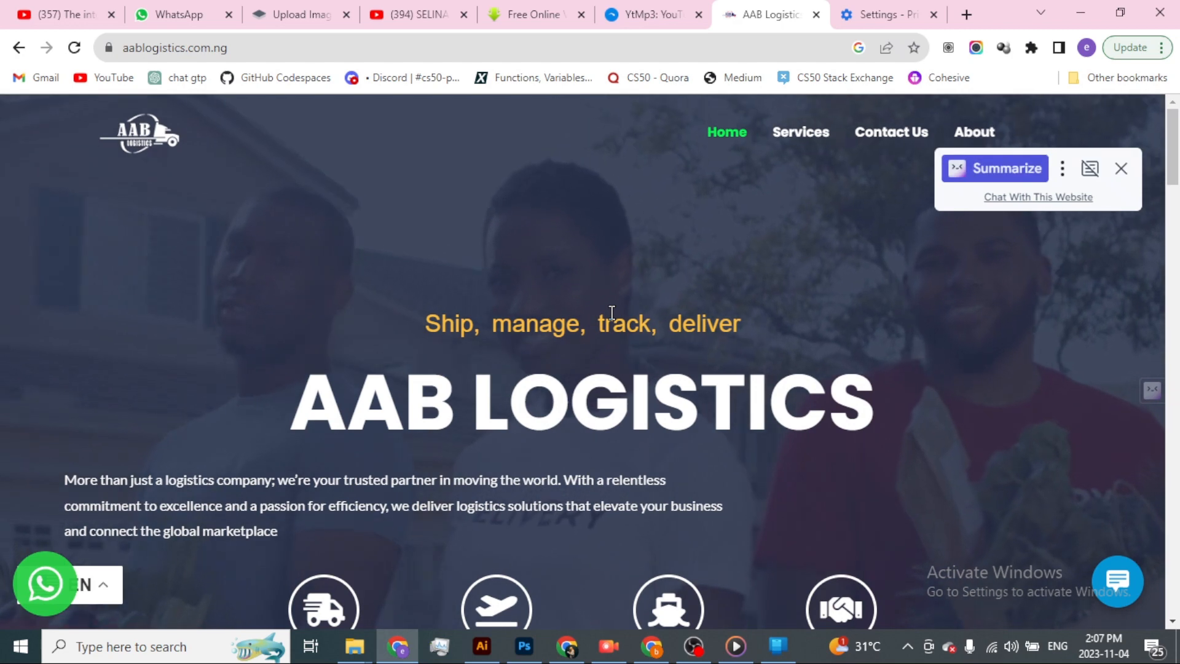
# Inspect the live homepage in the browser's developer tools and emulate an iPad Mini screen.
pyautogui.rightClick(591, 221)
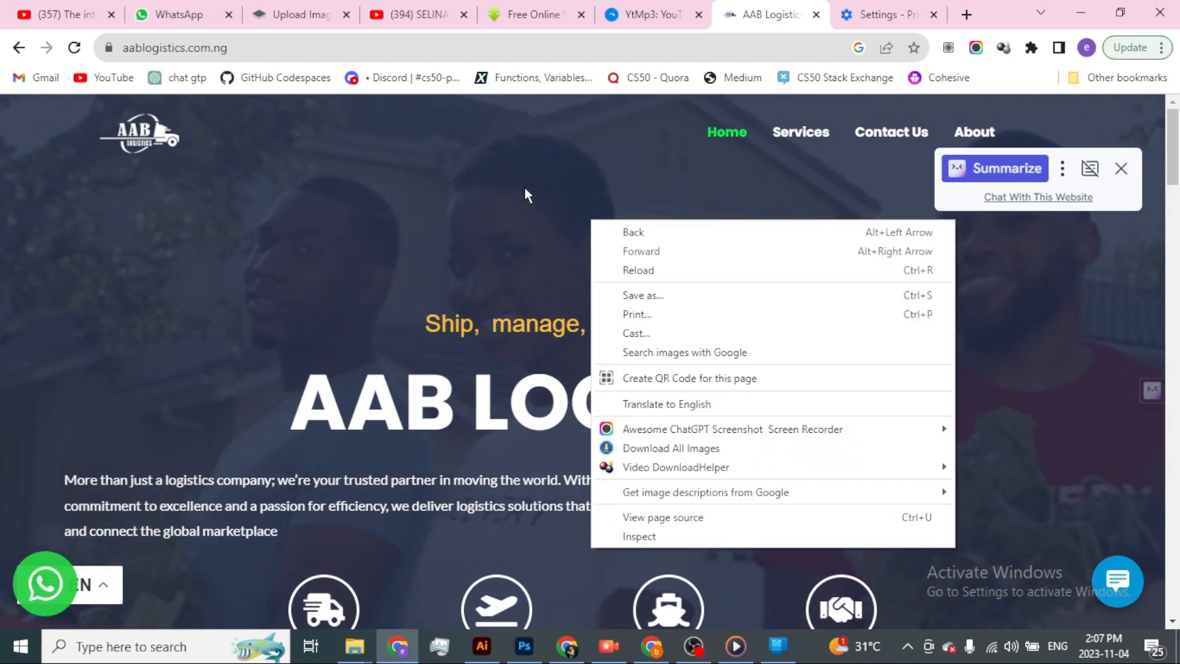
pyautogui.click(663, 534)
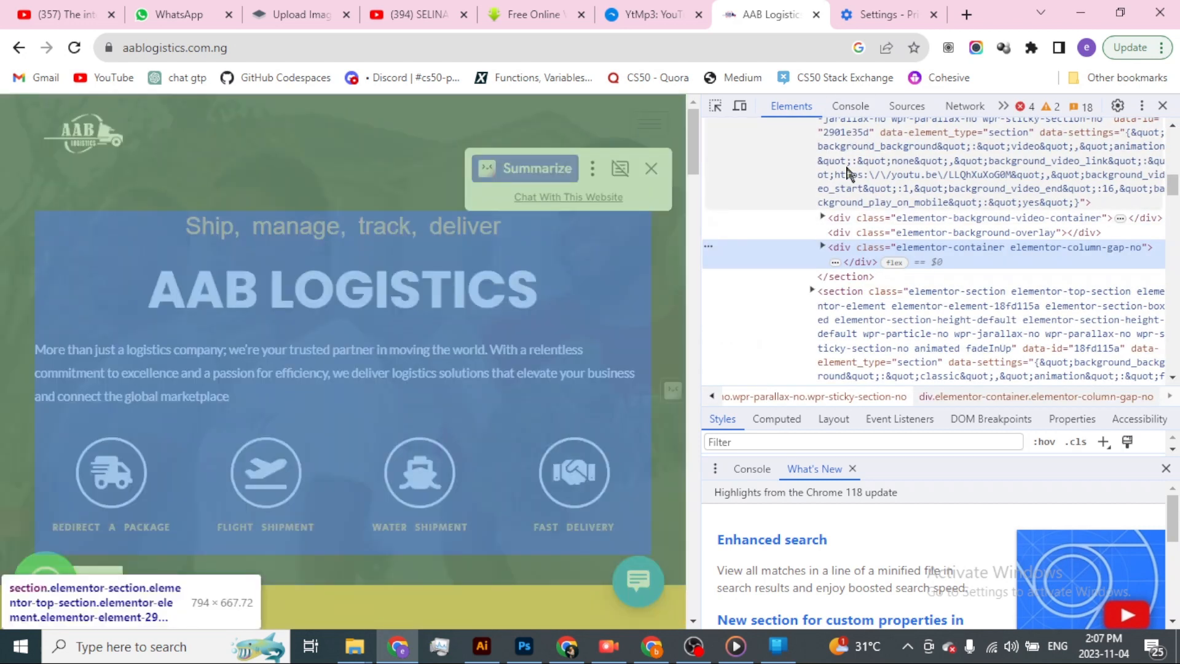
pyautogui.click(740, 106)
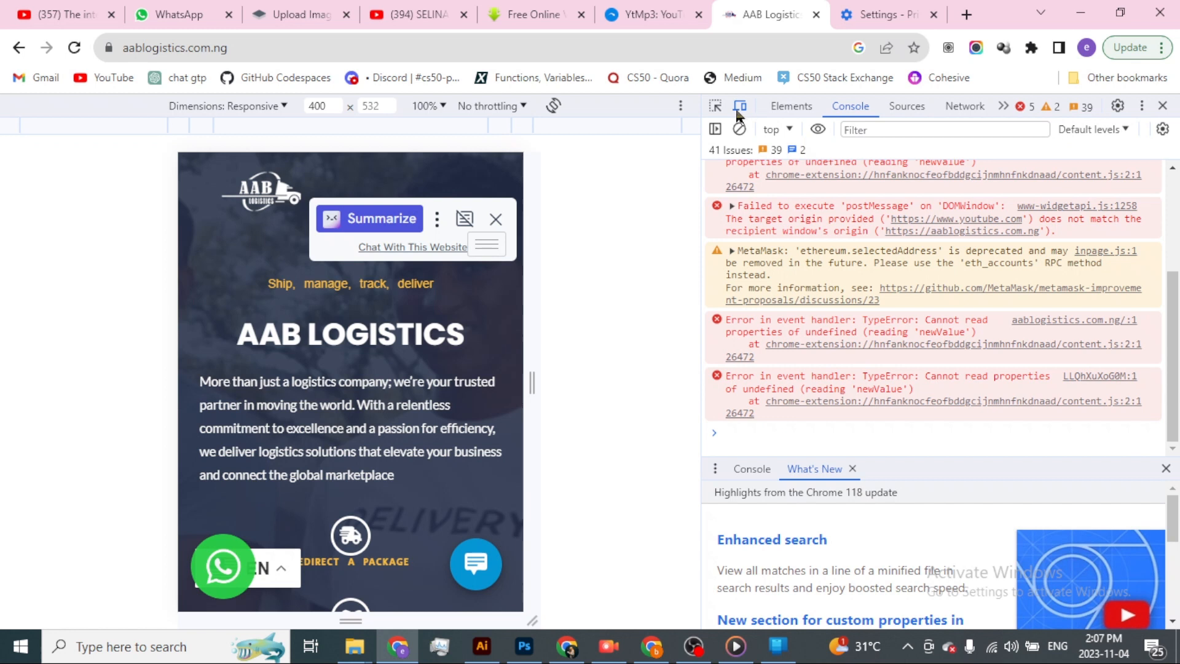
pyautogui.click(520, 109)
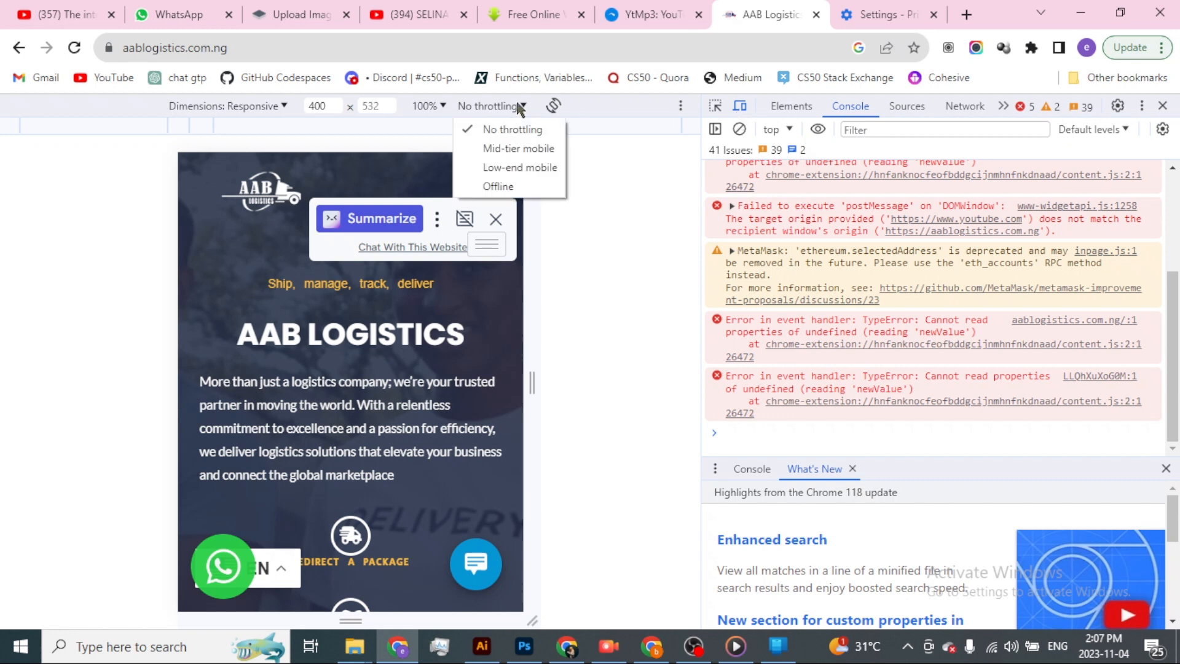
pyautogui.click(283, 106)
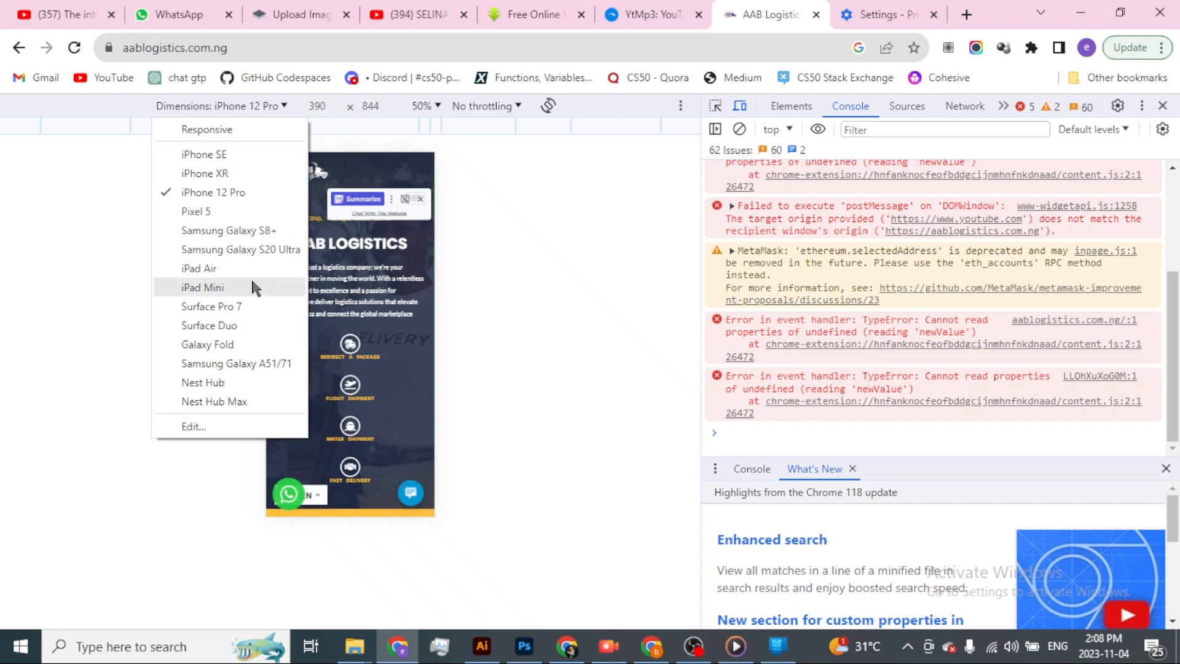
pyautogui.click(251, 287)
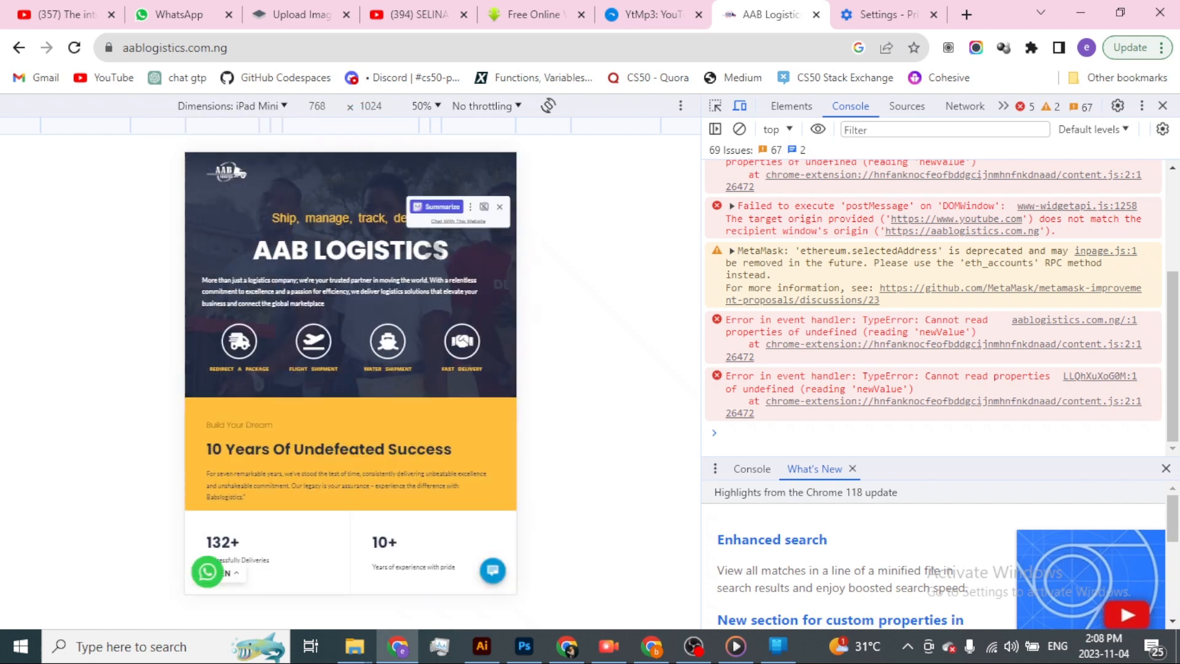
# Scroll through the homepage in the iPad Mini preview to check how the sticky header behaves on a tablet.
pyautogui.scroll(-1, 414, 310)
pyautogui.scroll(1, 414, 310)
pyautogui.scroll(-20, 414, 310)
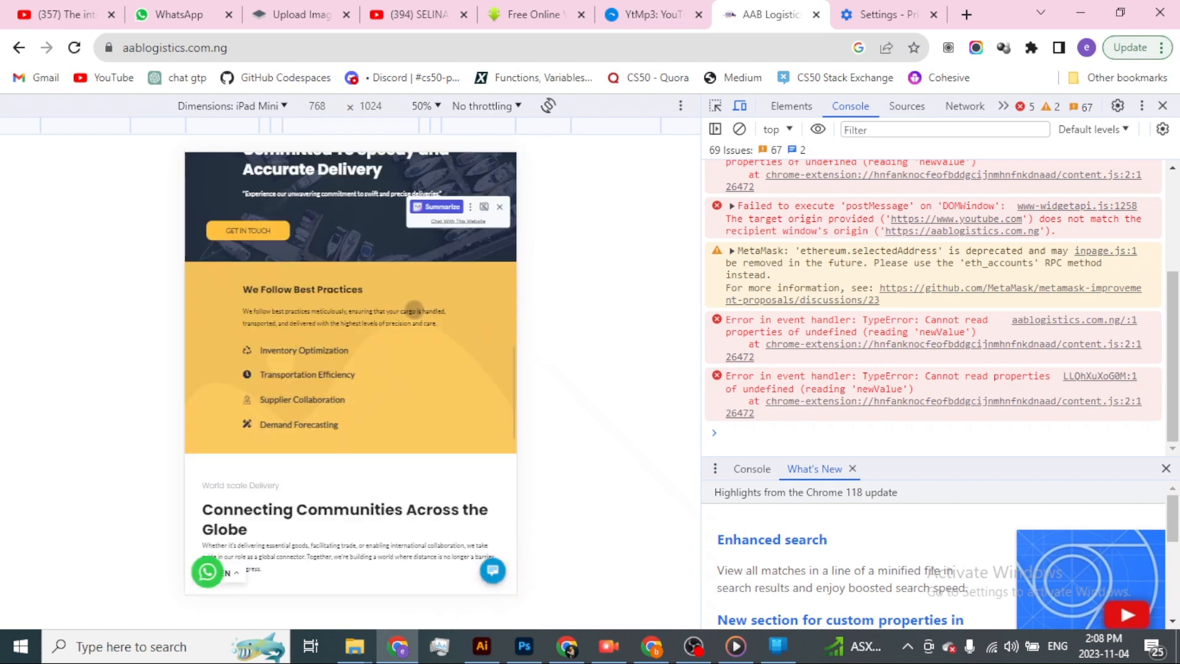
pyautogui.scroll(15, 414, 309)
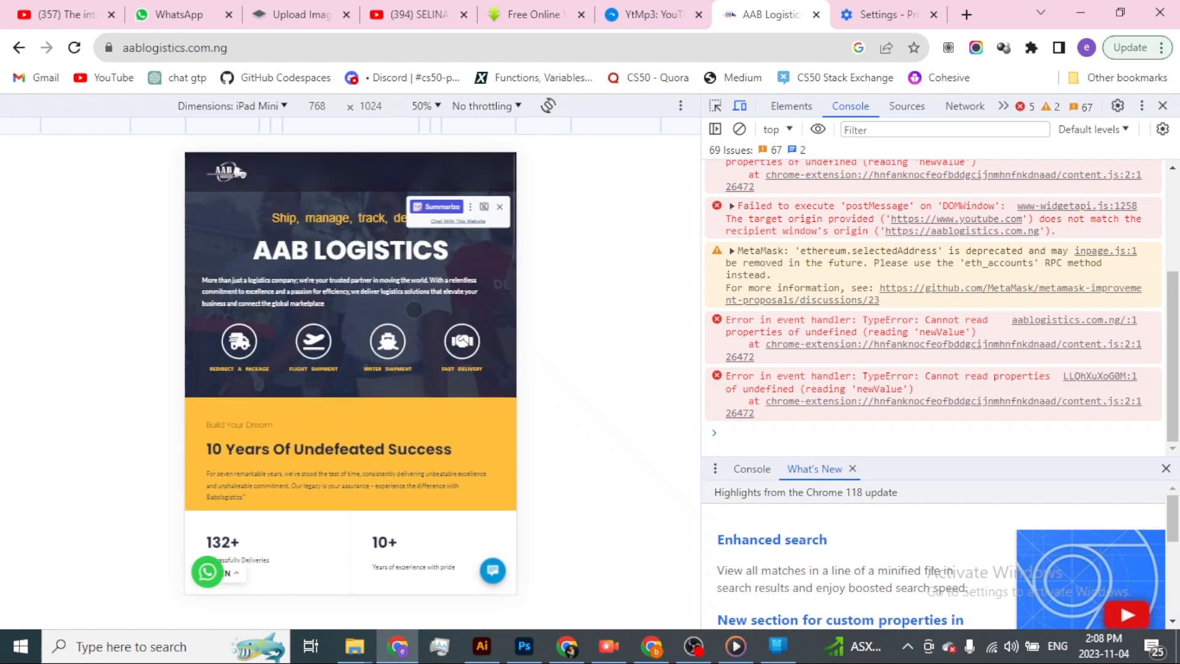
pyautogui.scroll(-5, 414, 310)
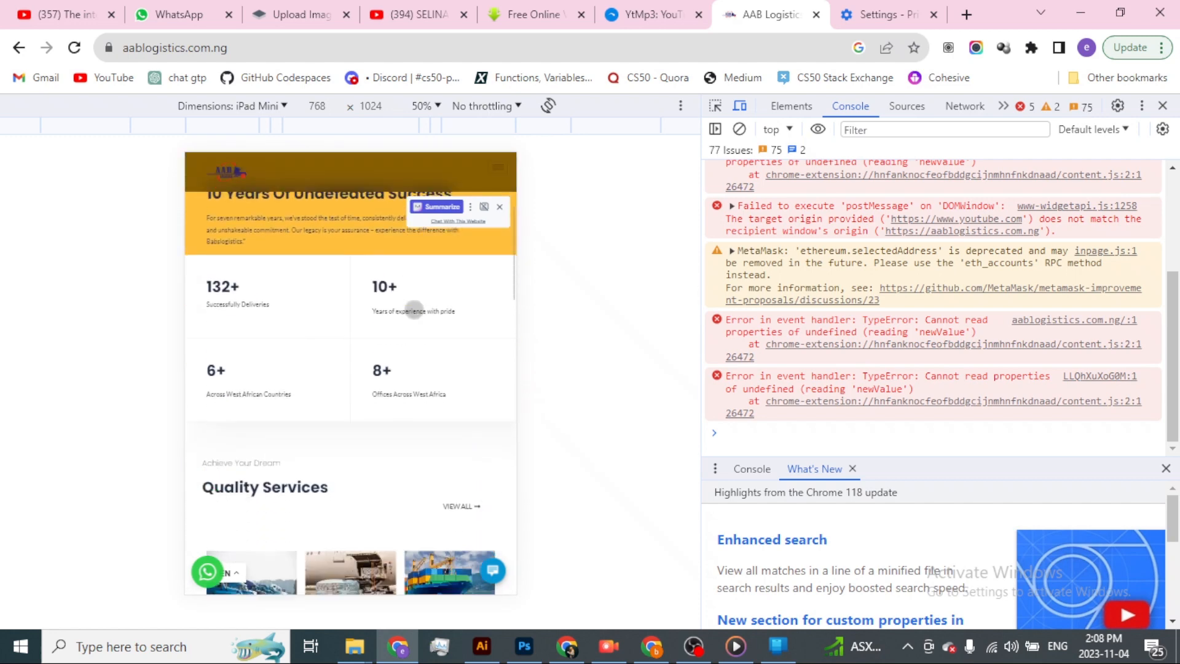
# Scroll the iPad Mini preview to recheck the sticky header, dismissing the Summarize overlay that covers the hamburger menu area.
pyautogui.scroll(-6, 413, 309)
pyautogui.scroll(8, 417, 307)
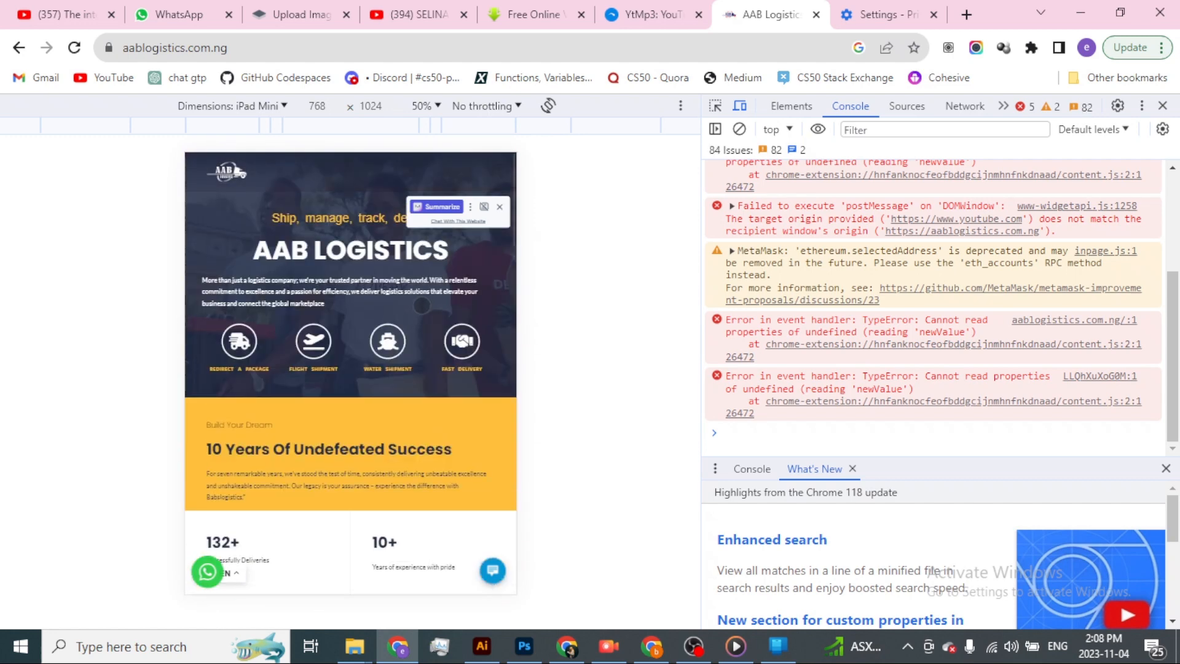
pyautogui.click(499, 206)
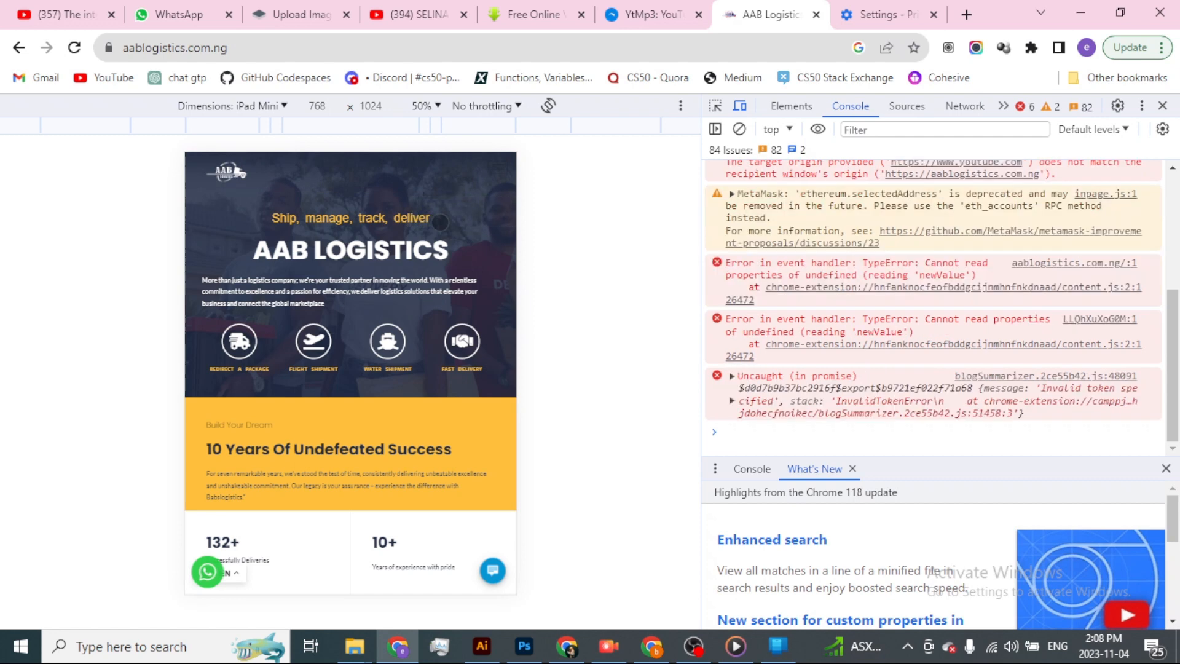
pyautogui.scroll(-4, 428, 278)
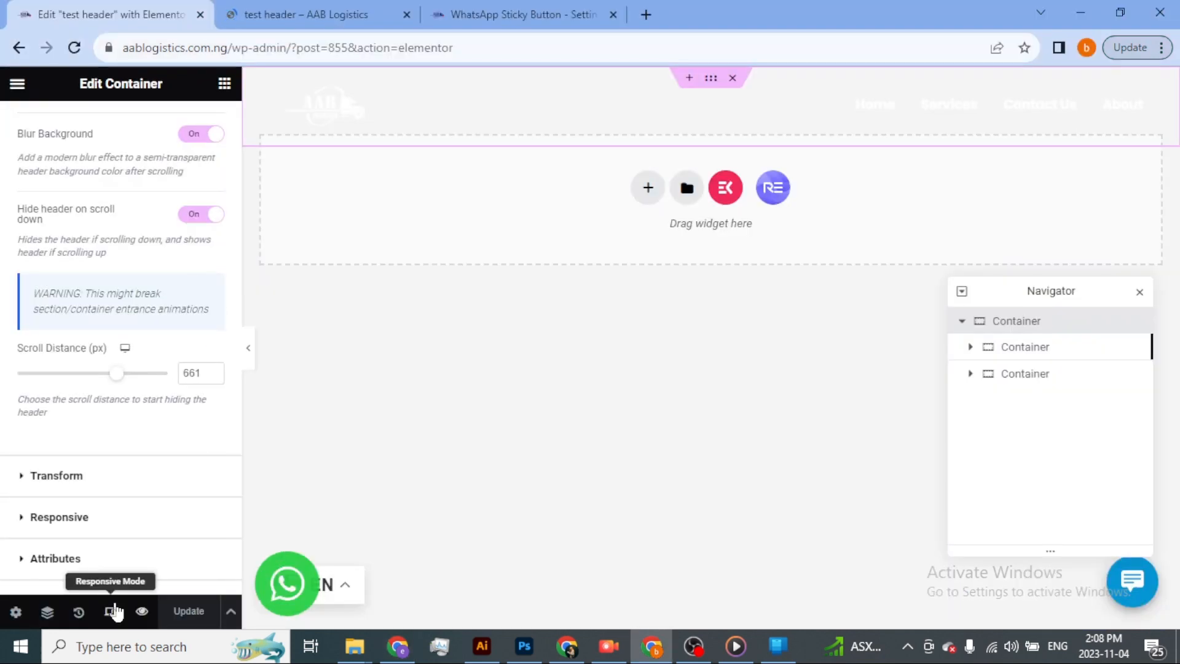
# Switch the Elementor editor's preview to tablet portrait and open the ElementsKit Nav Menu's Hamburger Style settings.
pyautogui.click(111, 612)
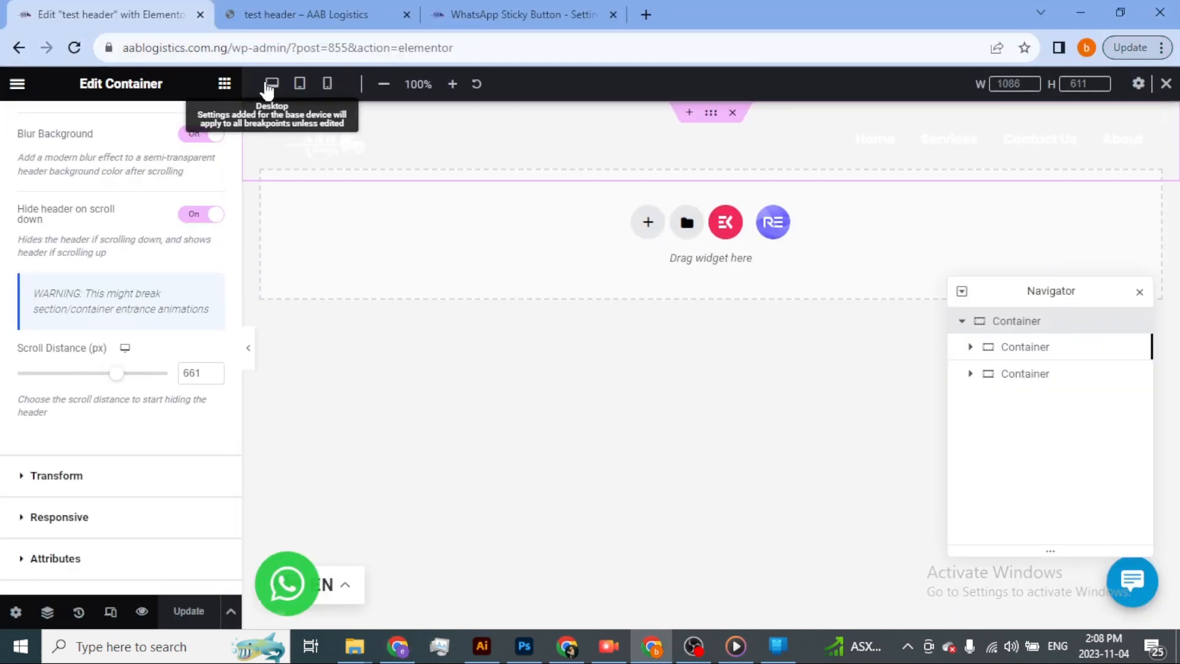
pyautogui.click(300, 84)
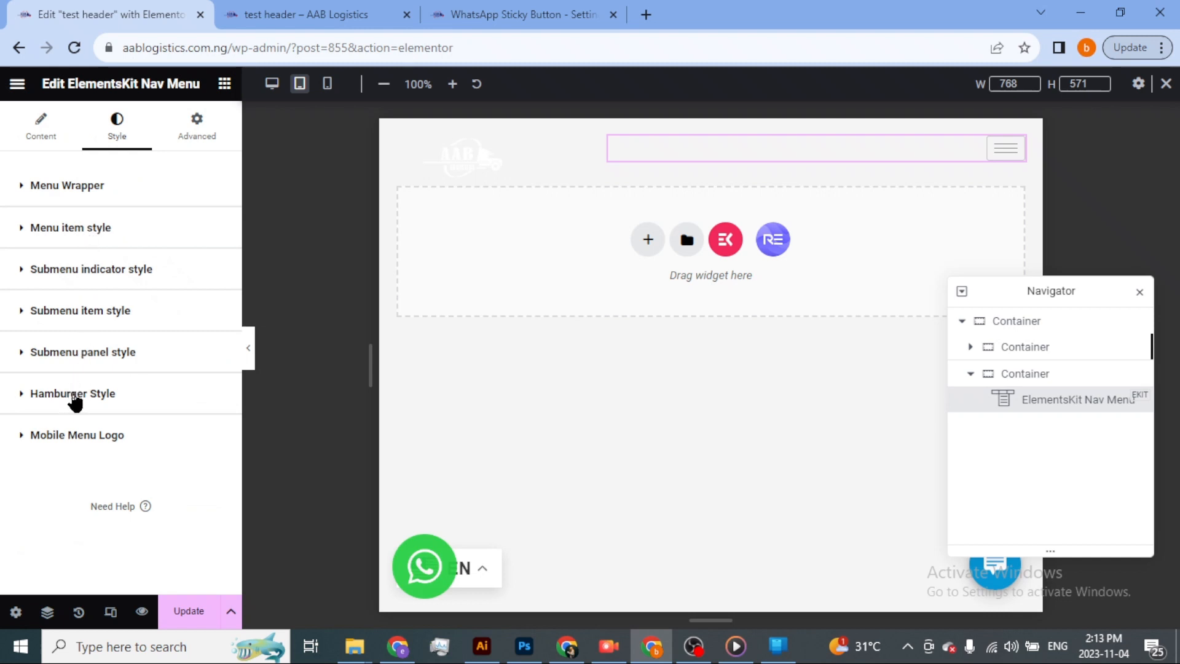
pyautogui.click(75, 399)
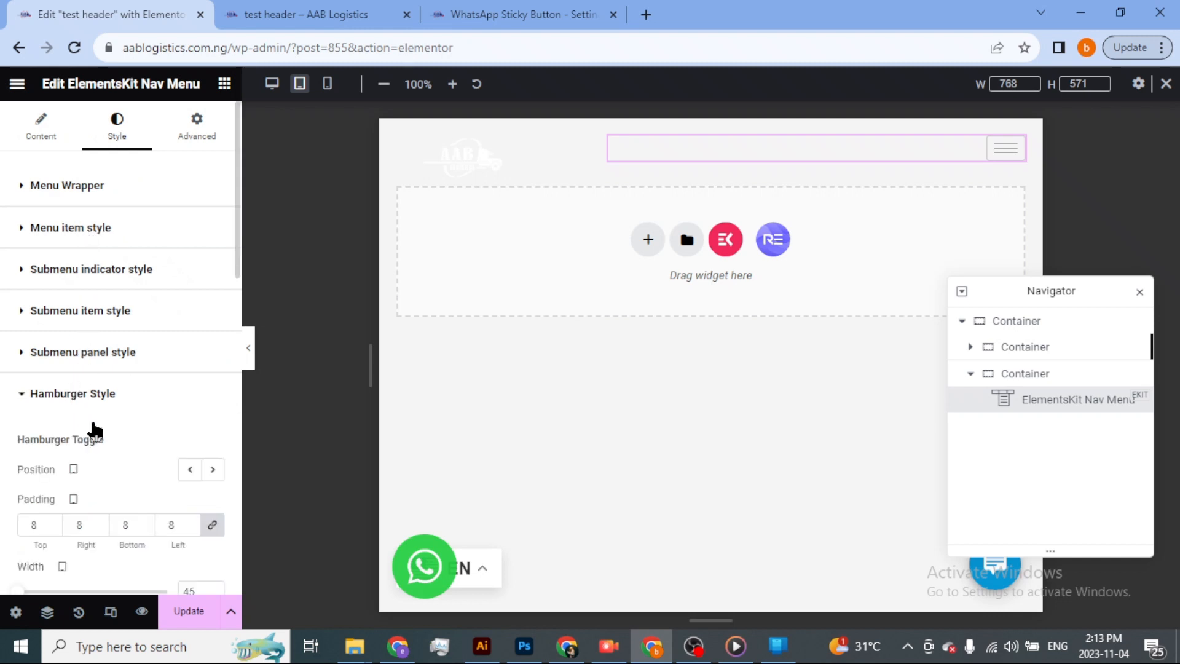
pyautogui.scroll(-3, 91, 441)
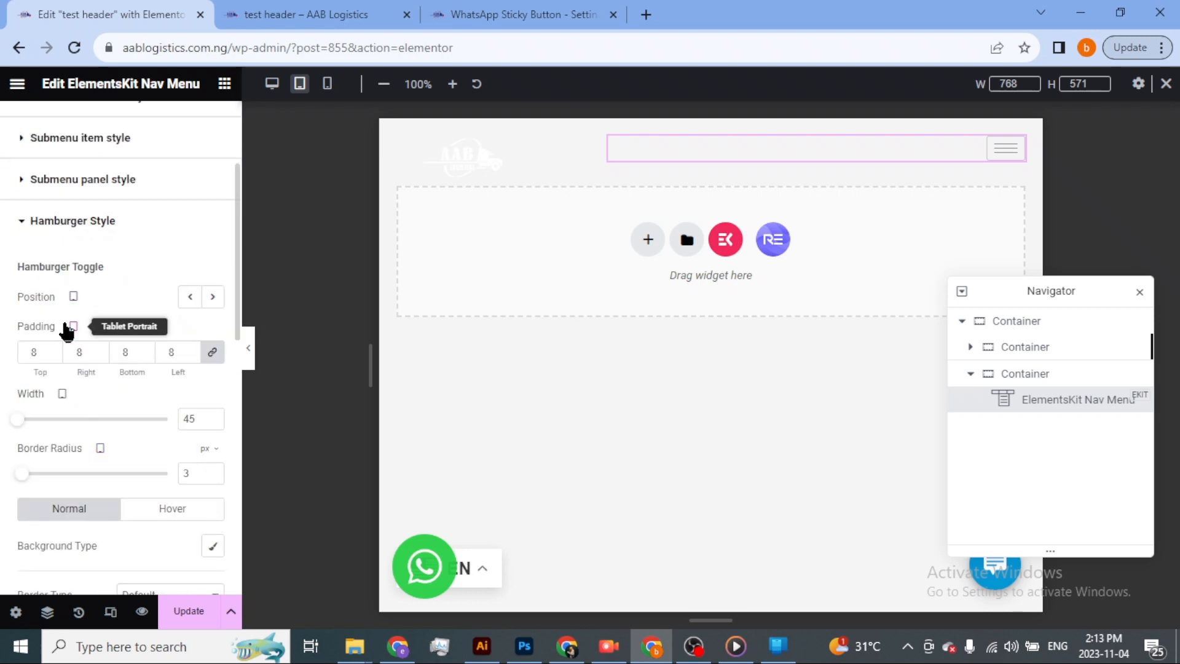
pyautogui.scroll(-3, 106, 417)
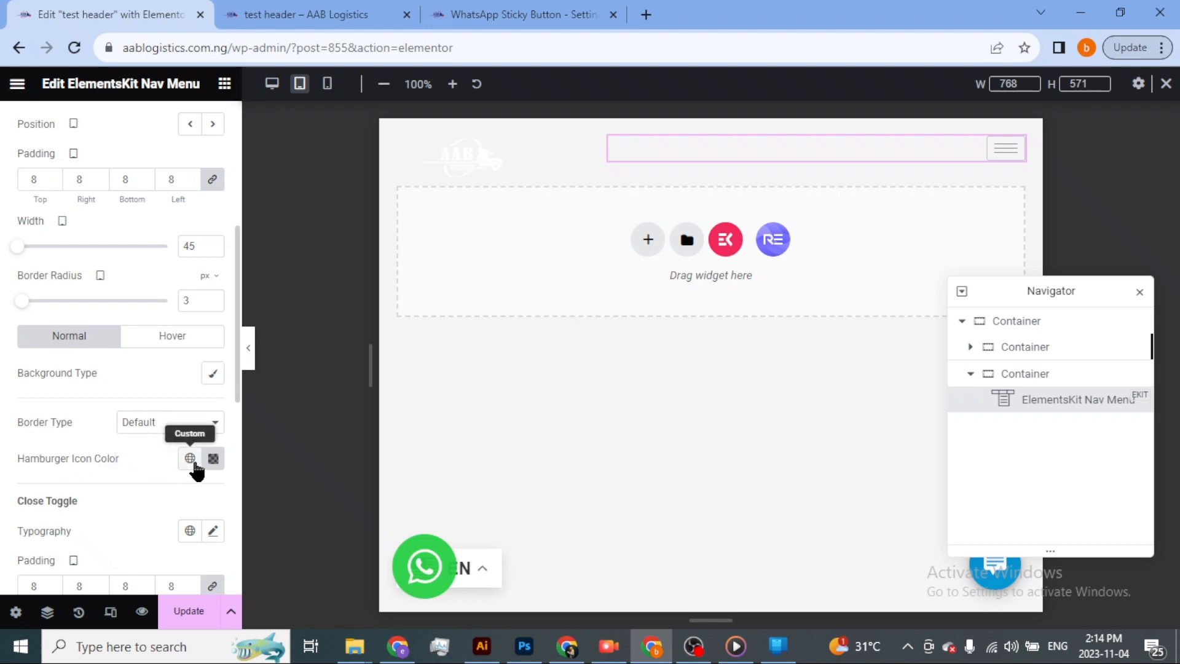
# Try the custom semi-transparent white #FFFFFF80 as the hamburger icon color.
pyautogui.click(190, 459)
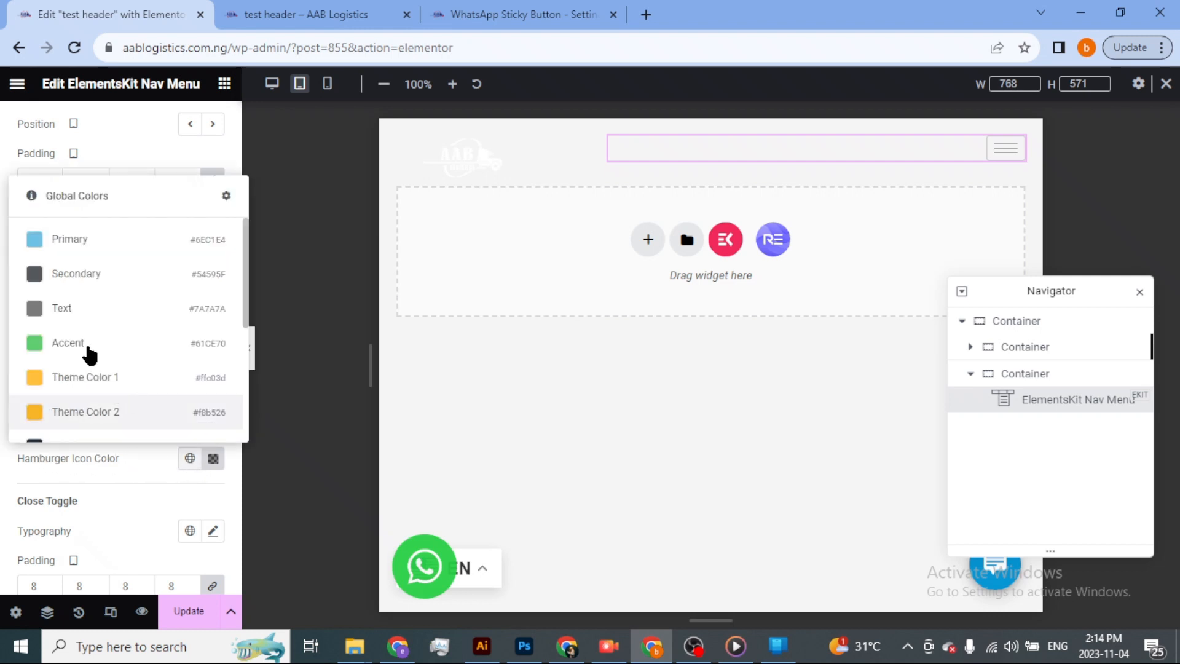
pyautogui.click(213, 458)
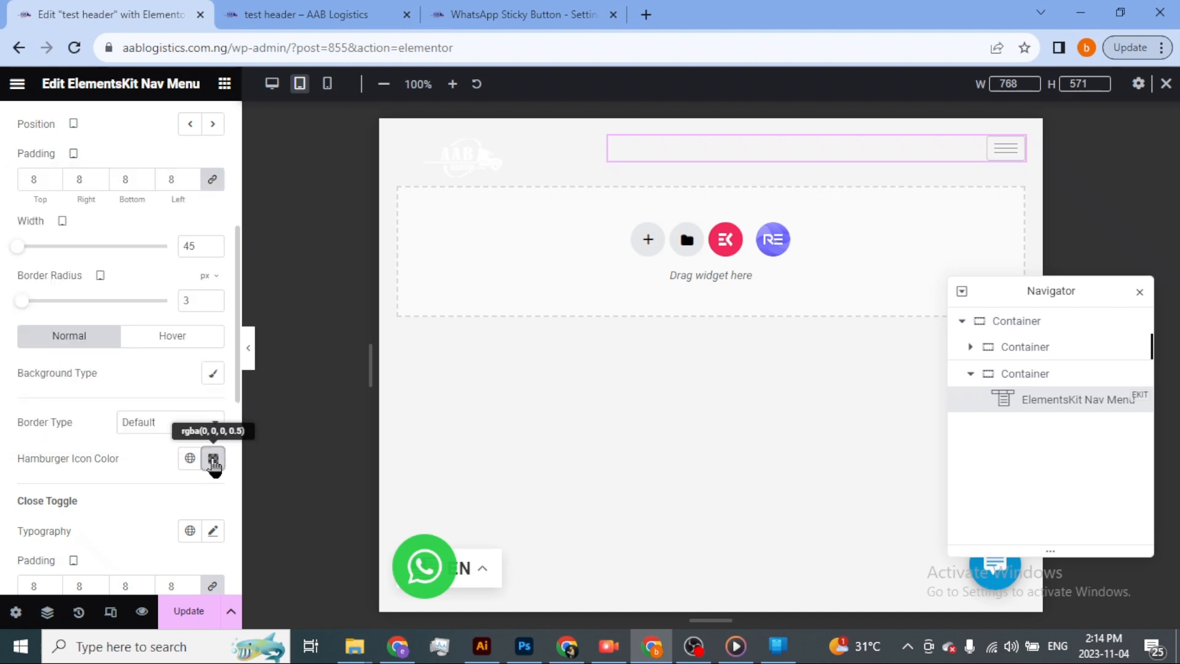
pyautogui.click(148, 246)
pyautogui.moveTo(129, 201); pyautogui.dragTo(84, 205)
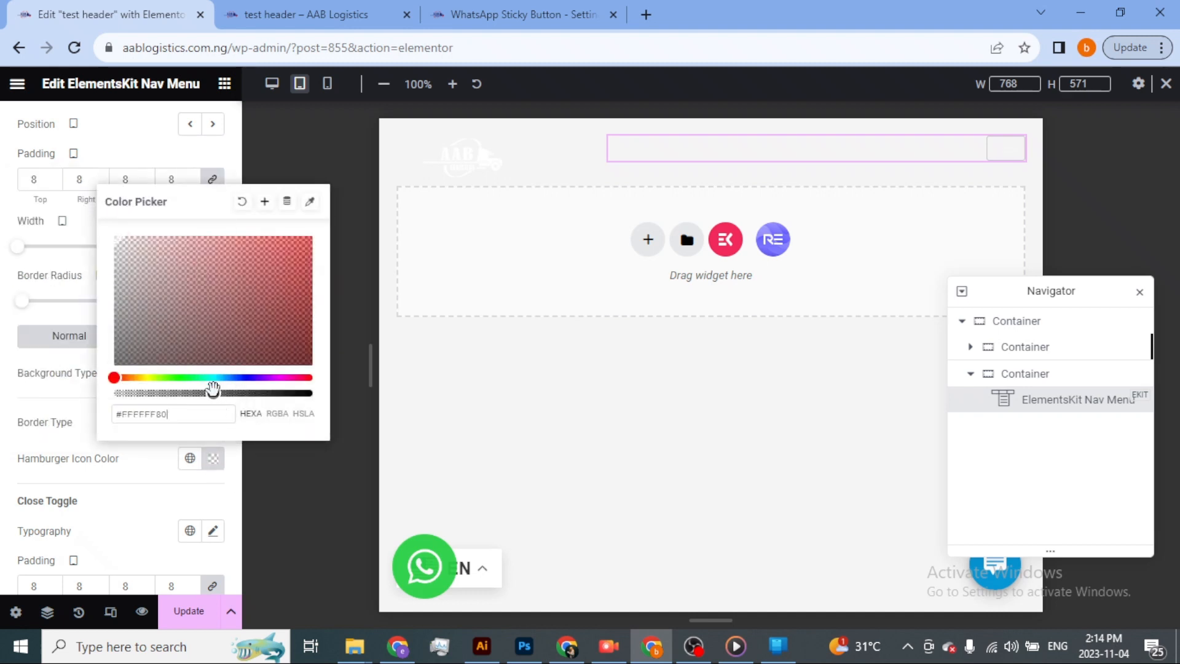
# Assign the global Theme Color 7 (#F2F5F7) to the hamburger icon and save the header template.
pyautogui.click(190, 458)
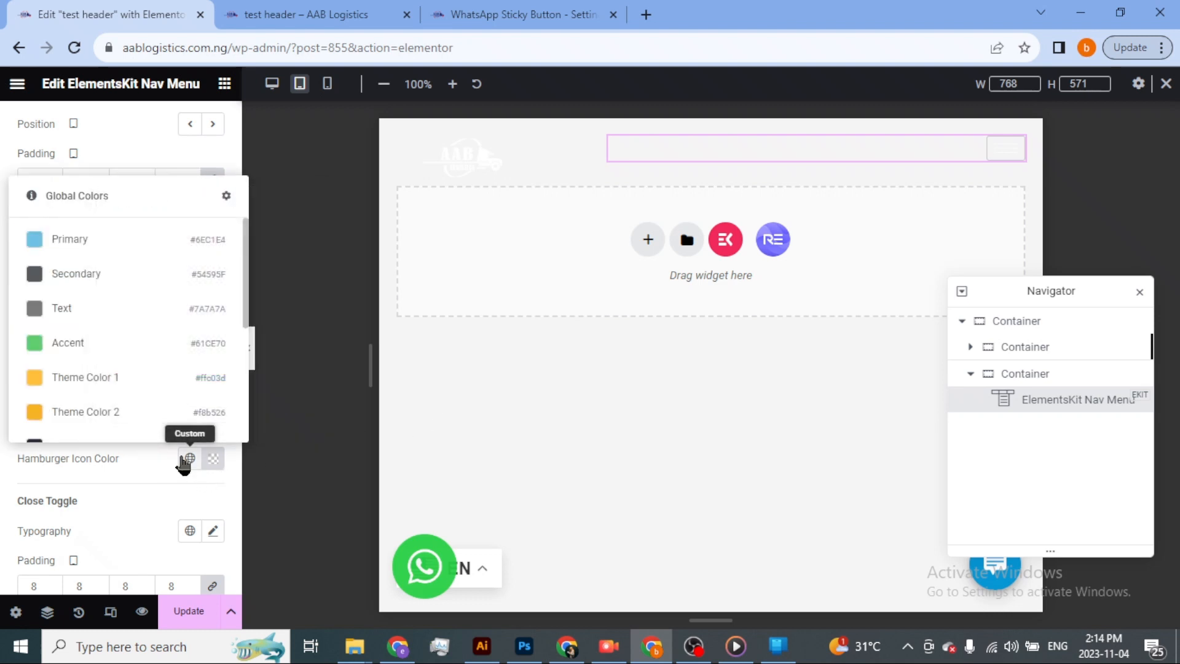
pyautogui.scroll(-3, 86, 350)
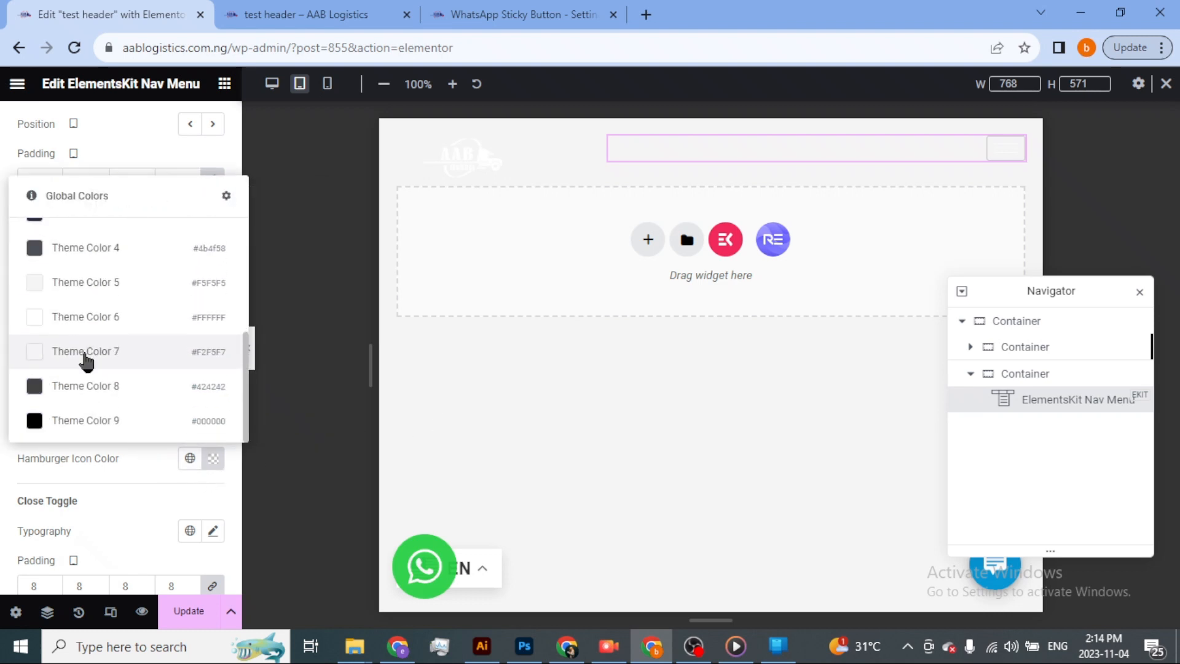
pyautogui.click(86, 354)
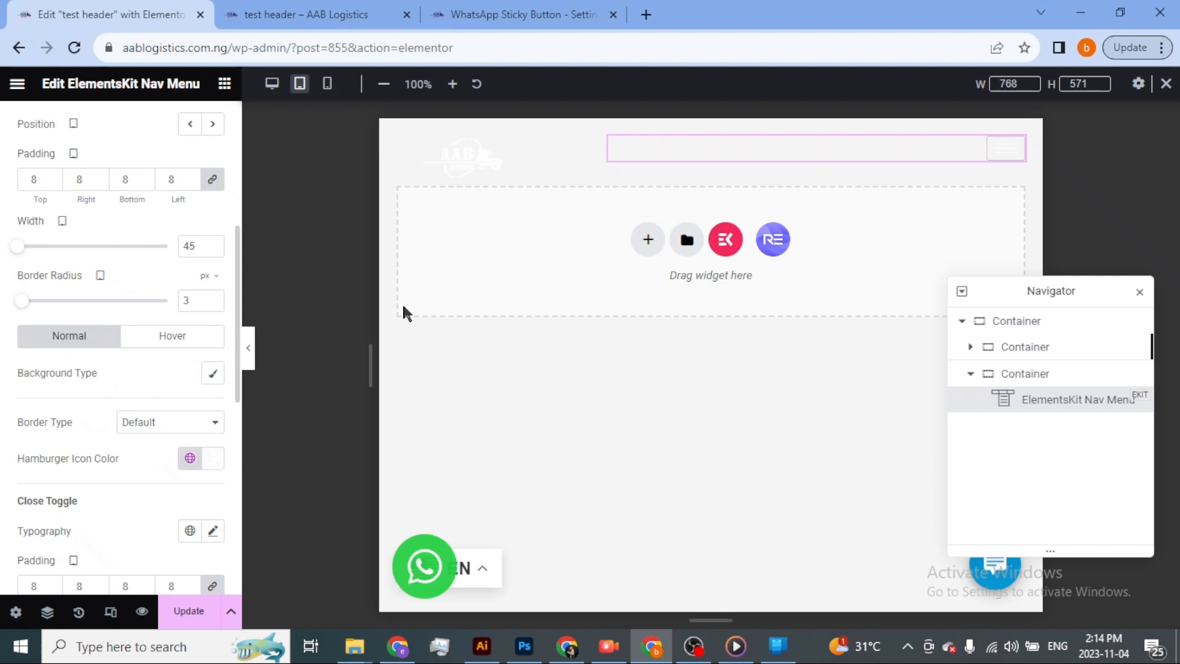
pyautogui.click(189, 610)
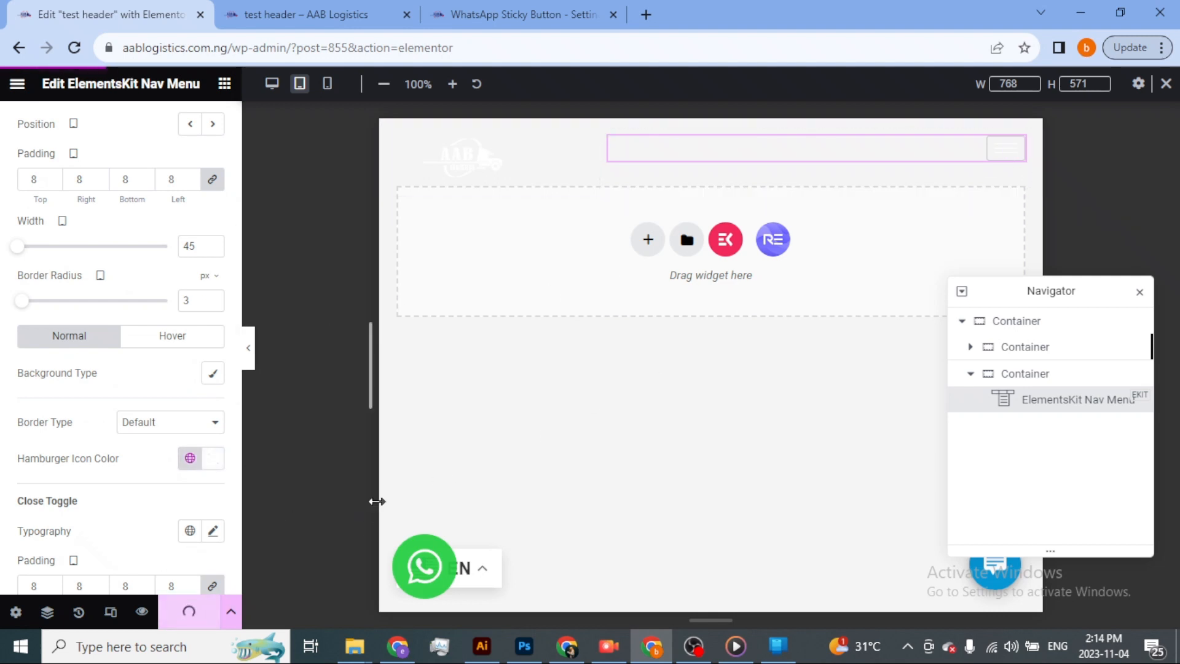
# Switch back to the live homepage's iPad Mini preview and reload it to load the updated header.
pyautogui.hotkey('alt', 'Tab')
pyautogui.hotkey('alt', 'Tab')
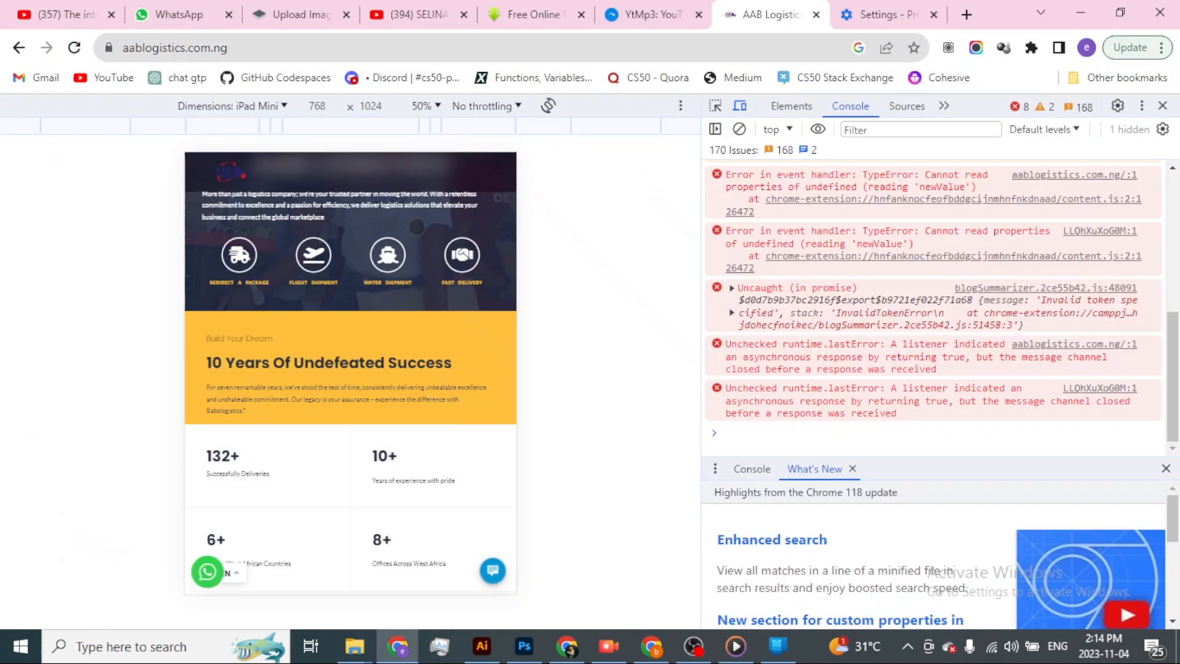
pyautogui.click(73, 48)
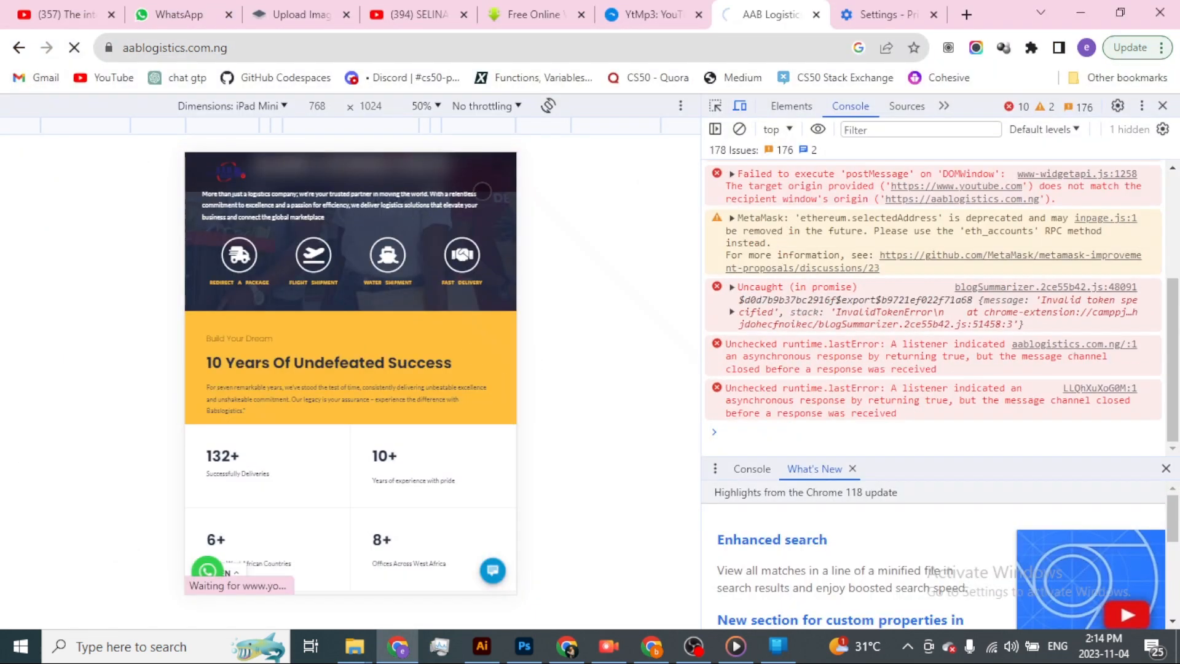
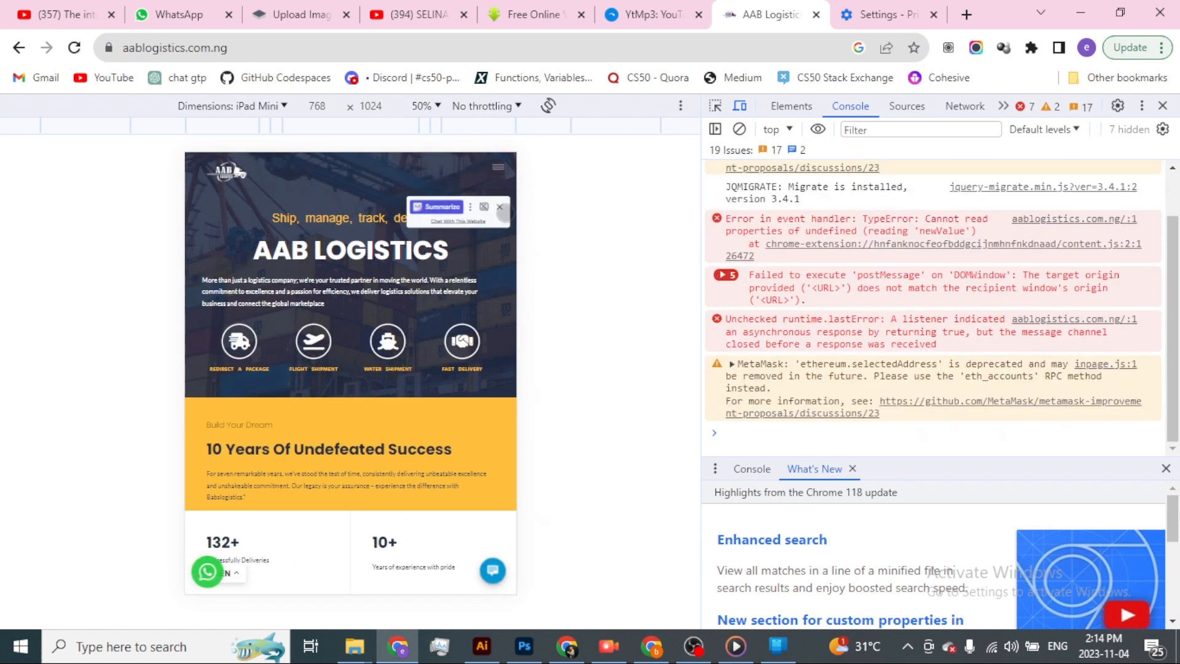
# Open the hamburger menu in the live homepage's iPad Mini preview to inspect it, and return to the Elementor editor.
pyautogui.click(498, 170)
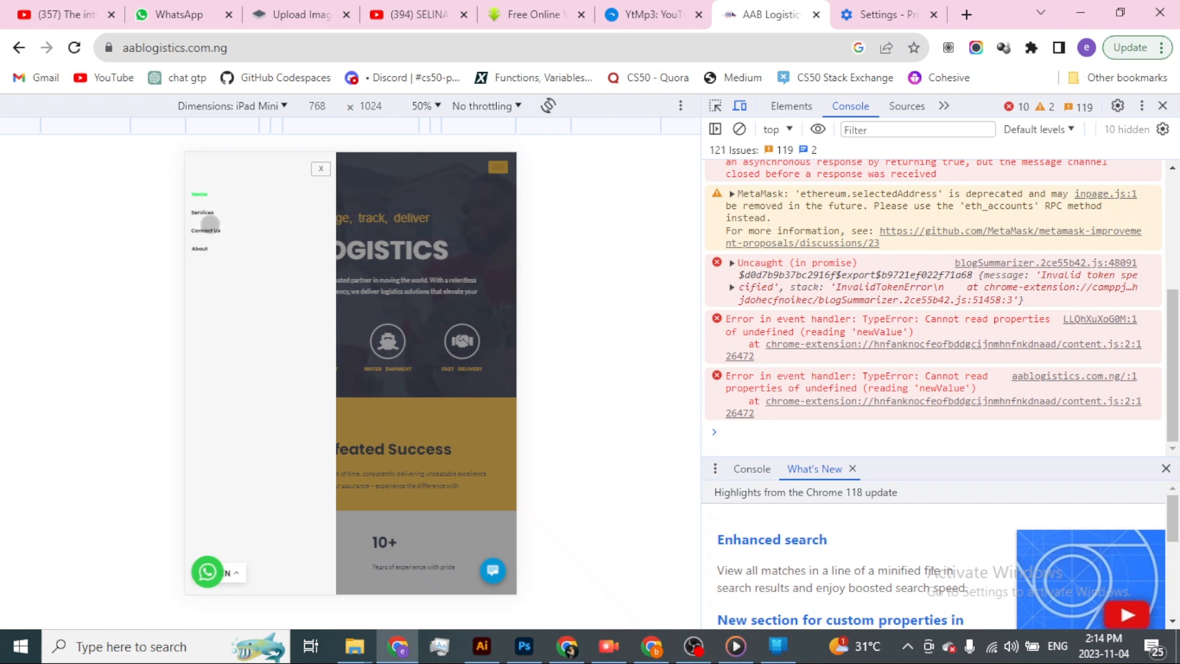
pyautogui.hotkey('alt', 'Tab')
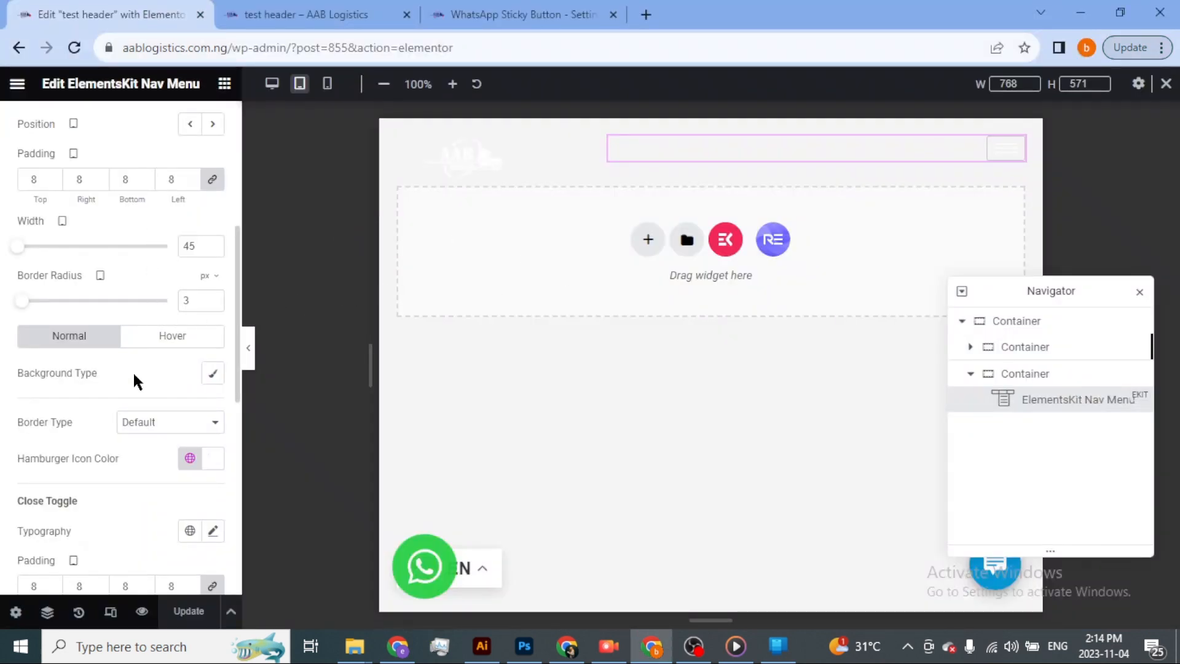
# Give the ElementsKit Nav Menu's menu wrapper a Classic background in semi-transparent black #0000005E.
pyautogui.scroll(-3, 135, 421)
pyautogui.scroll(8, 134, 411)
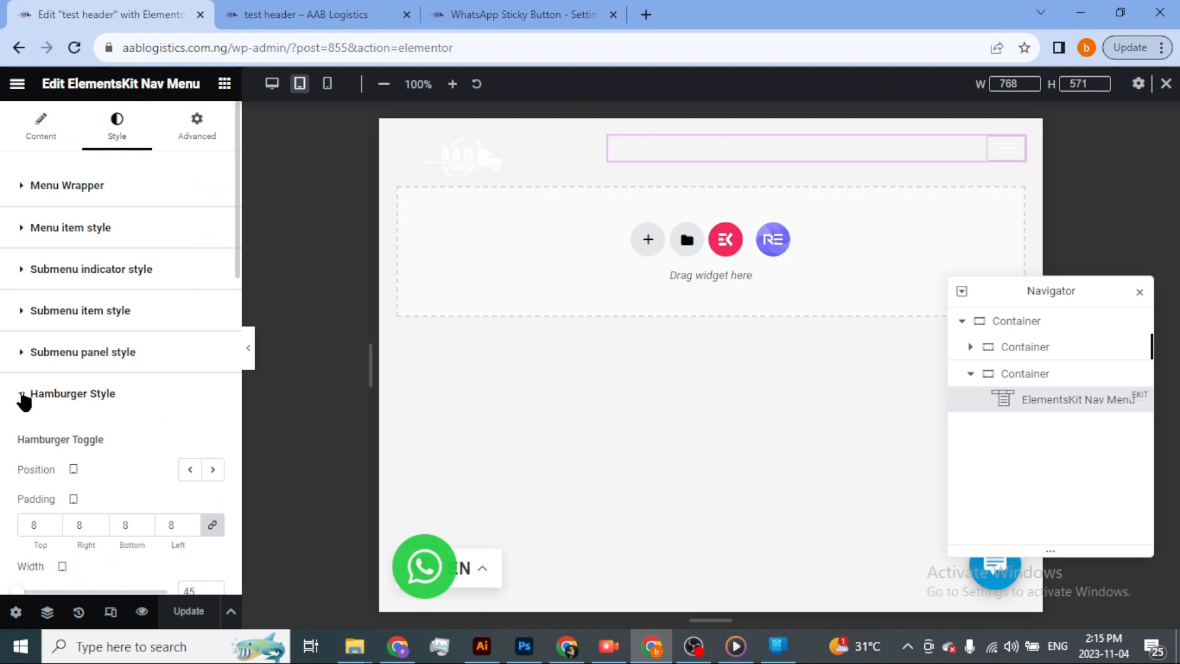
pyautogui.click(23, 397)
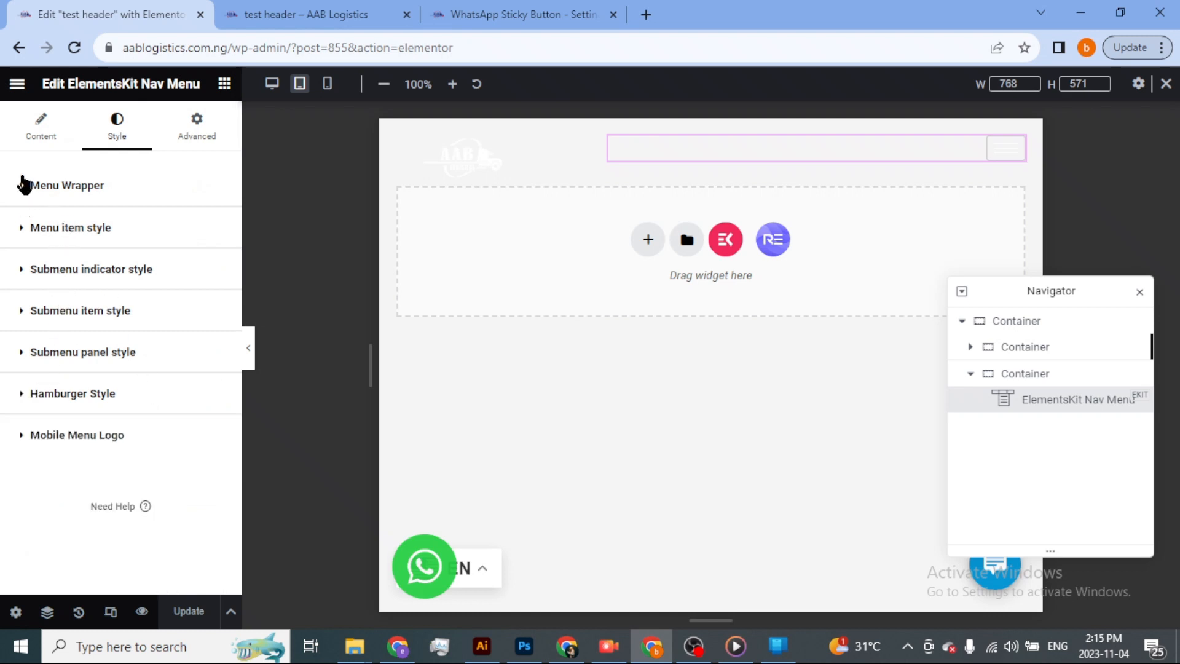
pyautogui.click(23, 183)
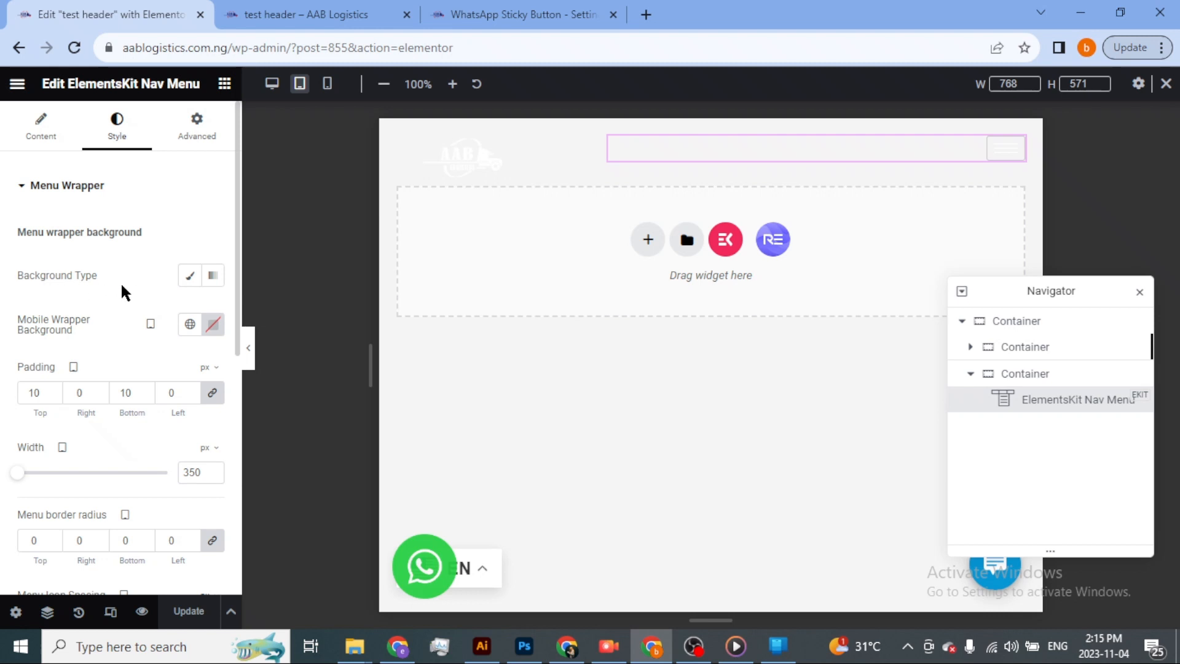
pyautogui.click(191, 276)
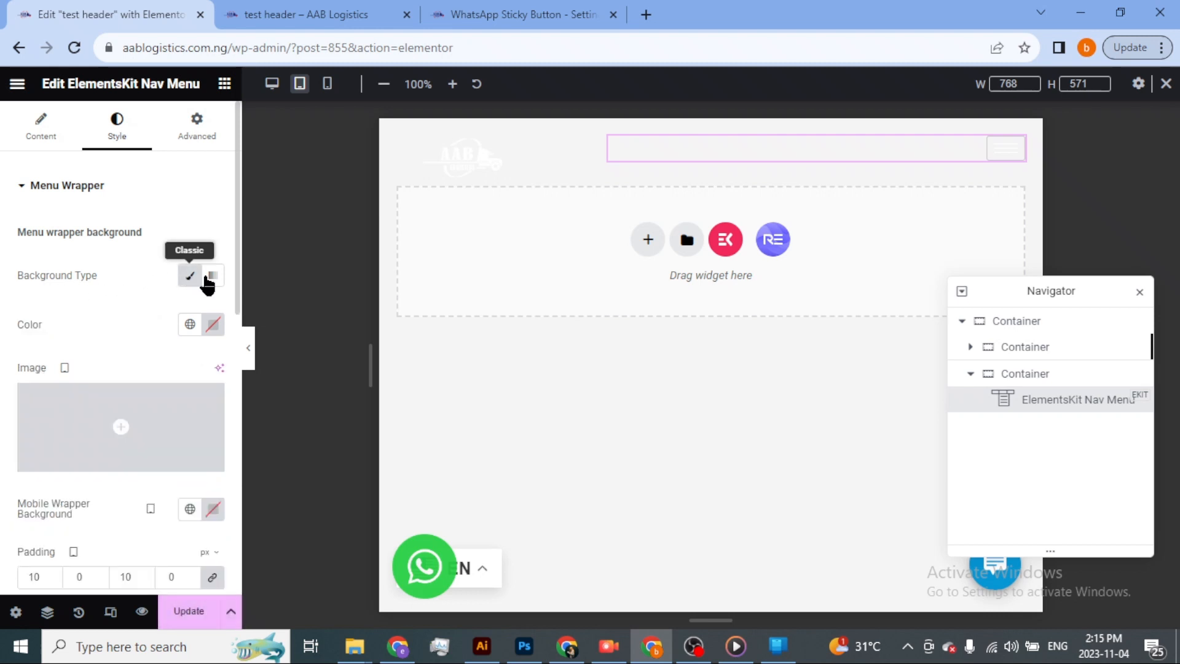
pyautogui.click(213, 325)
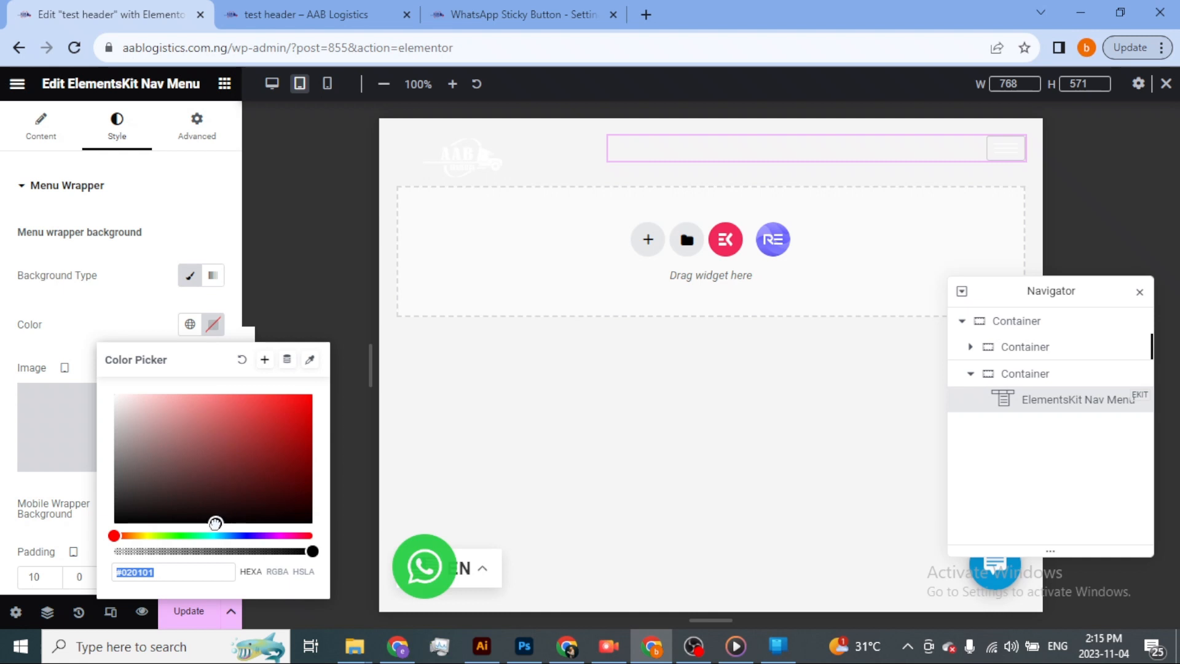
pyautogui.click(215, 523)
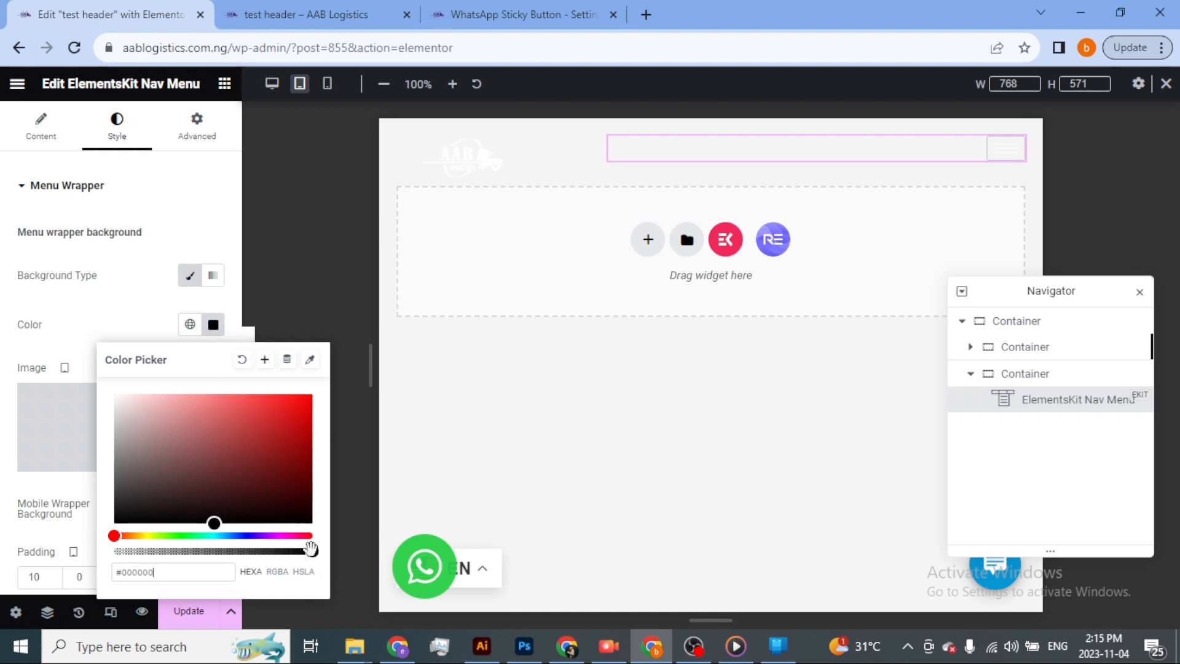
pyautogui.moveTo(310, 553); pyautogui.dragTo(184, 554)
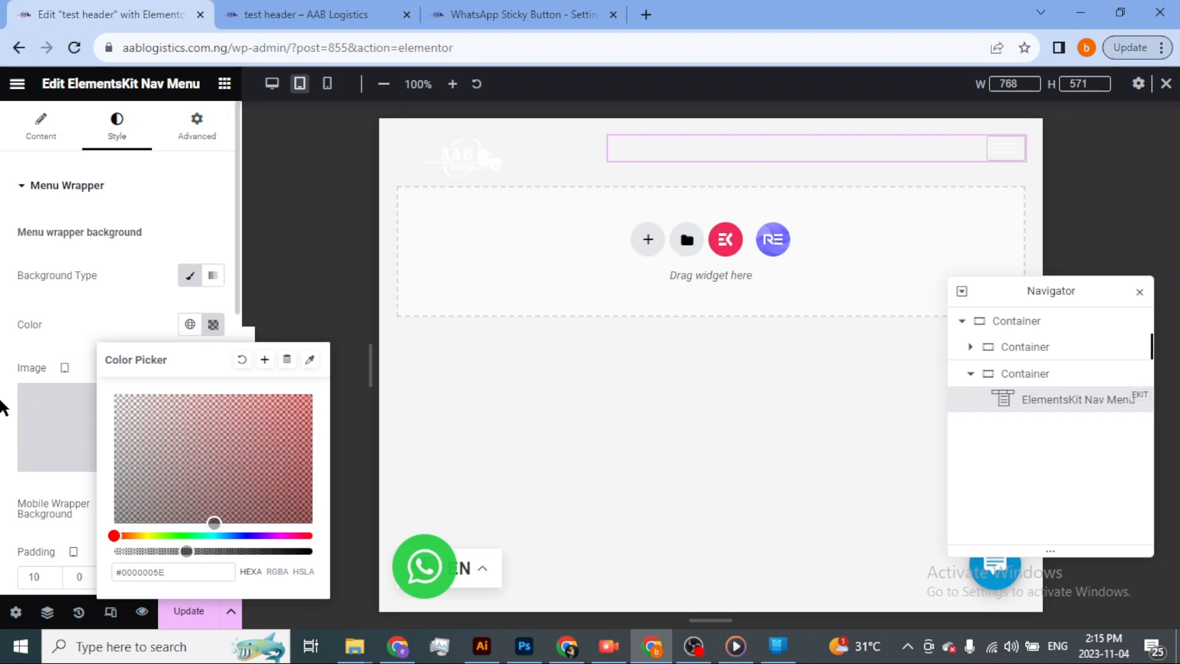
pyautogui.click(5, 403)
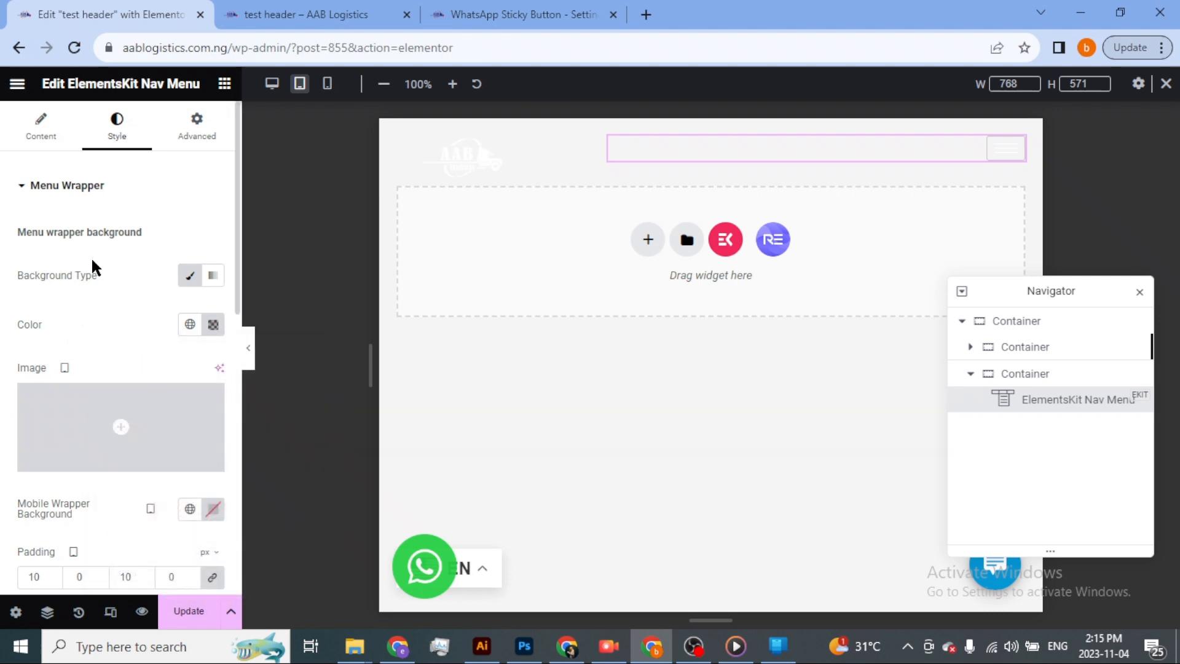
# Open the Nav Menu's Menu item style typography settings and expand the hamburger menu in the tablet preview.
pyautogui.scroll(-3, 101, 323)
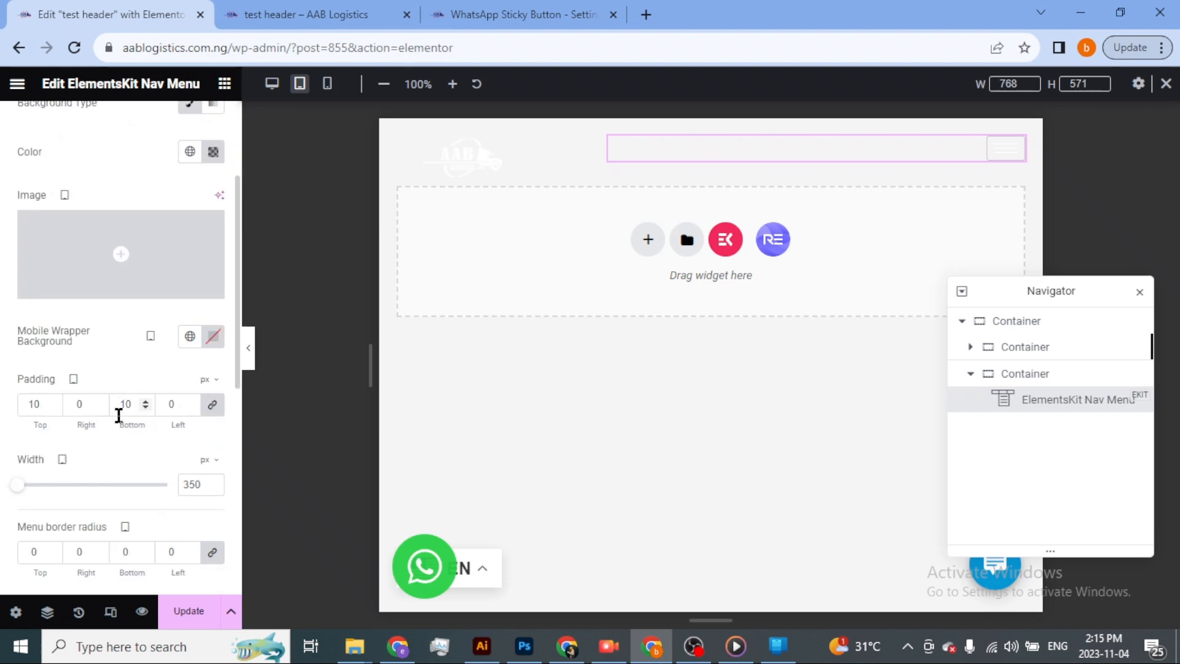
pyautogui.scroll(-3, 88, 462)
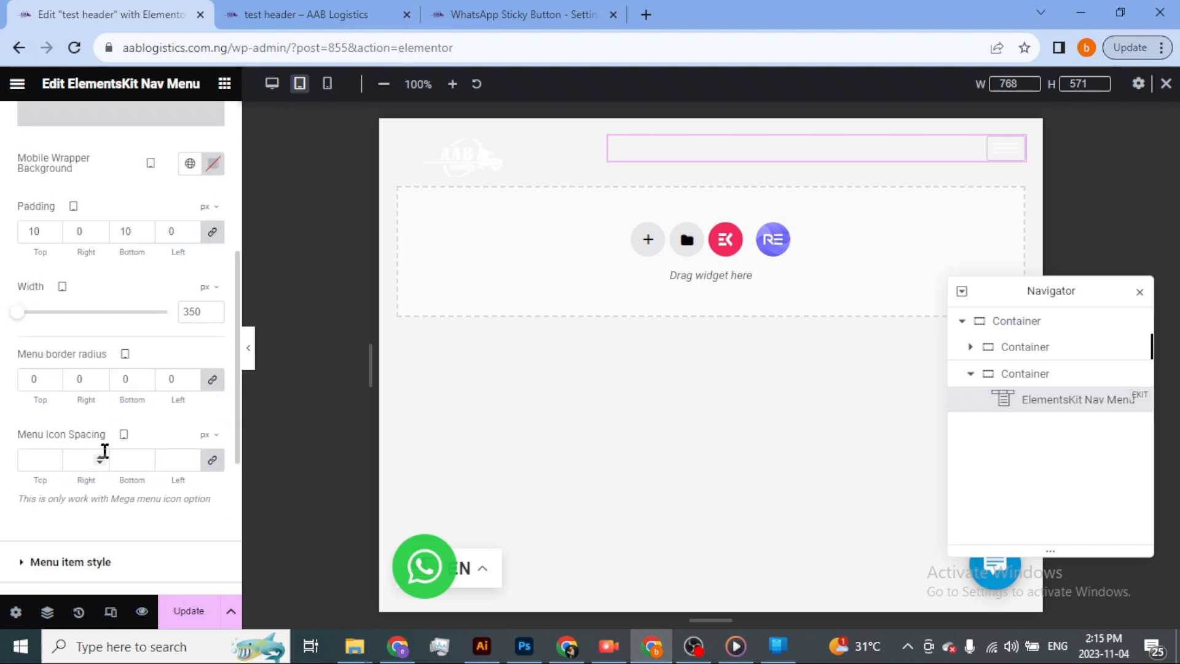
pyautogui.scroll(-3, 105, 451)
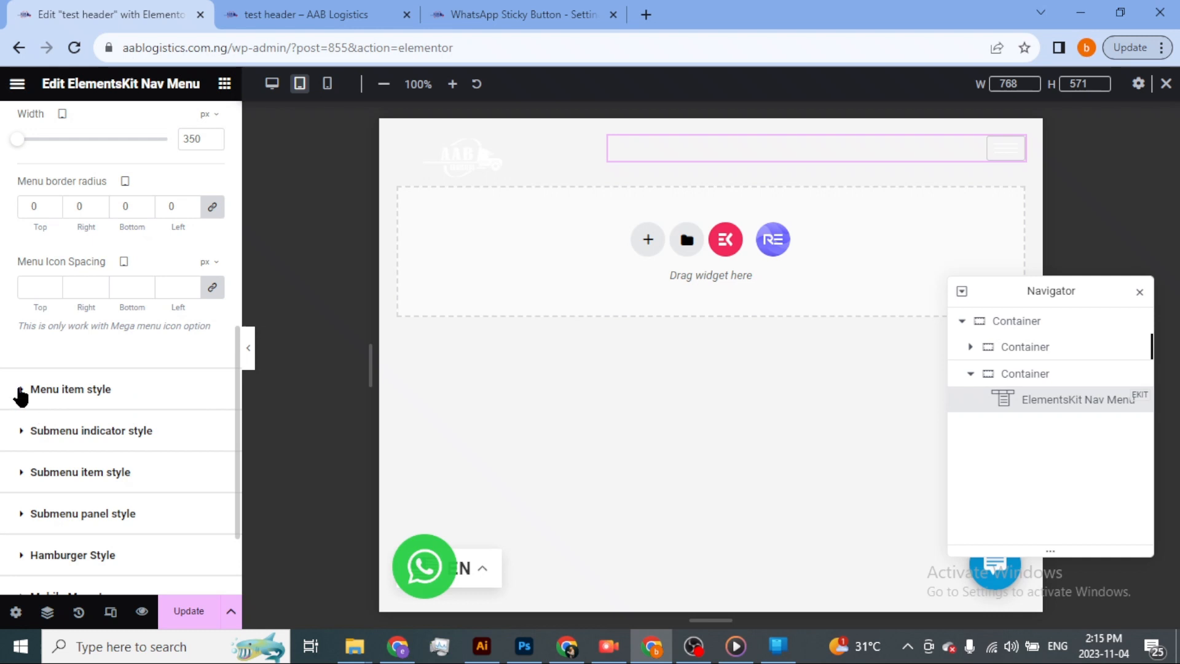
pyautogui.click(66, 390)
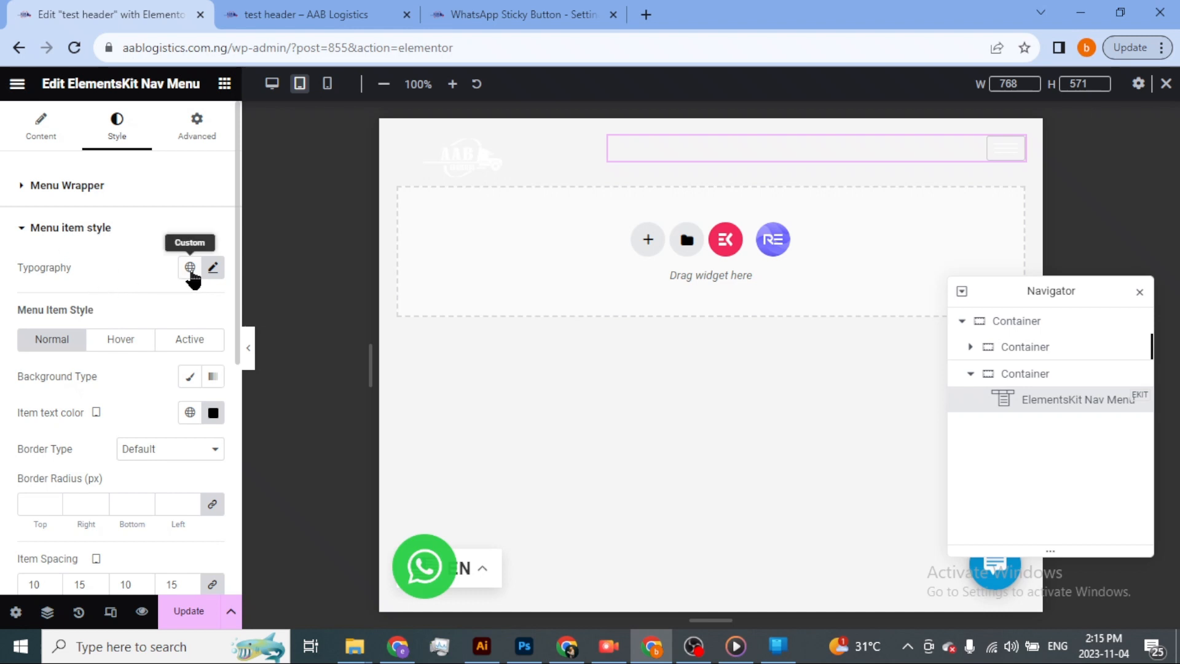
pyautogui.click(211, 269)
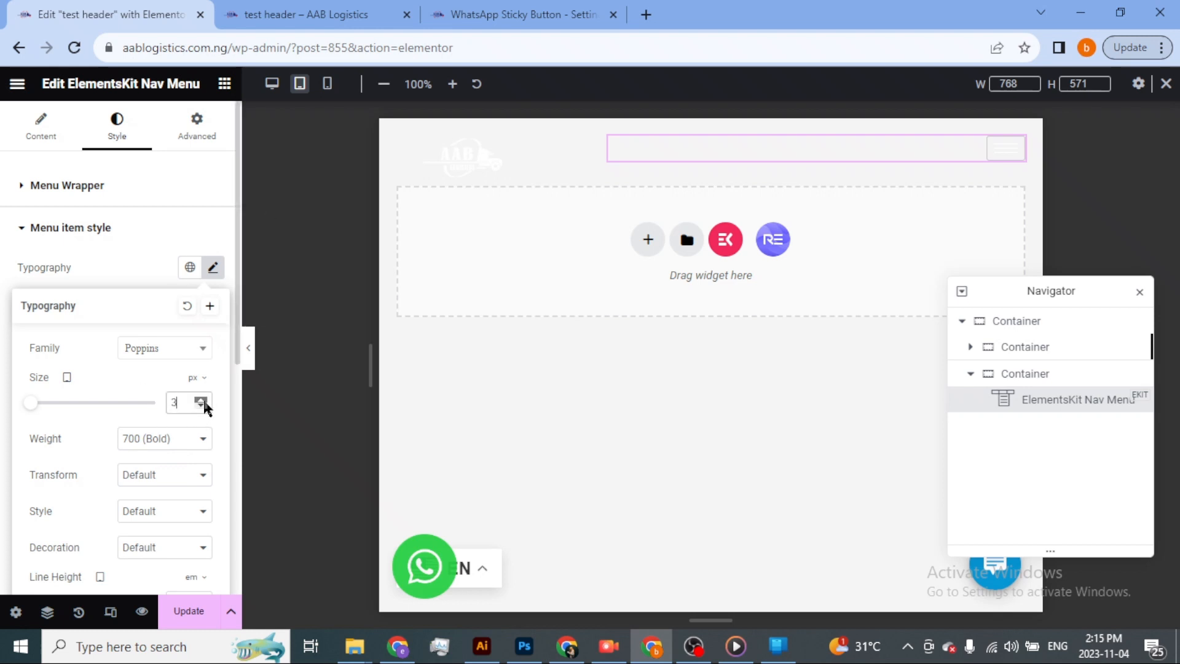
pyautogui.click(1014, 151)
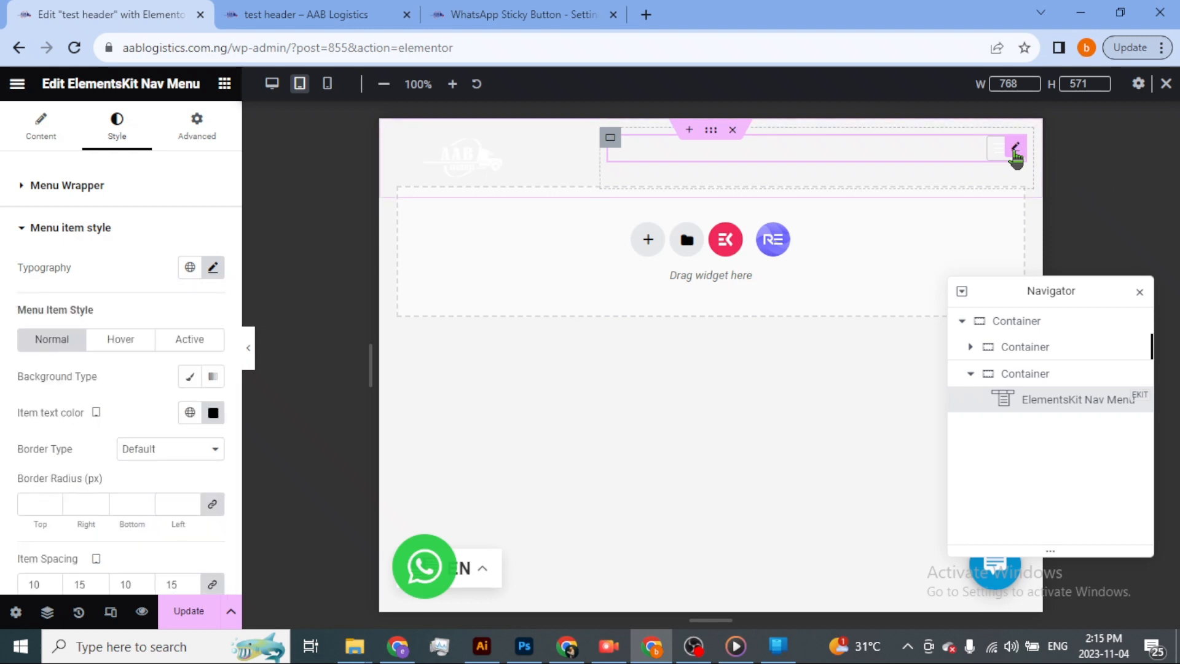
pyautogui.click(999, 148)
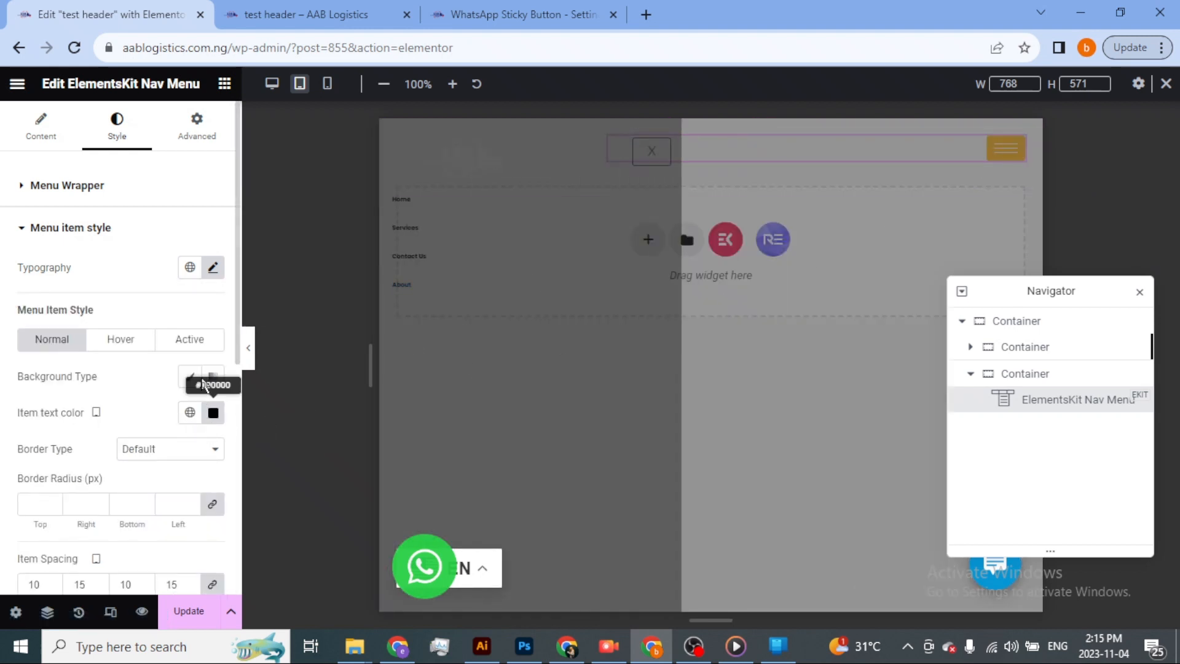
# Set the menu item font size to 23 px for tablet and save the header template.
pyautogui.click(210, 269)
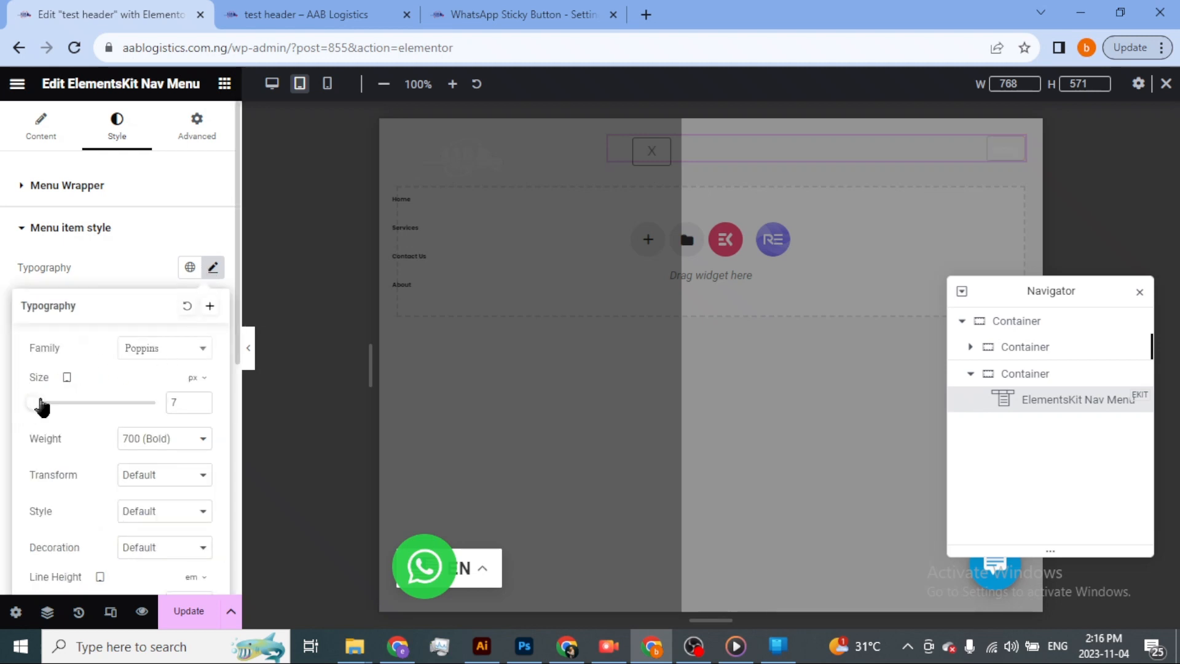
pyautogui.moveTo(40, 403)
pyautogui.mouseDown()
pyautogui.moveTo(67, 403)
pyautogui.moveTo(45, 409)
pyautogui.mouseUp()
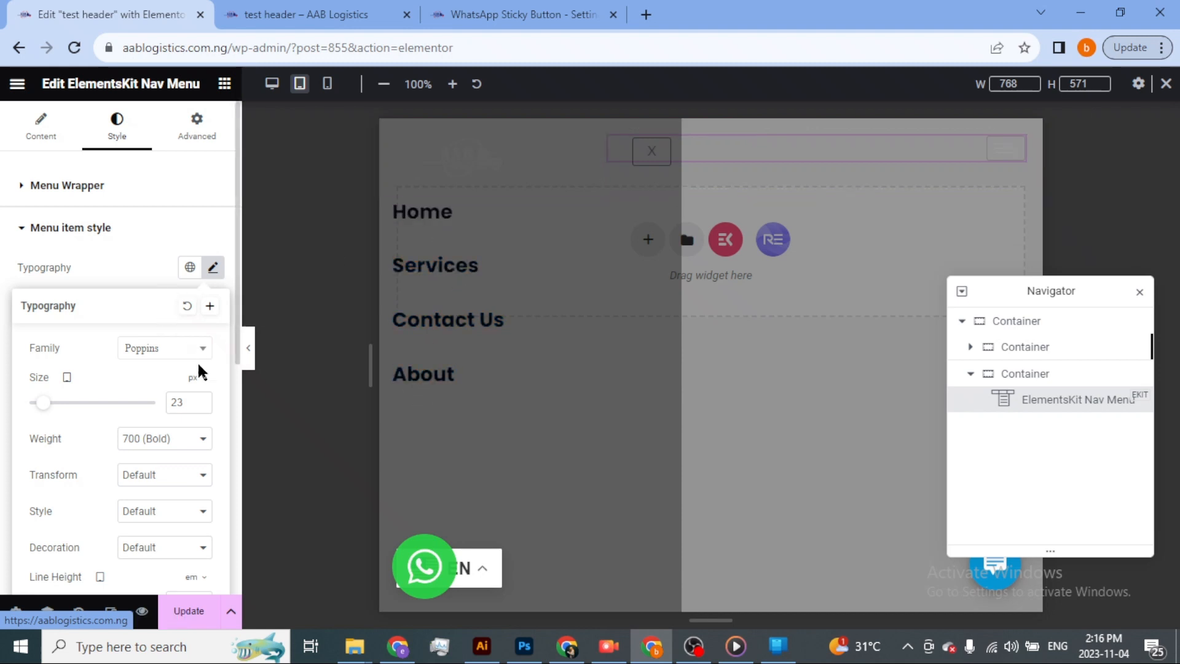
pyautogui.click(183, 617)
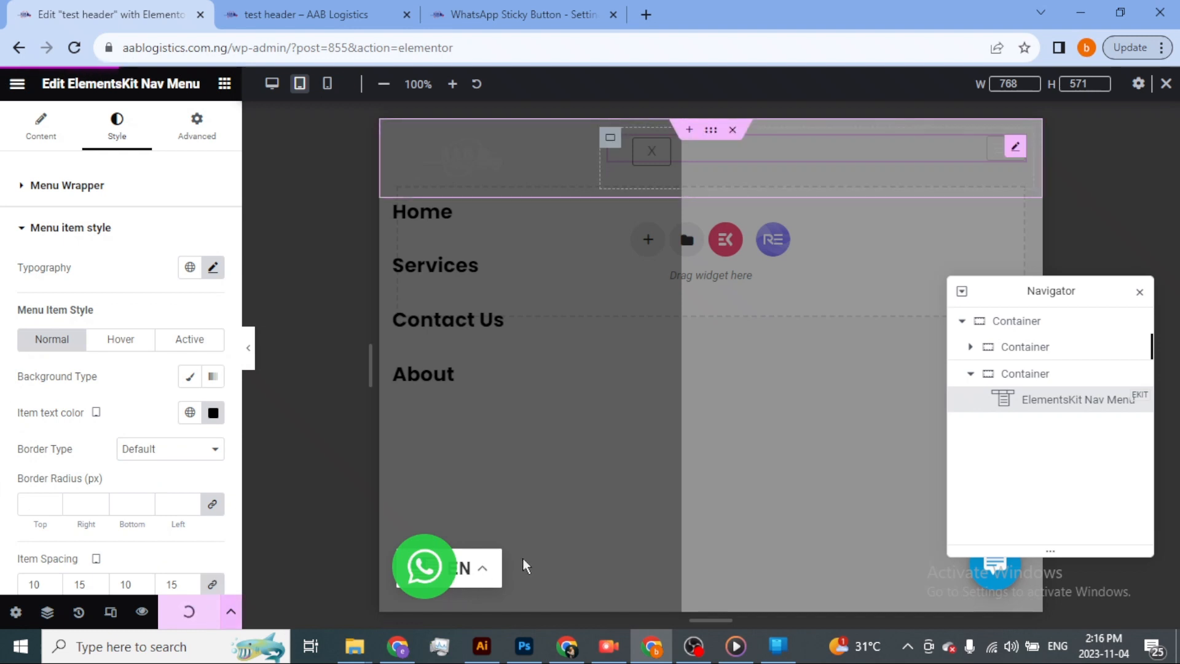
# Switch to the live homepage, reload its iPad Mini preview and open the hamburger menu to check the updated items.
pyautogui.hotkey('alt', 'Tab')
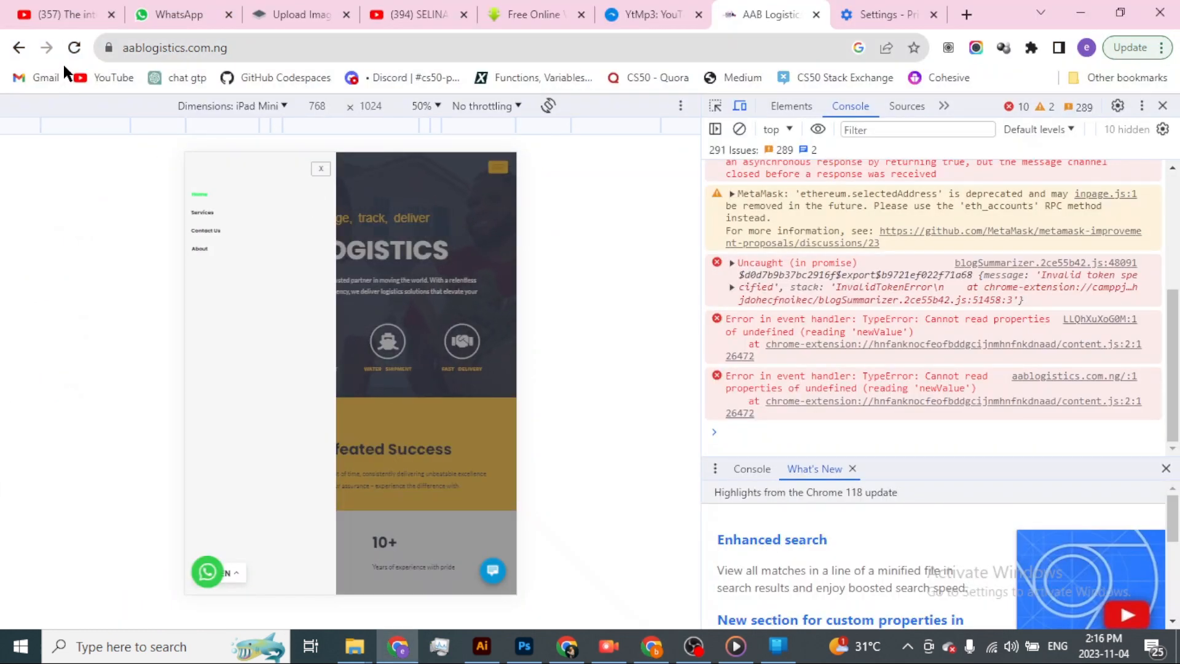
pyautogui.click(74, 47)
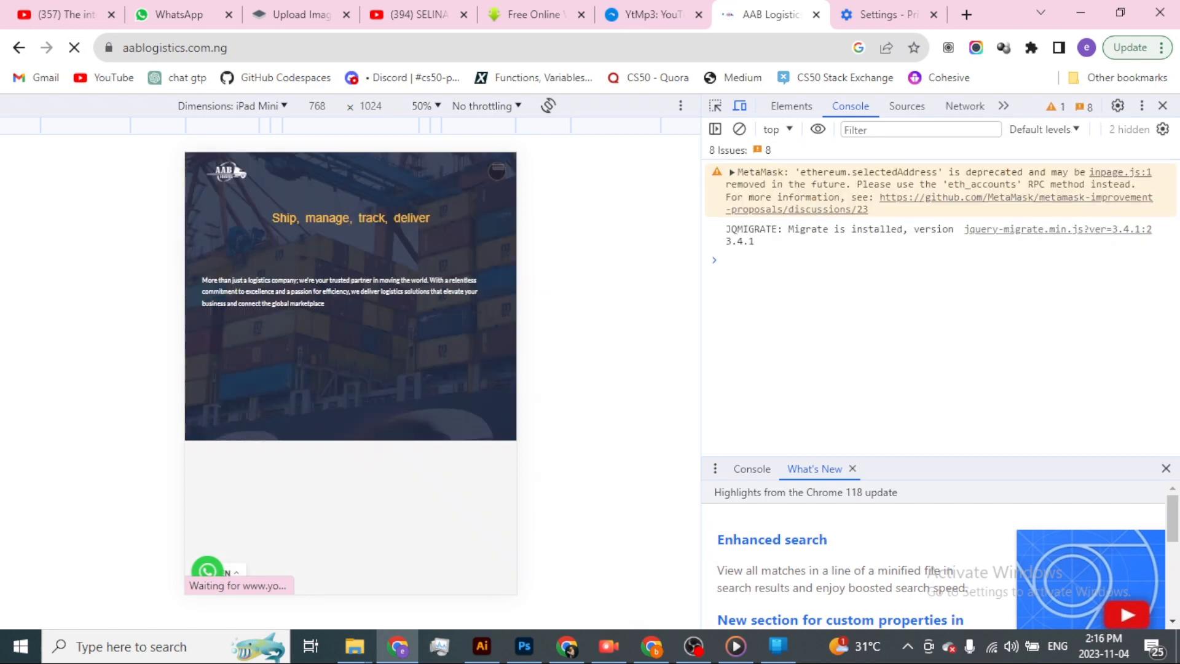
pyautogui.click(497, 170)
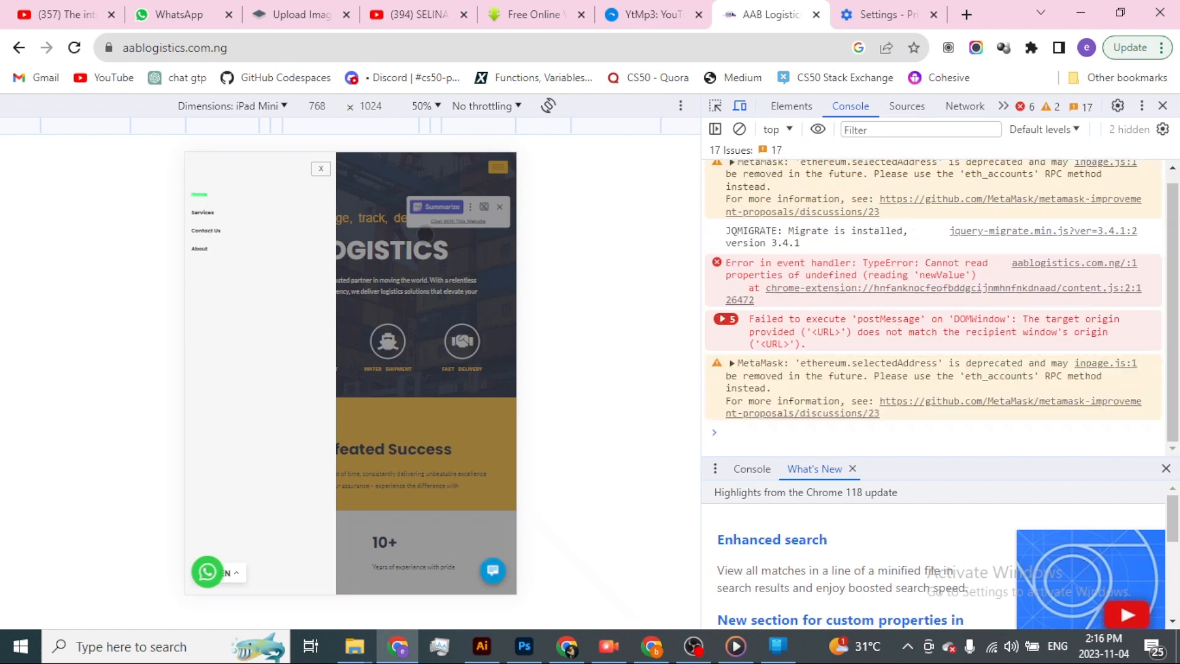
# Return to the Elementor editor, switch its preview to mobile portrait and close the open hamburger menu.
pyautogui.hotkey('alt', 'Tab')
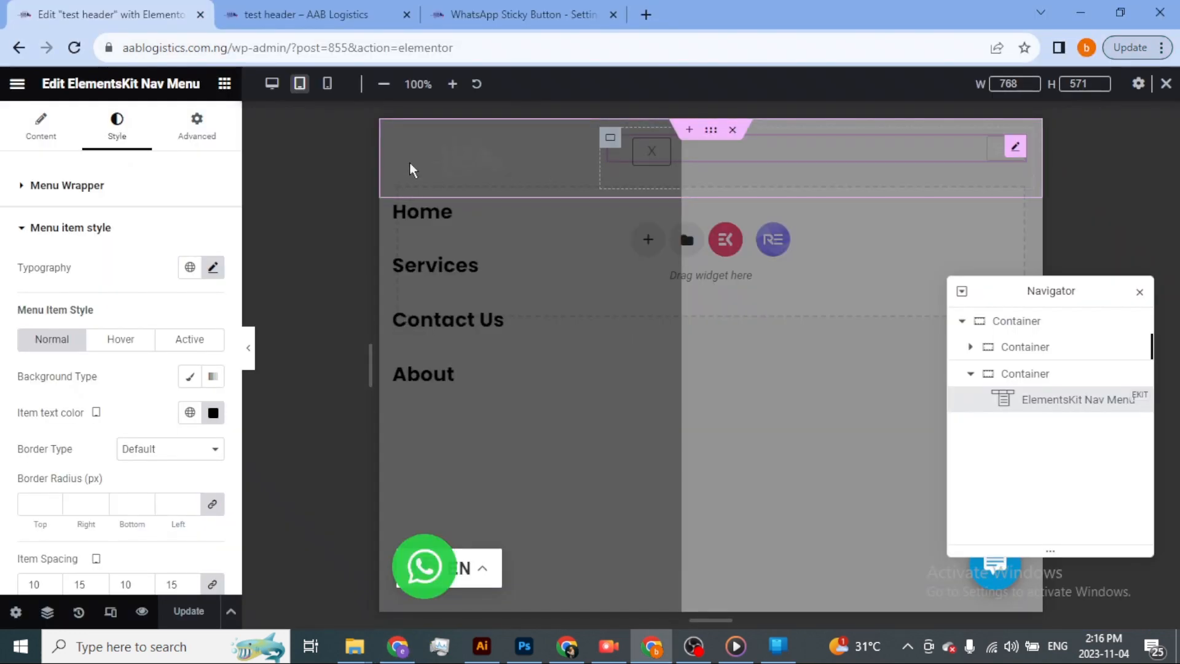
pyautogui.click(327, 83)
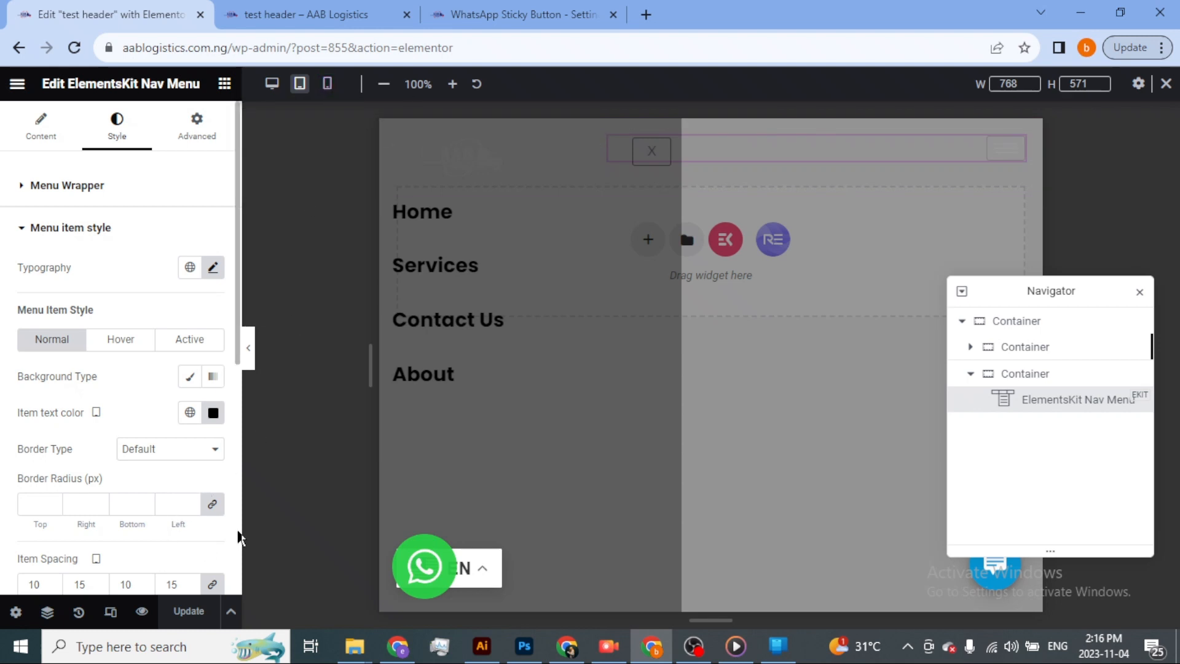
pyautogui.click(328, 84)
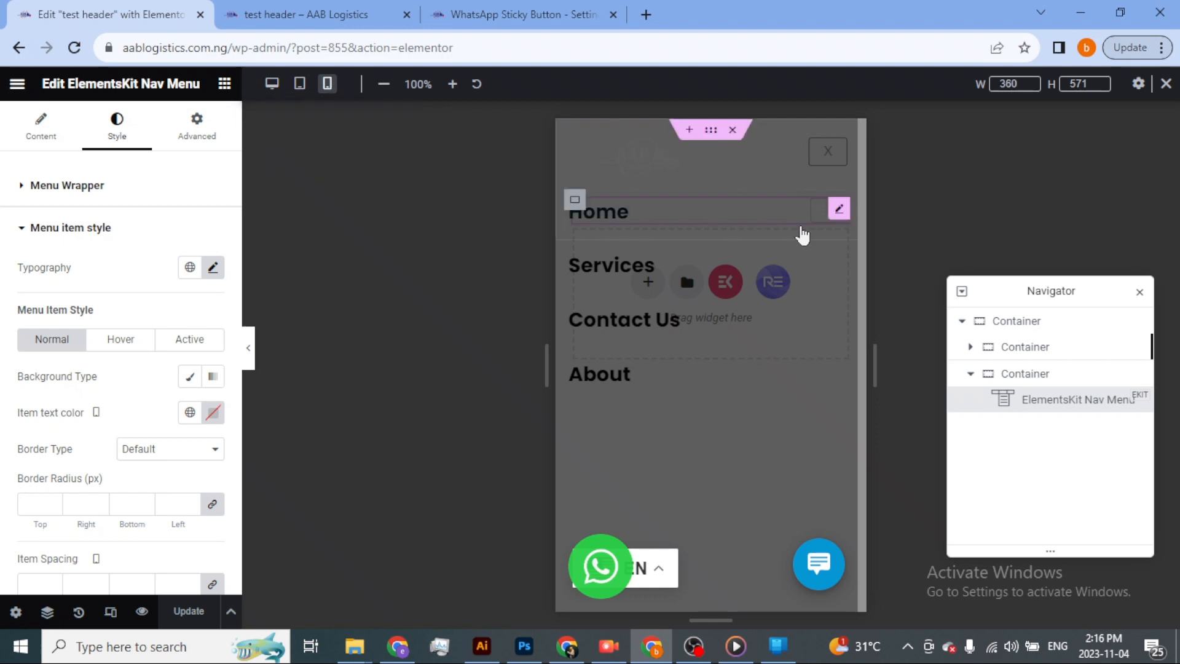
pyautogui.click(834, 158)
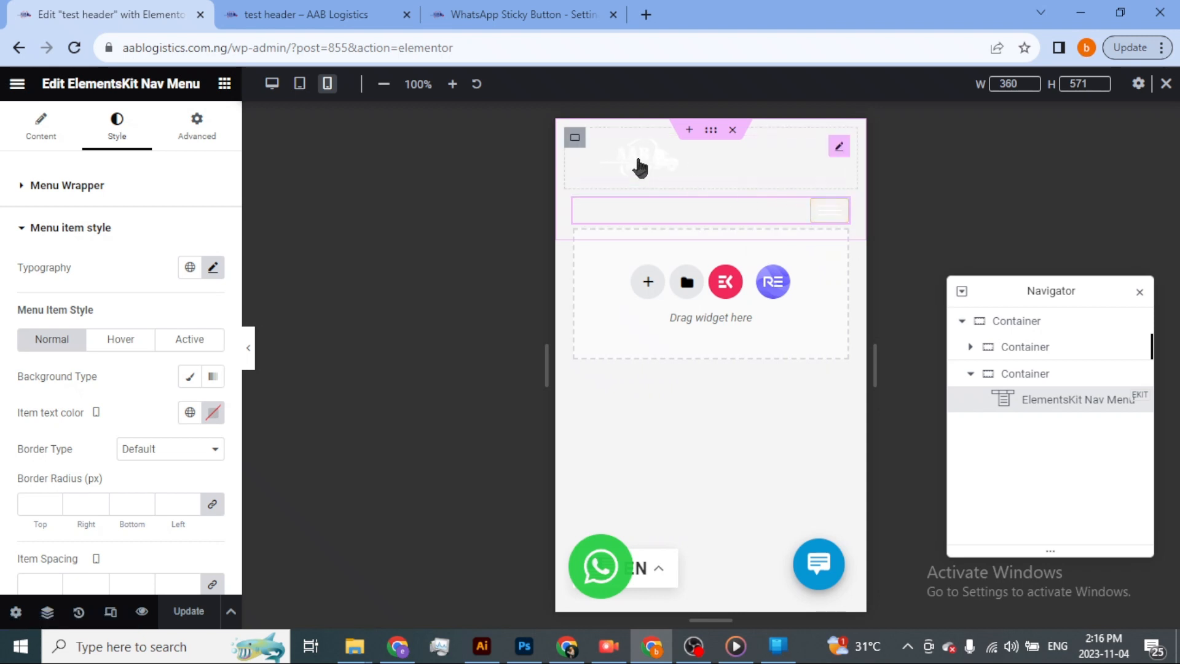
# Switch to the live homepage and change its emulated device to iPhone XR.
pyautogui.hotkey('alt', 'Tab')
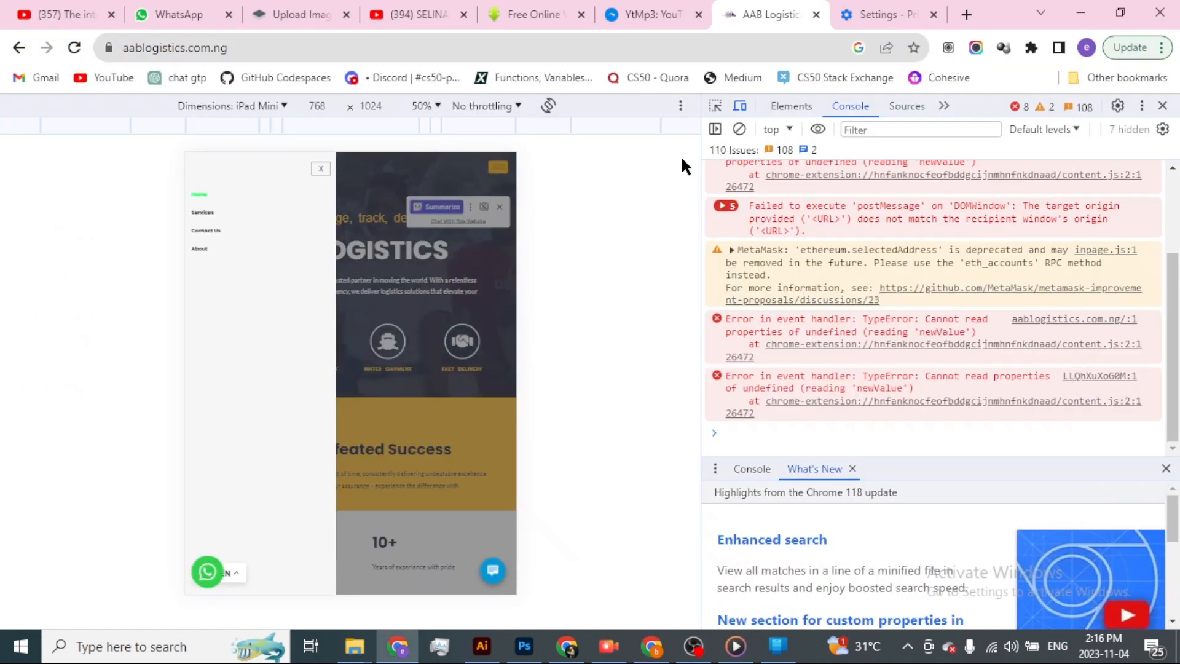
pyautogui.click(283, 110)
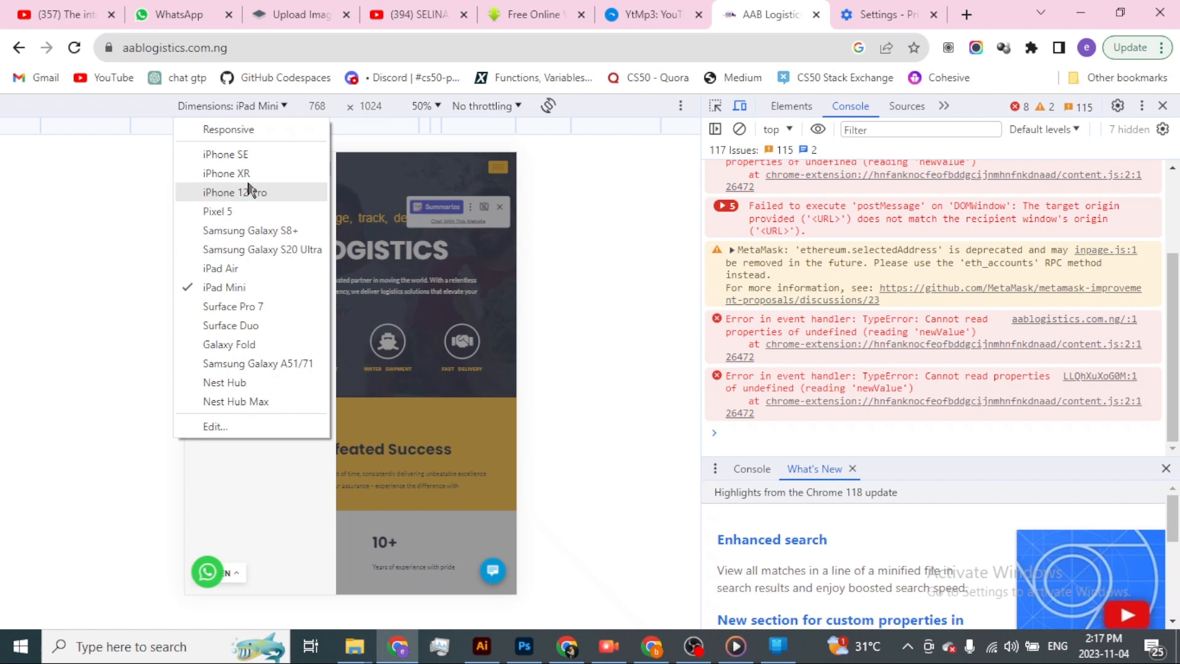
pyautogui.click(226, 173)
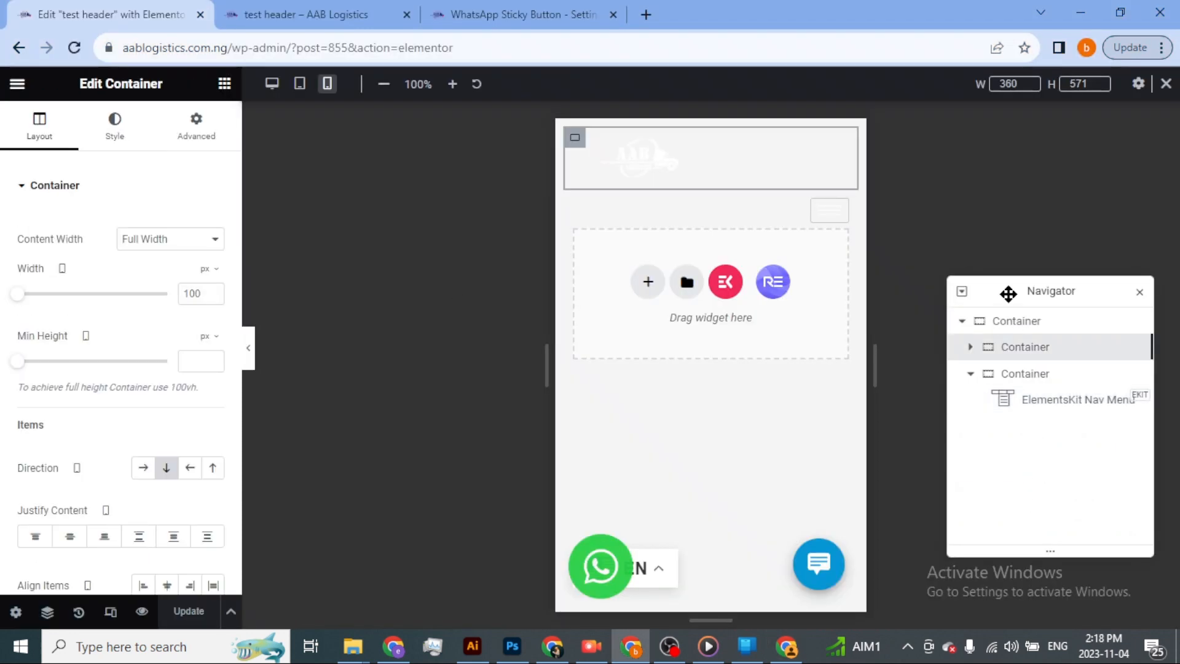
# In the Elementor editor, give the outer header container a Classic background in near-black #0C0606.
pyautogui.click(1048, 323)
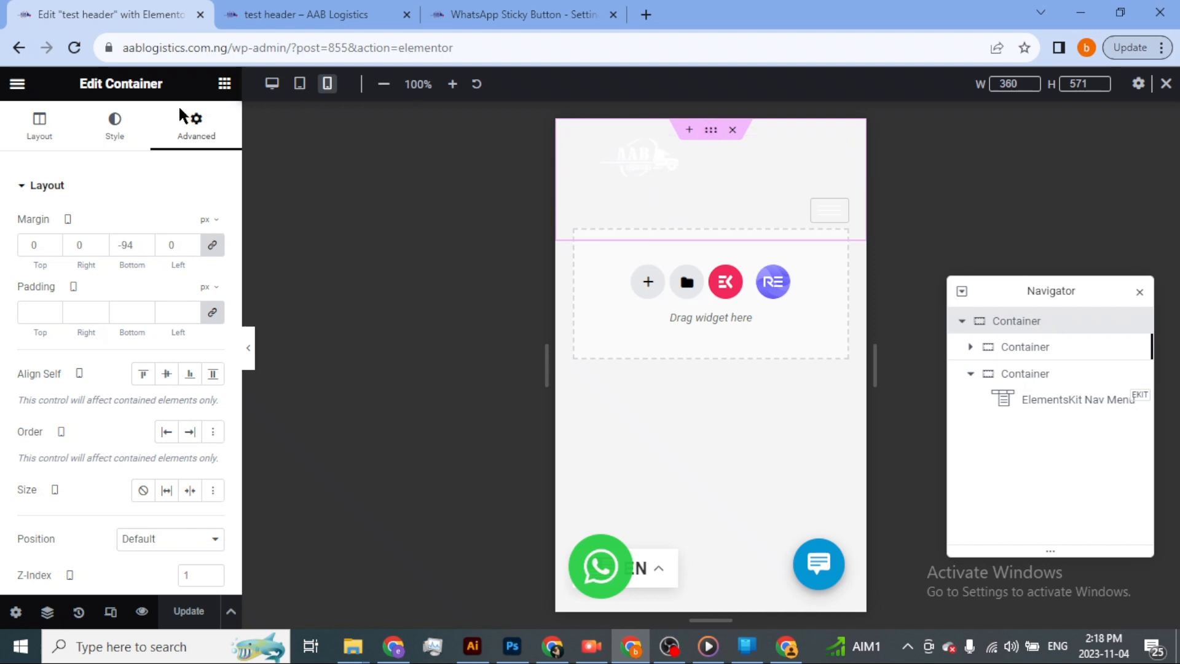
pyautogui.click(128, 126)
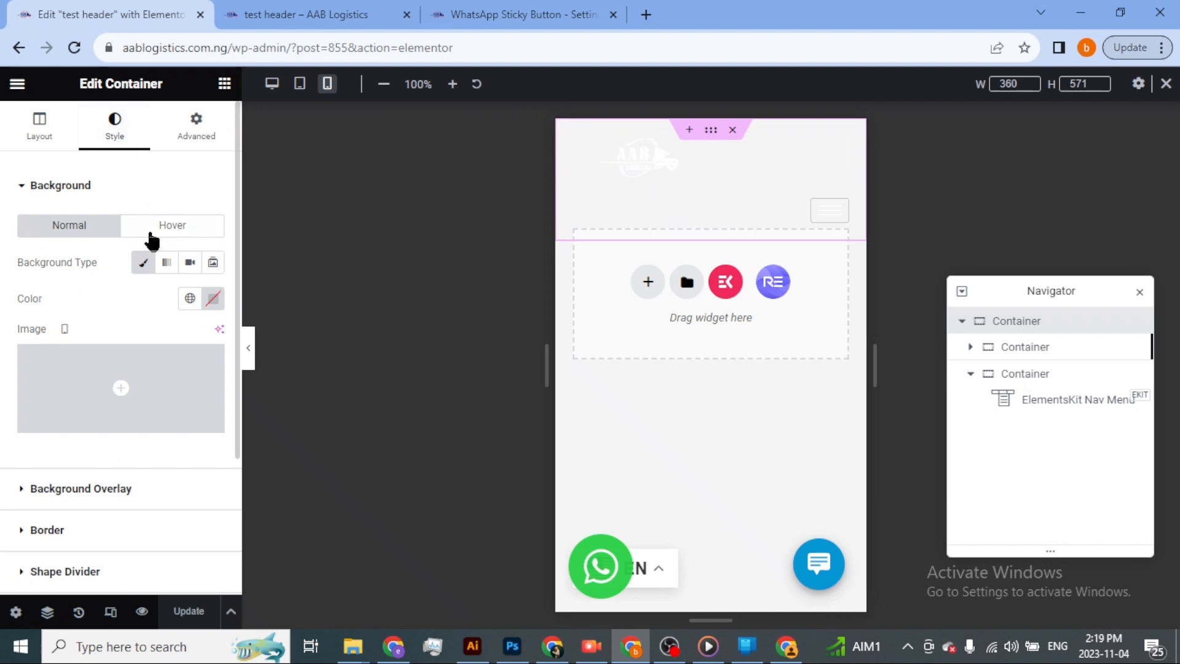
pyautogui.click(149, 265)
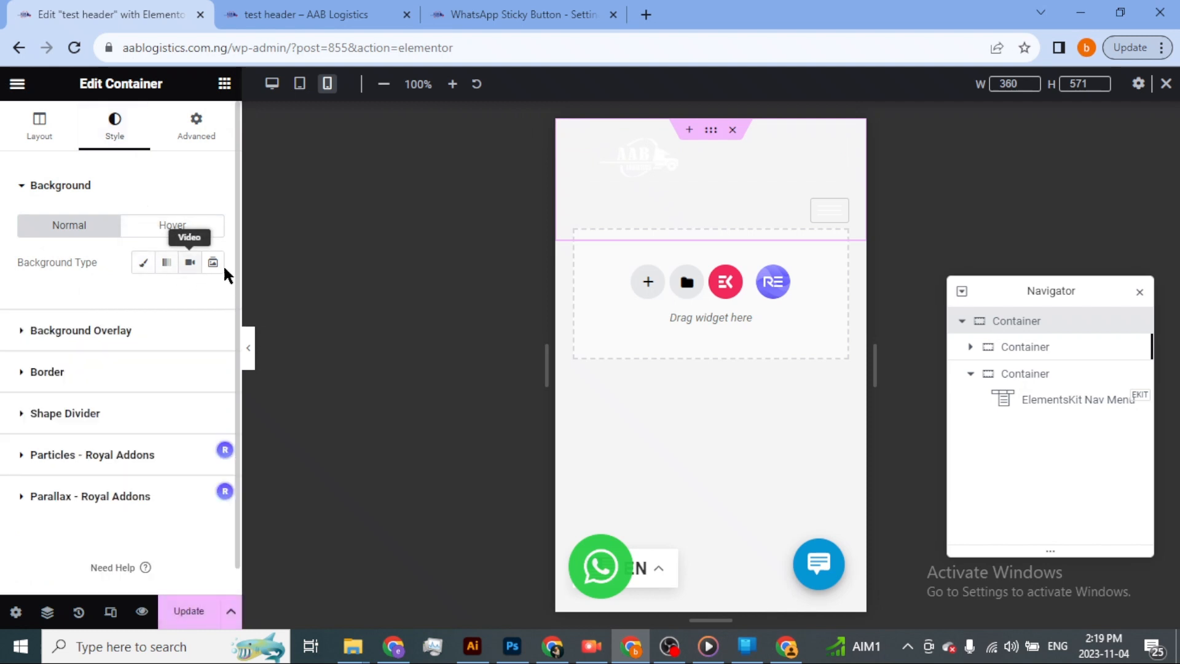
pyautogui.click(145, 264)
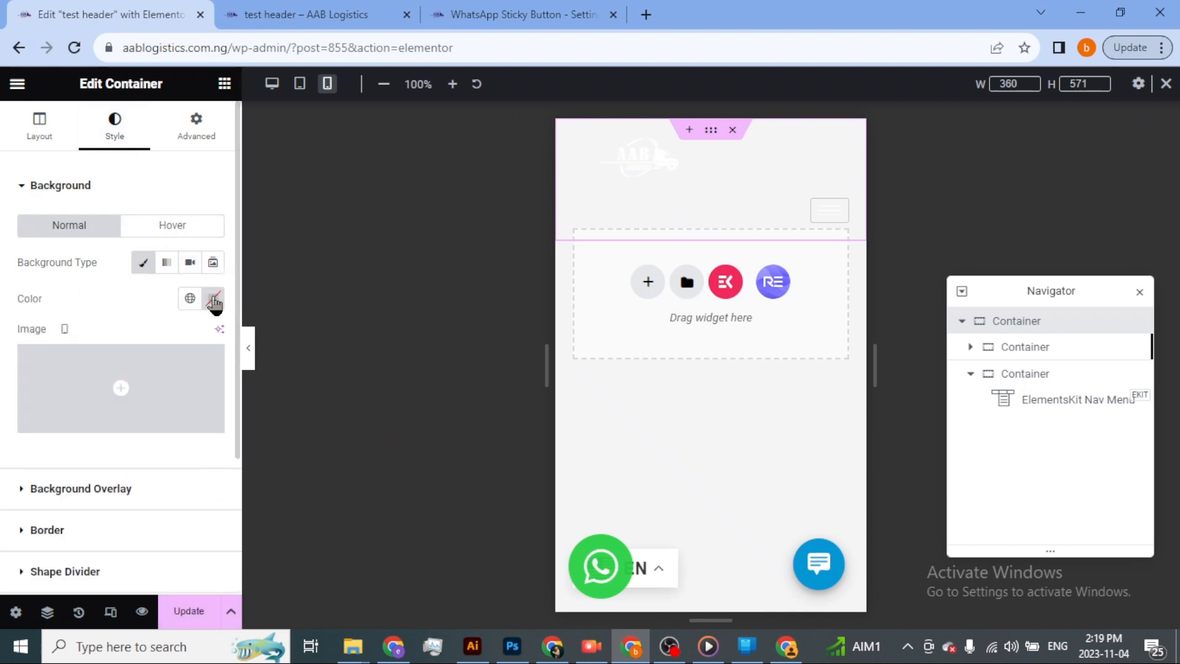
pyautogui.click(213, 298)
pyautogui.click(196, 408)
pyautogui.click(216, 496)
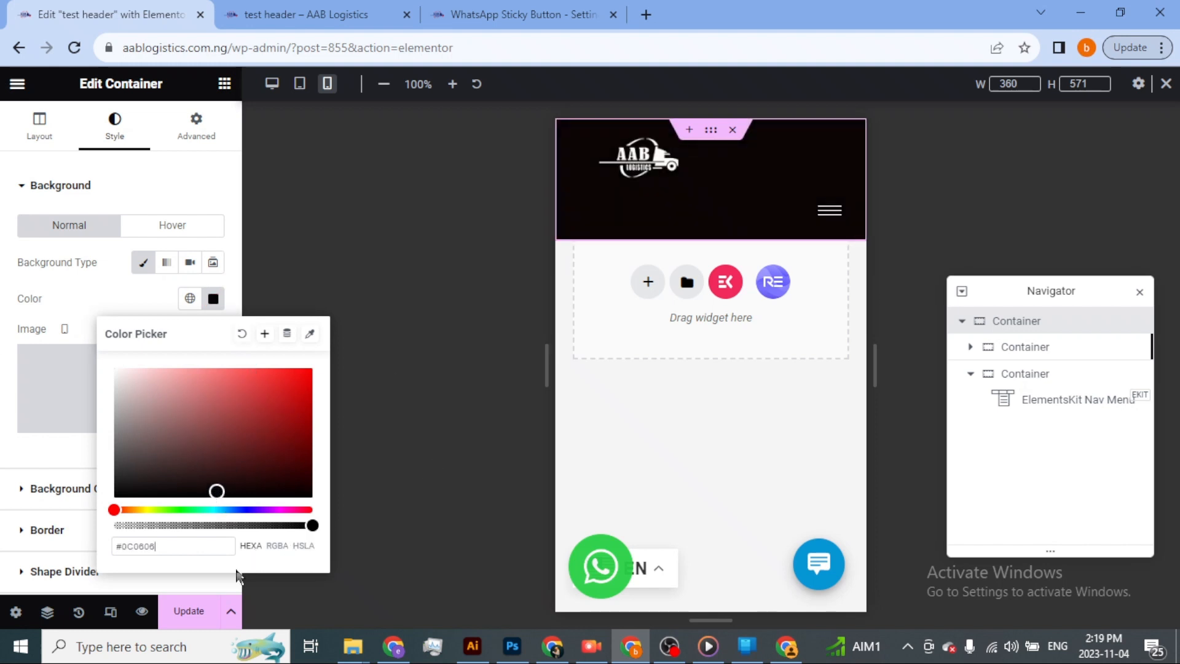
# Set the mobile width of both inner header containers, the logo's and the nav menu's, to 50 px.
pyautogui.click(214, 586)
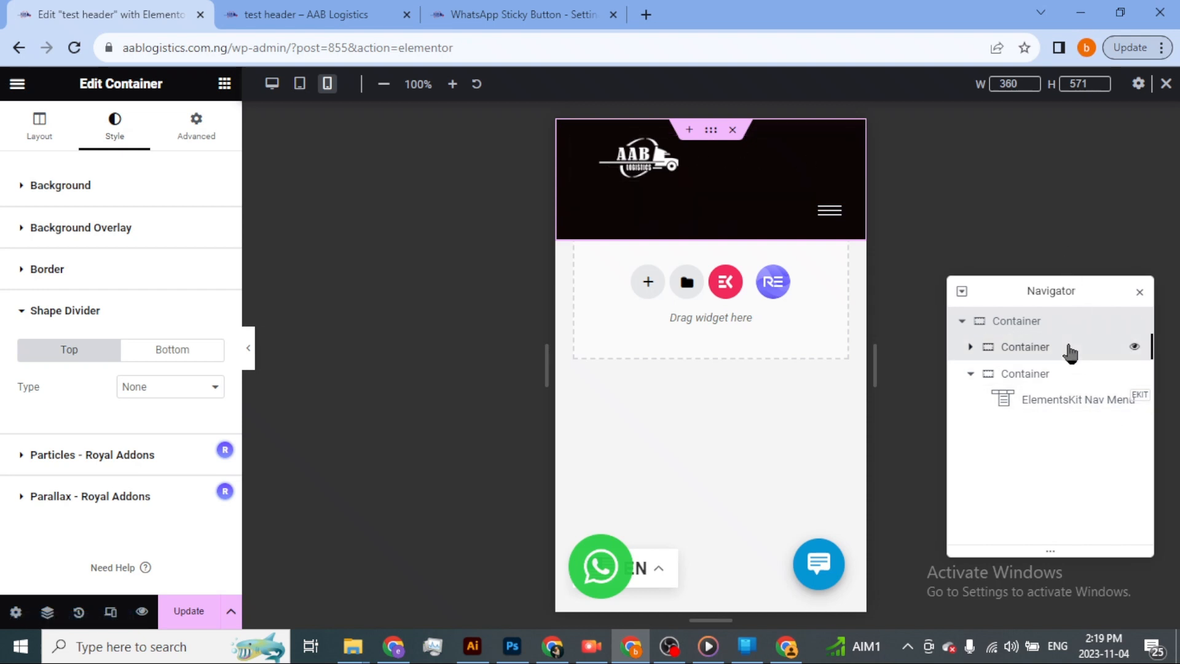
pyautogui.click(1039, 357)
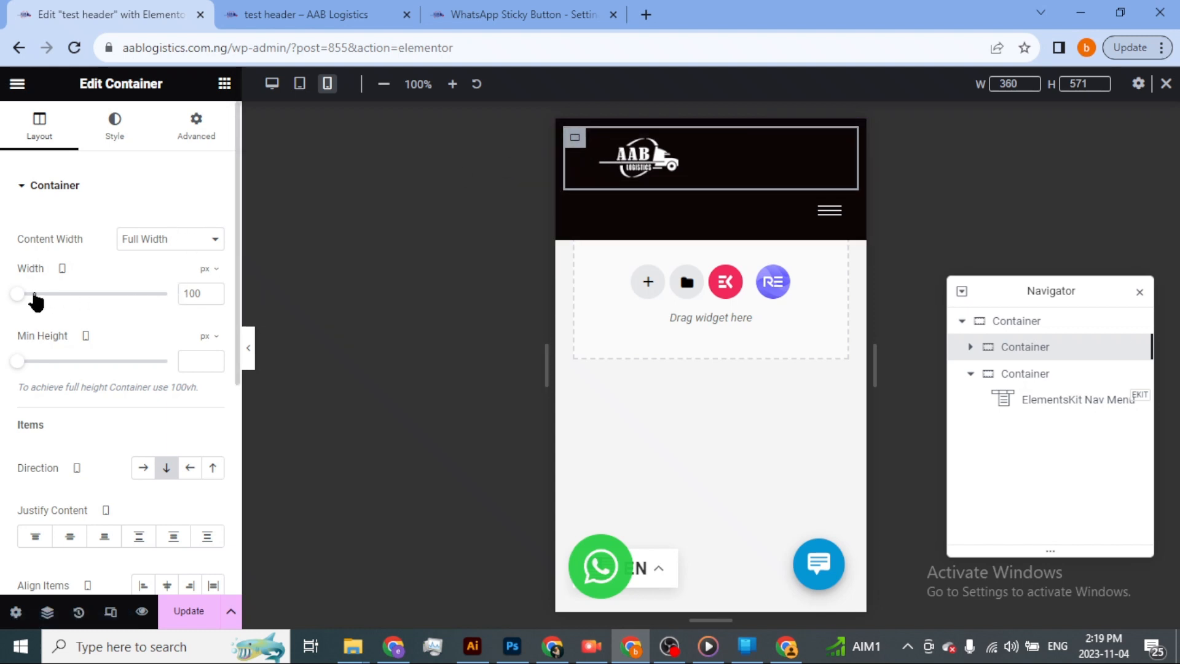
pyautogui.doubleClick(200, 295)
pyautogui.write('50')
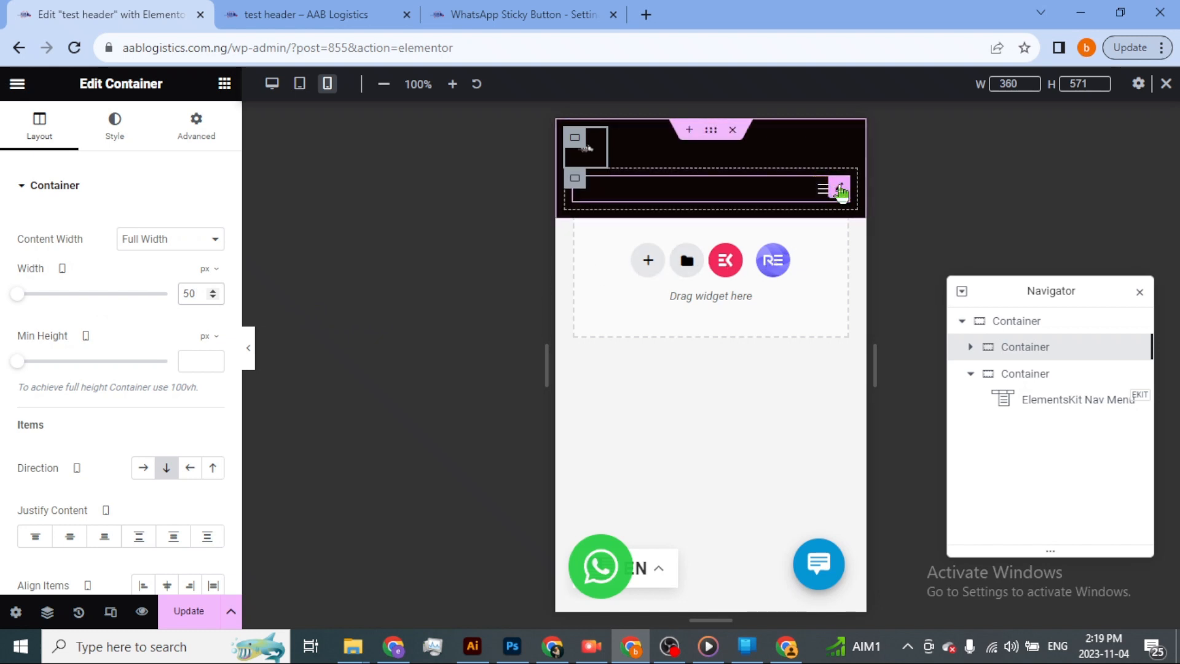
pyautogui.click(575, 179)
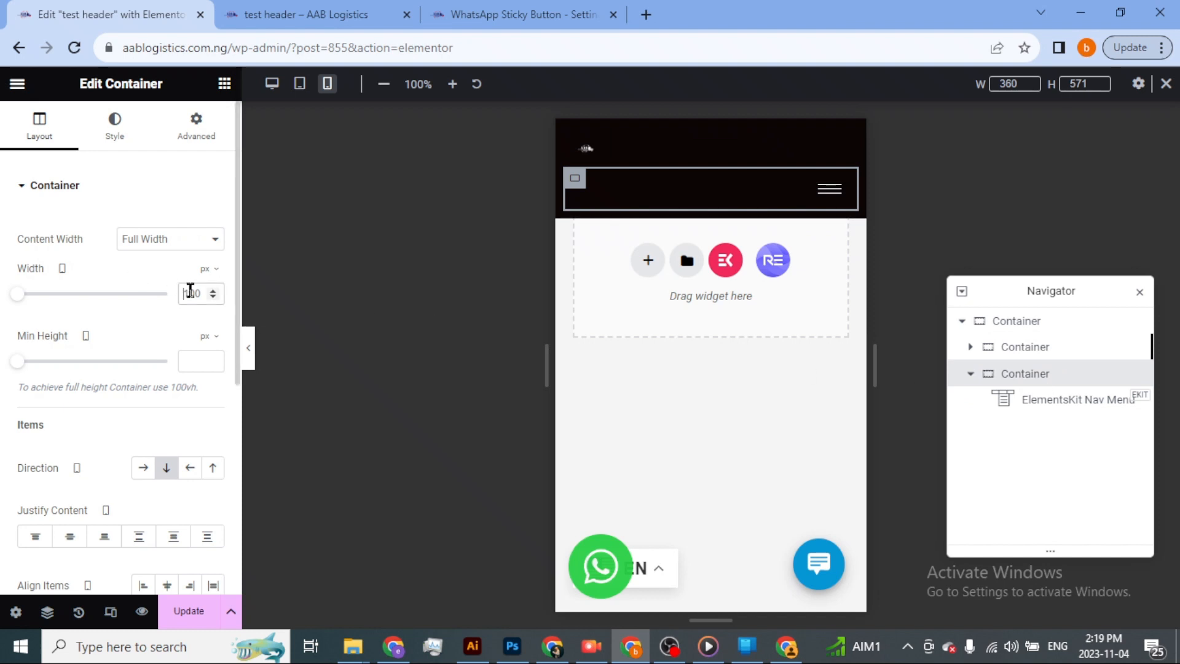
pyautogui.doubleClick(191, 293)
pyautogui.write('50')
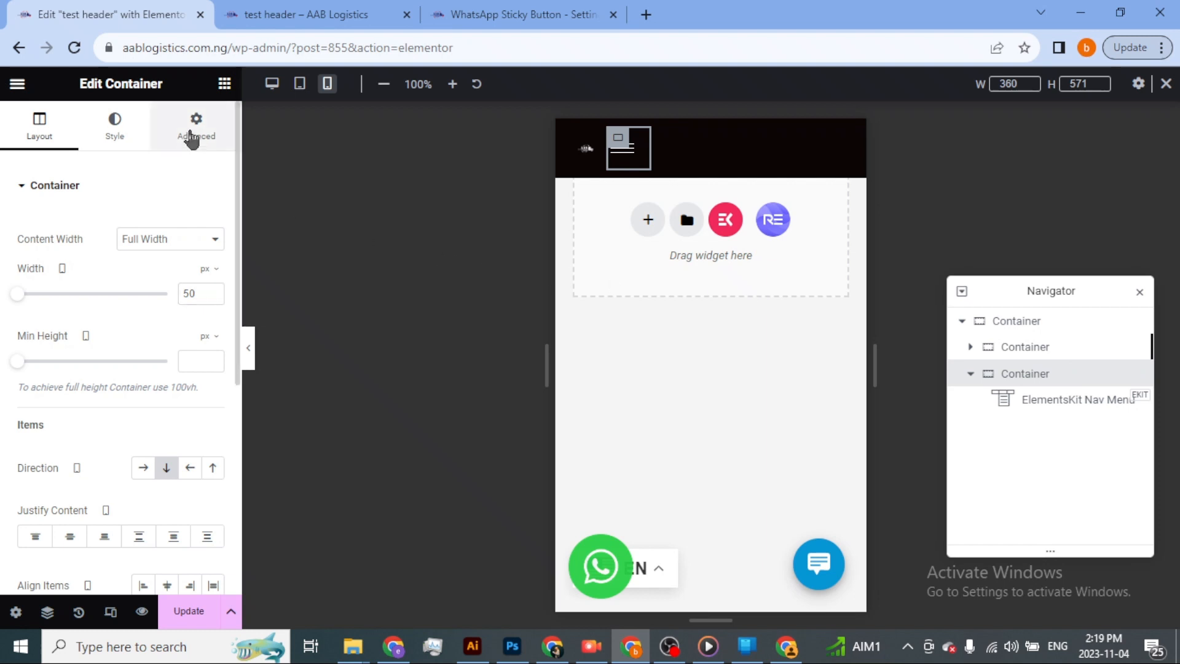
# Unlink the margin values of the nav menu's container and set its left margin to 200 px.
pyautogui.click(194, 131)
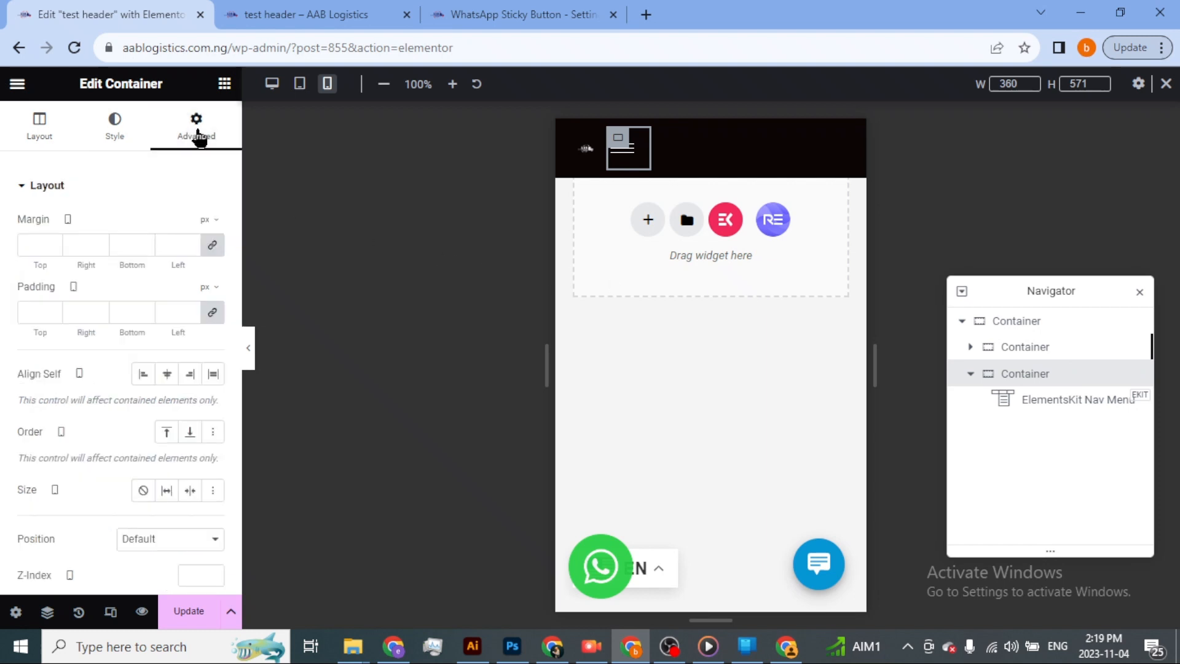
pyautogui.click(212, 248)
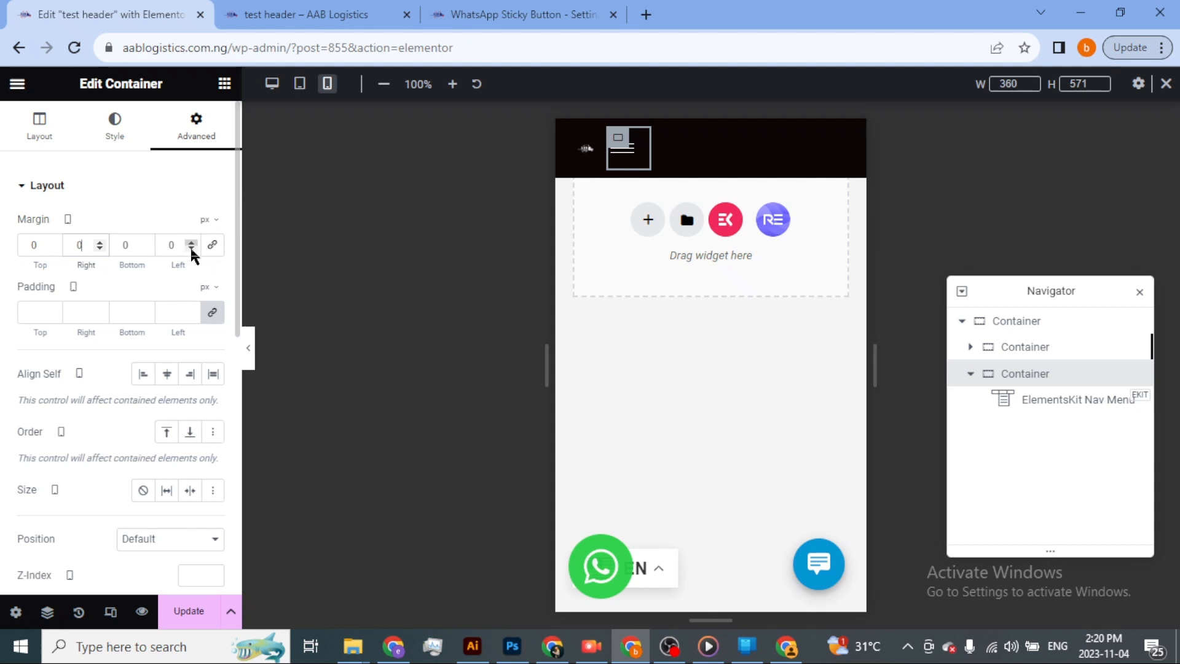
pyautogui.click(191, 249)
pyautogui.click(191, 248)
pyautogui.click(191, 249)
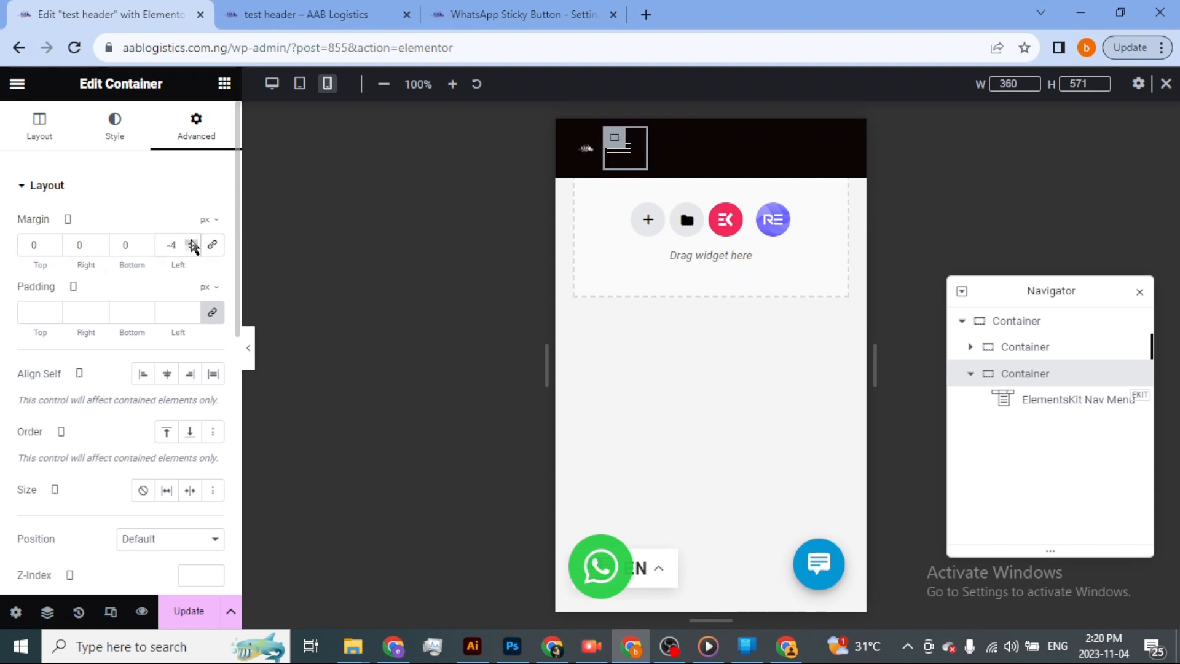
pyautogui.click(191, 241)
pyautogui.click(191, 241)
pyautogui.click(192, 240)
pyautogui.click(191, 241)
pyautogui.click(191, 241)
pyautogui.click(191, 241)
pyautogui.click(191, 241)
pyautogui.click(191, 241)
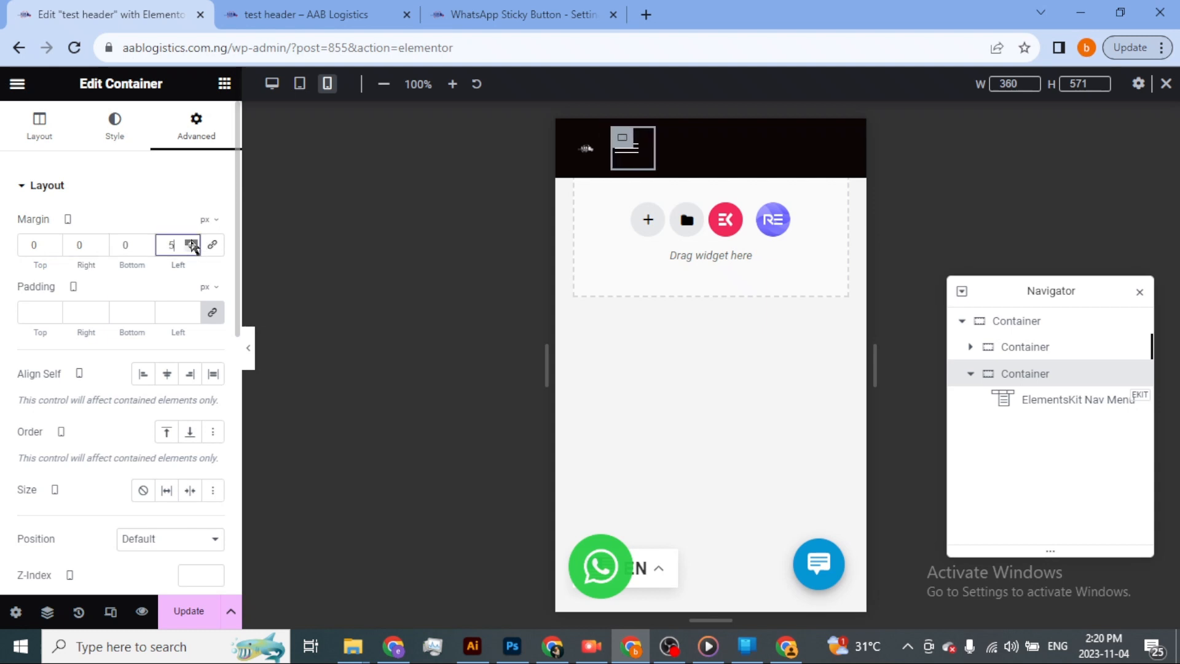
pyautogui.click(191, 241)
pyautogui.click(191, 241)
pyautogui.click(191, 242)
pyautogui.click(191, 241)
pyautogui.click(191, 242)
pyautogui.click(191, 242)
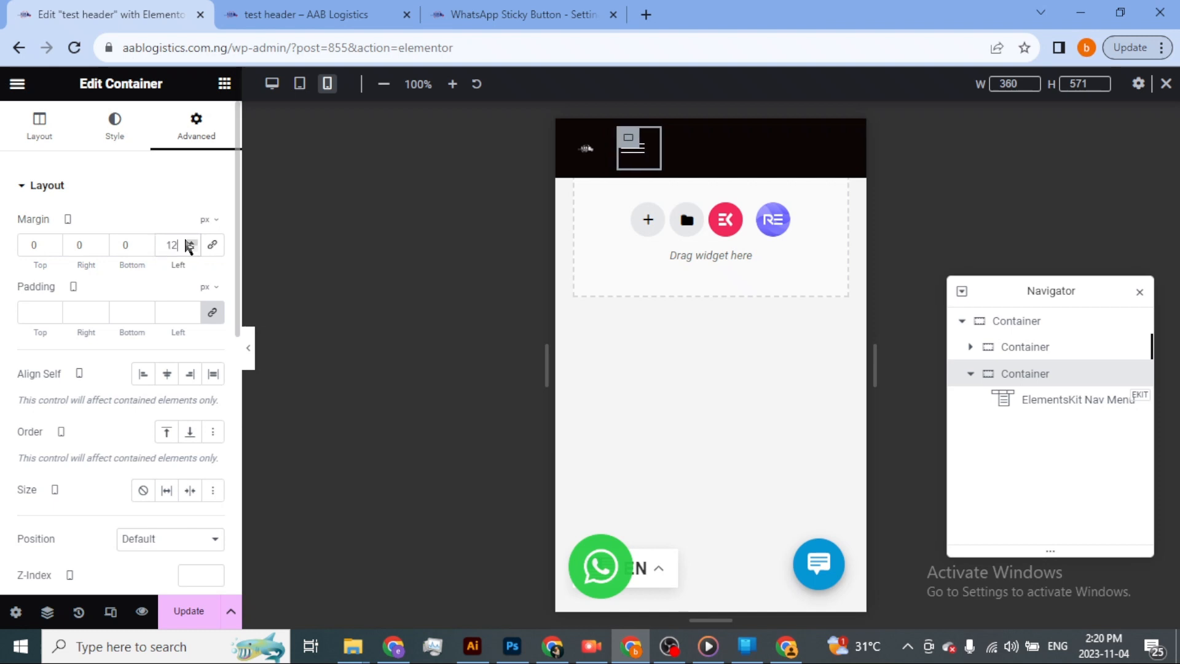
pyautogui.write('200')
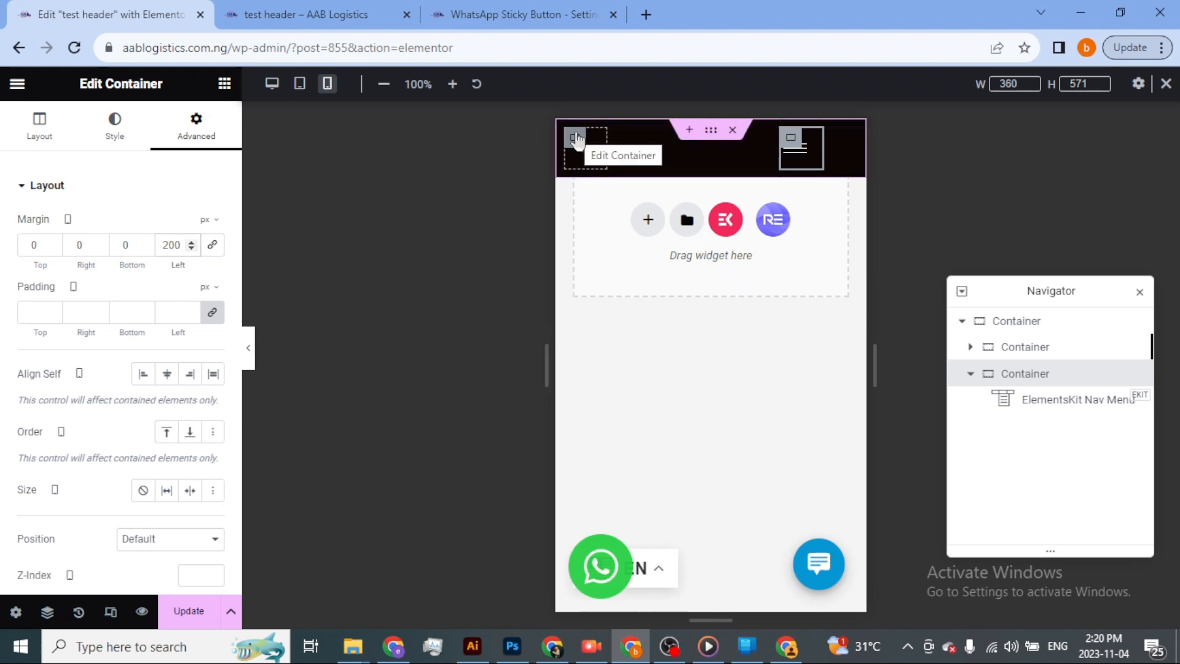
# Set the maximum width of the logo image inside the first inner container to 260%.
pyautogui.click(576, 138)
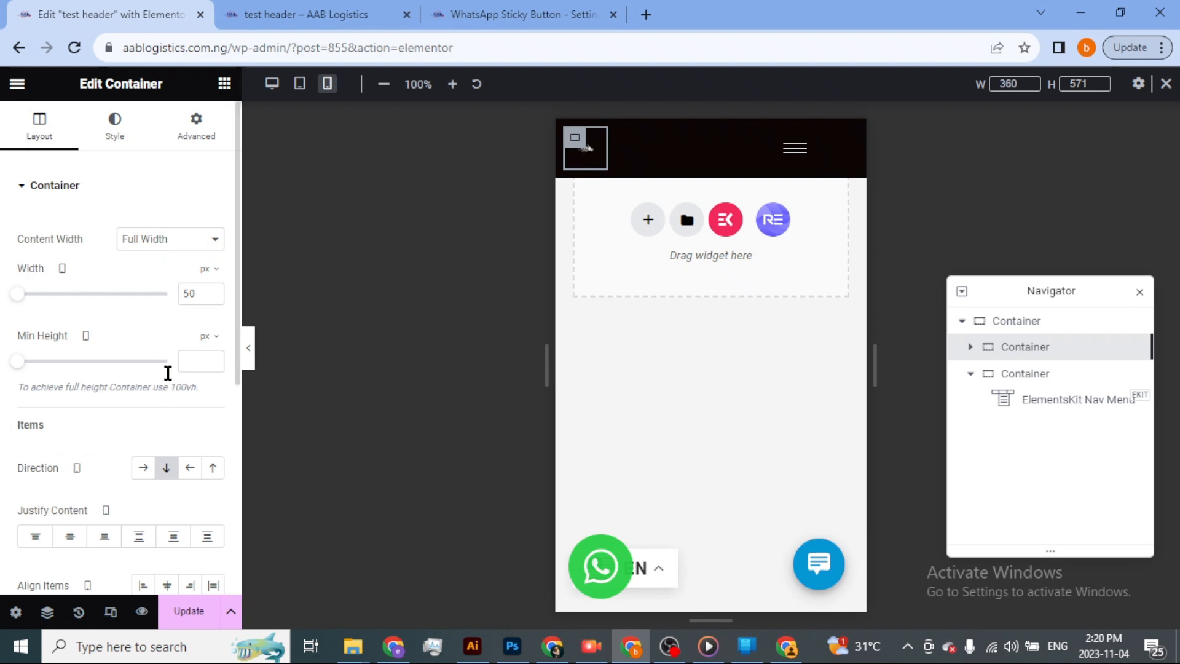
pyautogui.click(122, 139)
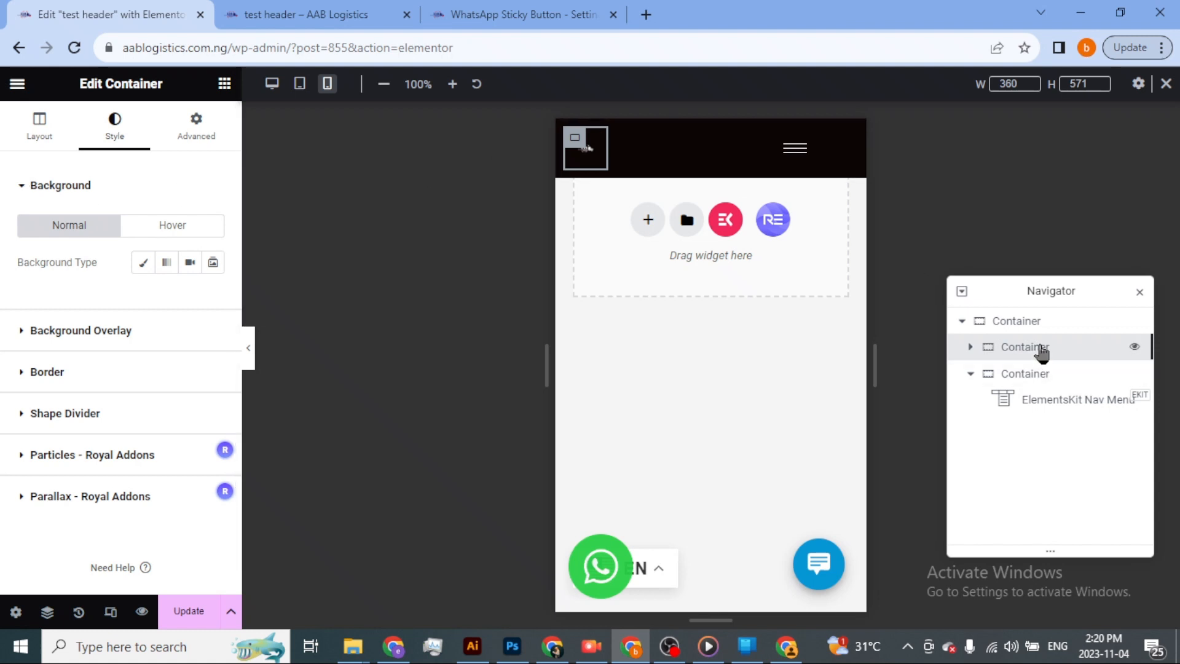
pyautogui.click(971, 347)
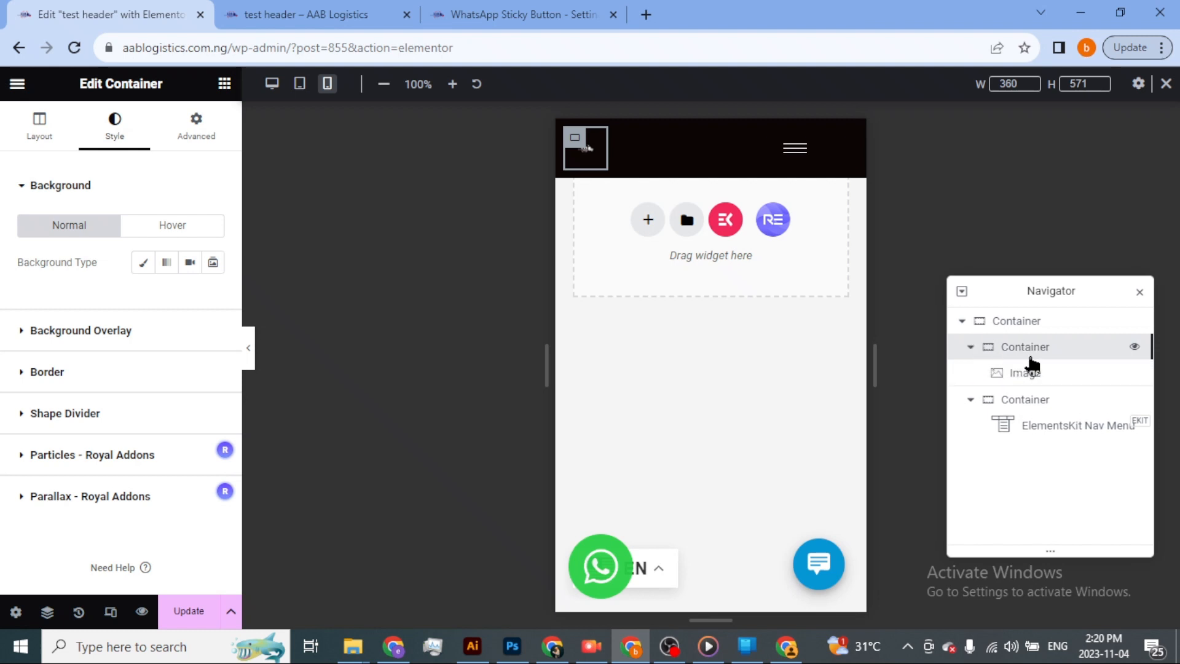
pyautogui.click(1031, 374)
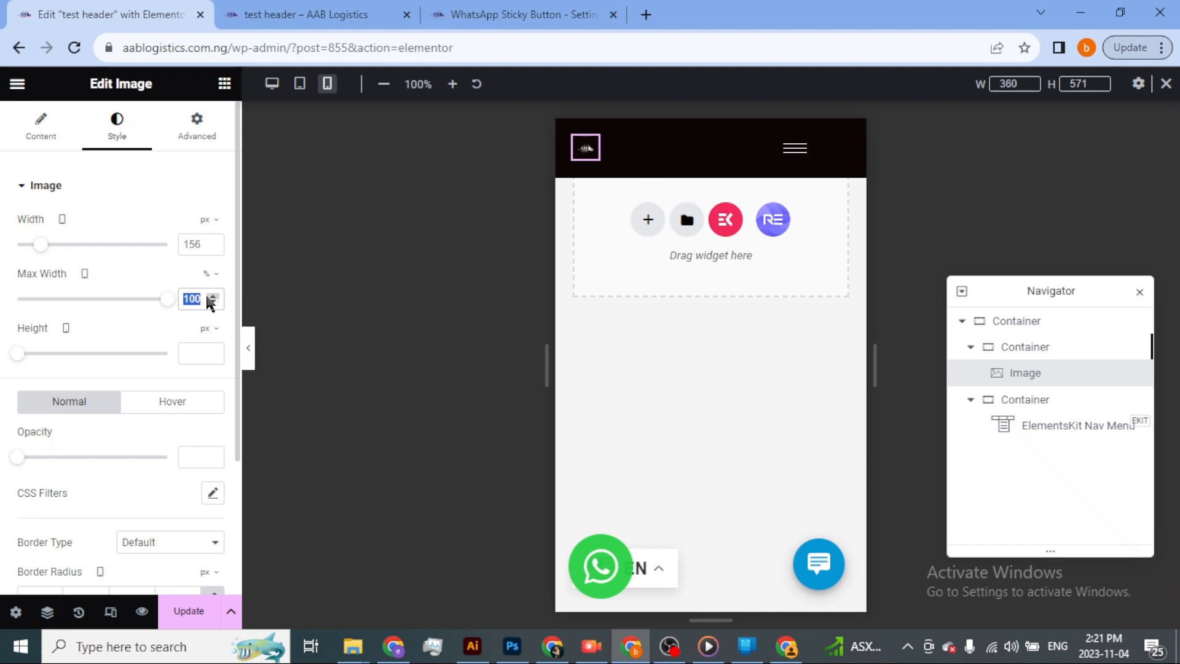
pyautogui.write('200')
pyautogui.press('BackSpace')
pyautogui.press('BackSpace')
pyautogui.write('40')
pyautogui.press('BackSpace')
pyautogui.press('BackSpace')
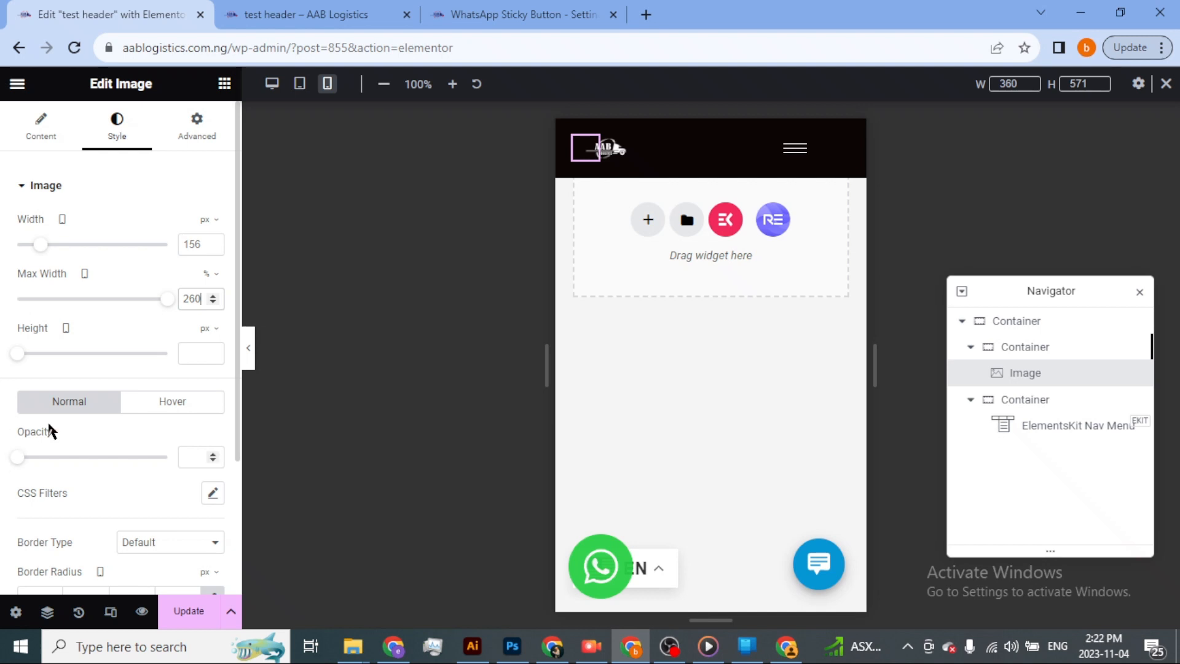
# Try heights of 200, 100, 150, 60 and 30 px on the logo image and clear the height value.
pyautogui.click(213, 353)
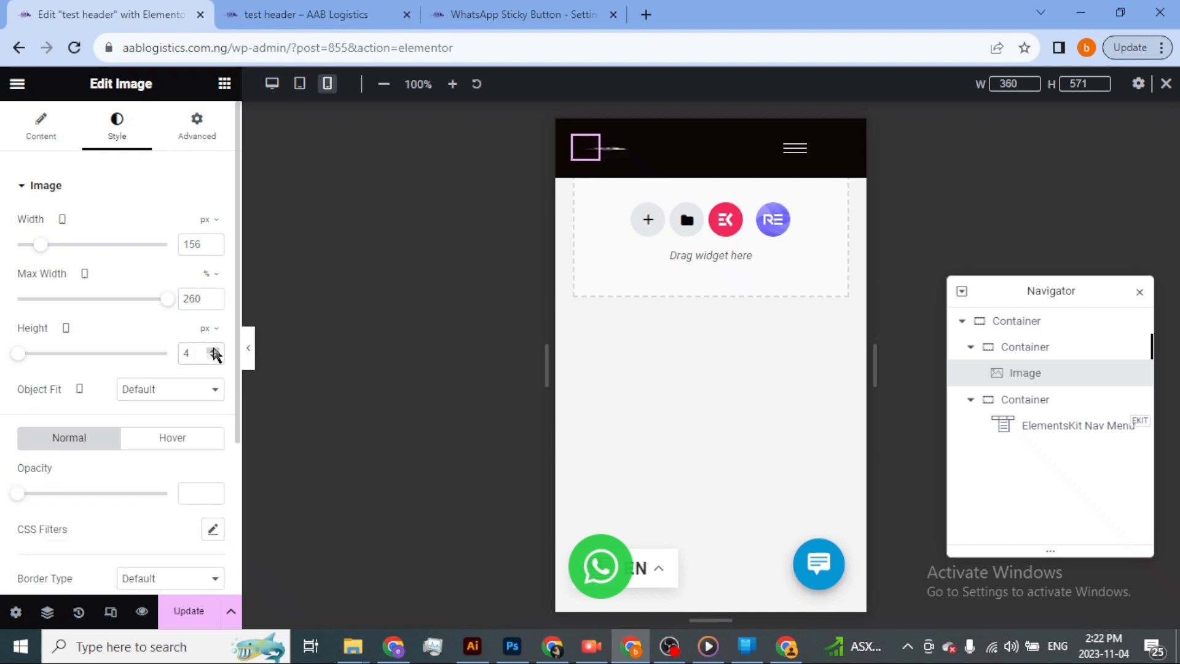
pyautogui.doubleClick(214, 350)
pyautogui.write('200')
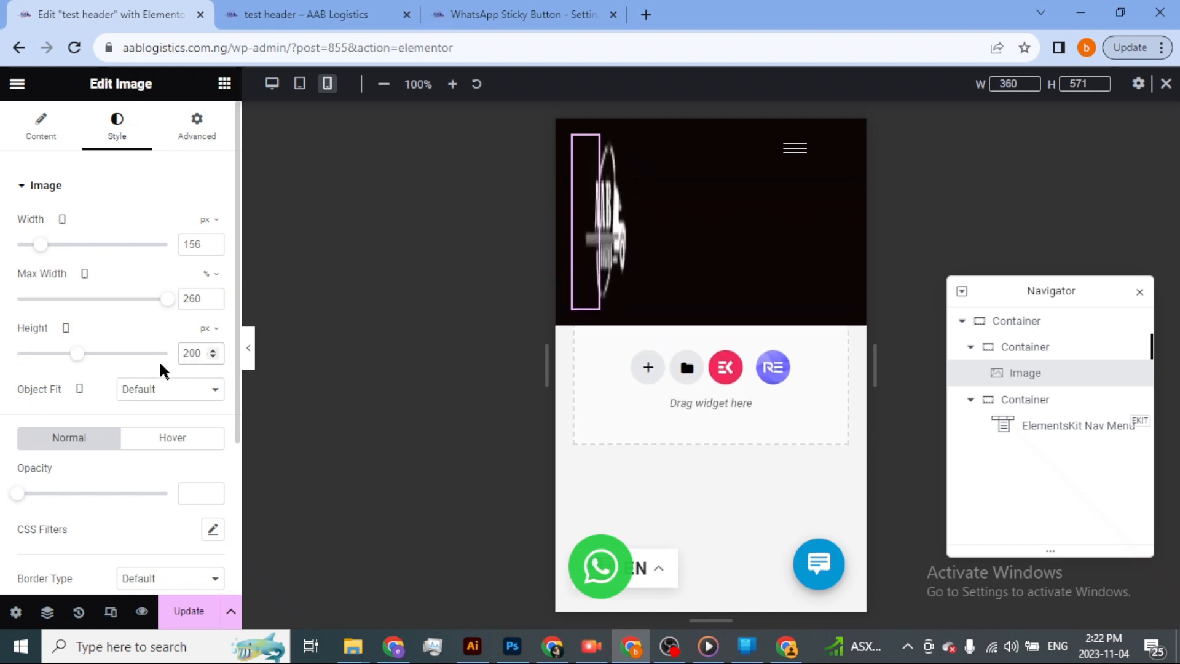
pyautogui.press('BackSpace')
pyautogui.press('BackSpace')
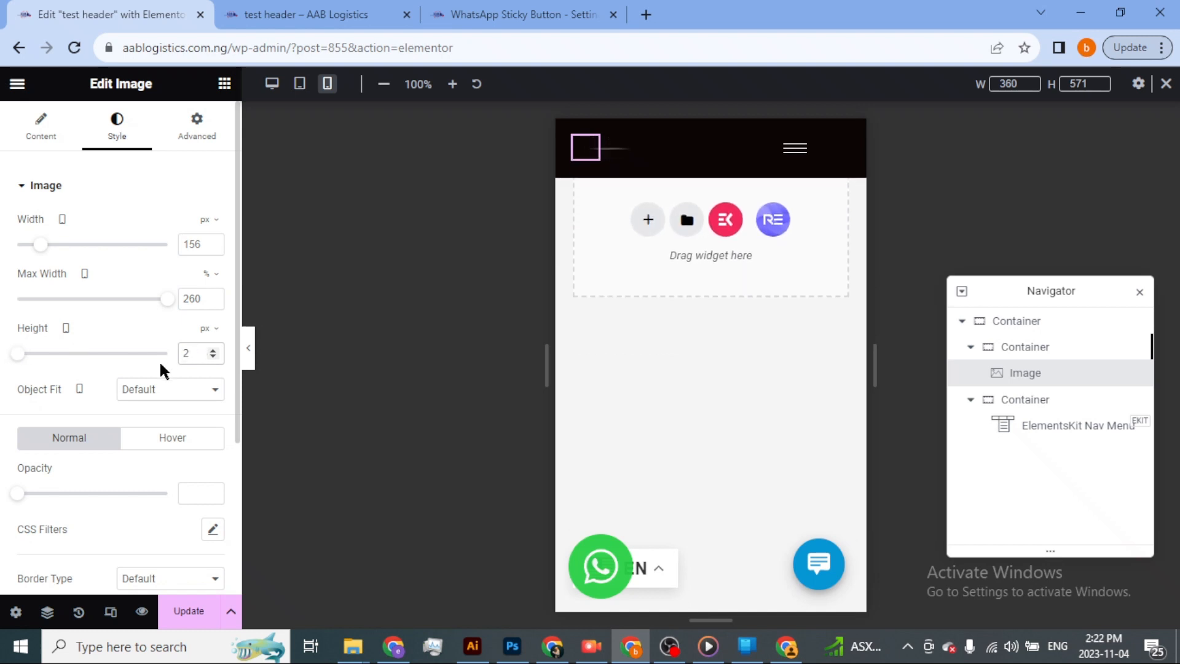
pyautogui.press('BackSpace')
pyautogui.write('100')
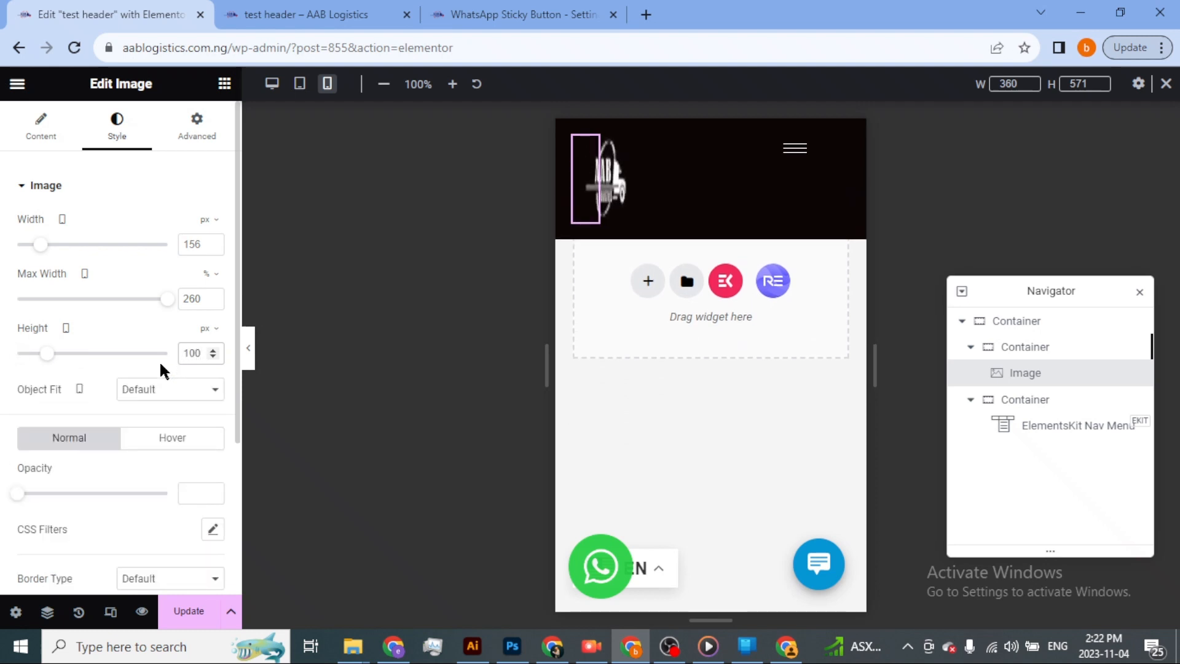
pyautogui.press('BackSpace')
pyautogui.press('BackSpace')
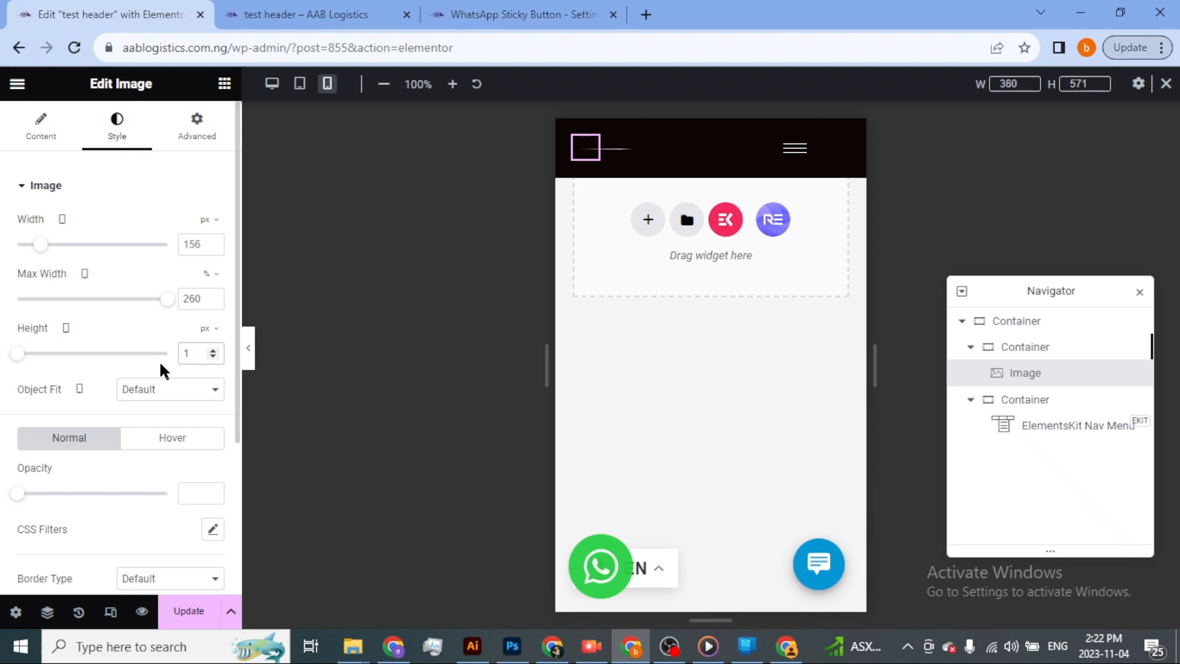
pyautogui.write('50')
pyautogui.press('BackSpace')
pyautogui.press('BackSpace')
pyautogui.press('BackSpace')
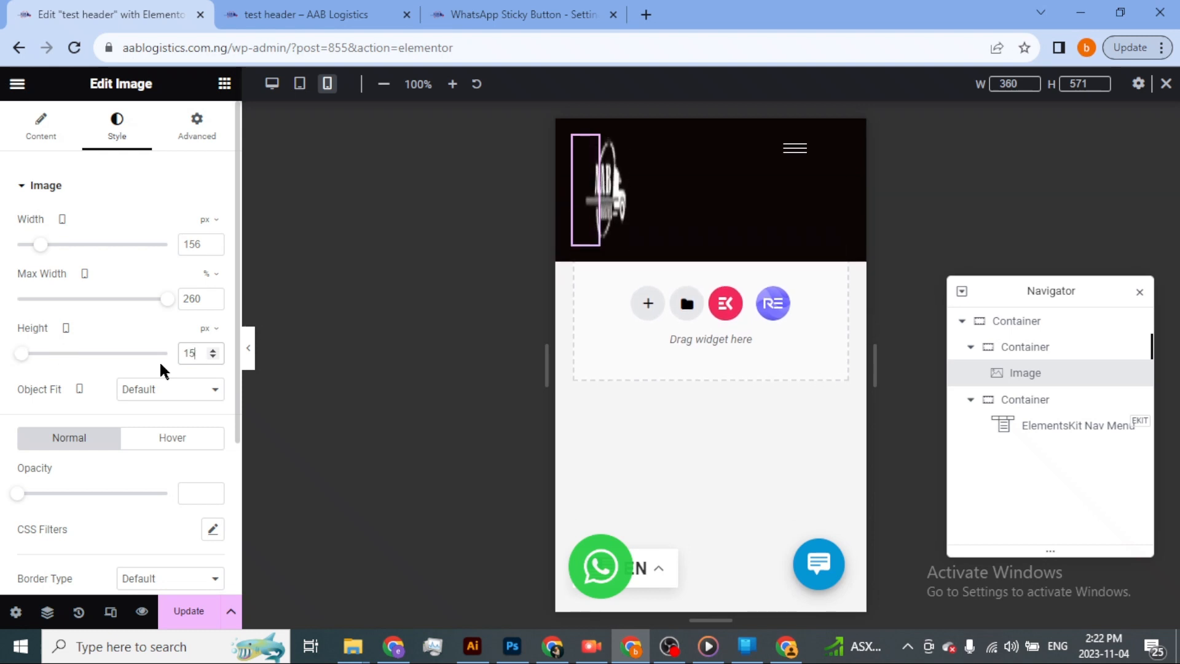
pyautogui.write('60')
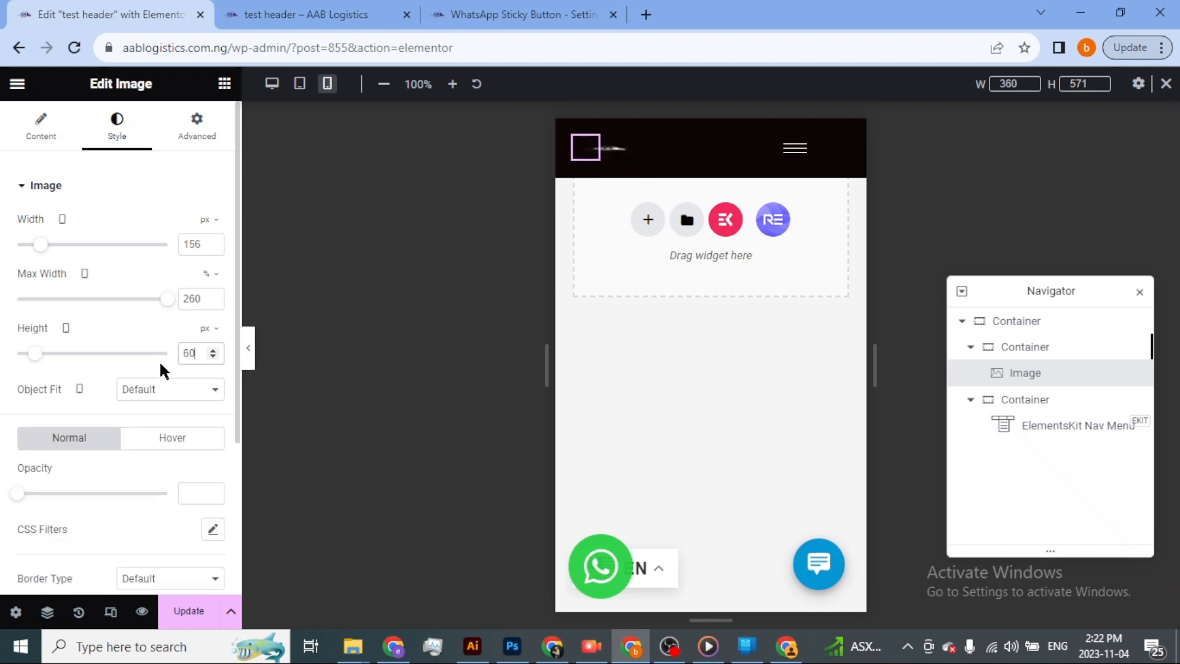
pyautogui.press('BackSpace')
pyautogui.press('BackSpace')
pyautogui.write('30')
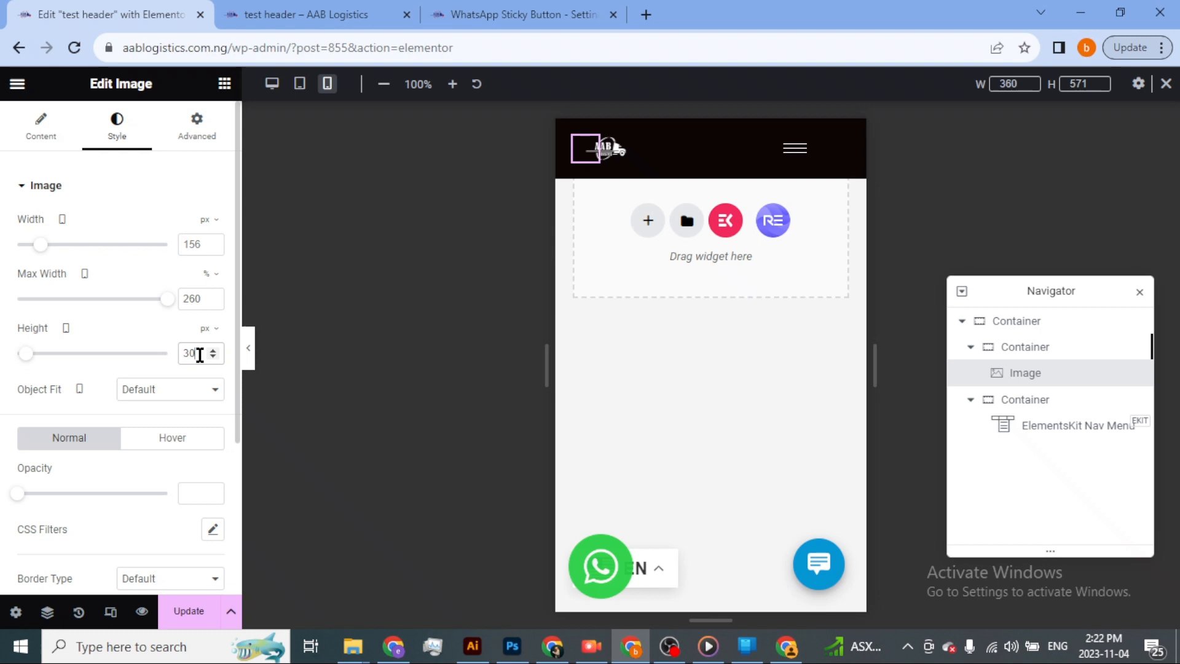
pyautogui.press('BackSpace')
pyautogui.press('BackSpace')
pyautogui.write('6')
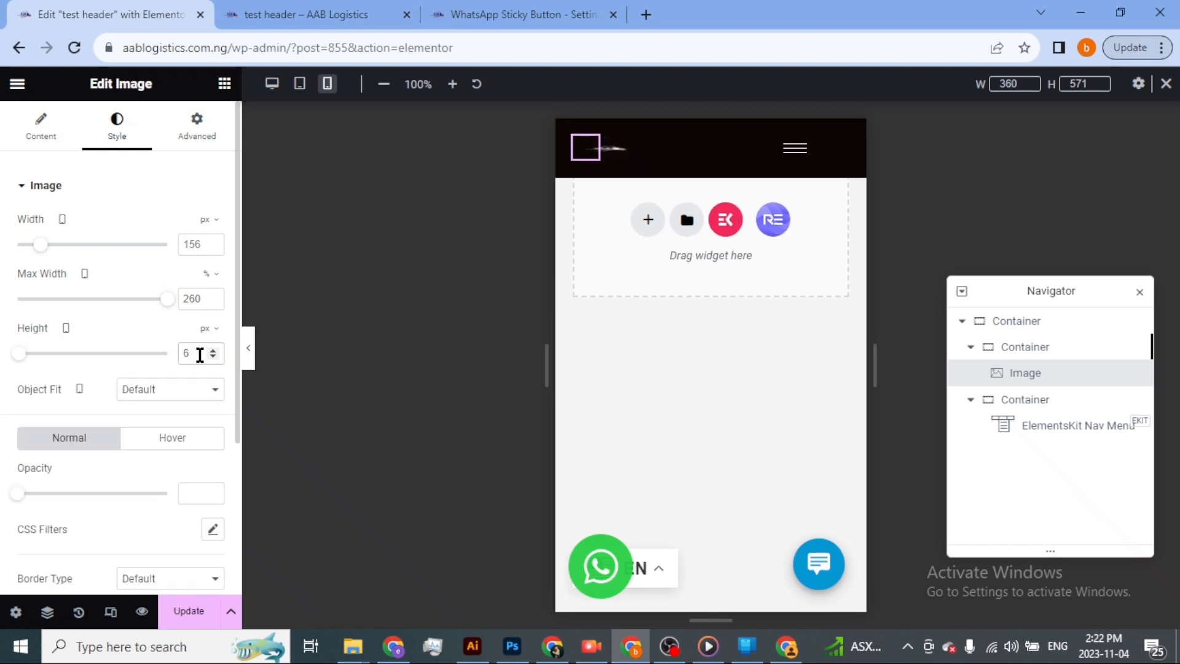
pyautogui.press('BackSpace')
pyautogui.write('150')
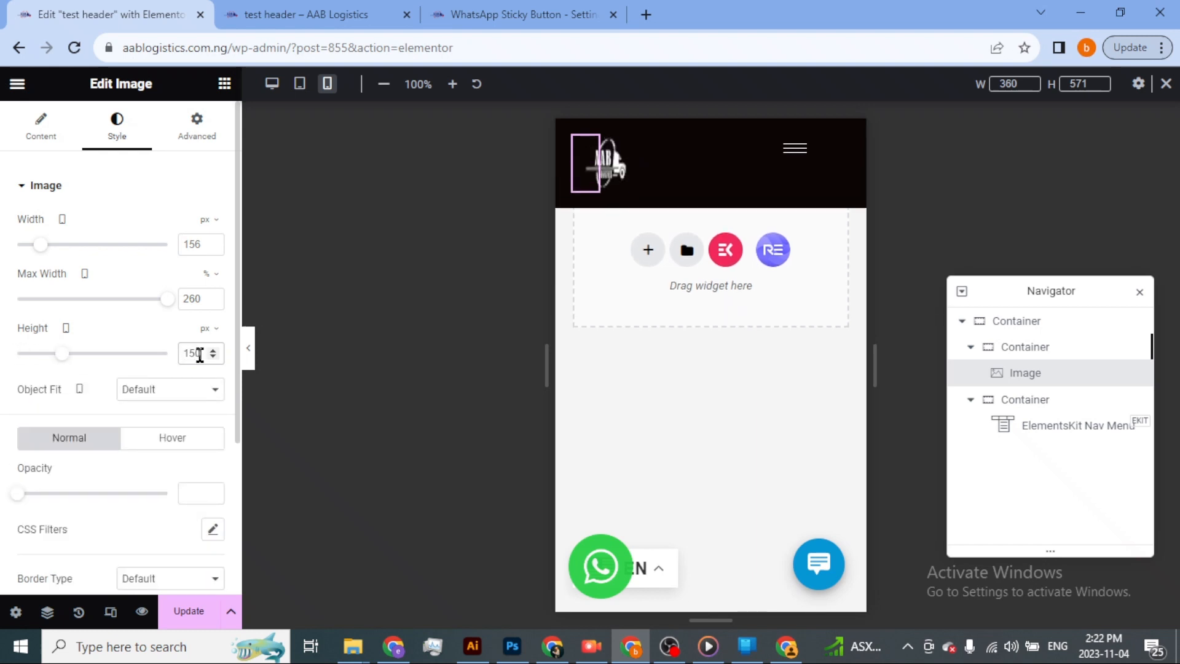
pyautogui.press('BackSpace')
pyautogui.press('BackSpace')
pyautogui.write('00')
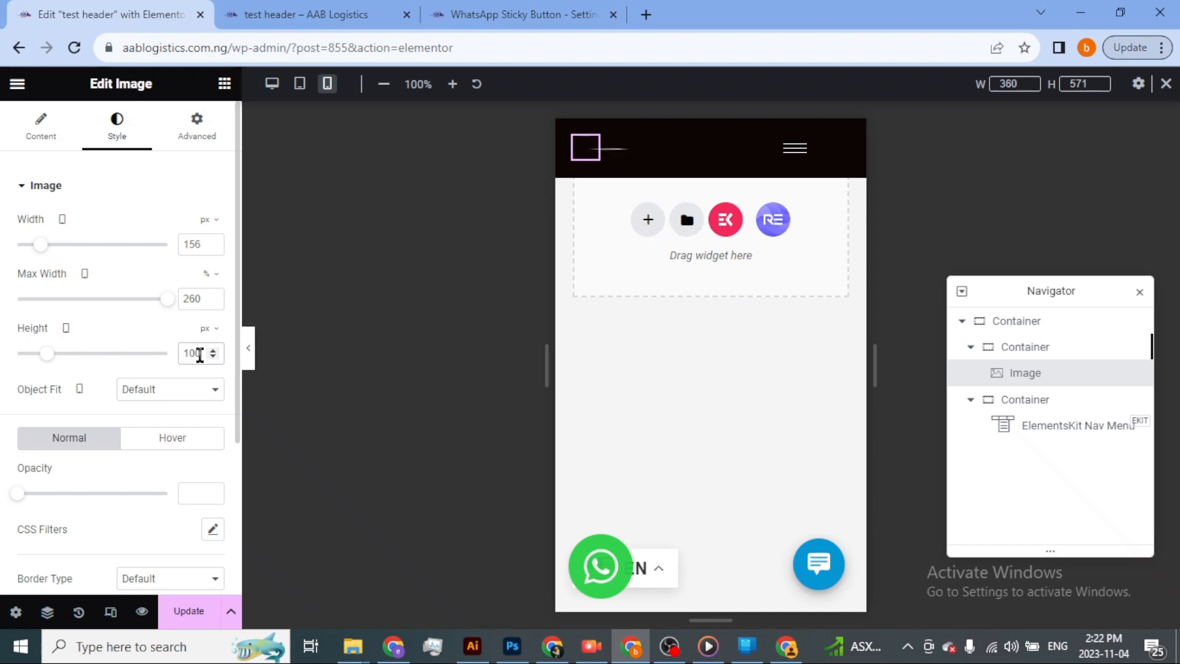
pyautogui.press('BackSpace')
pyautogui.press('BackSpace')
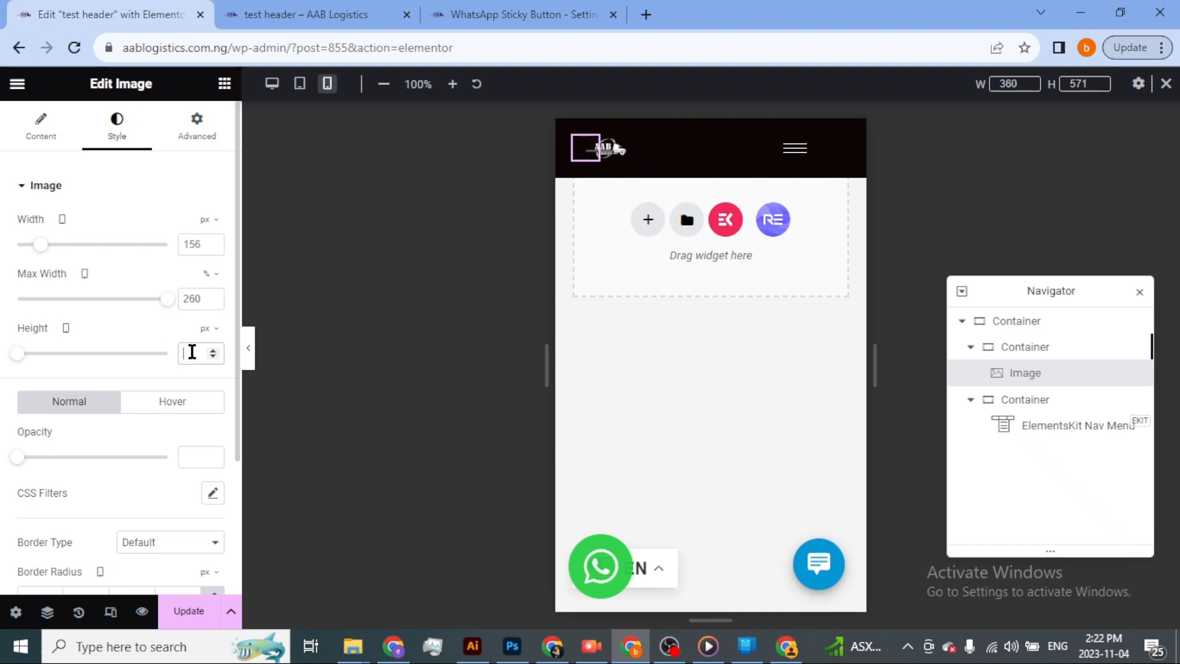
# Save the header changes and switch to the live homepage's iPhone XR preview.
pyautogui.scroll(-3, 134, 347)
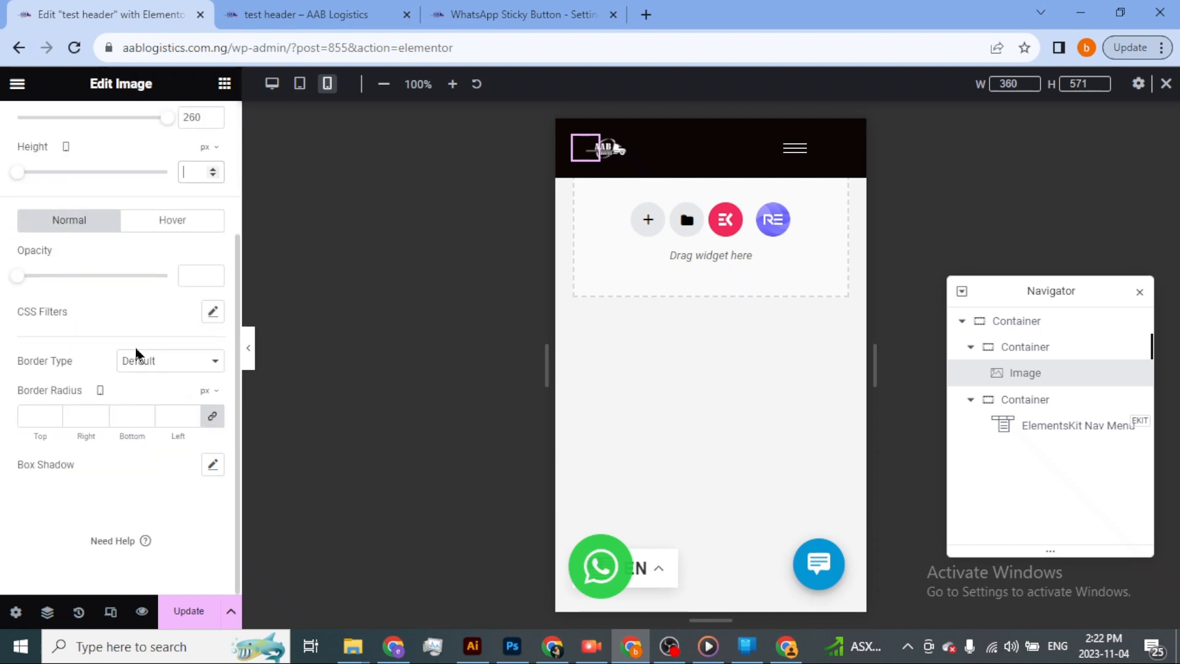
pyautogui.click(189, 611)
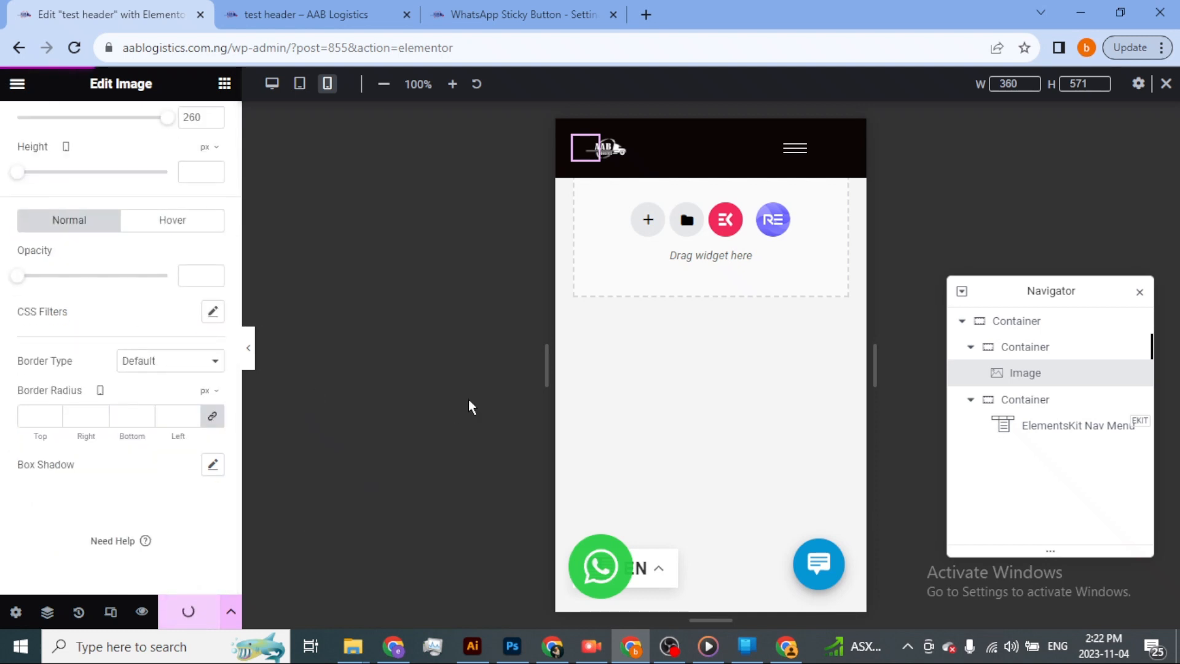
pyautogui.hotkey('alt', 'Tab')
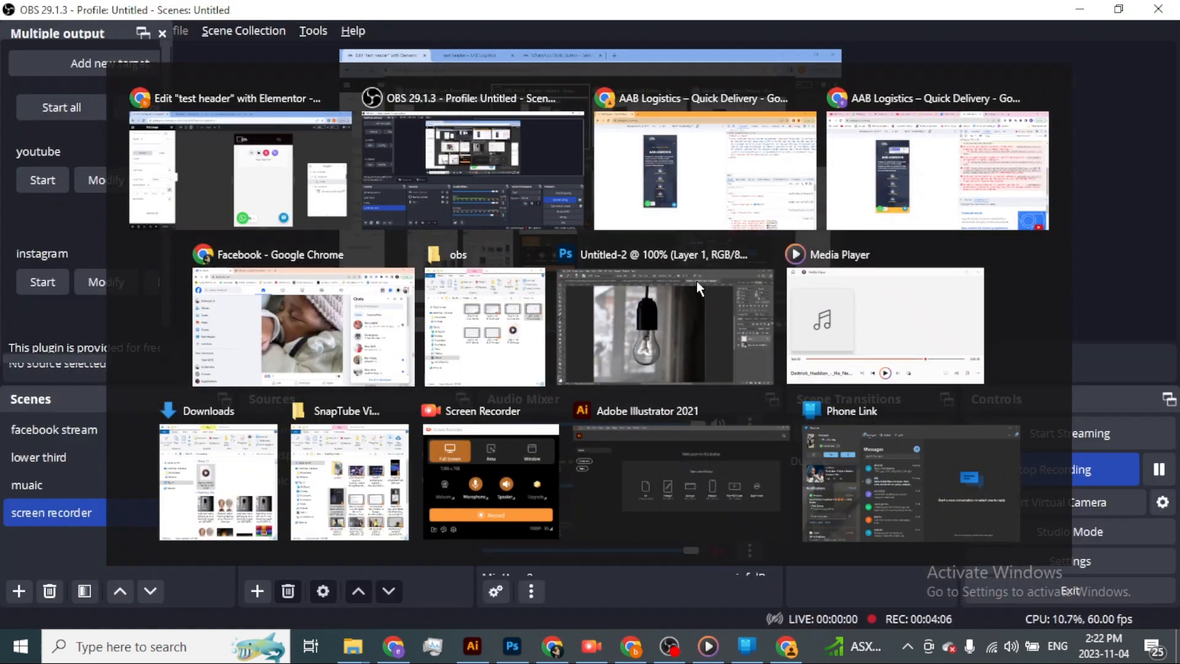
pyautogui.hotkey('alt', 'Tab')
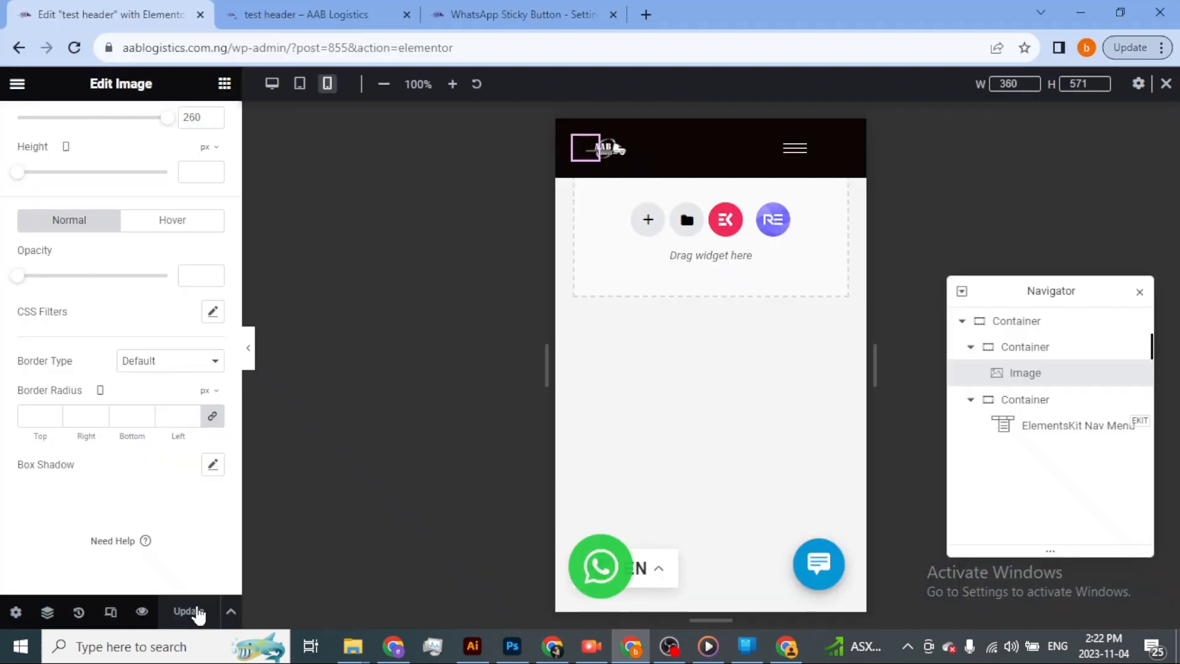
pyautogui.hotkey('alt', 'Tab')
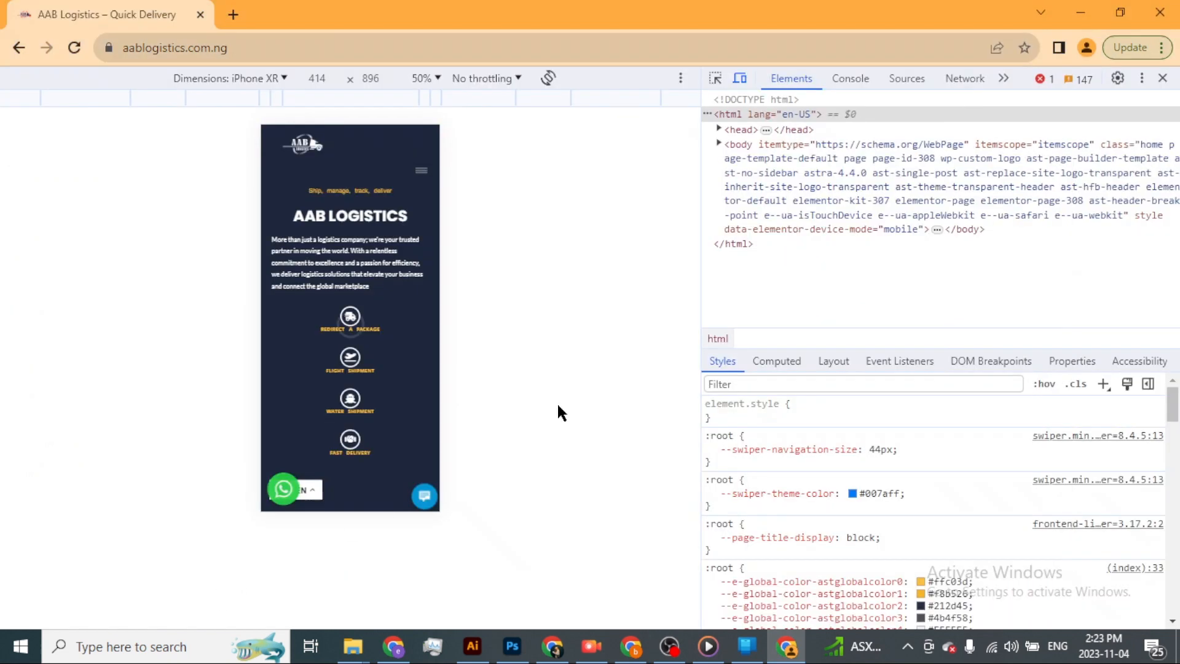
# Reload the homepage preview and scroll down and back up to check the mobile header.
pyautogui.click(74, 48)
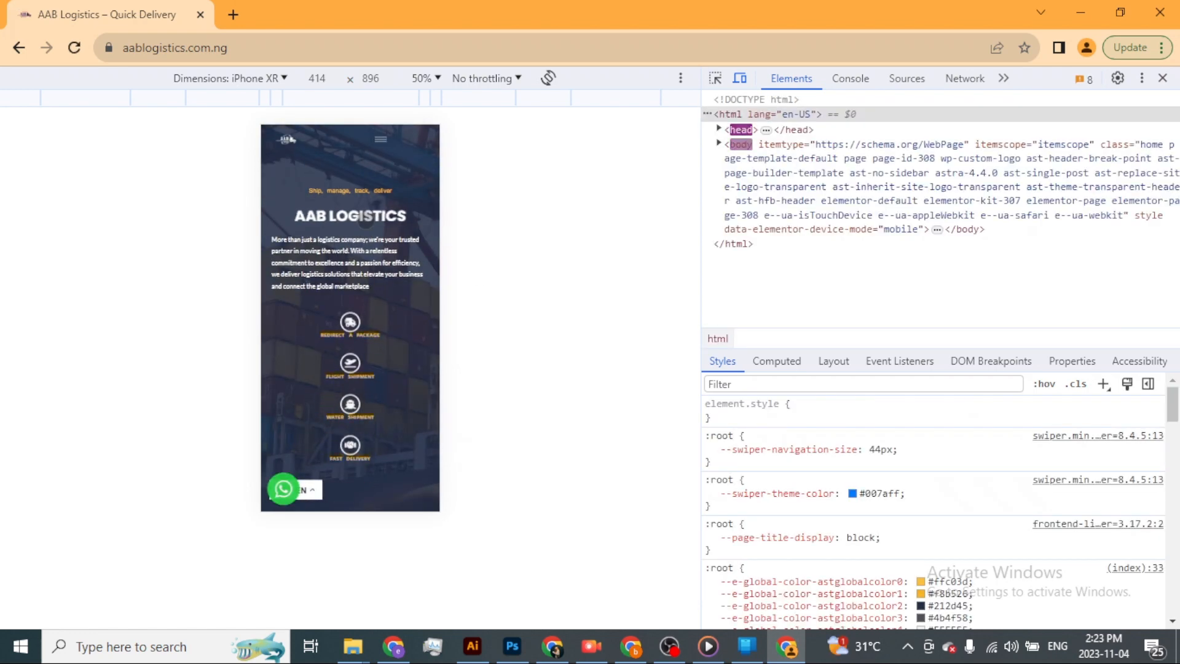
pyautogui.scroll(-3, 366, 220)
pyautogui.scroll(3, 366, 220)
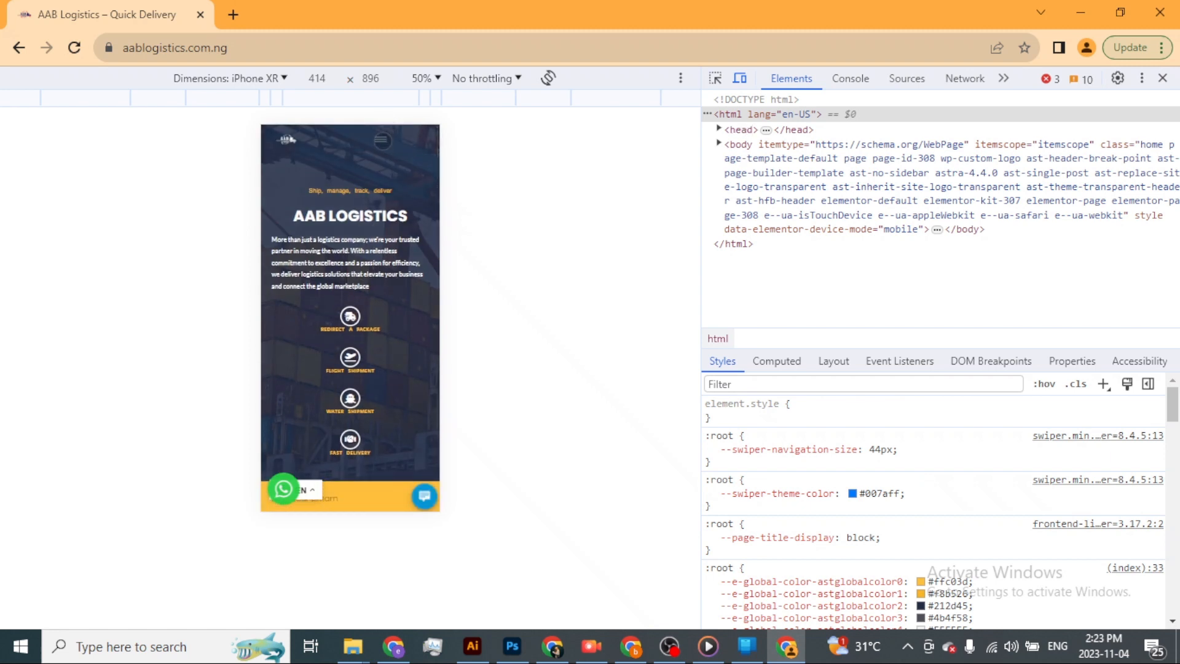
# Expand the hamburger menu in the homepage's mobile preview, switch to the Elementor editor, and select and expand the nav menu there.
pyautogui.click(381, 141)
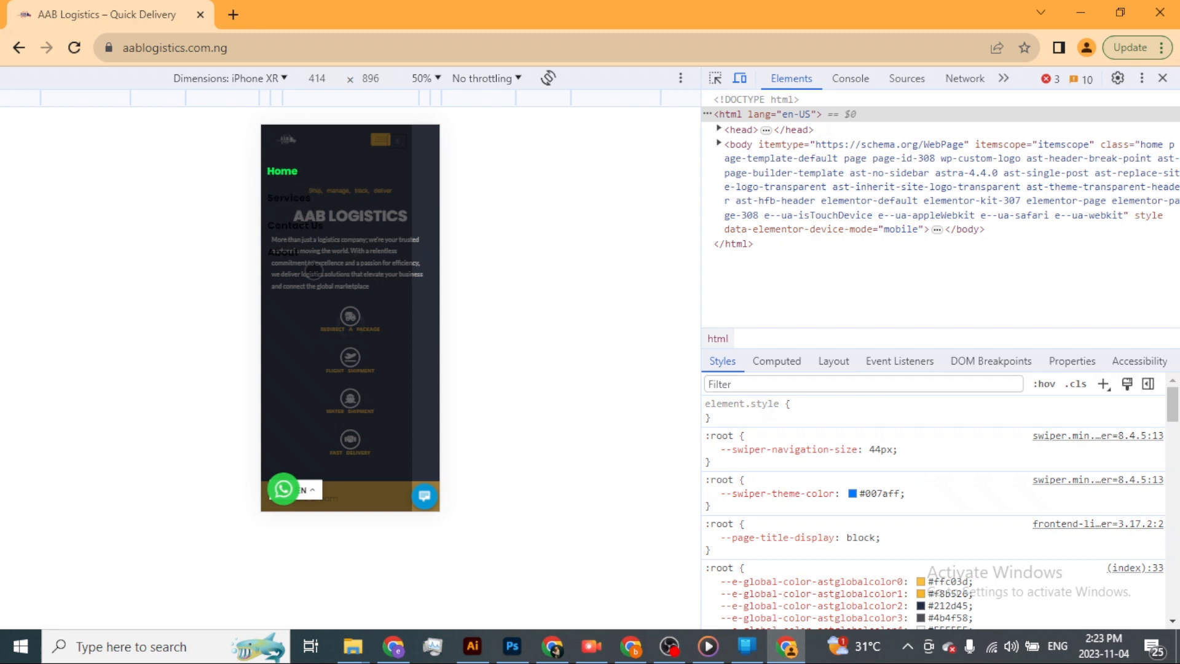
pyautogui.hotkey('alt', 'Tab')
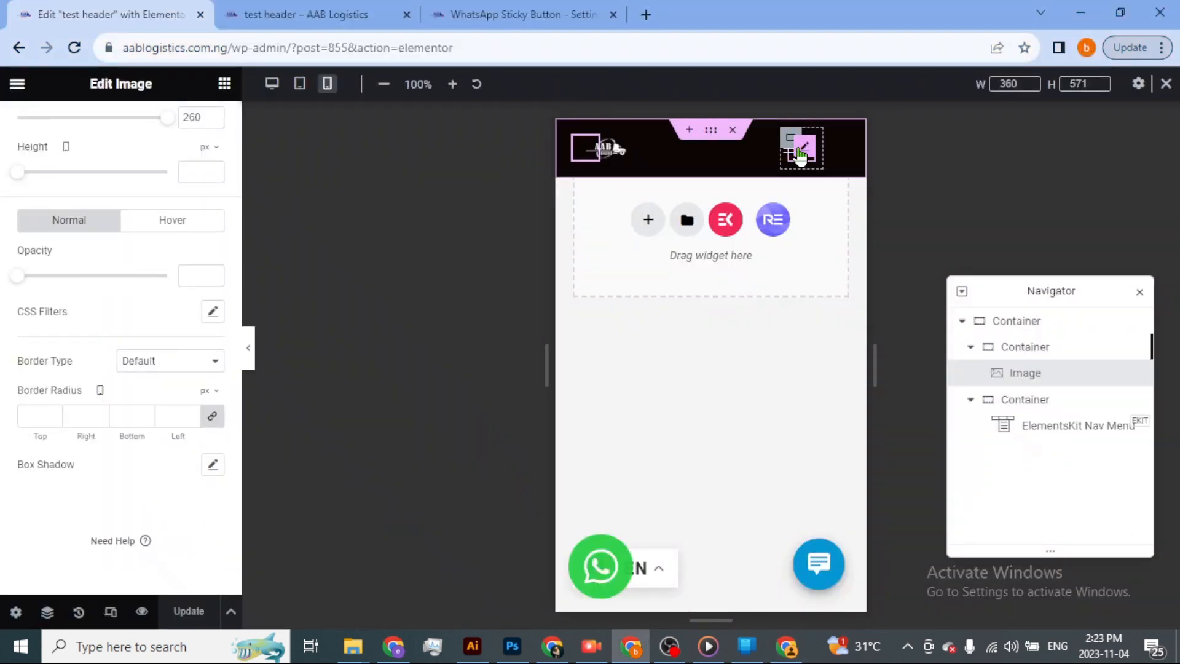
pyautogui.click(798, 151)
pyautogui.click(790, 153)
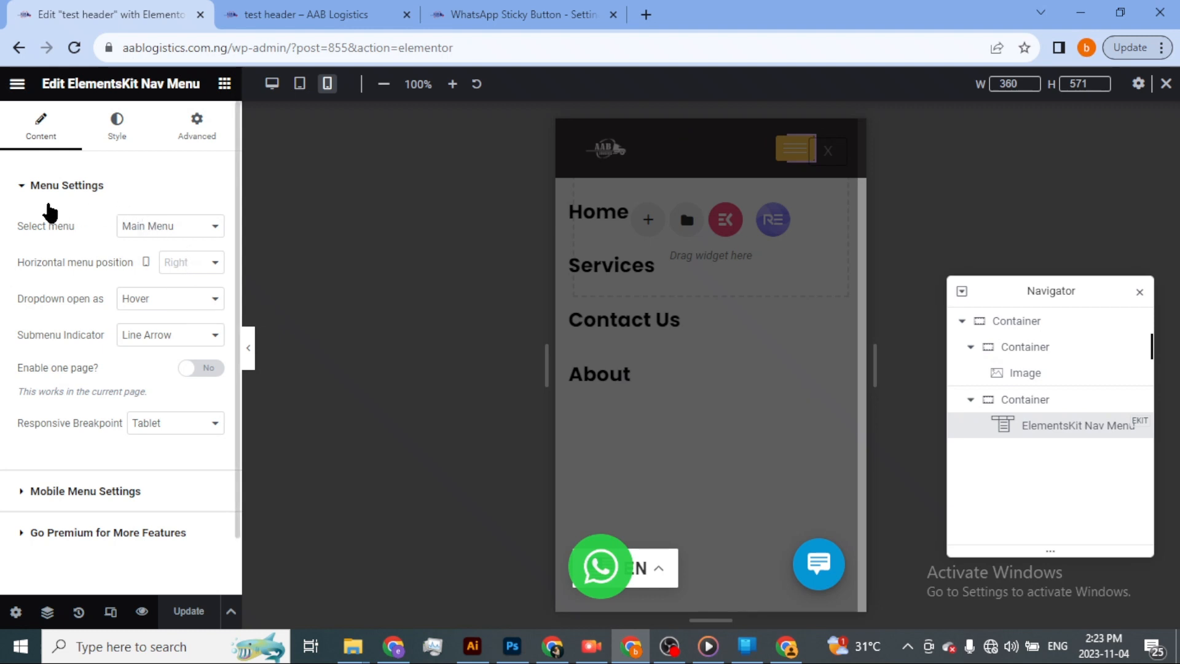
# Set the normal item text color of the ElementsKit Nav Menu to #FCFCFC in the mobile view.
pyautogui.click(116, 128)
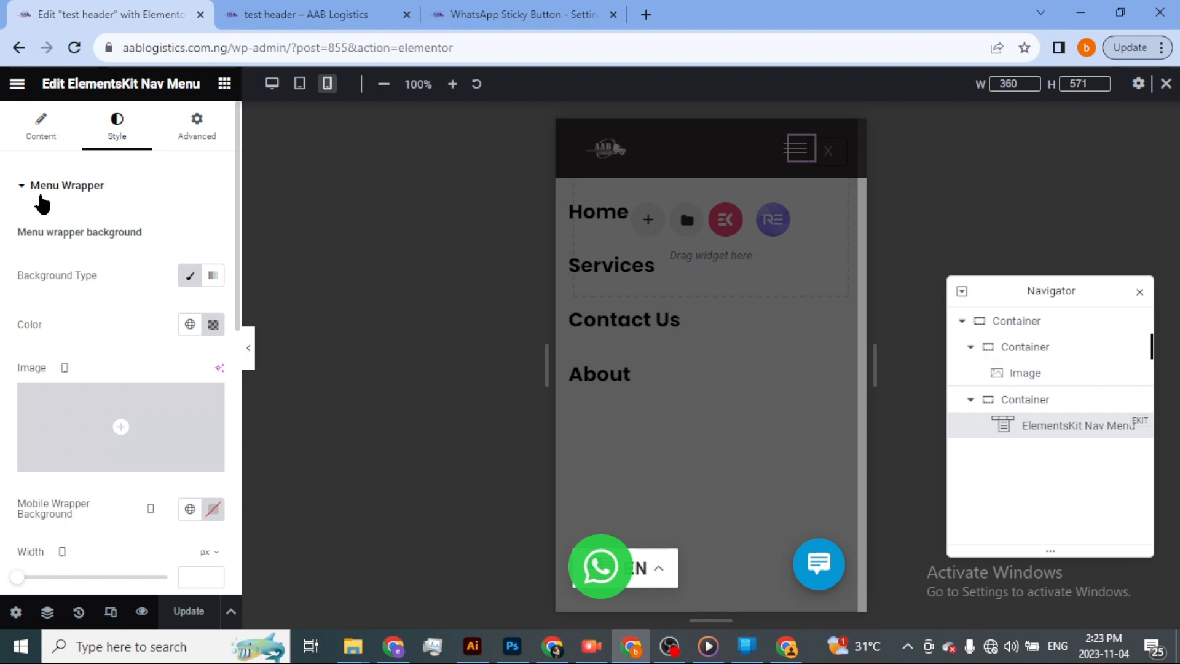
pyautogui.click(21, 188)
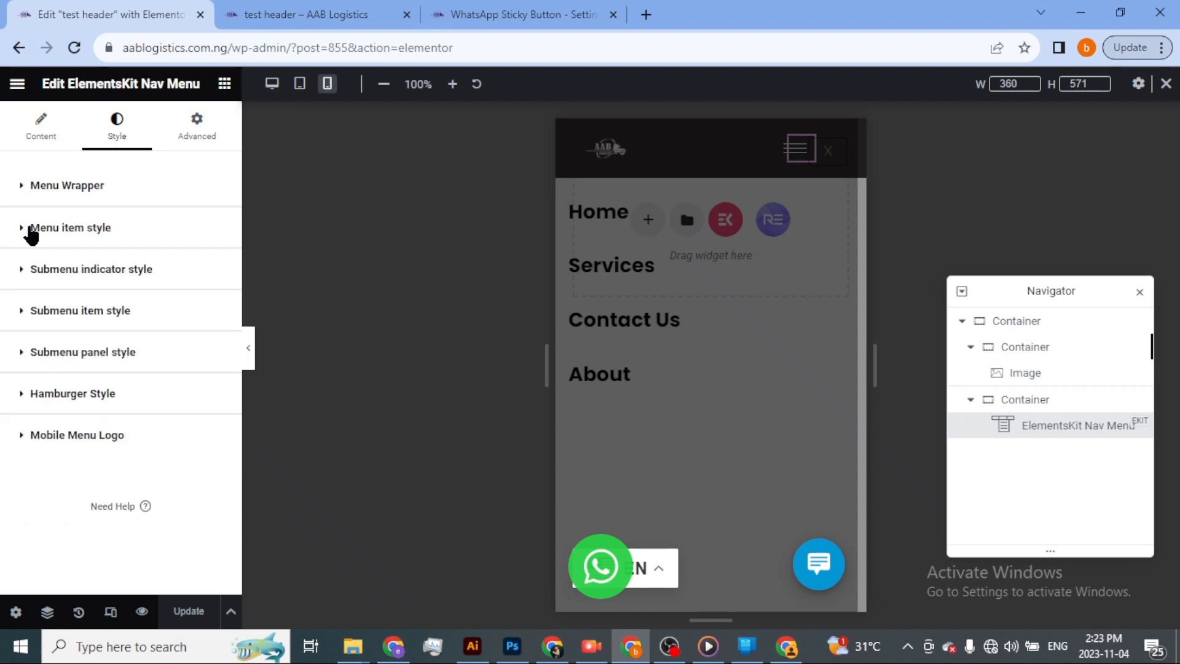
pyautogui.click(41, 237)
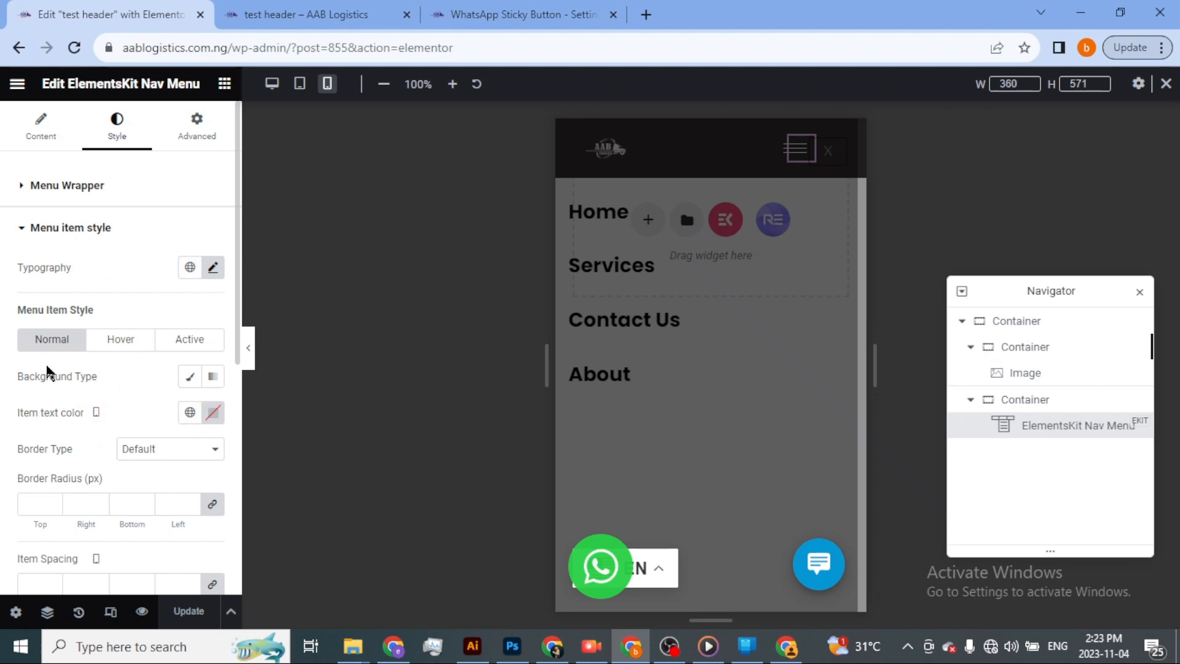
pyautogui.click(211, 414)
pyautogui.write('#FFFFFF')
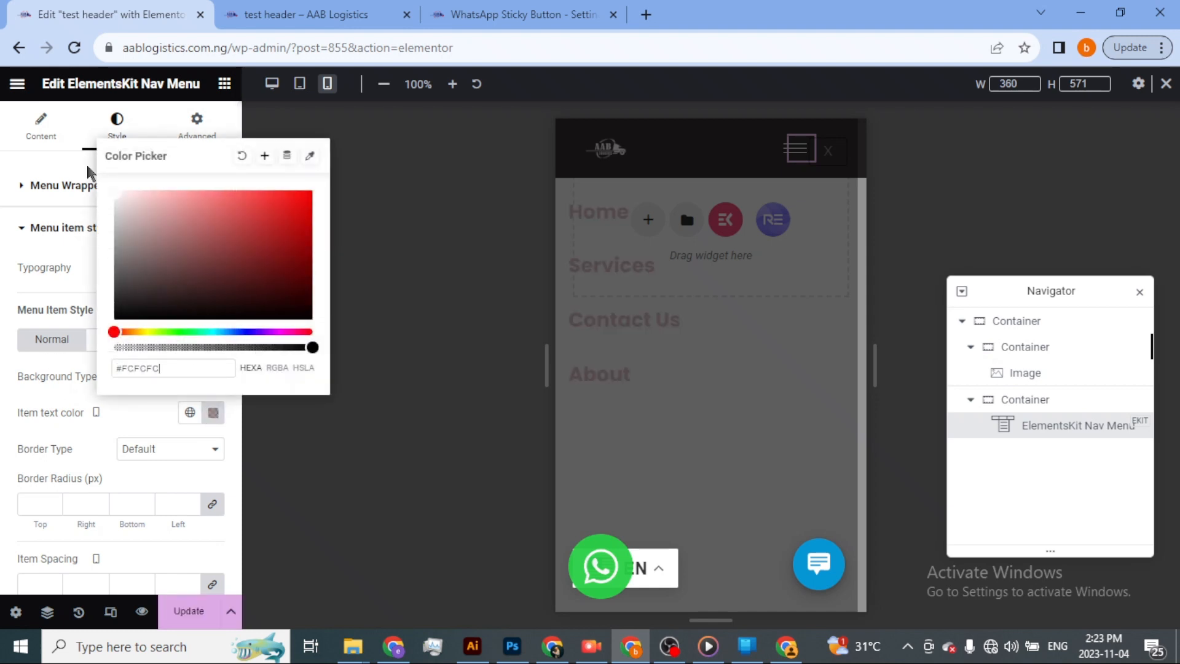
pyautogui.click(143, 411)
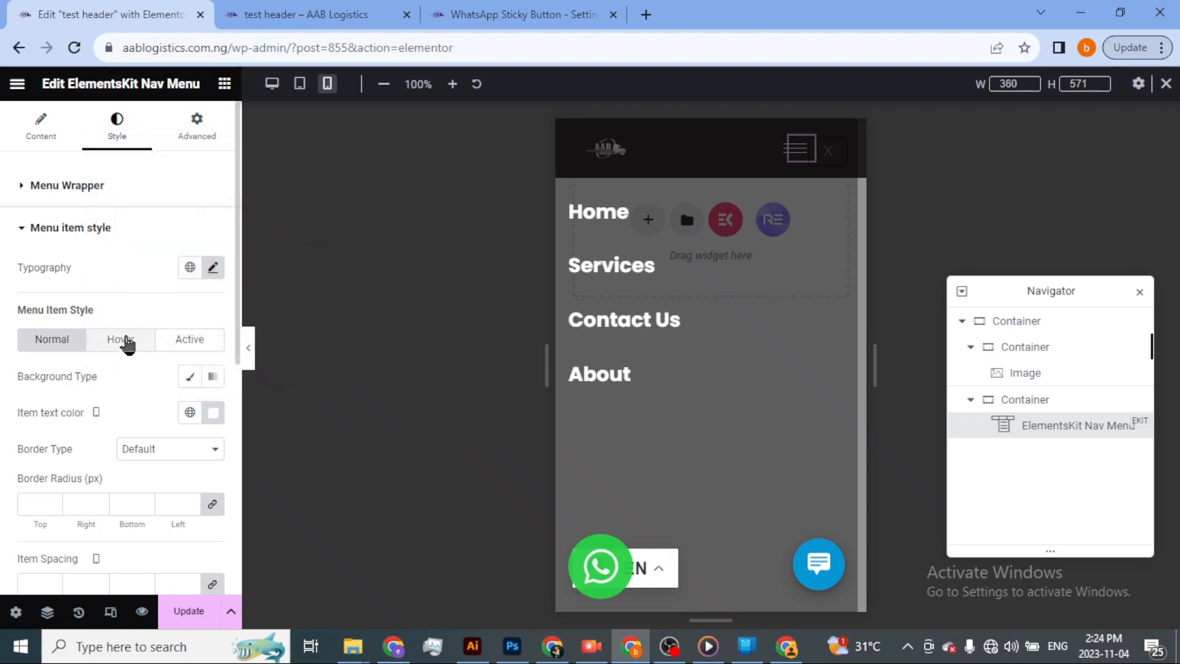
# Check the menu items' hover style and set their active text color to bright green #00FD13.
pyautogui.click(125, 339)
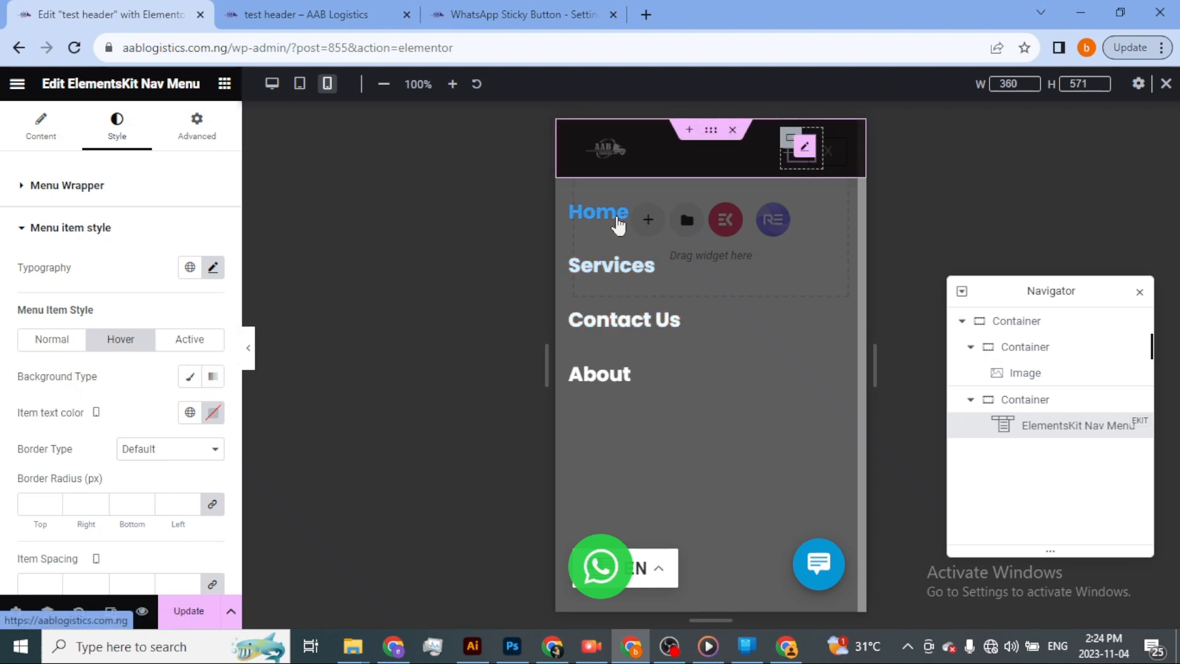
pyautogui.click(203, 339)
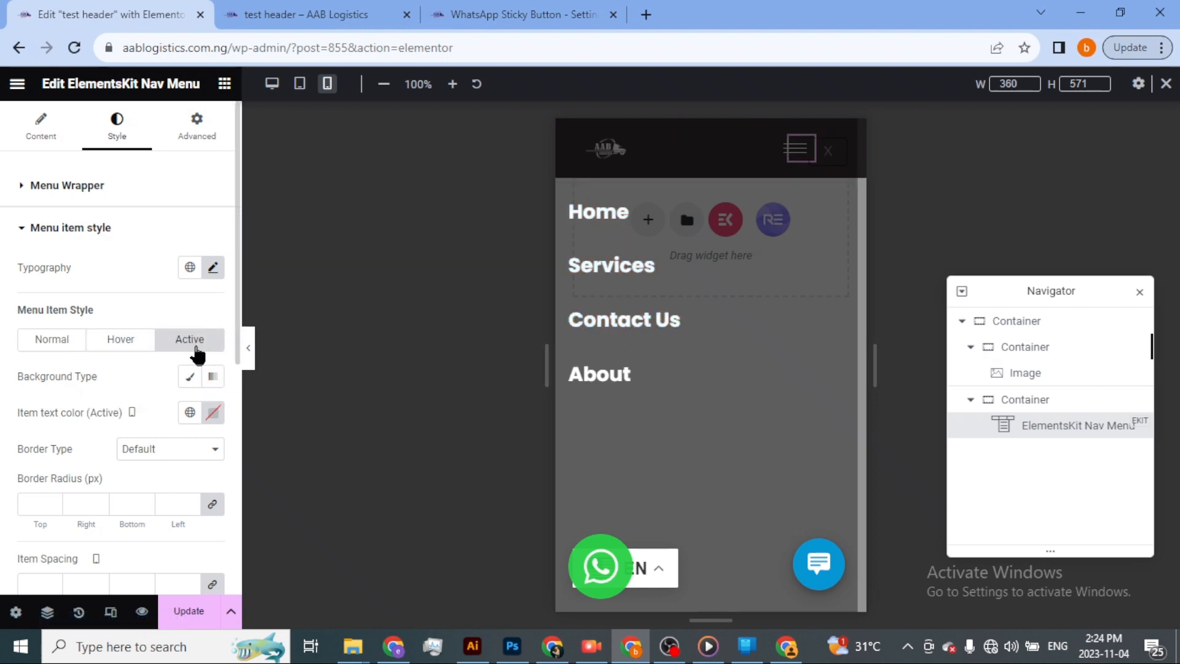
pyautogui.click(214, 413)
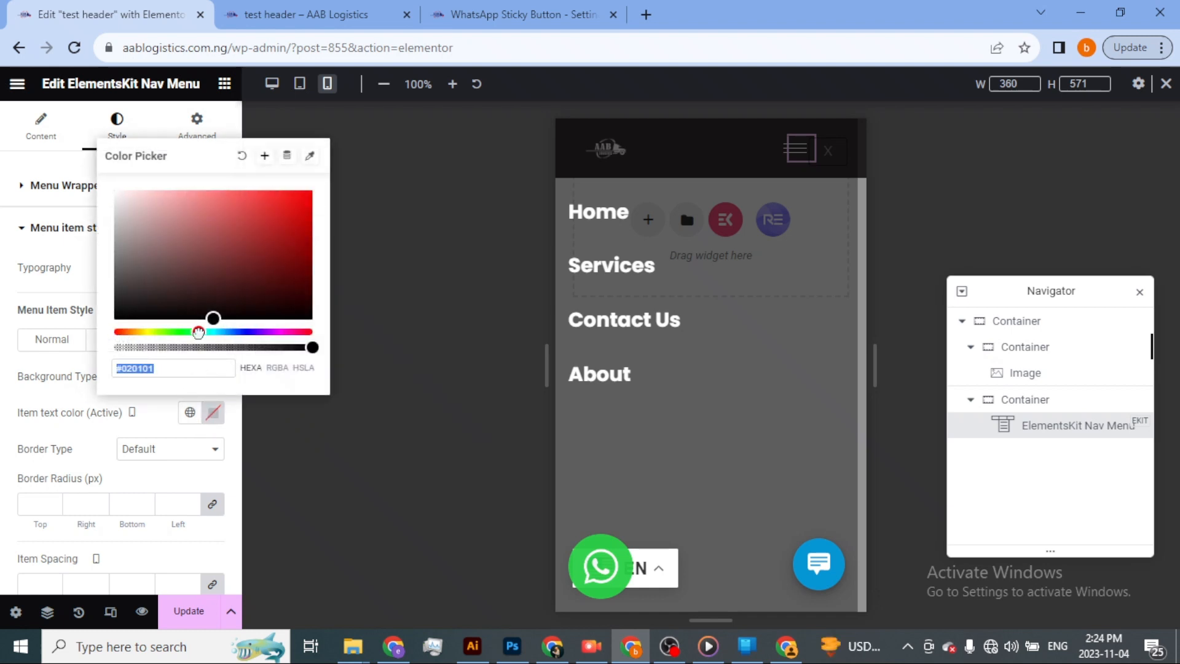
pyautogui.moveTo(198, 332); pyautogui.dragTo(182, 332)
pyautogui.moveTo(261, 234); pyautogui.dragTo(315, 191)
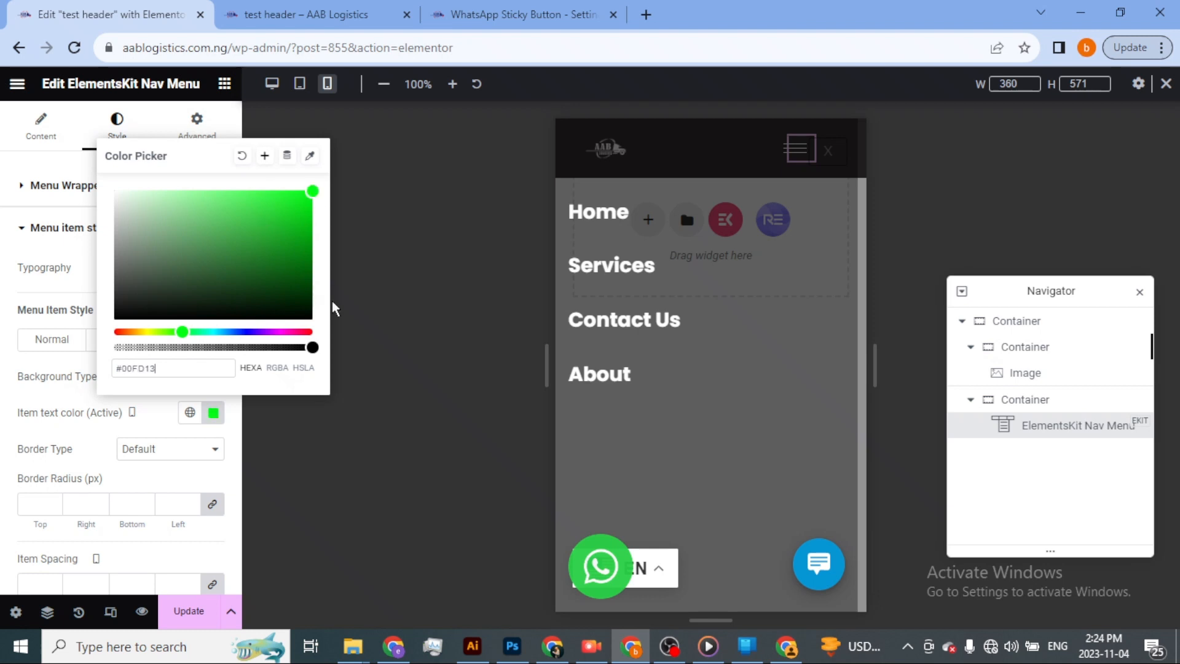
pyautogui.click(194, 608)
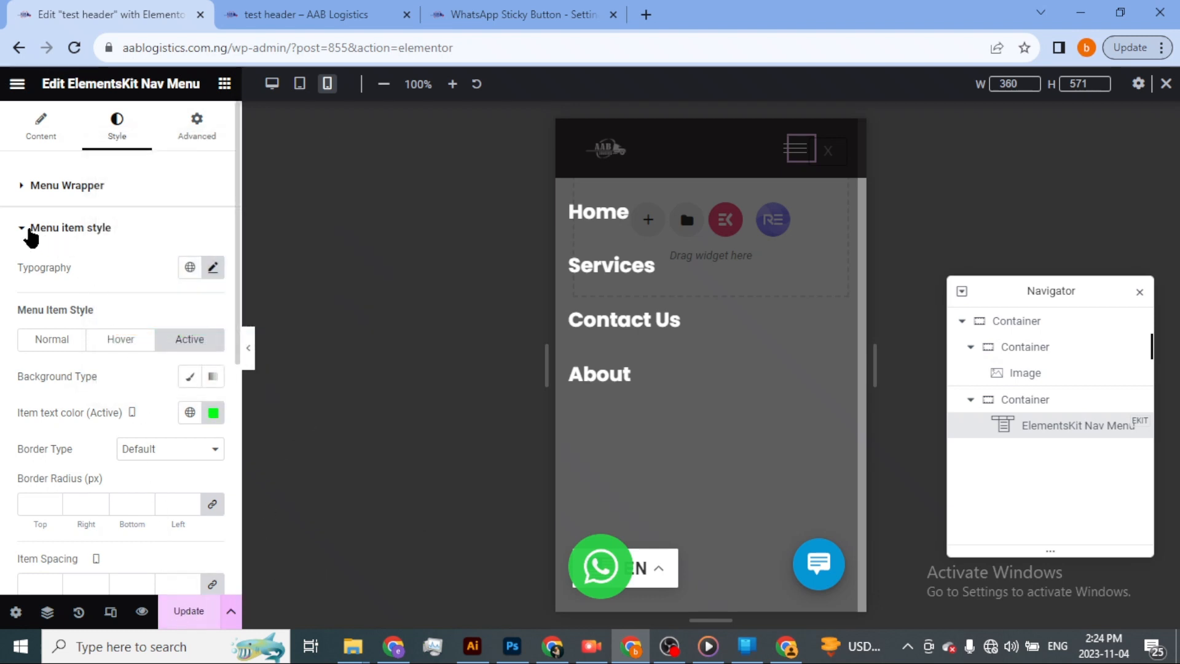
# Reduce the font size of the mobile menu items in their typography settings.
pyautogui.click(213, 267)
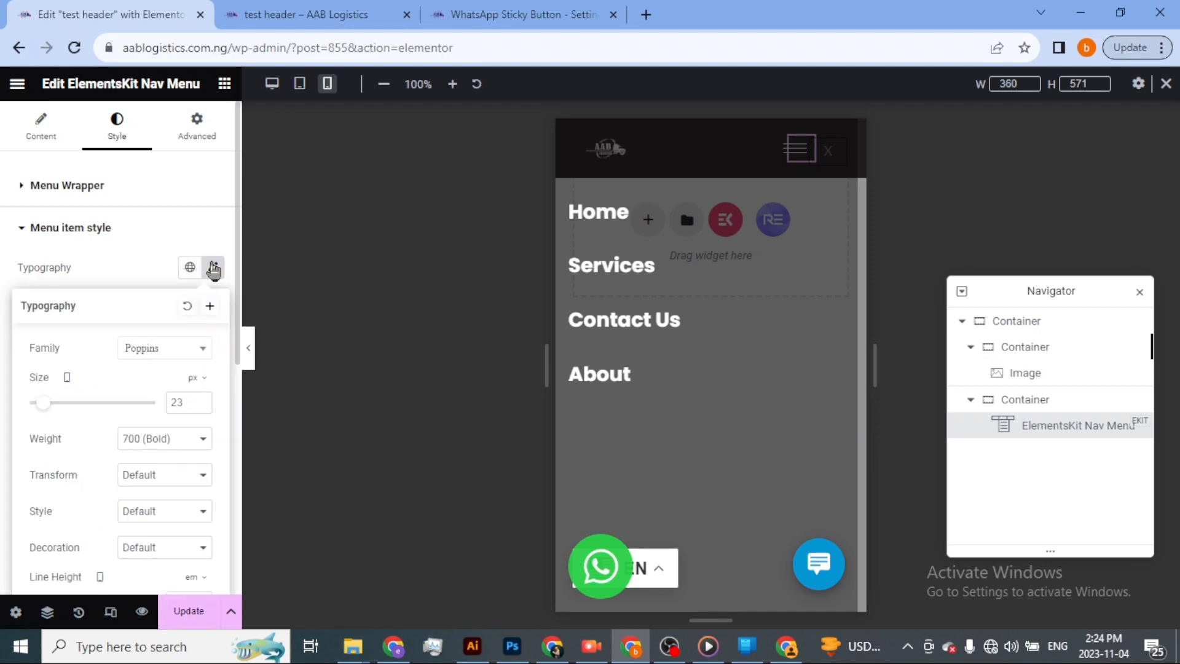
pyautogui.click(202, 405)
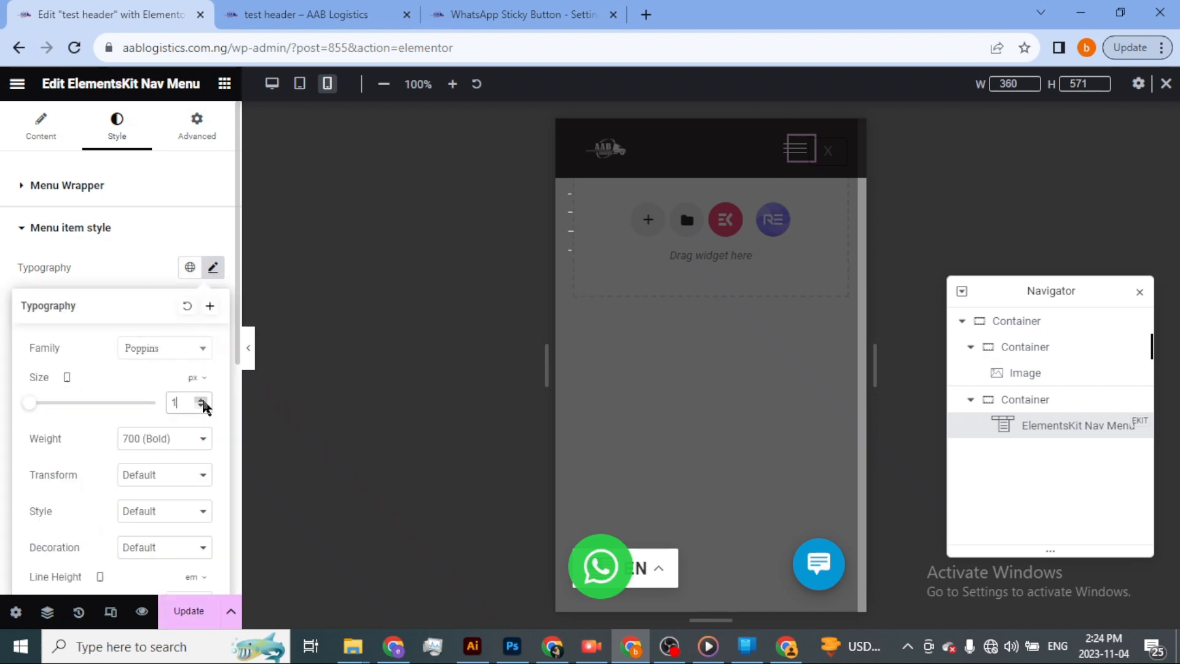
pyautogui.click(203, 401)
pyautogui.click(202, 401)
pyautogui.click(203, 401)
pyautogui.doubleClick(203, 402)
pyautogui.click(203, 401)
pyautogui.doubleClick(202, 401)
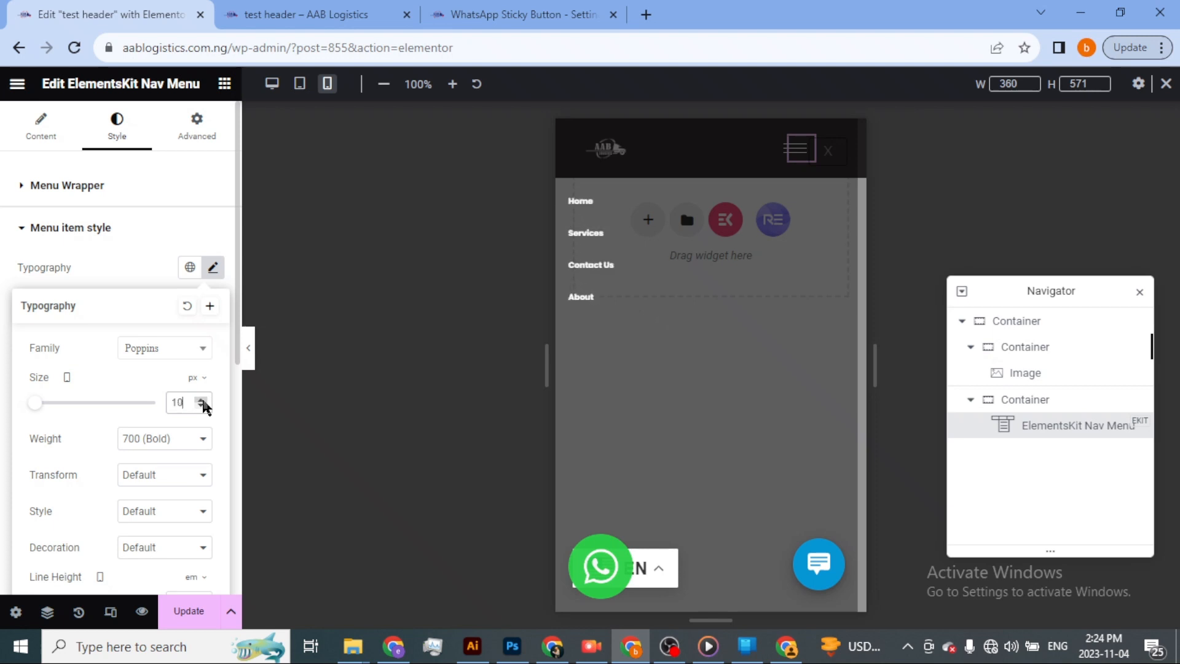
pyautogui.click(202, 401)
pyautogui.click(202, 401)
pyautogui.click(203, 401)
pyautogui.click(203, 401)
pyautogui.click(203, 401)
pyautogui.click(203, 402)
pyautogui.click(203, 402)
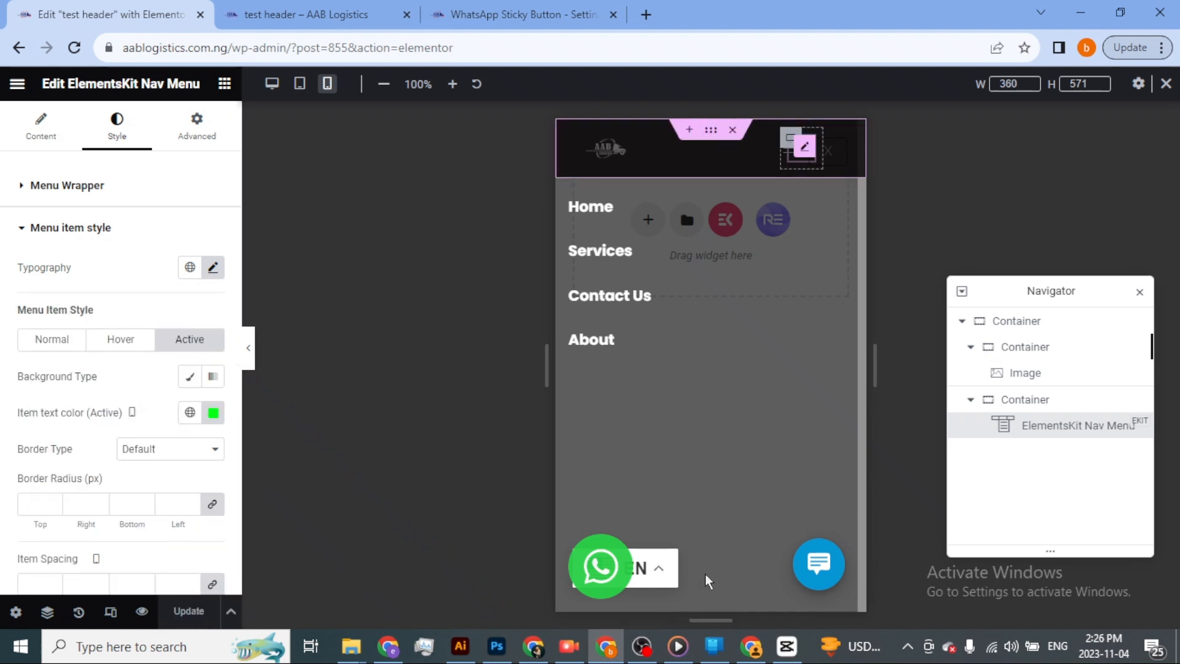
# Reload the homepage's iPhone XR preview, scroll down and back up, and open and close its hamburger menu.
pyautogui.click(760, 653)
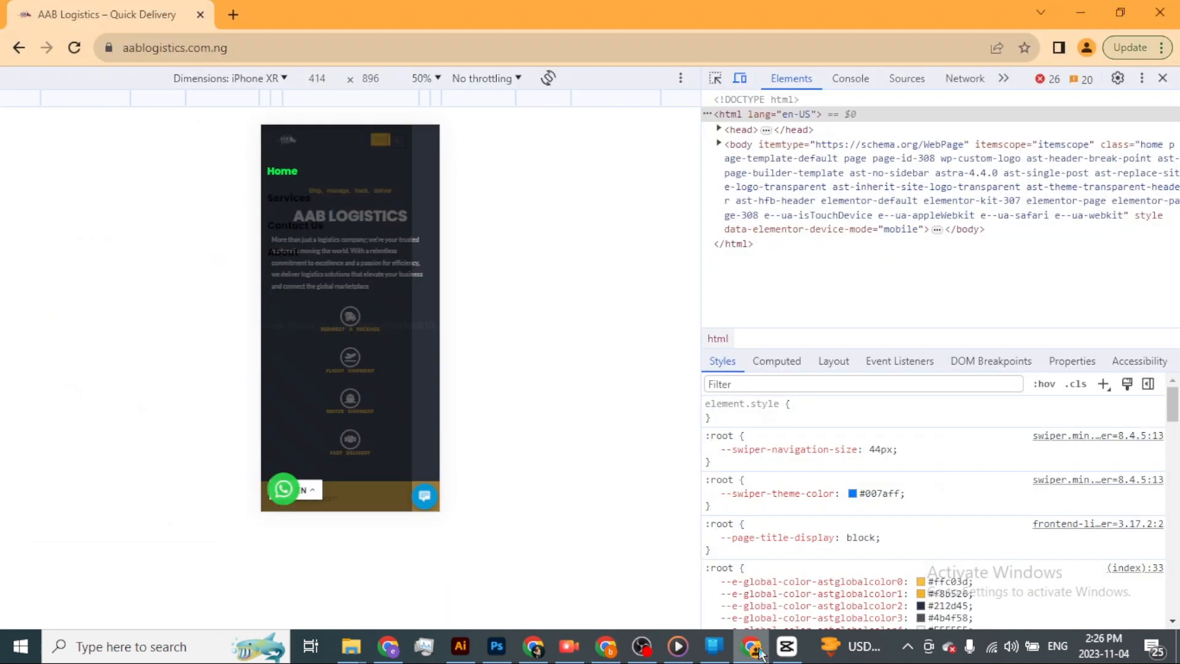
pyautogui.click(75, 48)
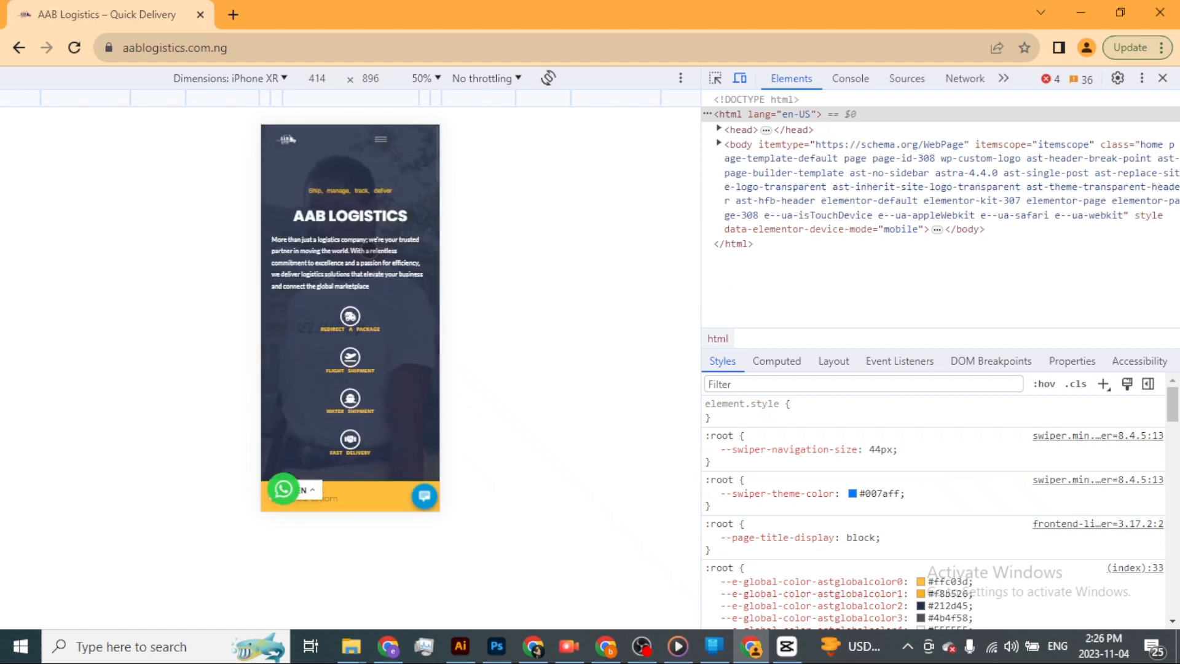
pyautogui.scroll(-3, 370, 217)
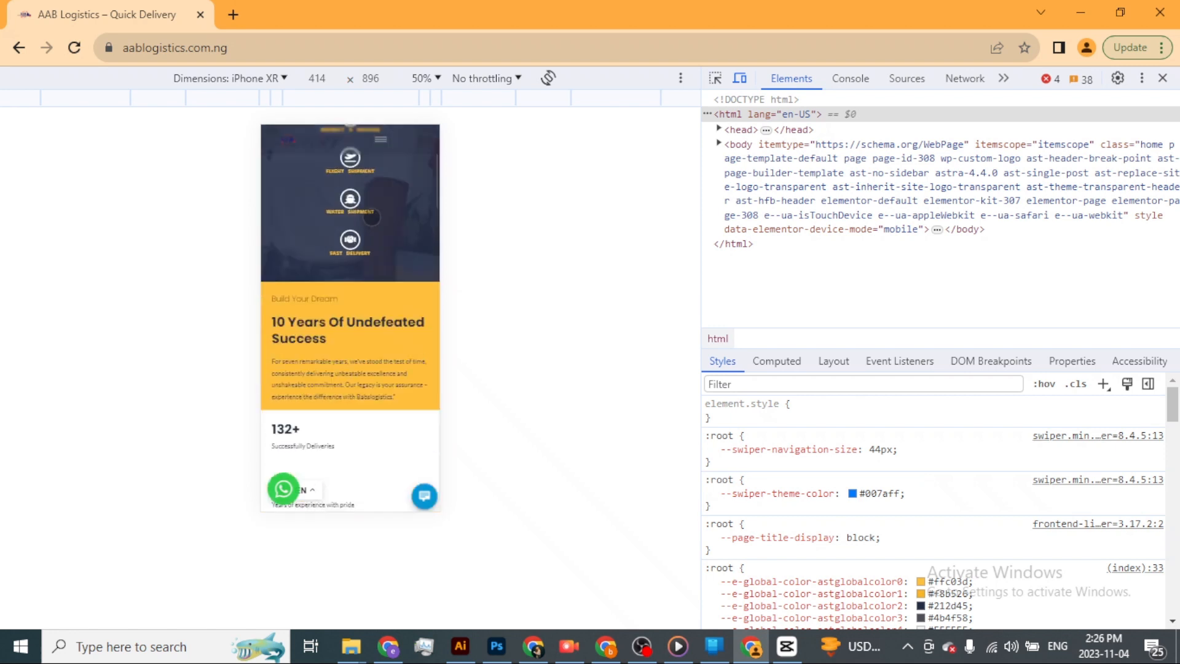
pyautogui.scroll(3, 370, 217)
pyautogui.click(382, 145)
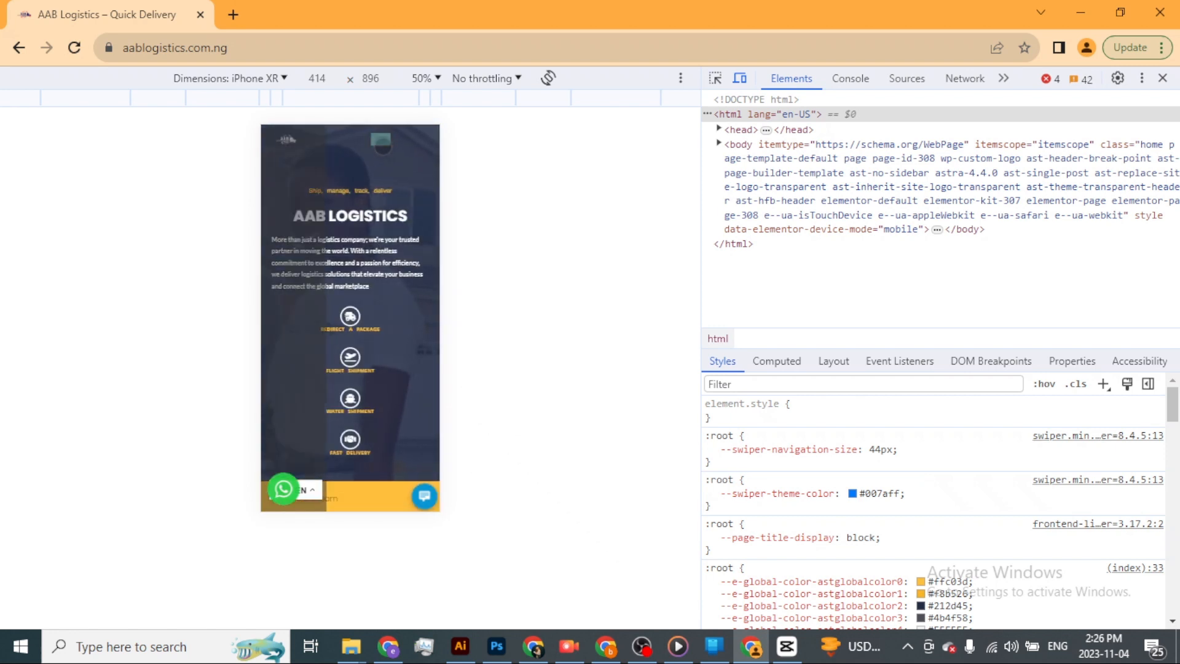
pyautogui.click(382, 145)
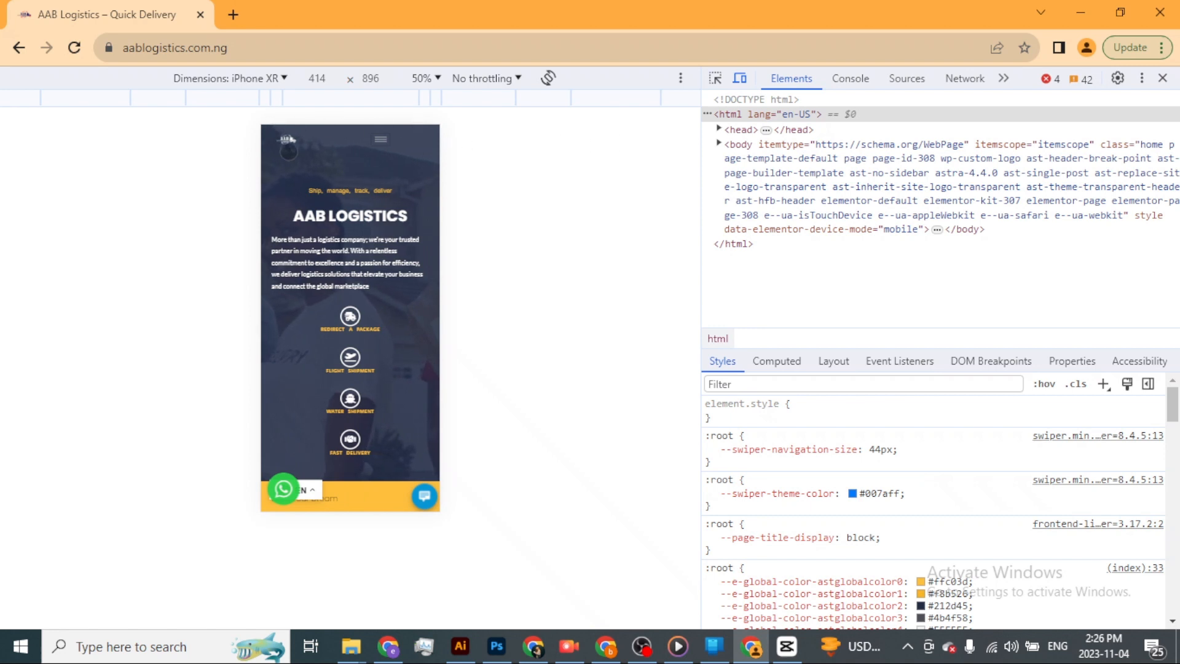
# Look over the preview device list, close the developer tools, and check the header on the desktop homepage by scrolling.
pyautogui.click(279, 77)
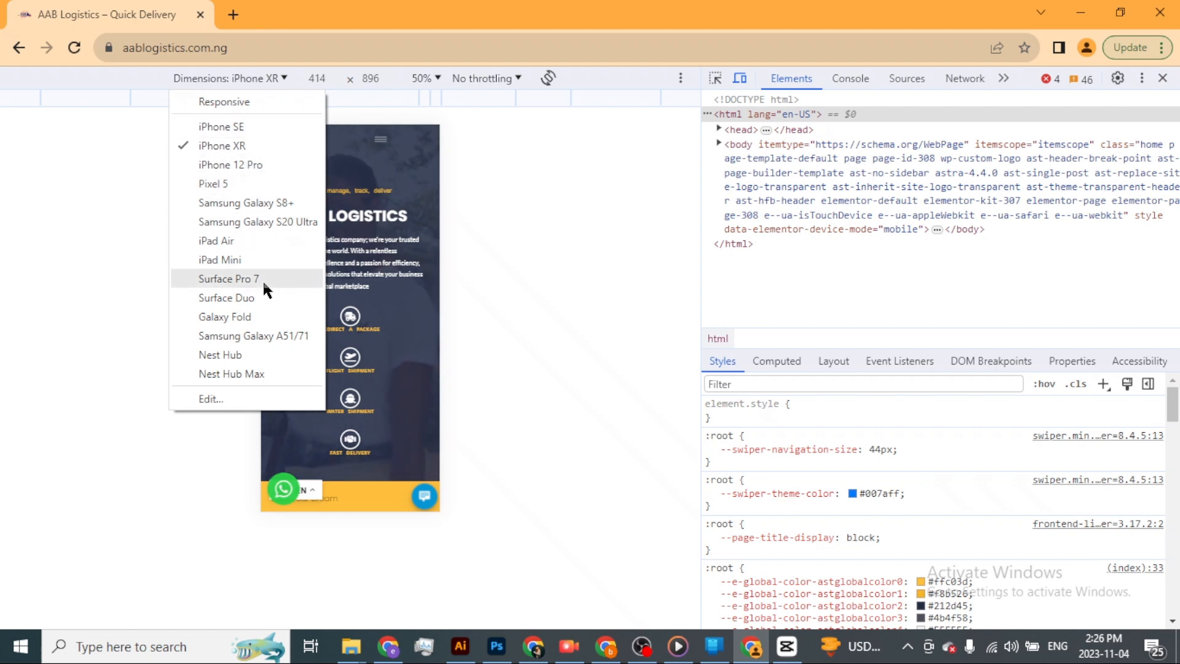
pyautogui.click(1163, 79)
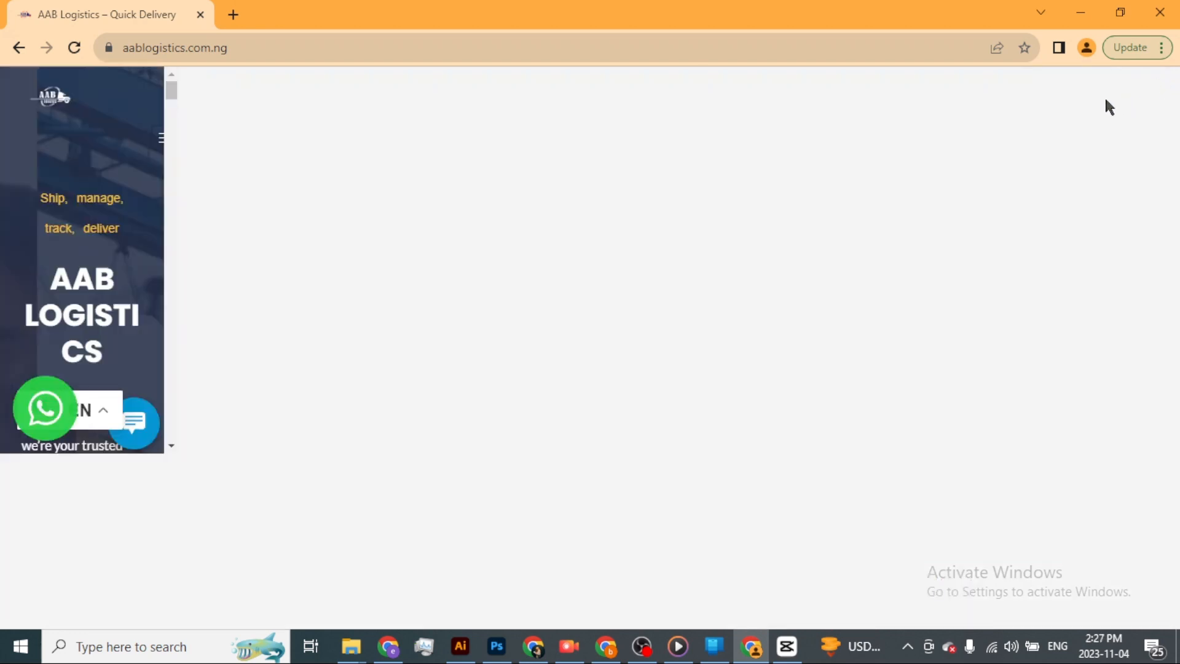
pyautogui.scroll(-5, 833, 229)
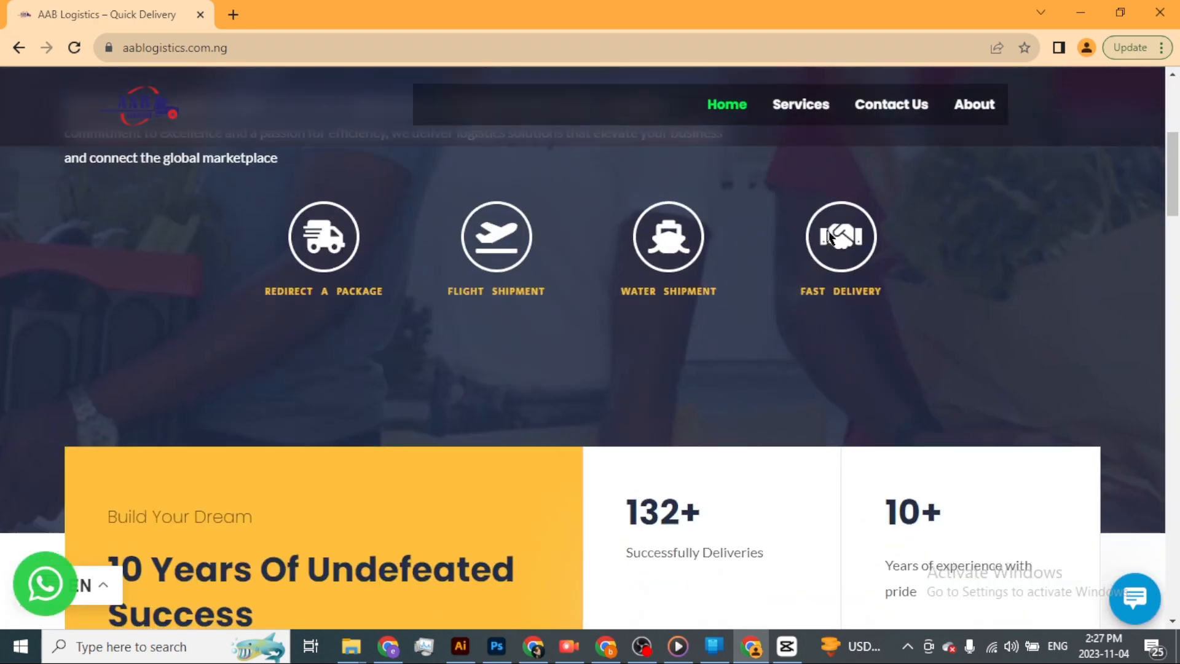
pyautogui.scroll(5, 743, 127)
# Clear the background color of the outermost header container in the Elementor editor and update the header.
pyautogui.hotkey('alt', 'Tab')
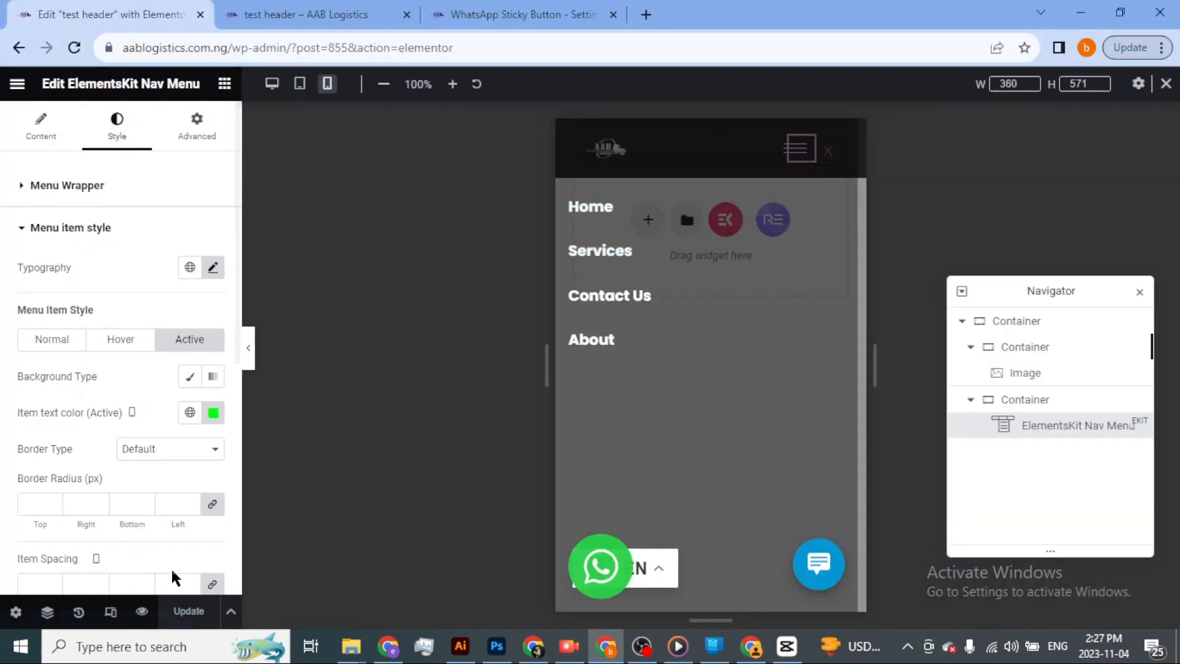
pyautogui.click(1017, 322)
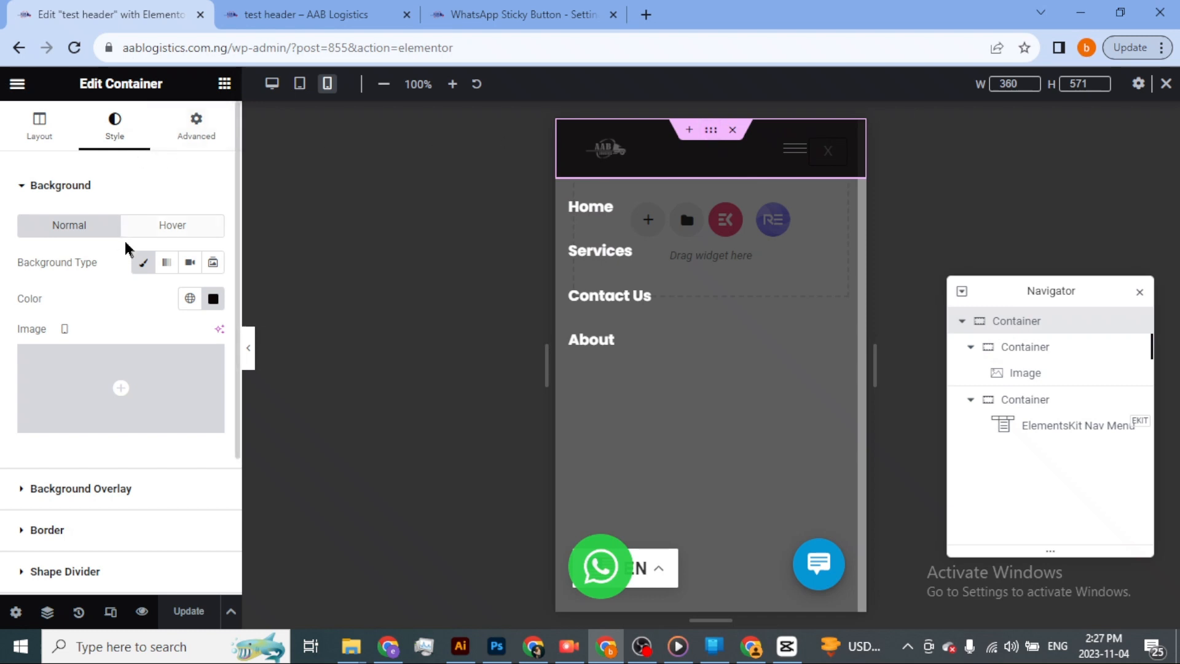
pyautogui.click(213, 299)
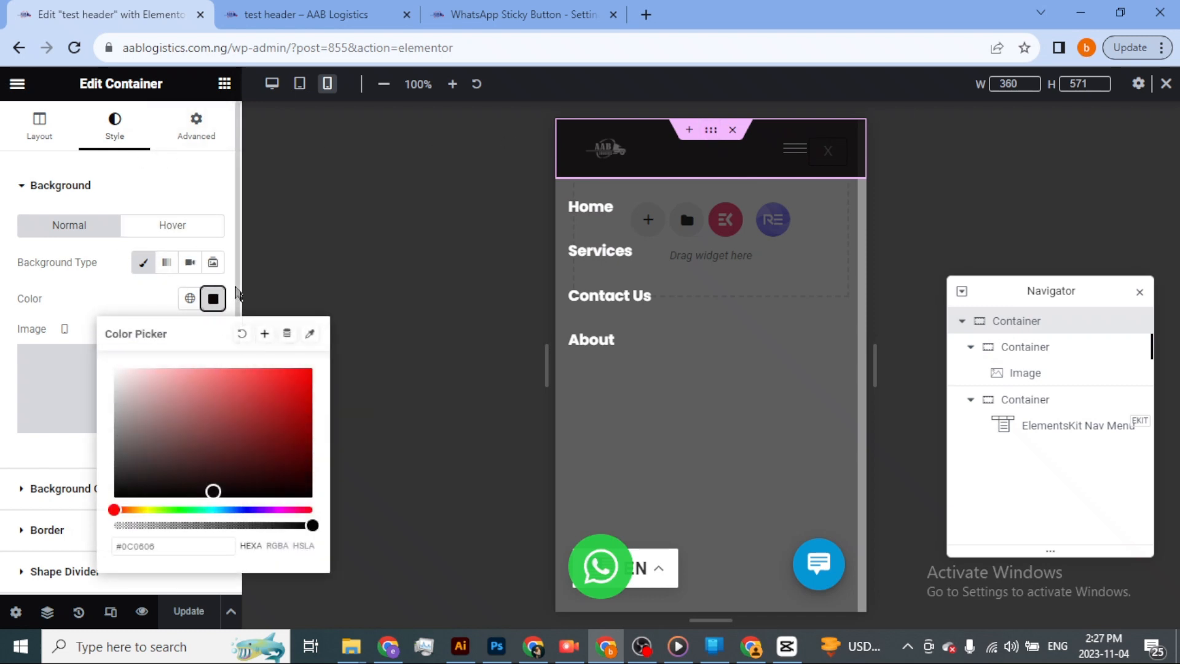
pyautogui.click(243, 334)
pyautogui.click(185, 616)
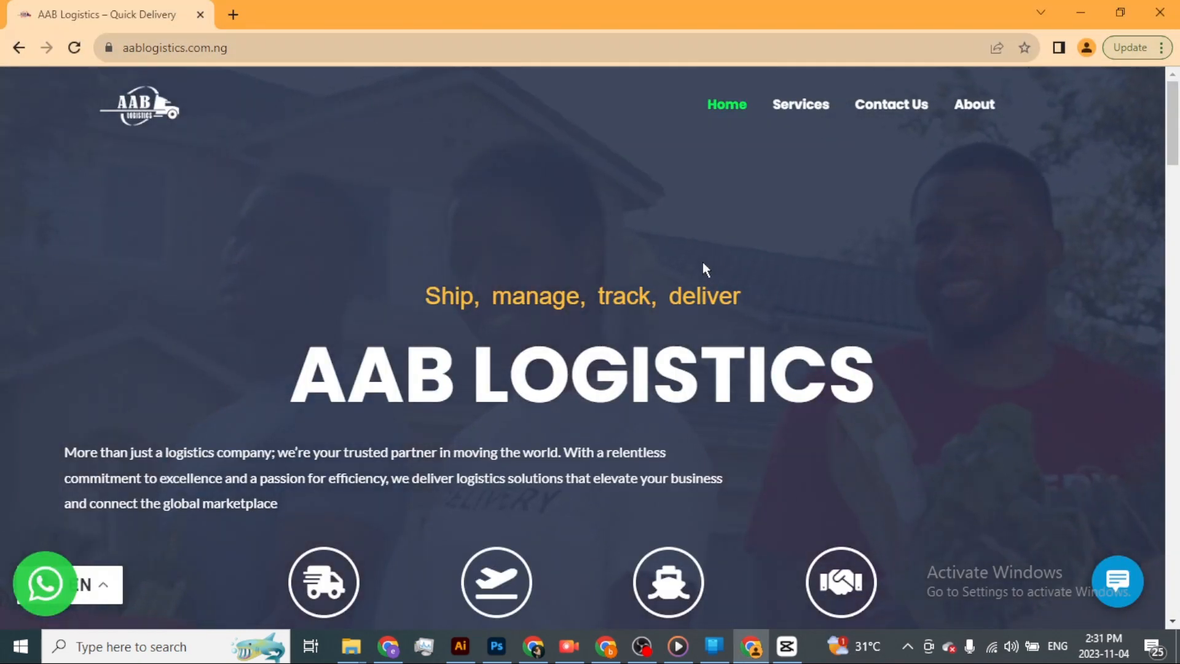
# Scroll up and down the live desktop homepage to examine the transparent sticky header over different sections.
pyautogui.scroll(-20, 704, 266)
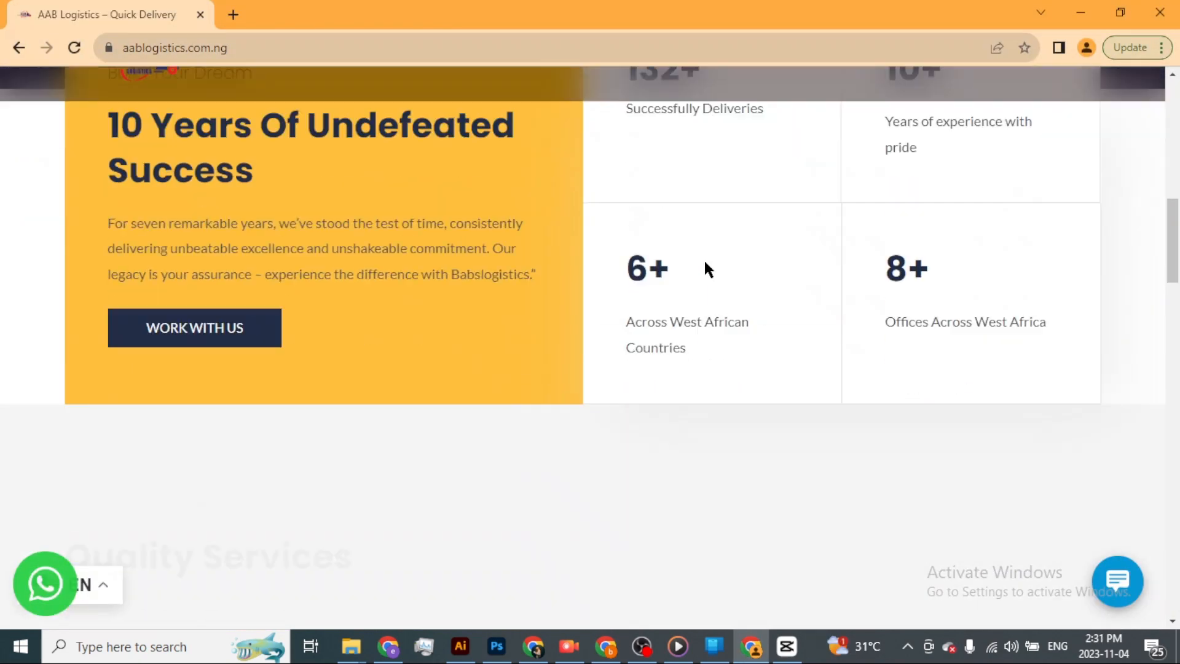
pyautogui.scroll(12, 708, 264)
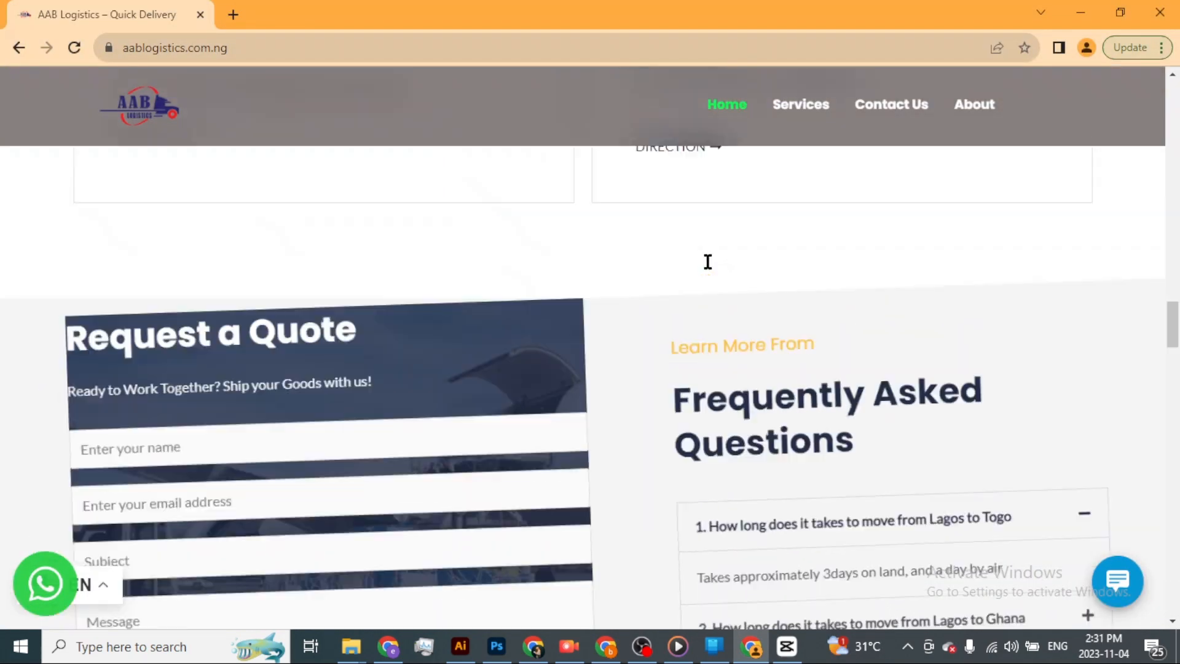
pyautogui.scroll(8, 711, 258)
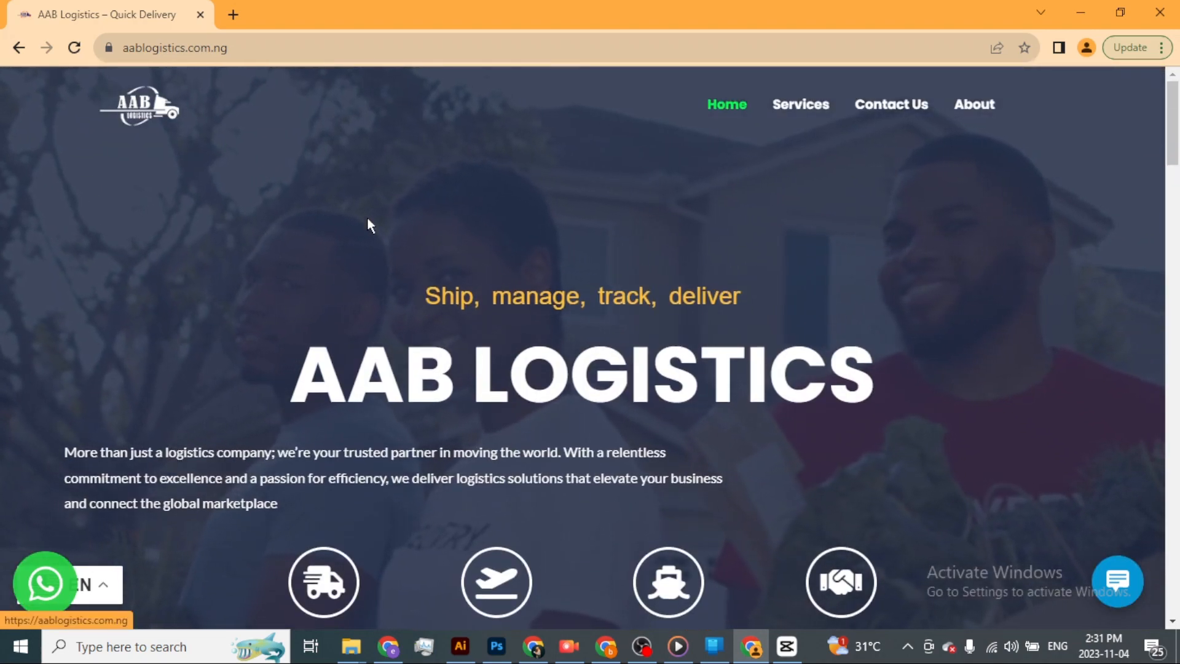
pyautogui.scroll(-10, 442, 263)
pyautogui.scroll(2, 444, 262)
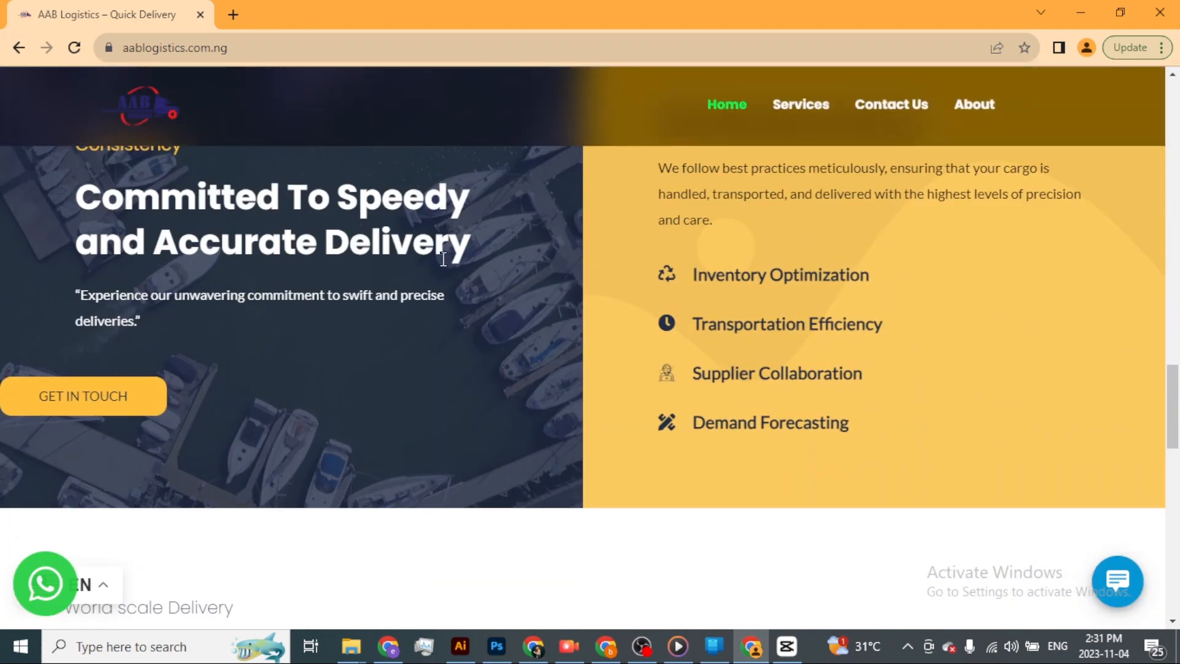